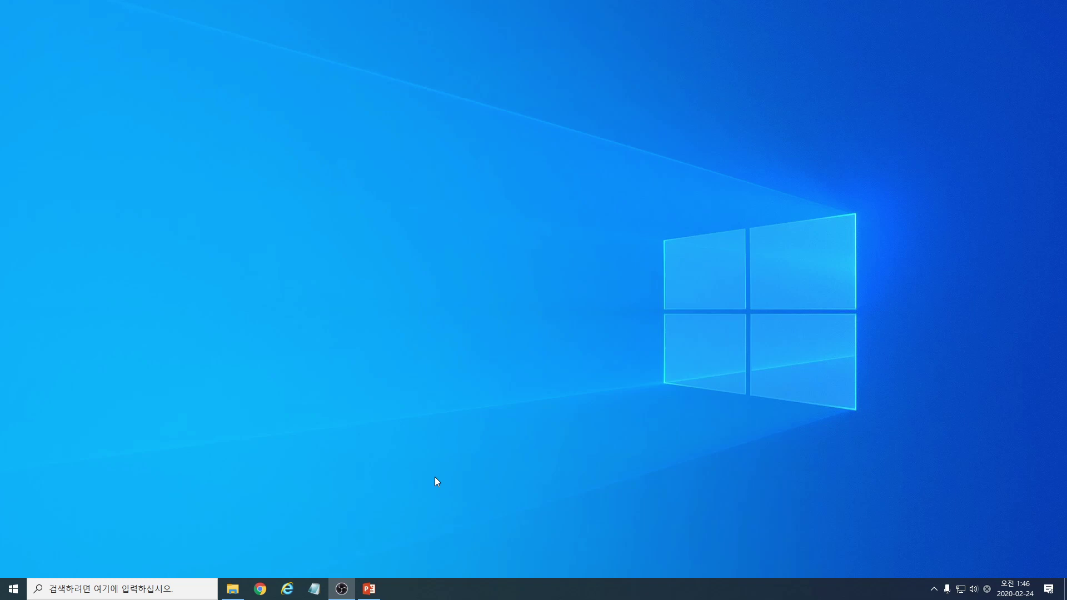
Restore the PowerPoint presentation from the taskbar and present its slide full-screen.
click(369, 590)
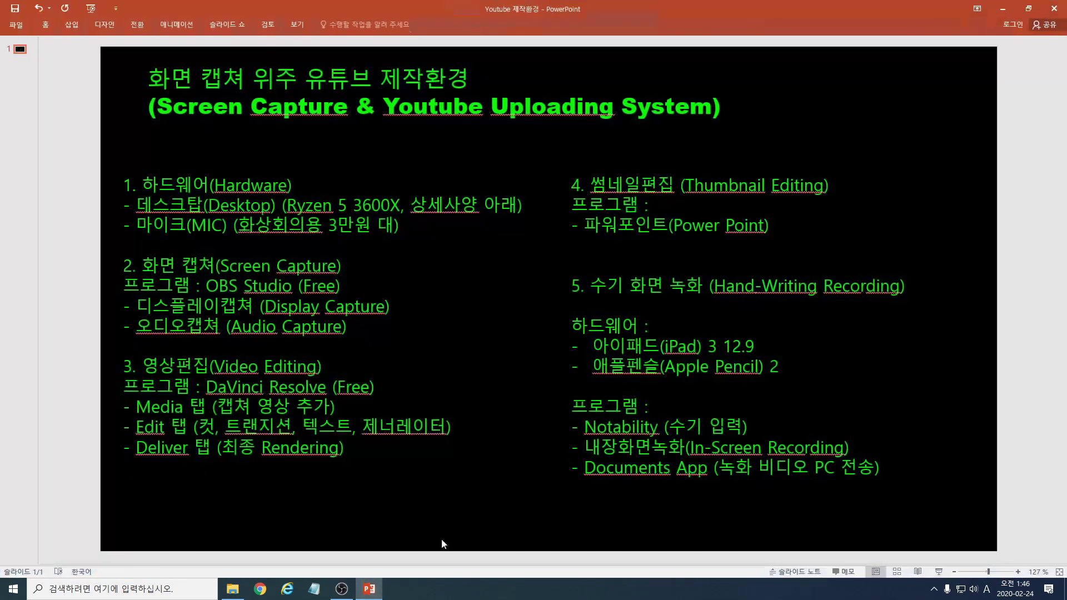
click(939, 572)
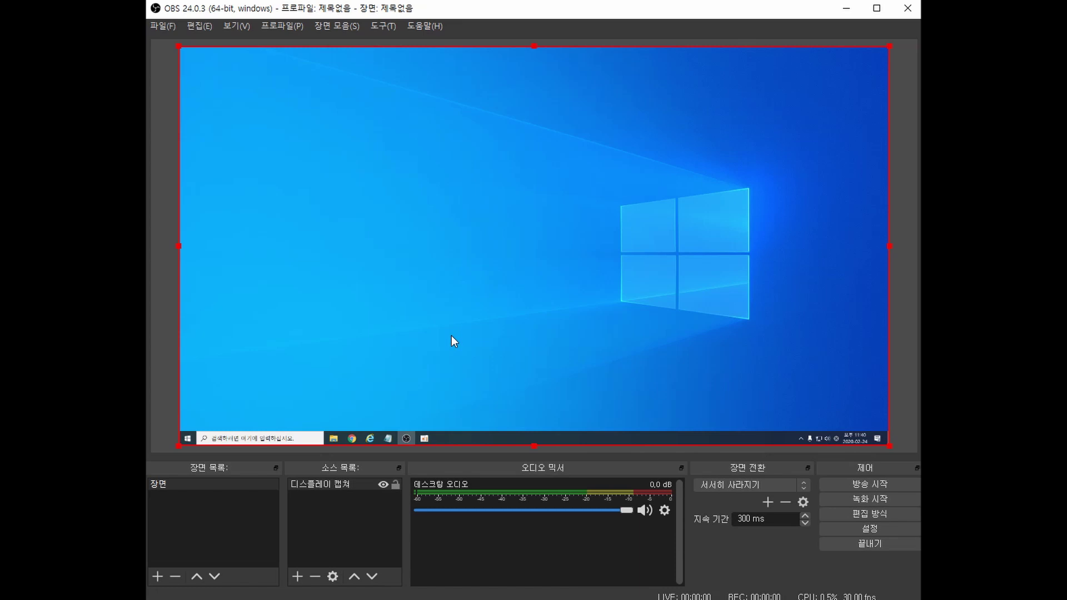
Remove the 디스플레이 캡쳐 source from the scene and confirm the deletion with 예.
right_click(353, 483)
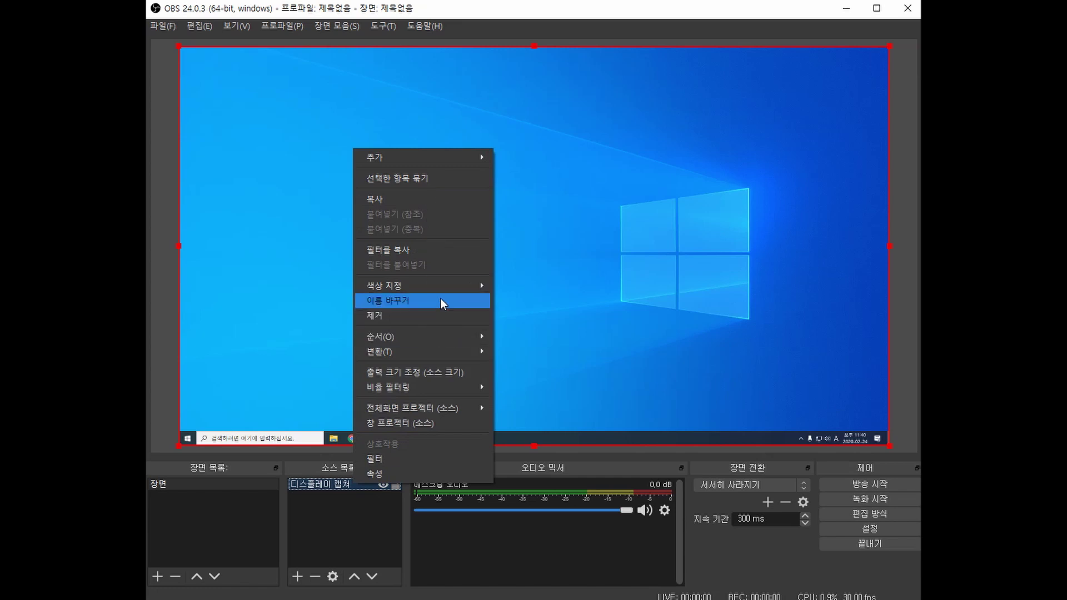
click(438, 318)
click(563, 329)
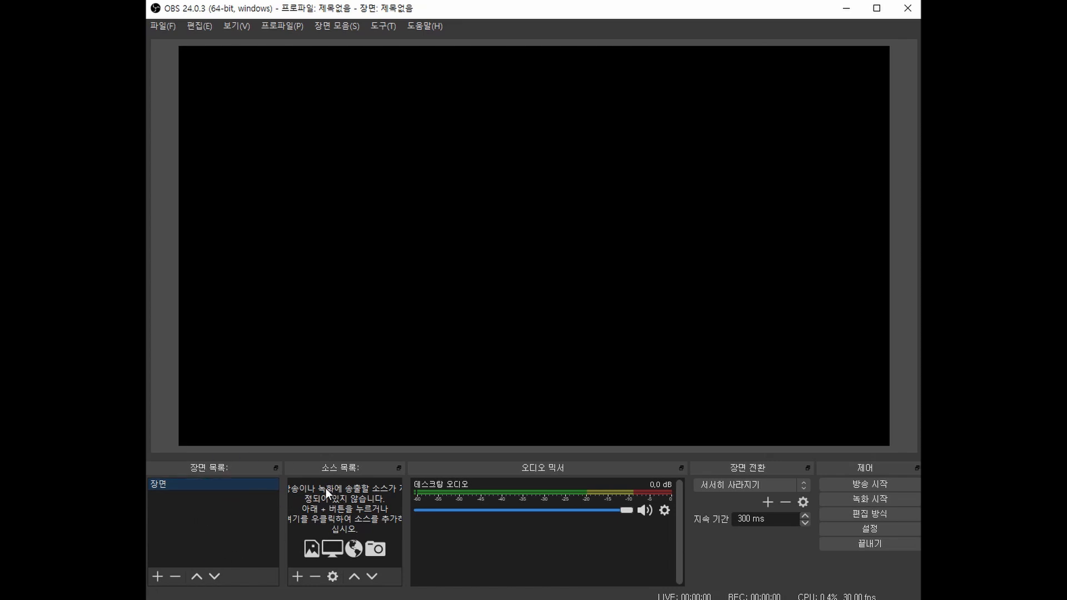
Create a new 디스플레이 캡쳐 source, keeping its default name.
click(298, 575)
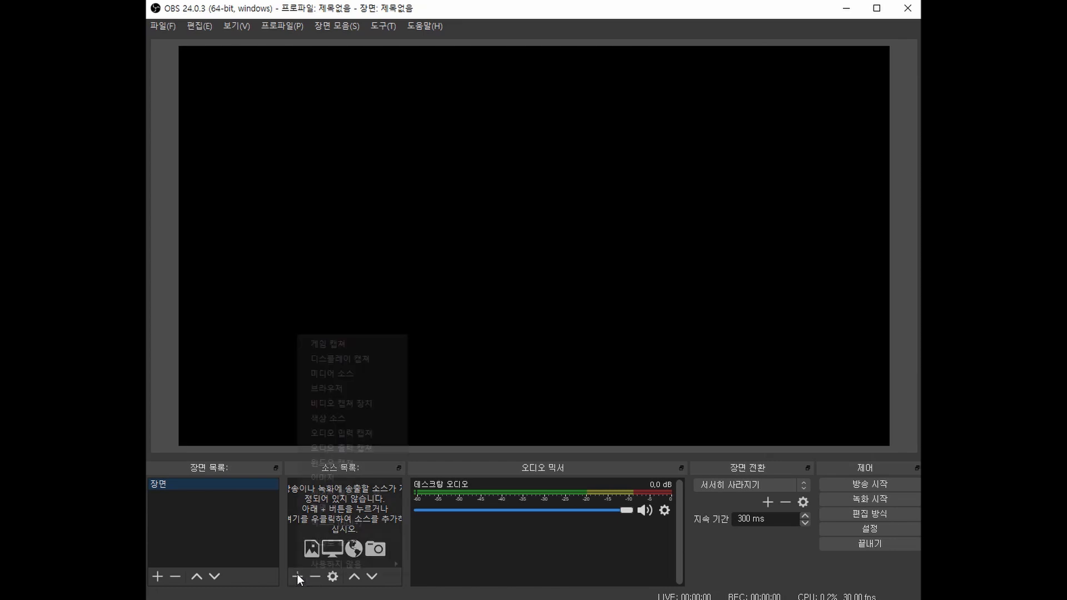
click(373, 358)
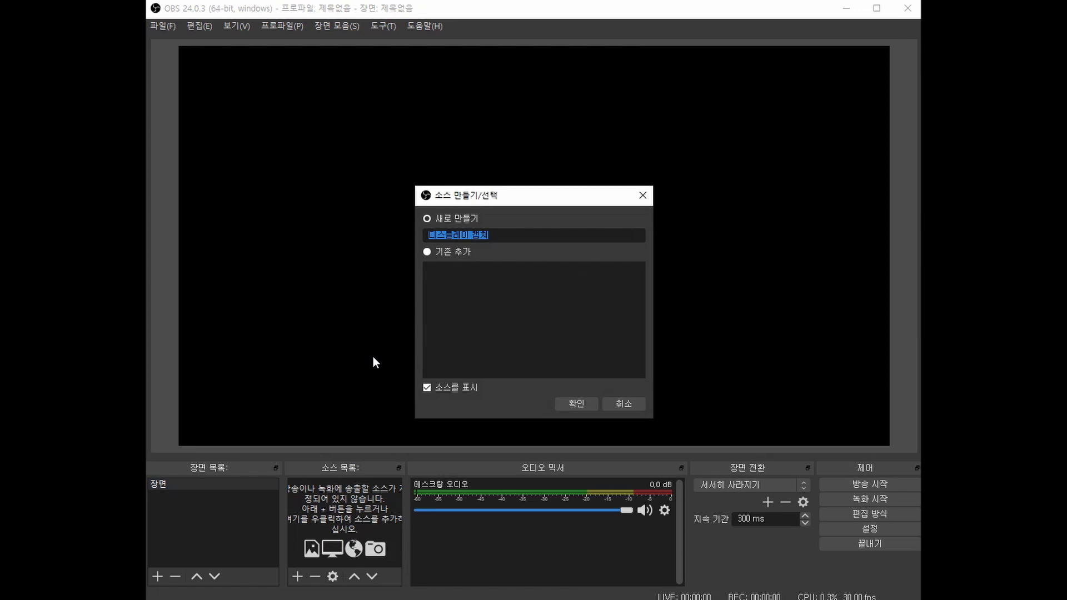
click(519, 235)
drag(422, 235, 520, 240)
click(526, 239)
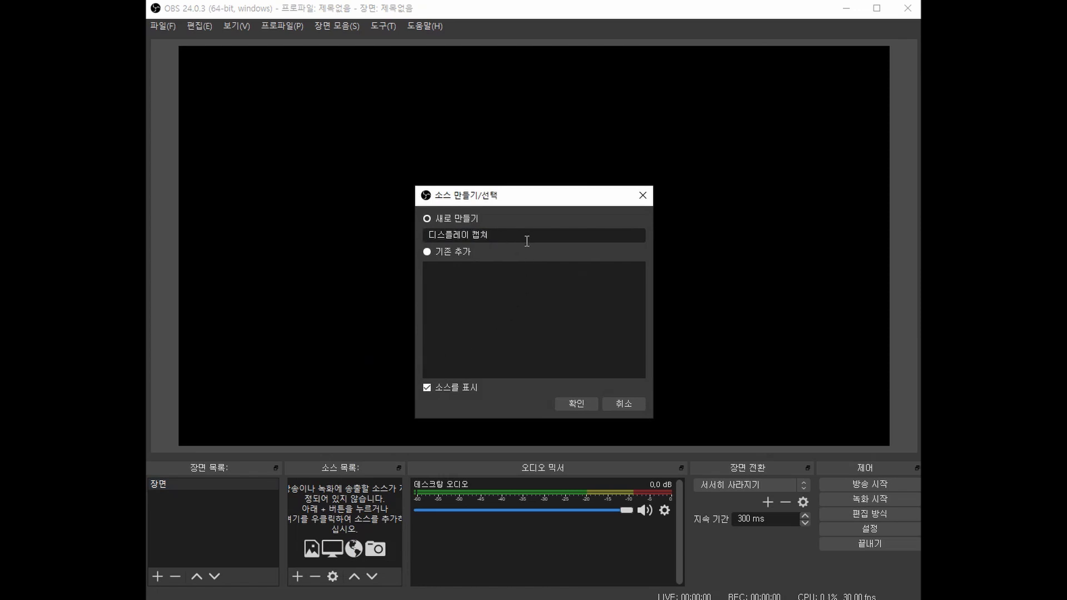
click(577, 404)
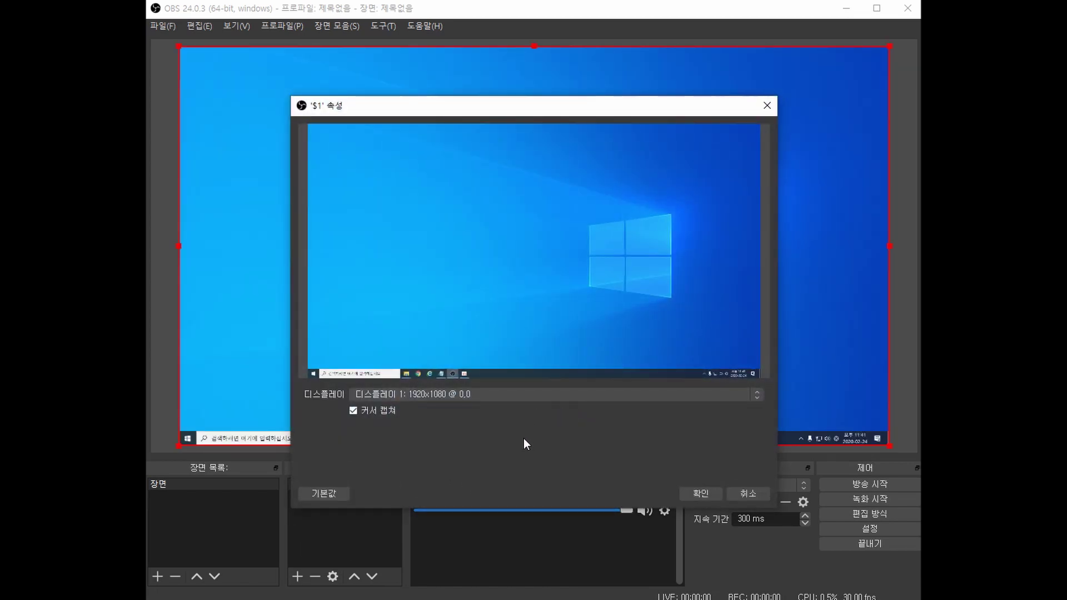
Capture 디스플레이 1 with cursor capture turned off and confirm the properties.
click(502, 396)
click(502, 396)
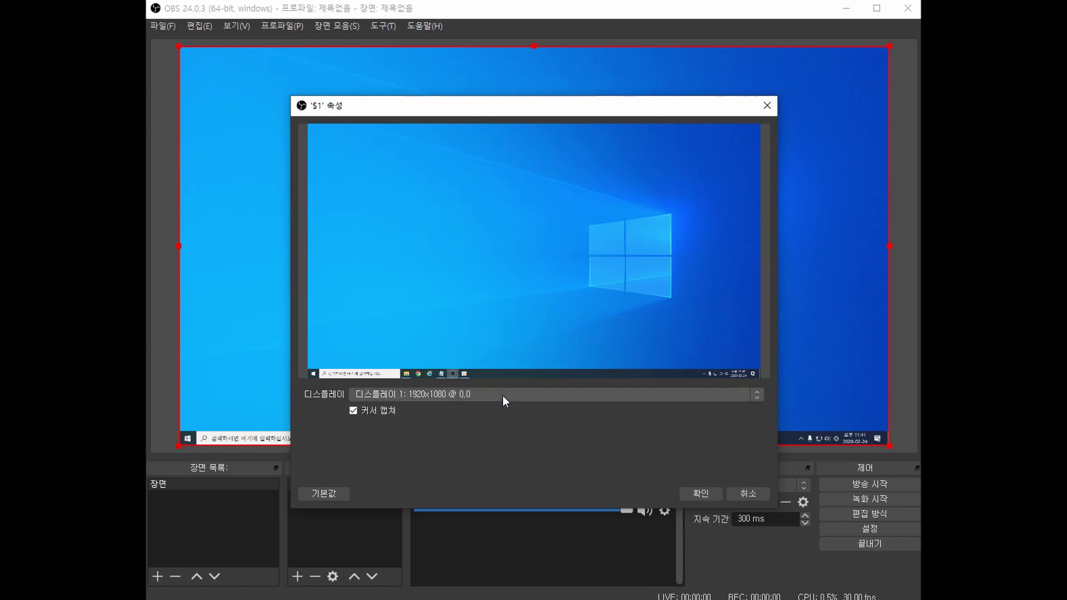
click(502, 396)
click(502, 396)
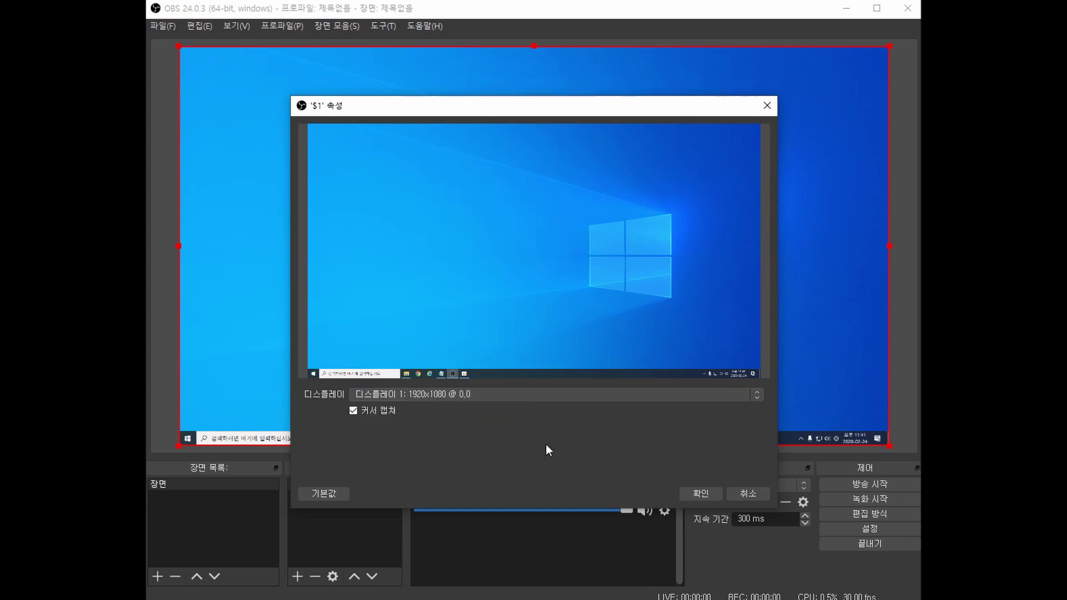
click(379, 412)
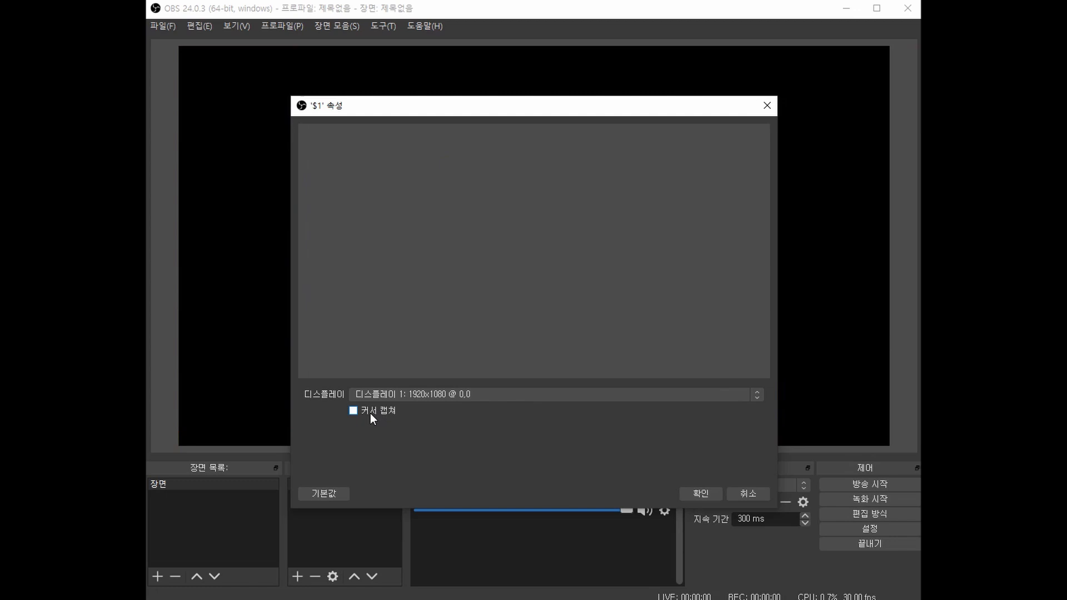
click(507, 395)
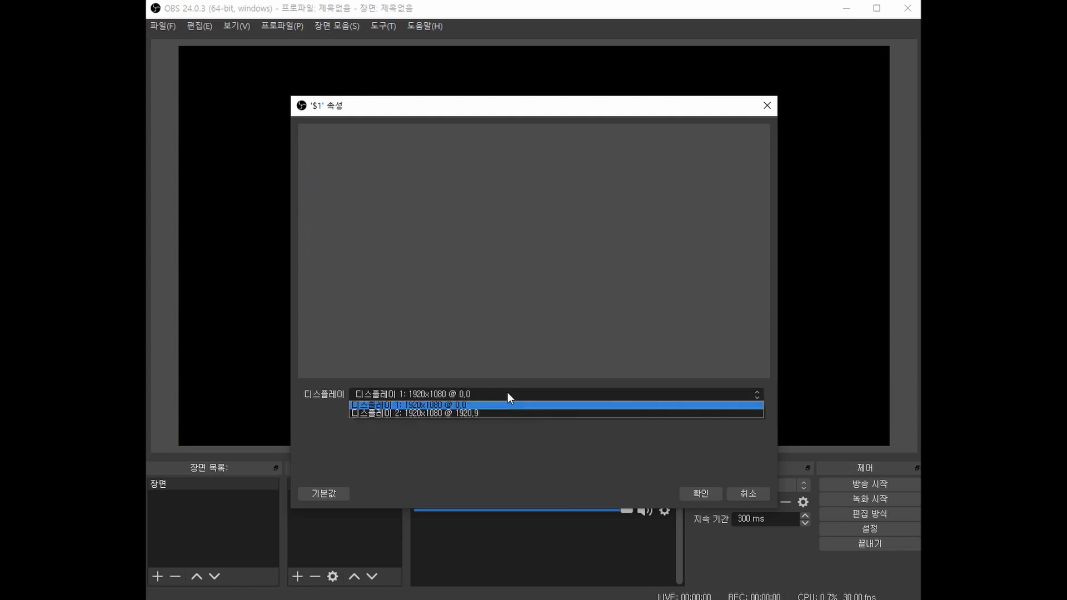
click(501, 402)
click(698, 493)
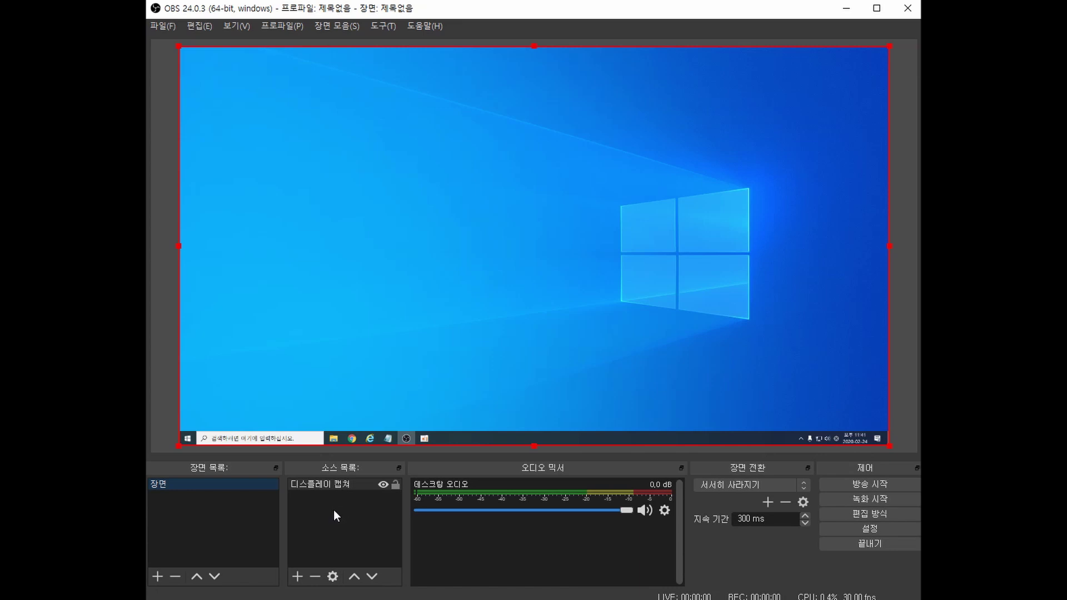
Add a 오디오 입력 캡쳐 source with 기본 장치 as its device.
click(298, 578)
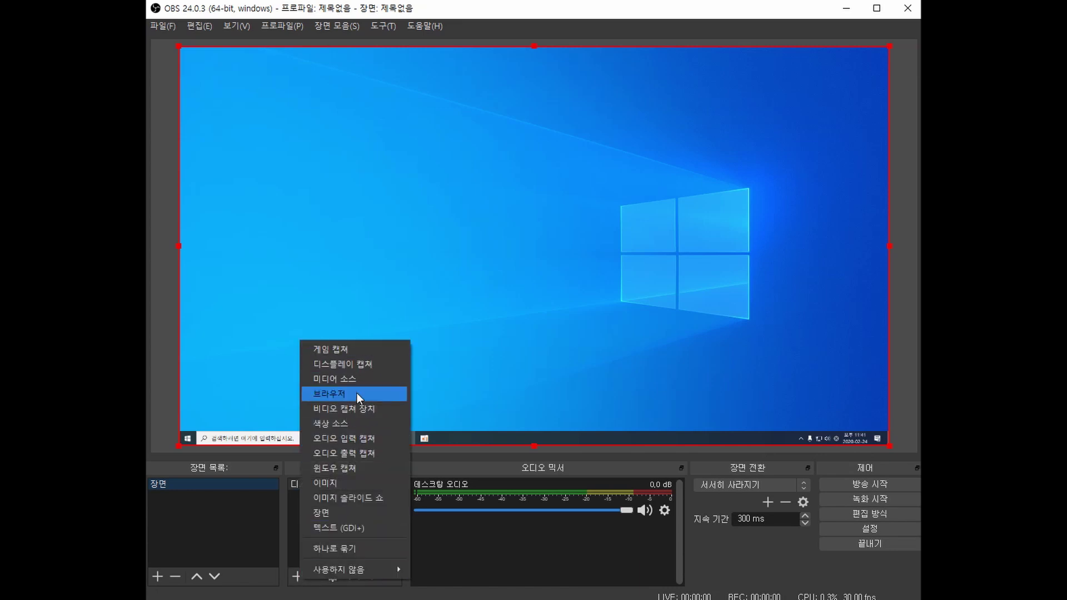
click(379, 438)
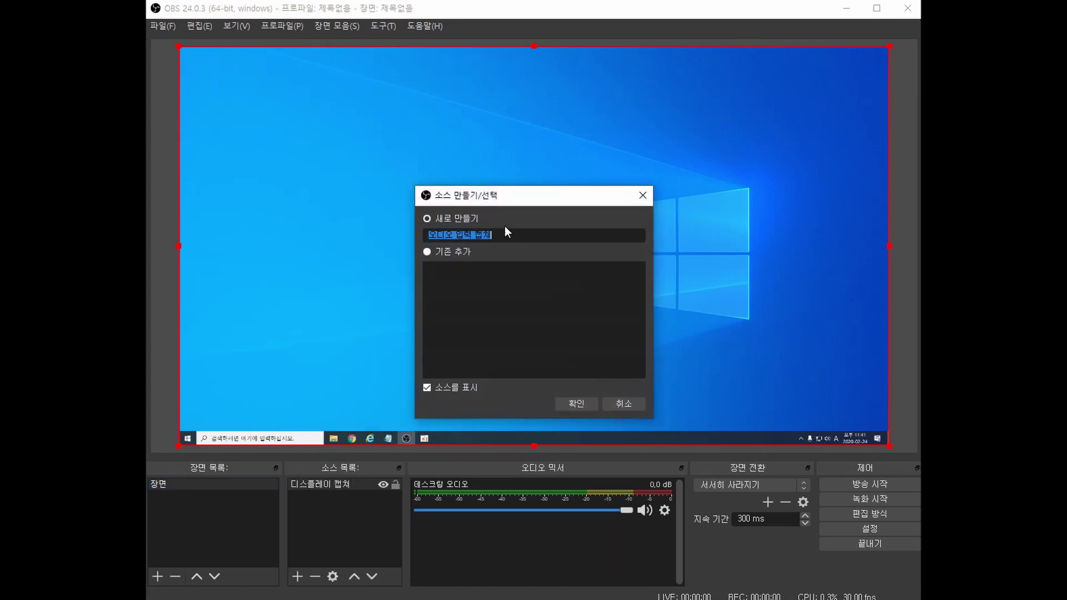
click(575, 403)
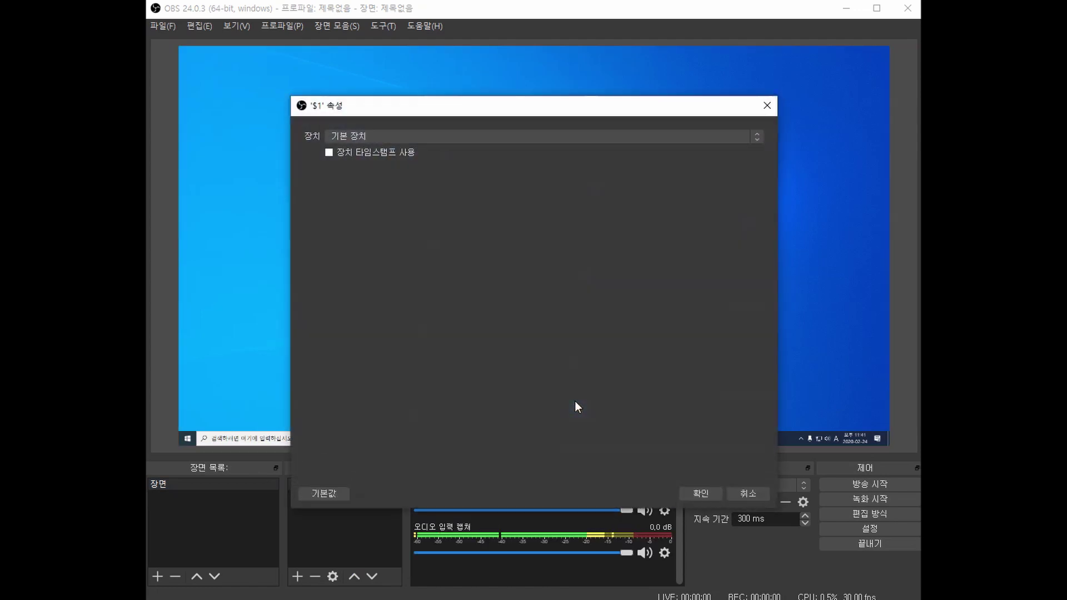
click(604, 137)
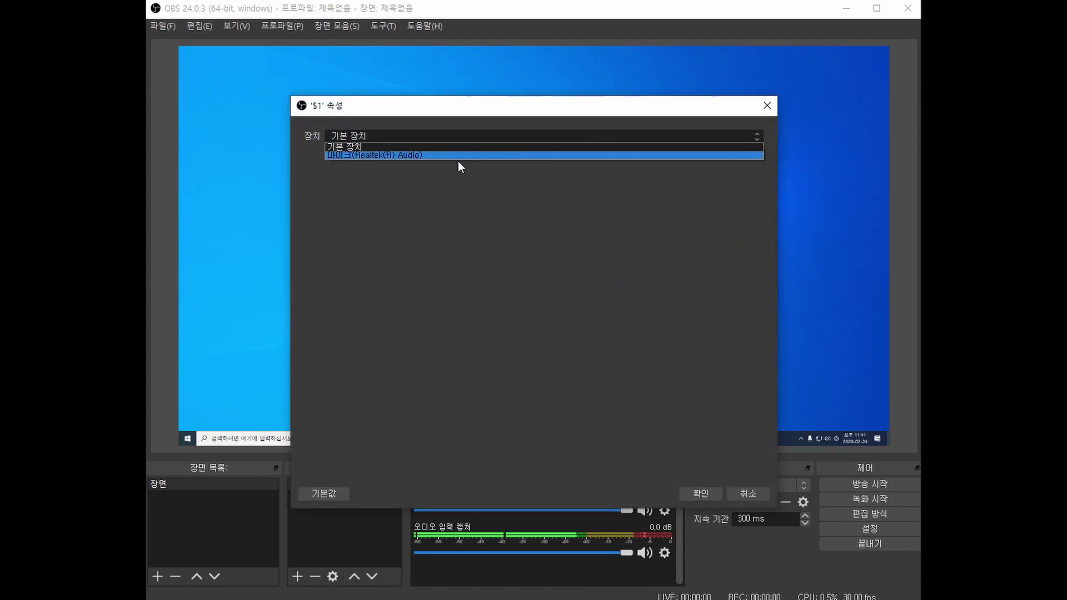
click(422, 146)
click(701, 493)
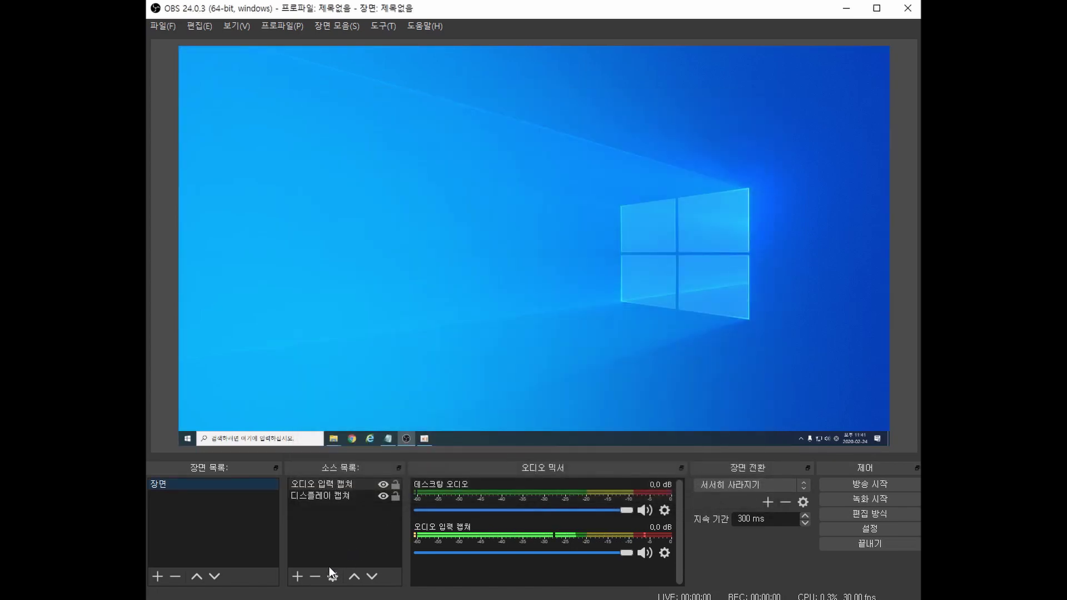
Delete the existing 오디오 입력 캡쳐 source from the scene.
click(298, 577)
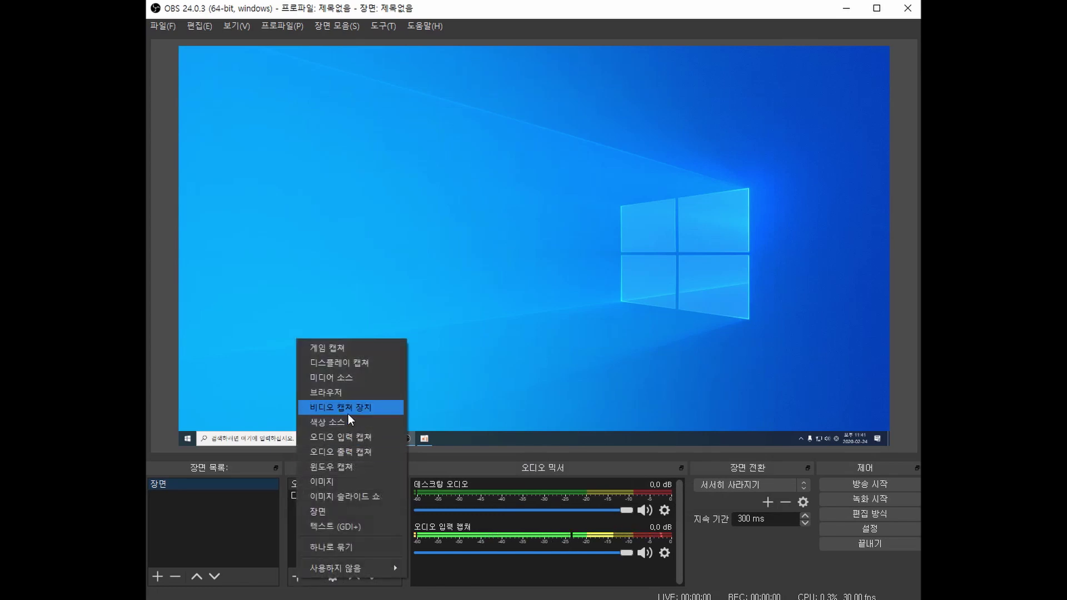
click(454, 386)
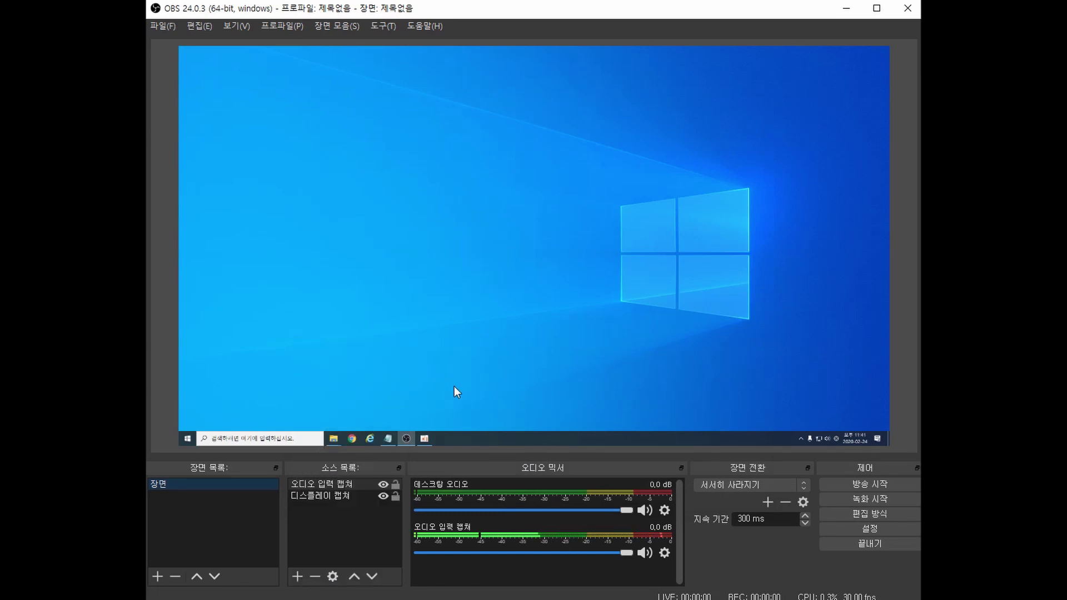
click(346, 482)
right_click(345, 481)
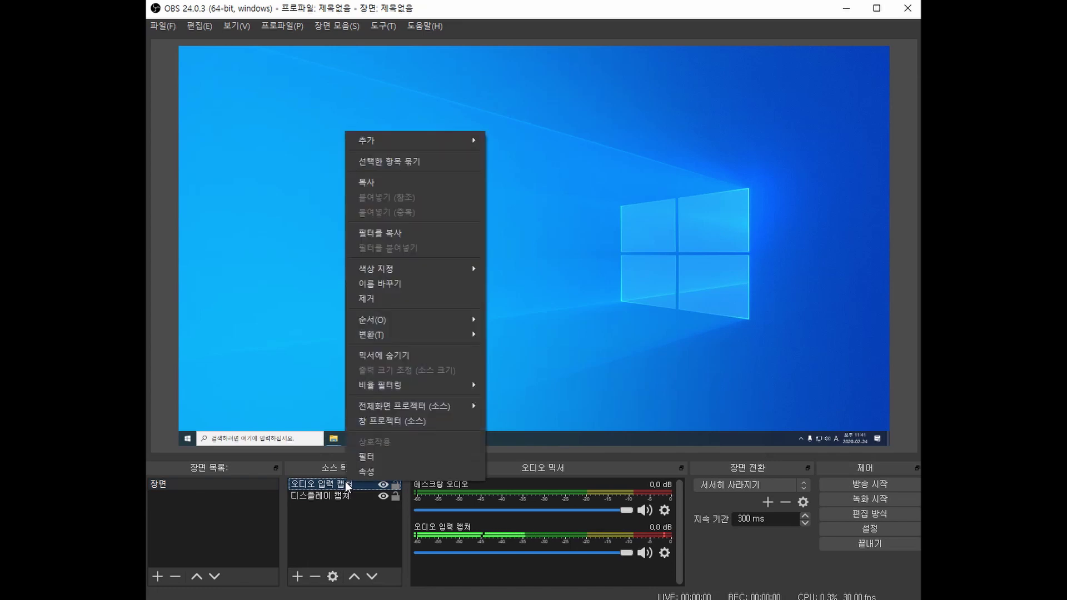
click(323, 480)
right_click(351, 483)
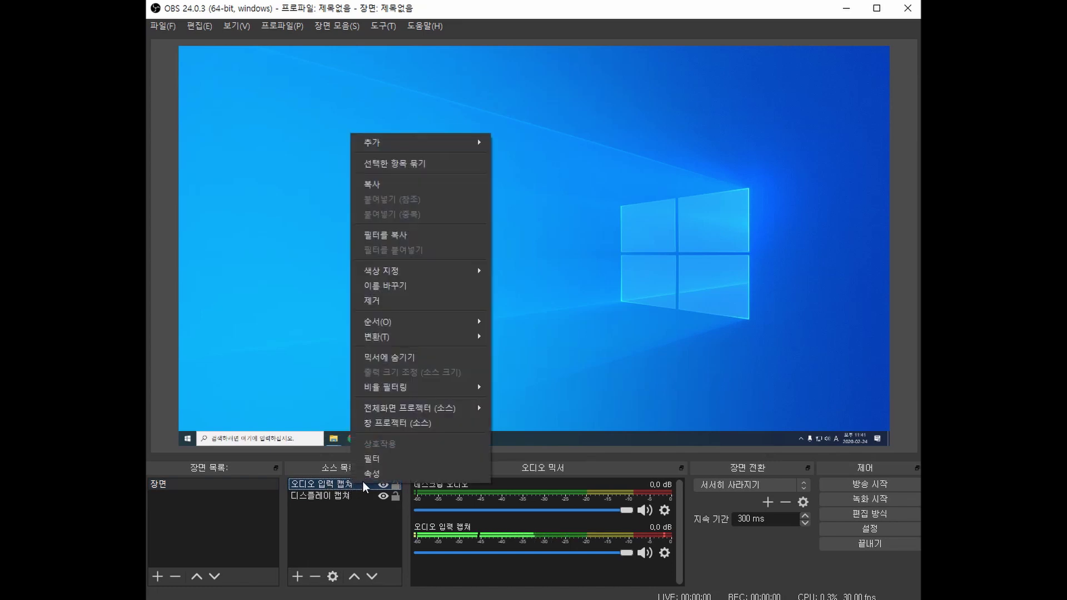
click(422, 300)
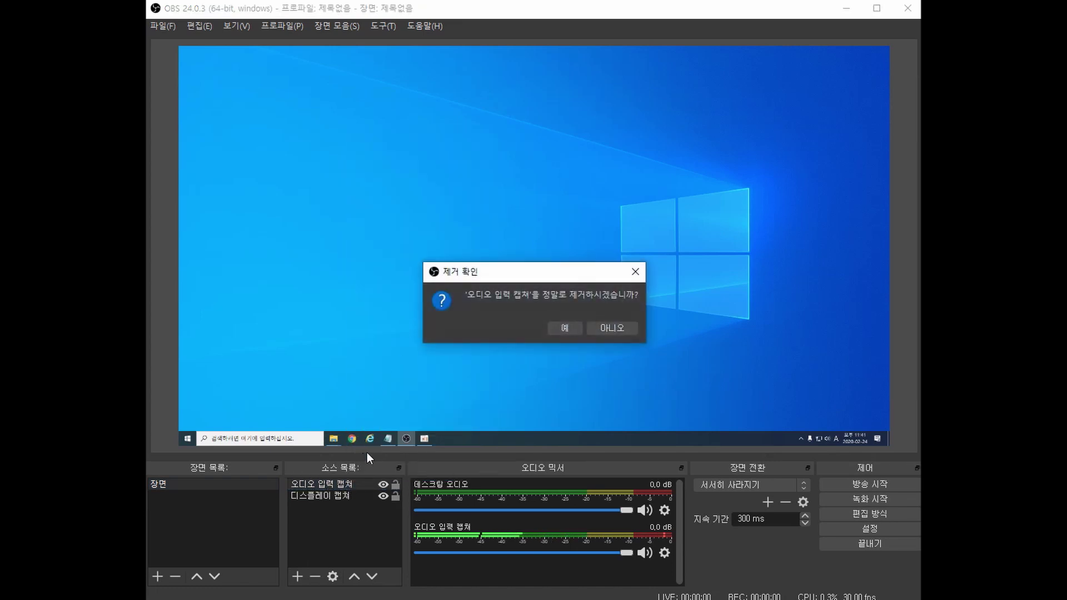
click(566, 329)
Add a renamed audio input capture source using 마이크(Realtek(R) Audio) as its device.
click(297, 575)
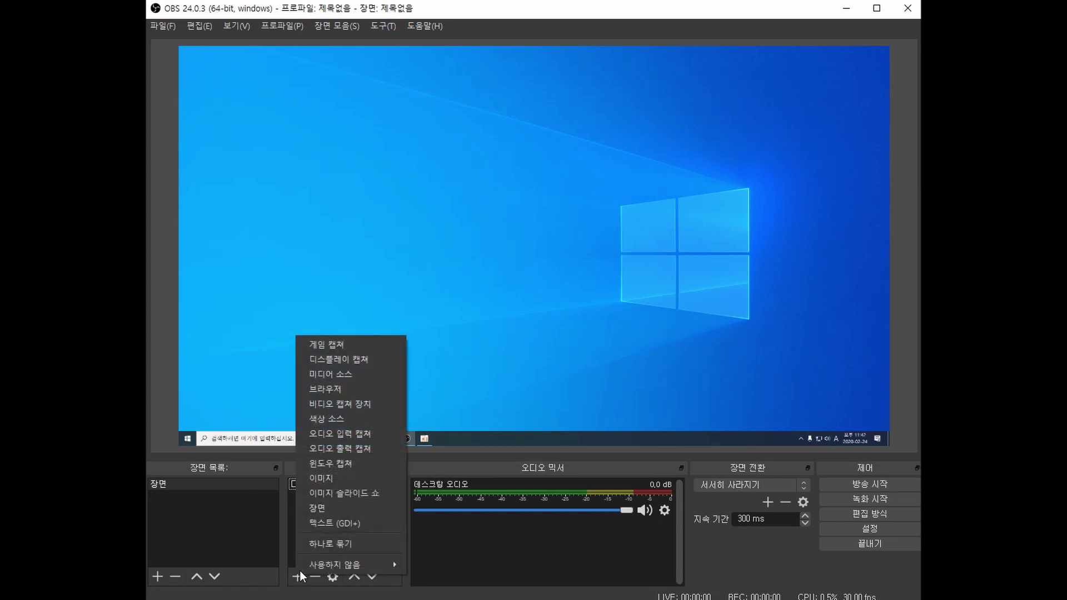
click(363, 436)
text($1)
click(576, 404)
click(382, 136)
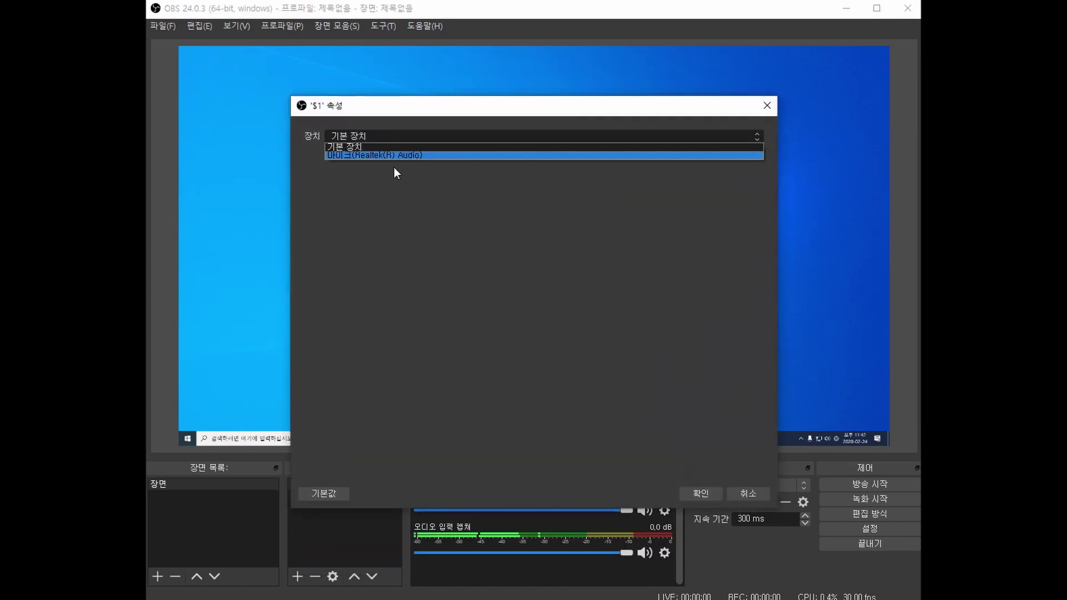
click(397, 156)
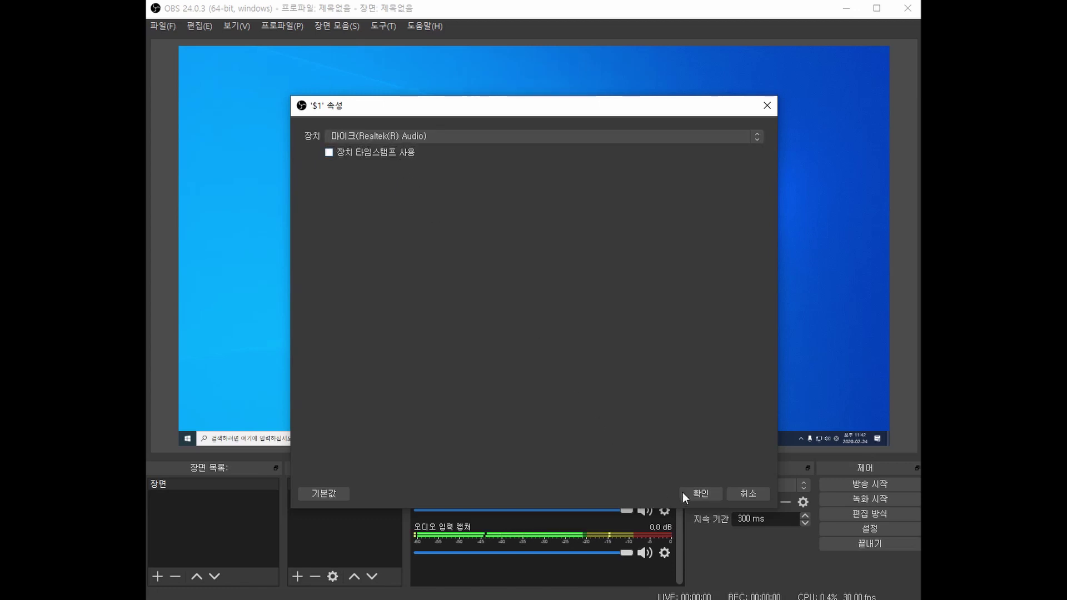
click(699, 493)
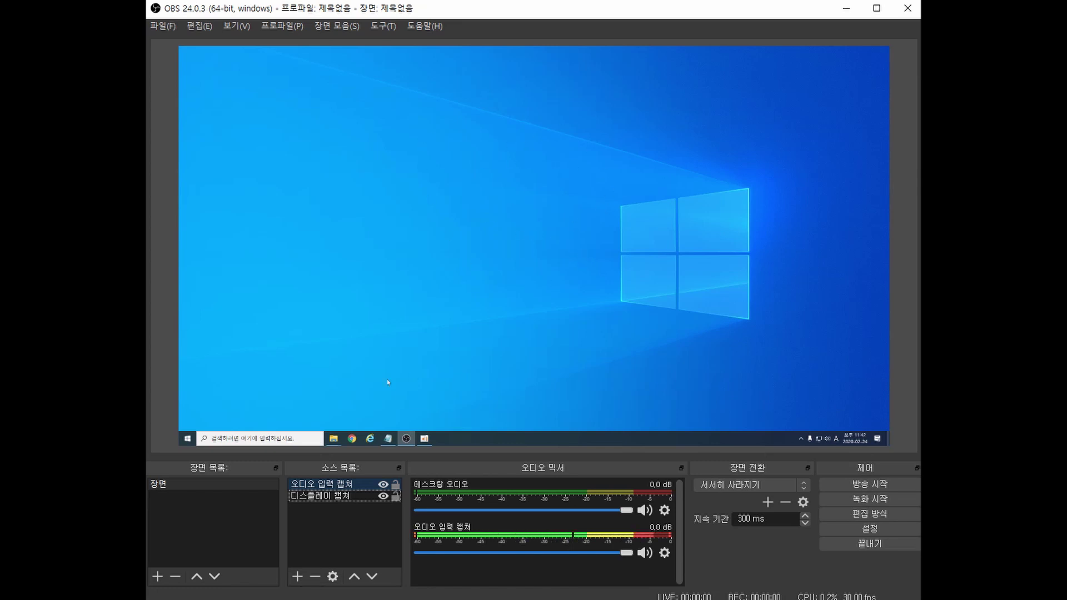
Launch 명령 프롬프트 from the Start menu on the captured desktop.
click(187, 439)
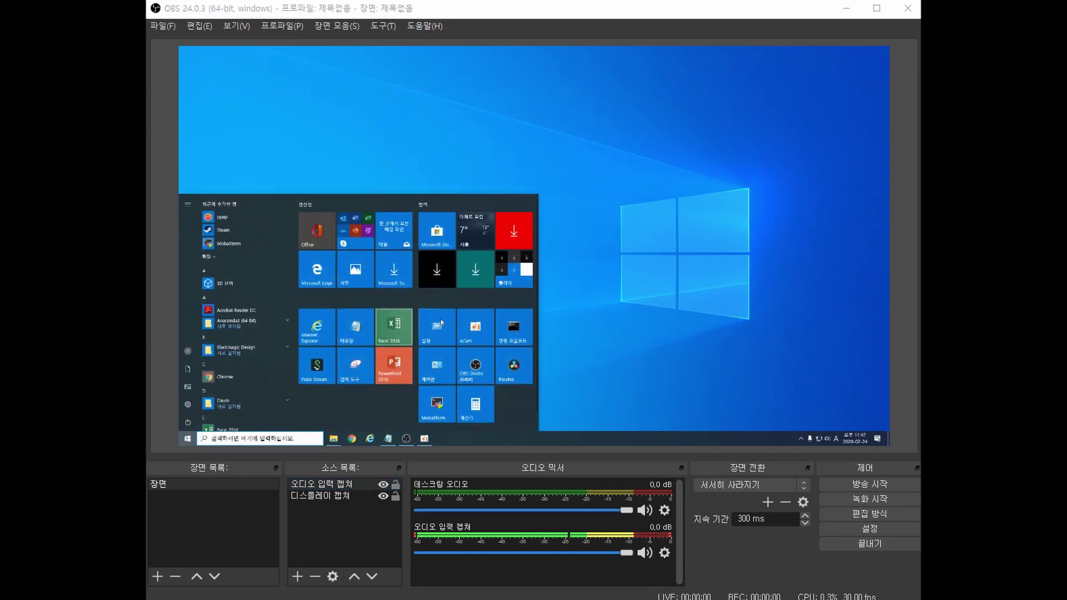
click(356, 327)
click(187, 438)
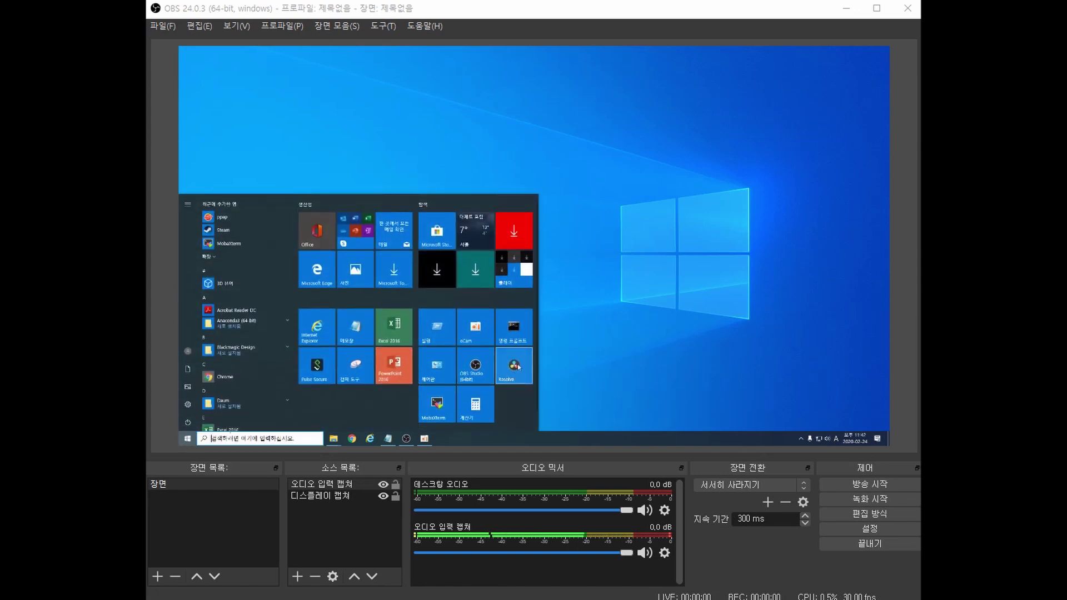
click(513, 336)
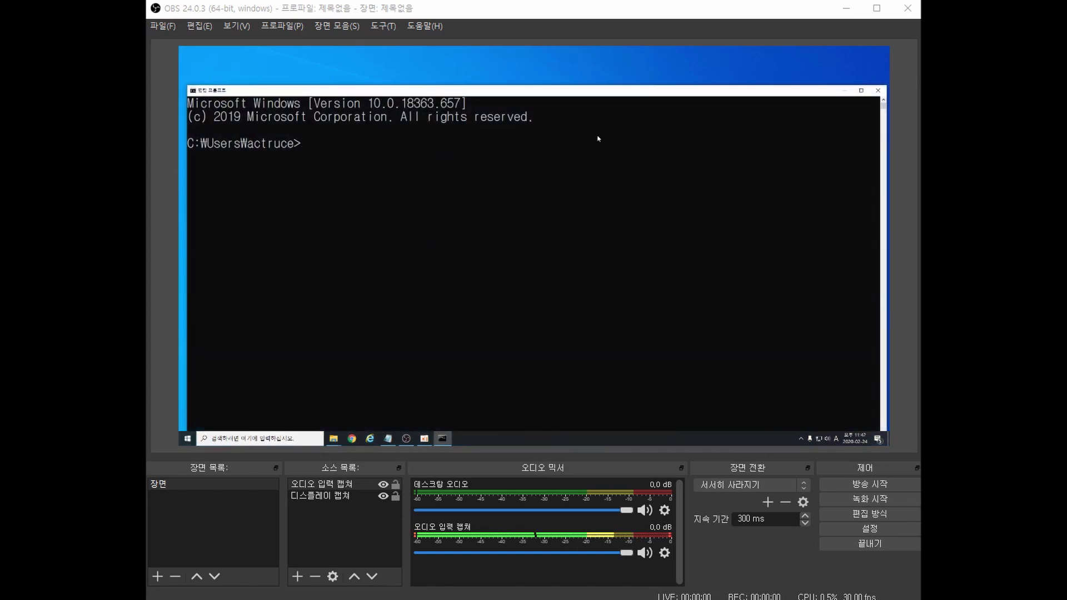
Move the Command Prompt window higher and shrink it toward the upper left.
drag(599, 94, 596, 70)
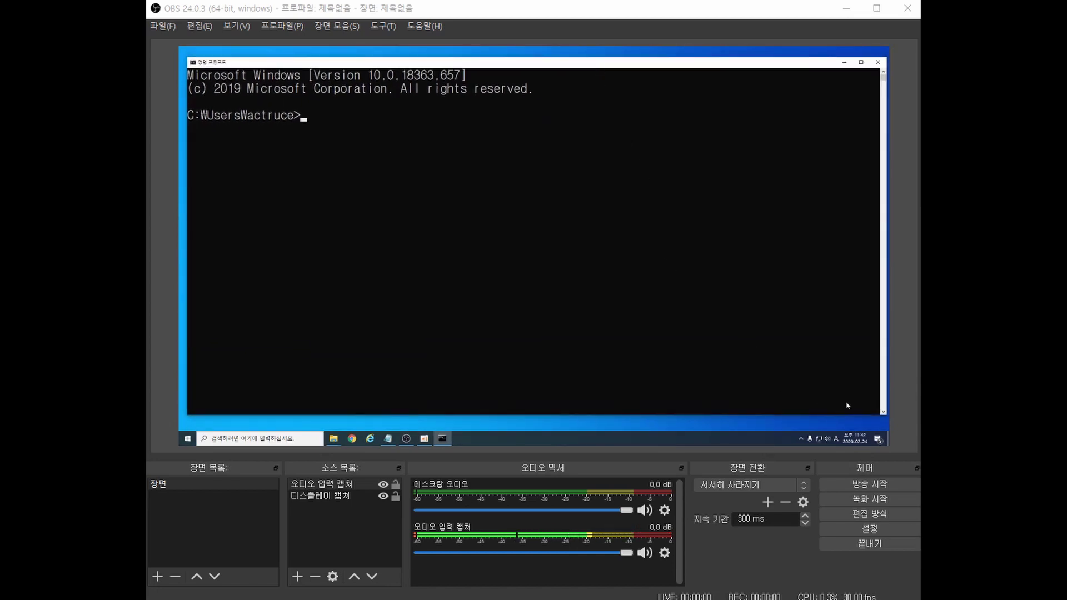
drag(884, 414, 608, 365)
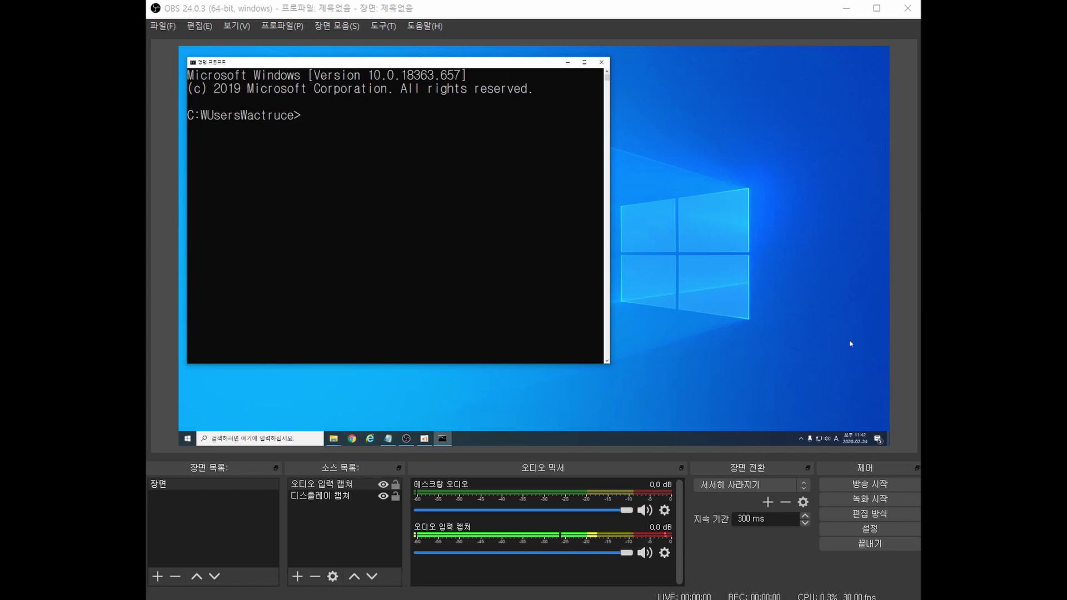
click(297, 576)
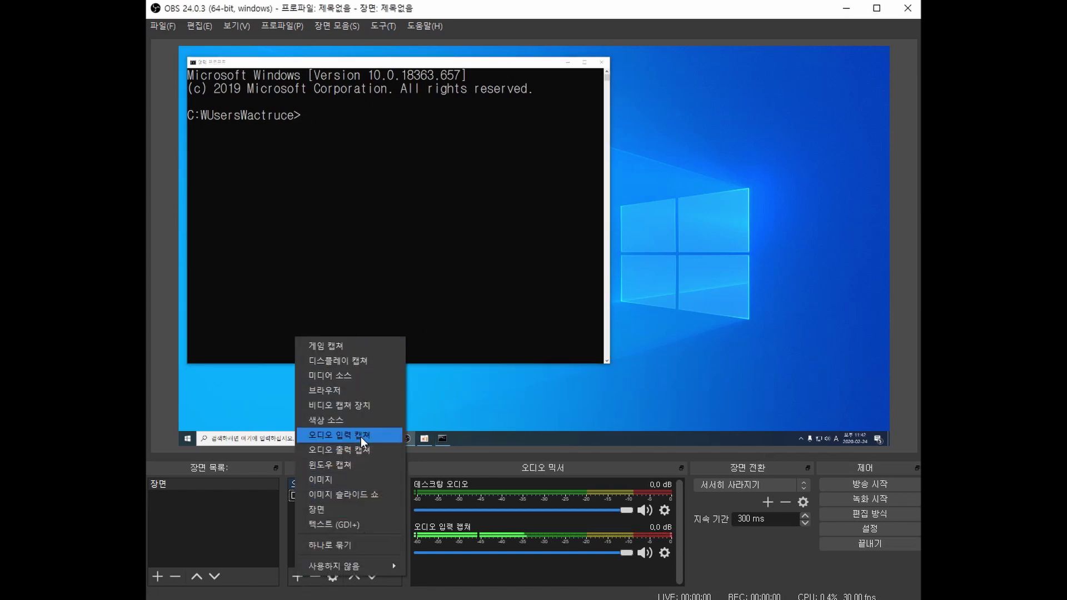
Add a 윈도우 캡쳐 source of [cmd.exe], then hide both display and window captures.
click(366, 463)
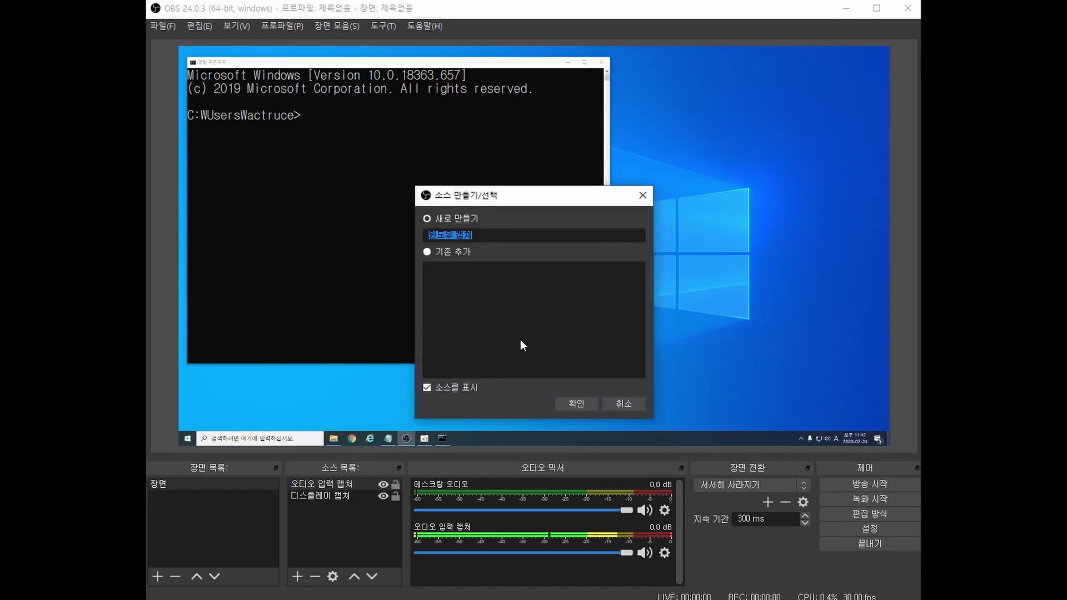
click(589, 405)
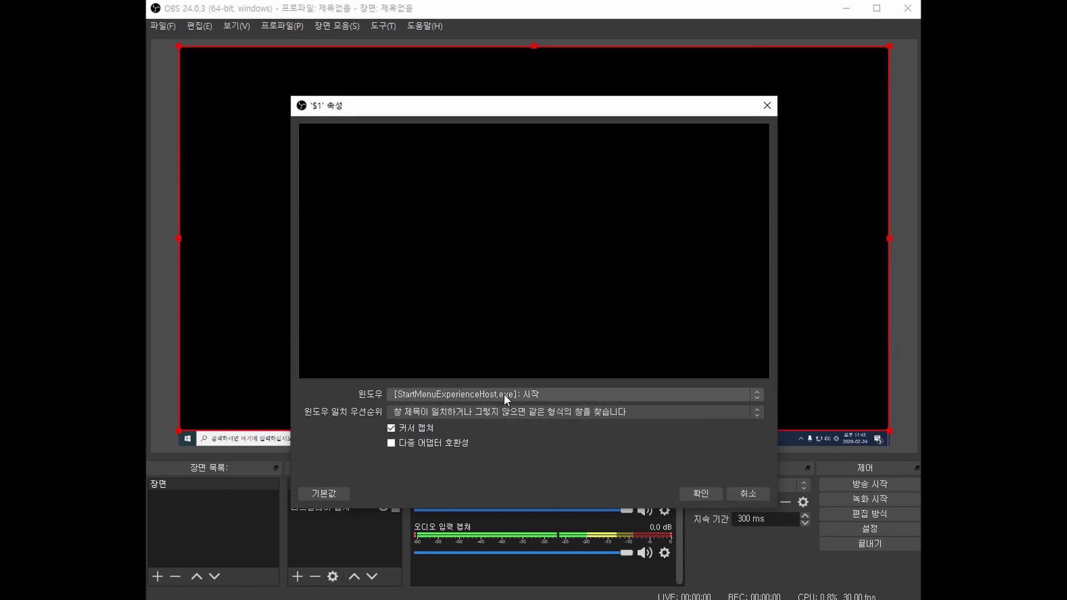
click(505, 395)
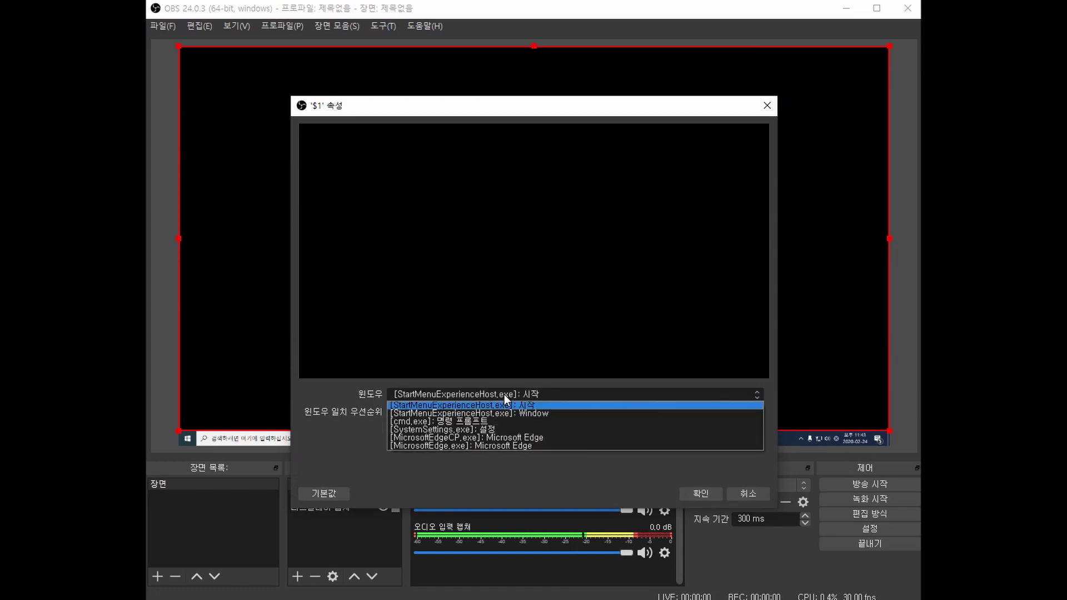
click(488, 423)
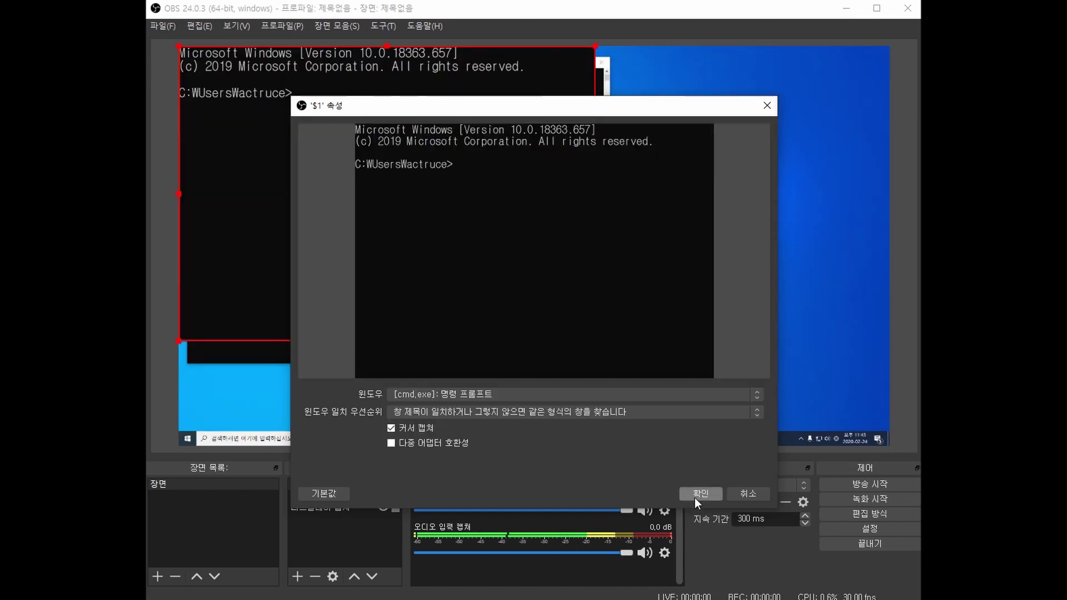
click(698, 495)
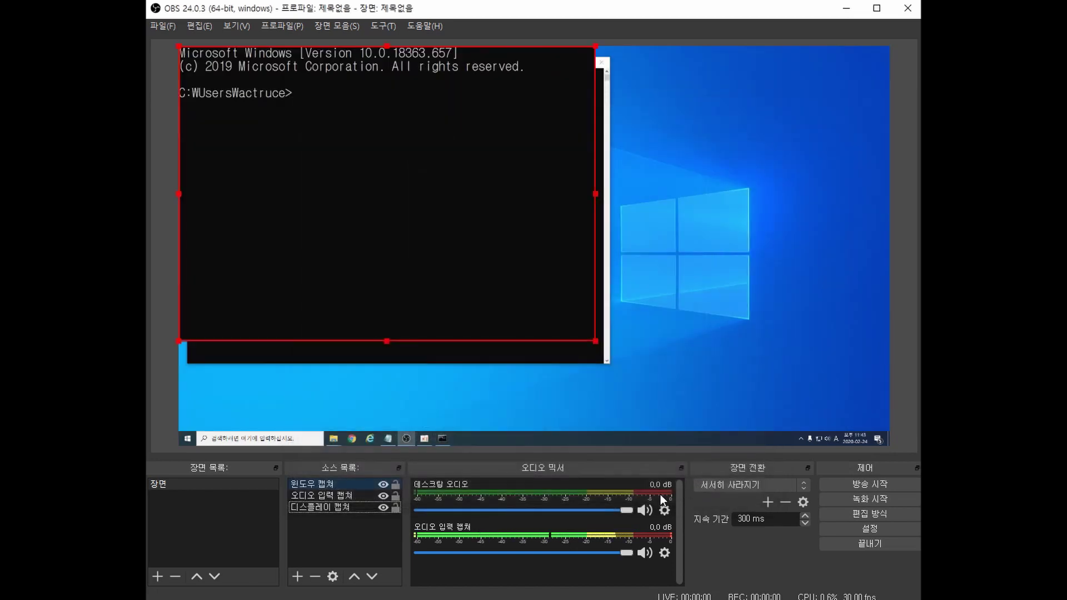
click(383, 508)
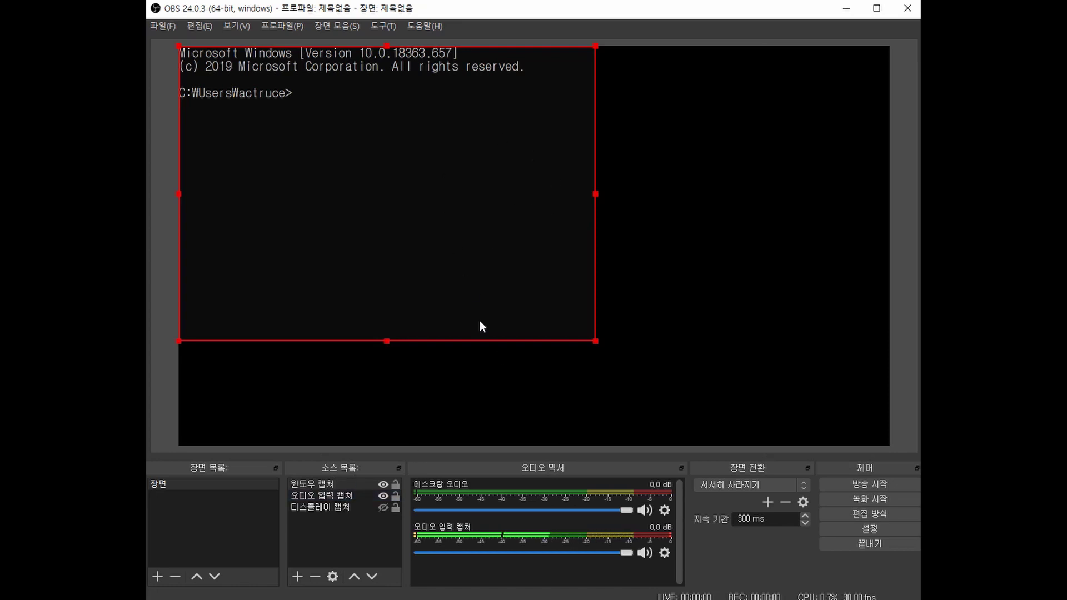
click(383, 485)
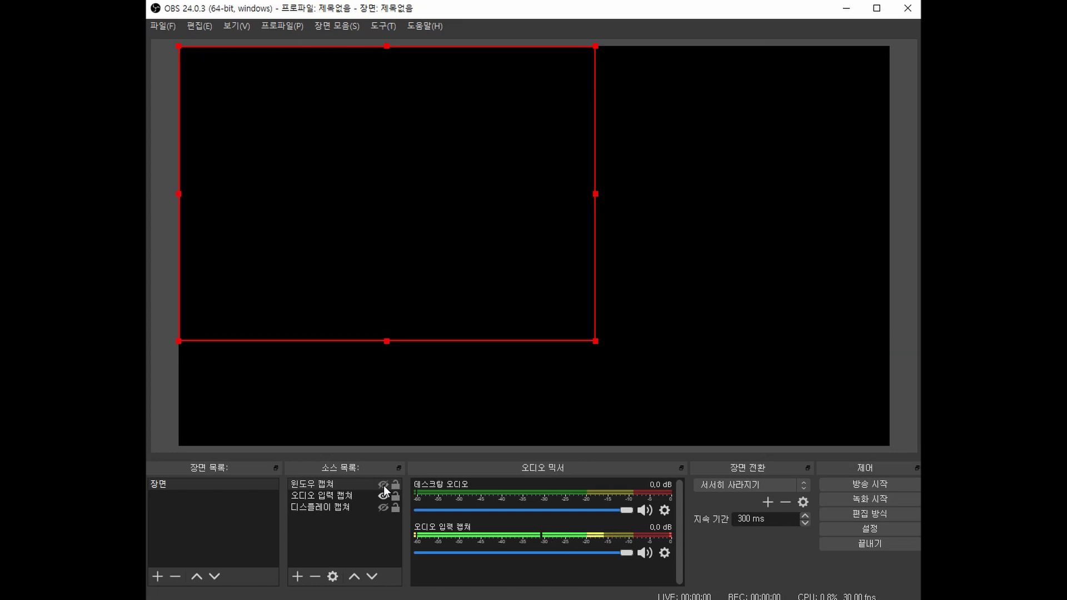
Unhide the display capture and drag its red-box handles until it fills the canvas.
click(384, 505)
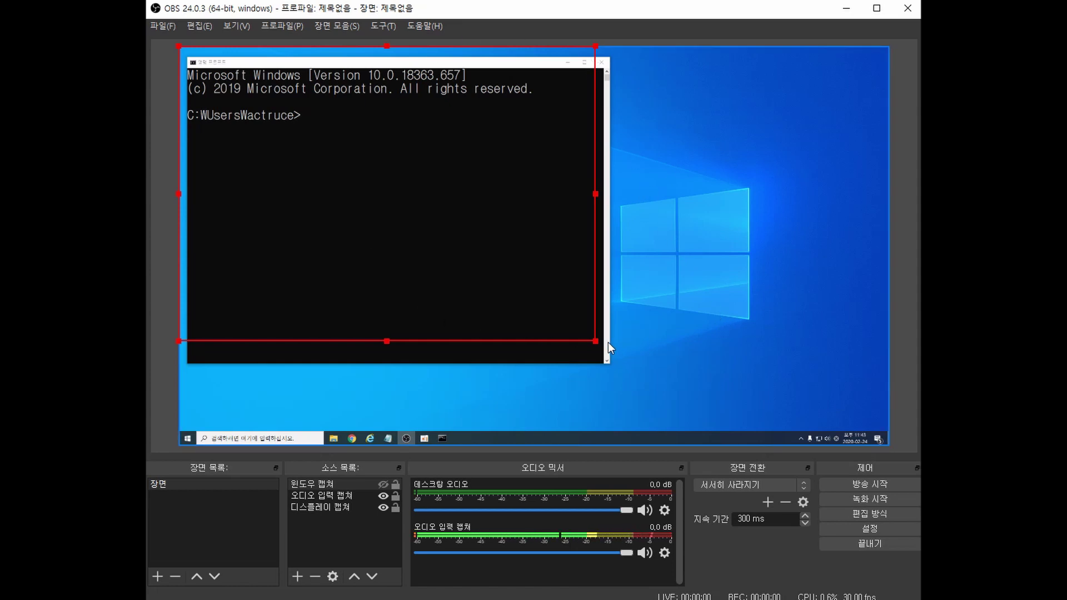
drag(595, 340, 738, 405)
drag(737, 246, 889, 255)
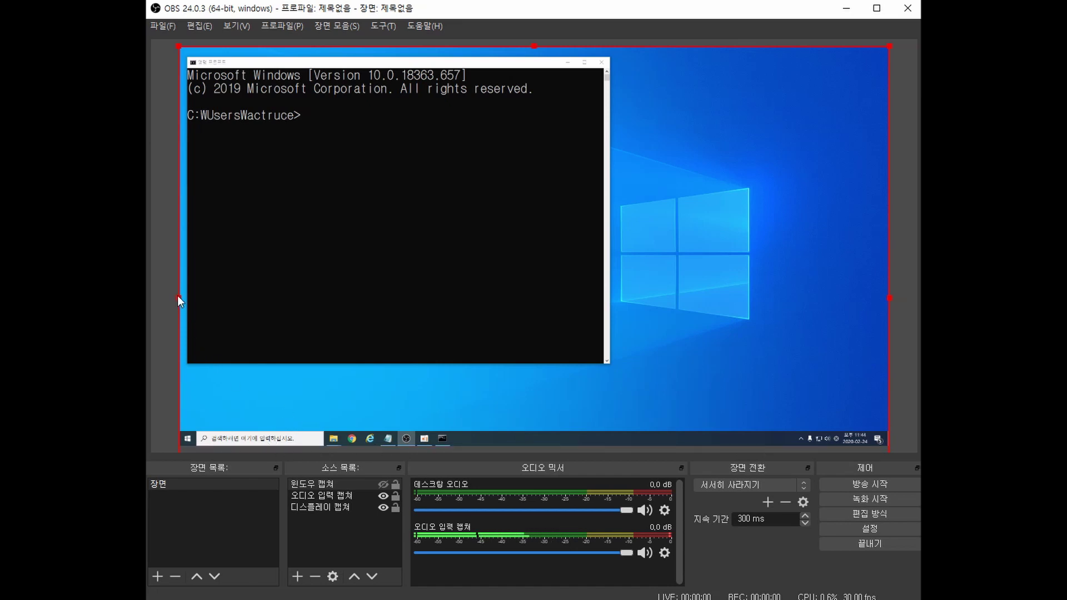
click(332, 506)
right_click(358, 508)
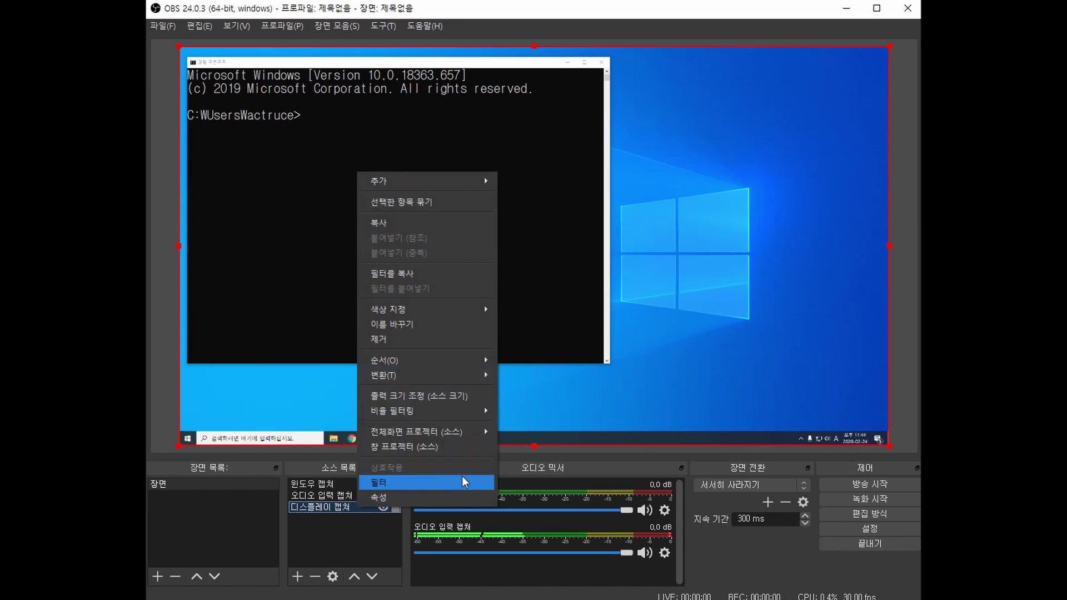
click(443, 494)
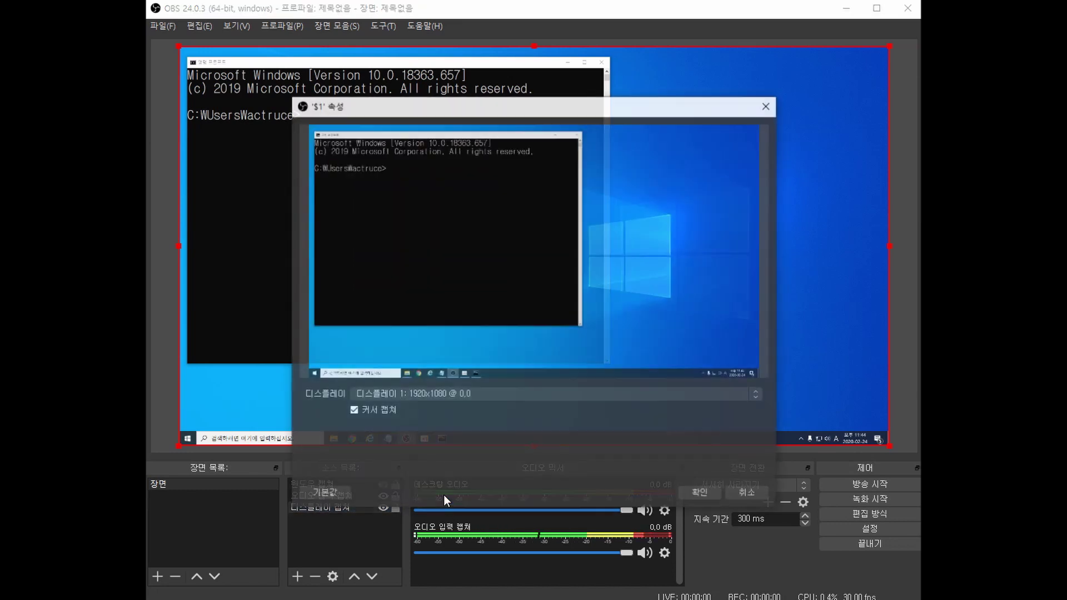
click(508, 396)
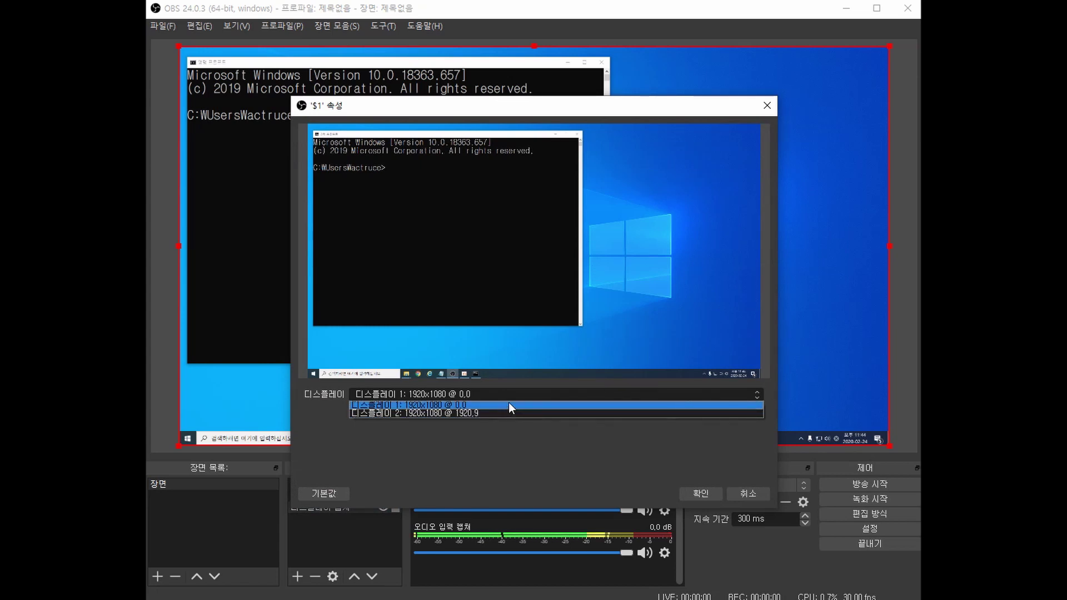
click(509, 405)
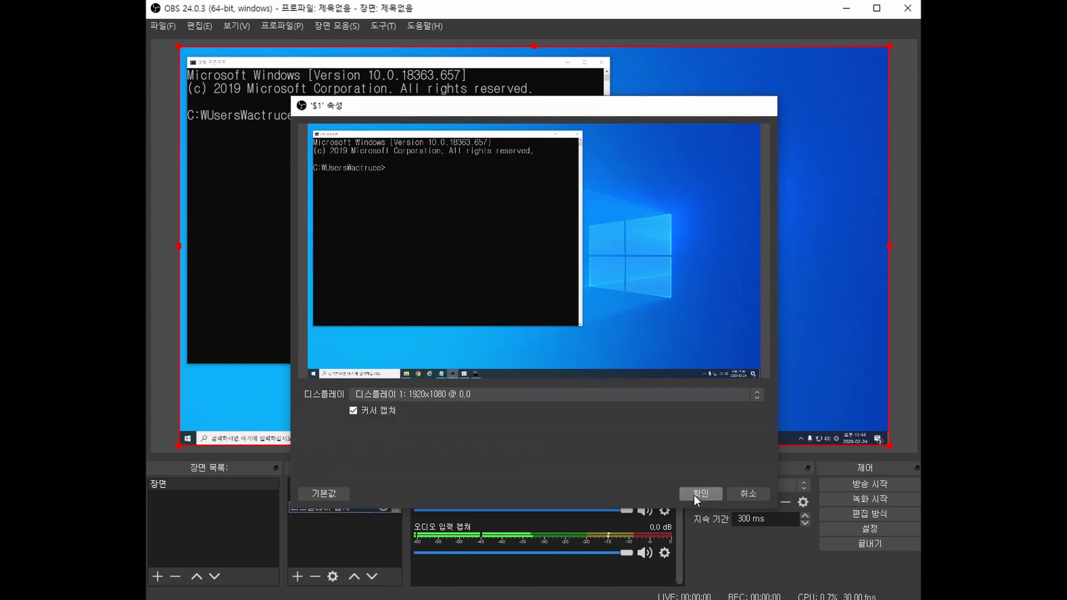
click(698, 494)
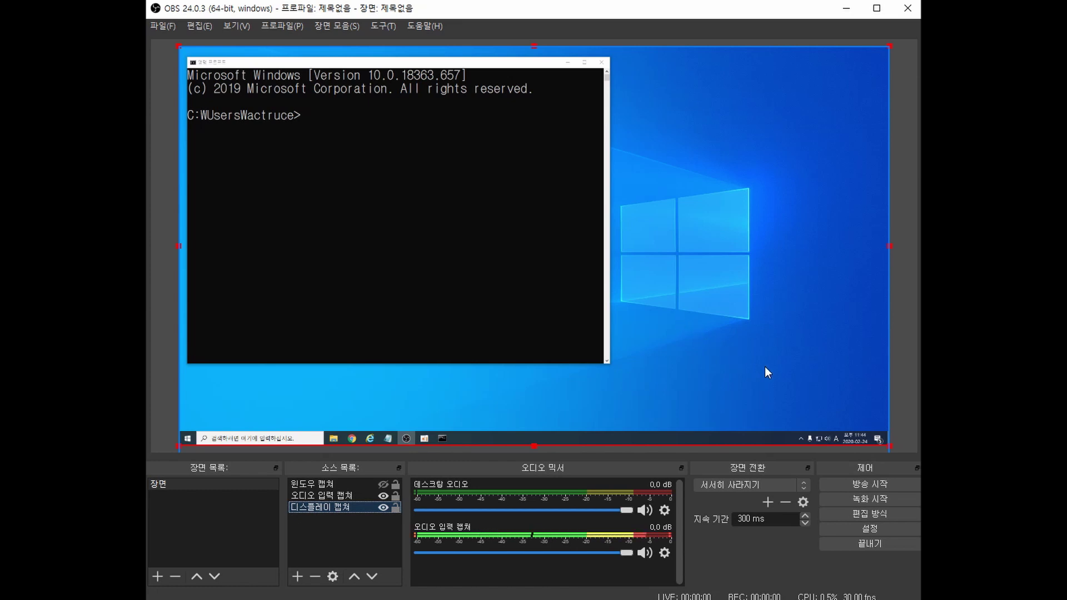
Open Settings to the Recording section of the Output page.
click(859, 527)
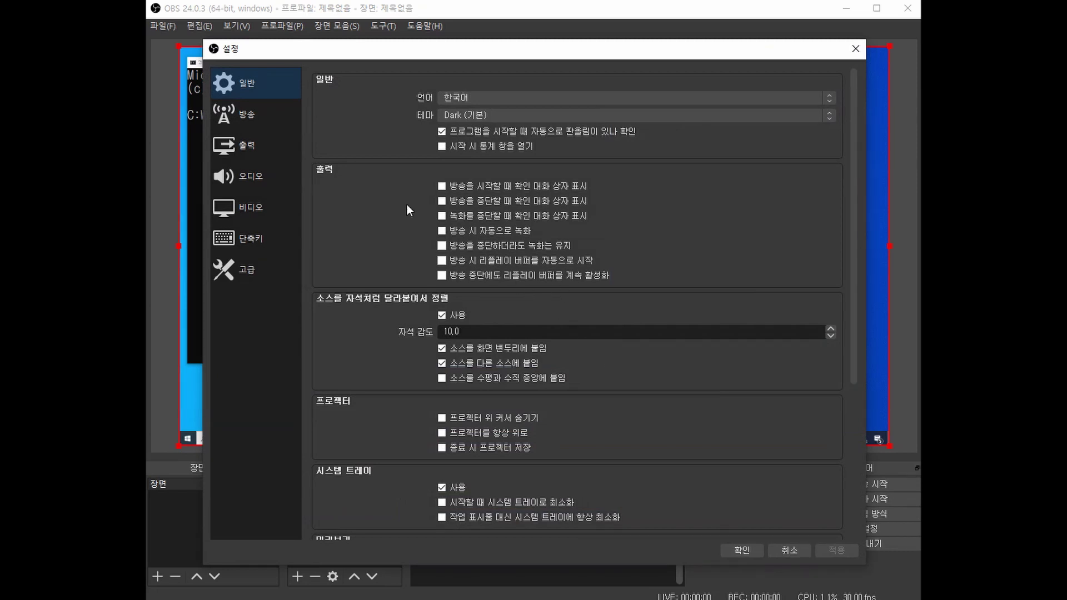
scroll(362, 245, down, 3)
scroll(364, 248, up, 3)
click(254, 146)
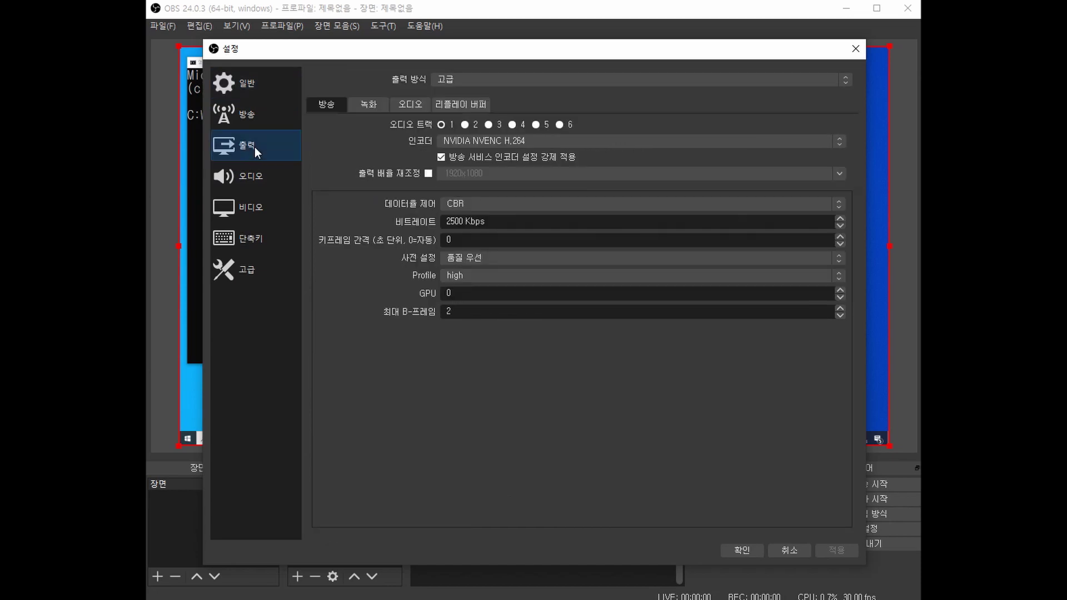
click(364, 104)
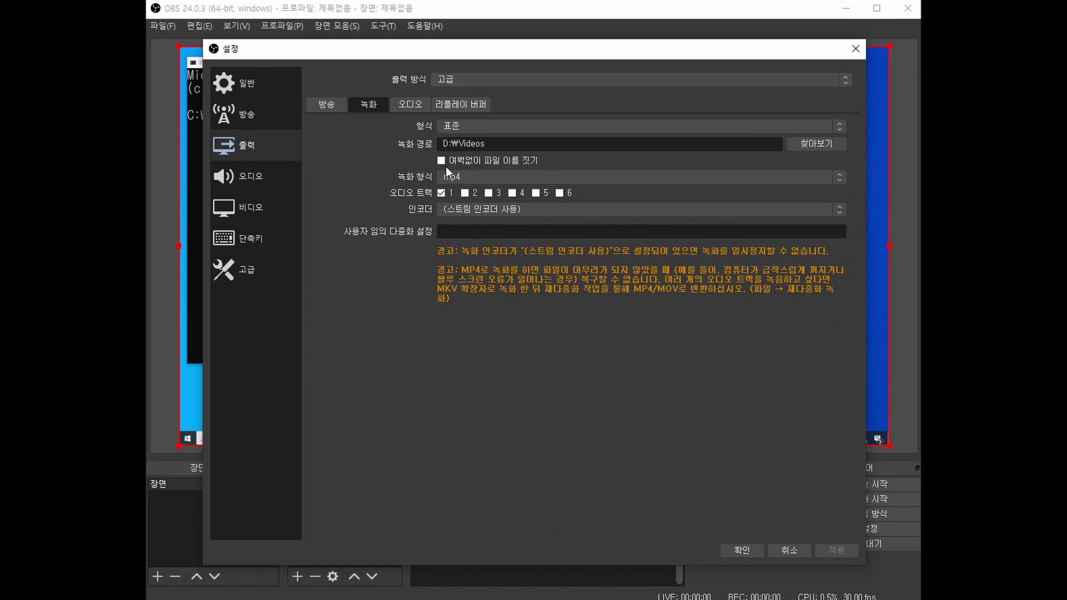
Switch the Recording Format from mp4 to mkv and then back to mp4.
click(470, 176)
click(470, 175)
click(470, 175)
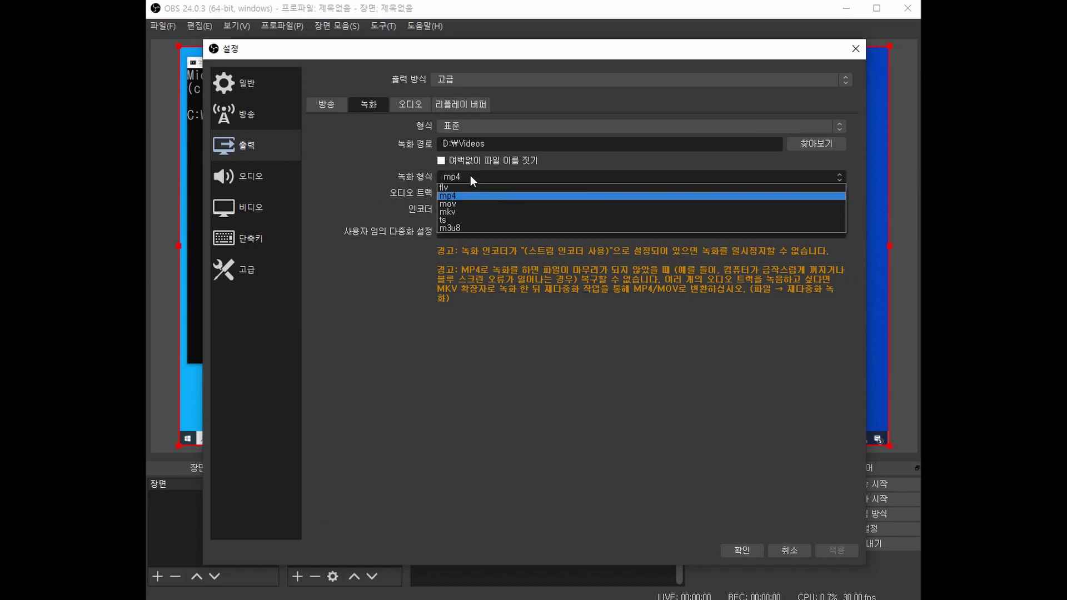
click(459, 176)
click(460, 176)
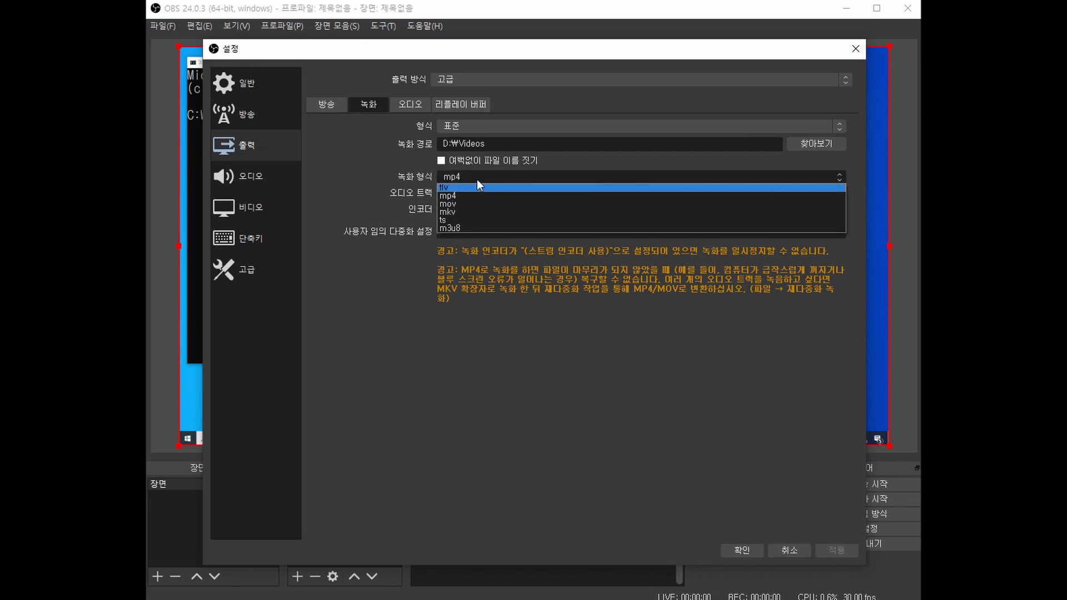
click(478, 178)
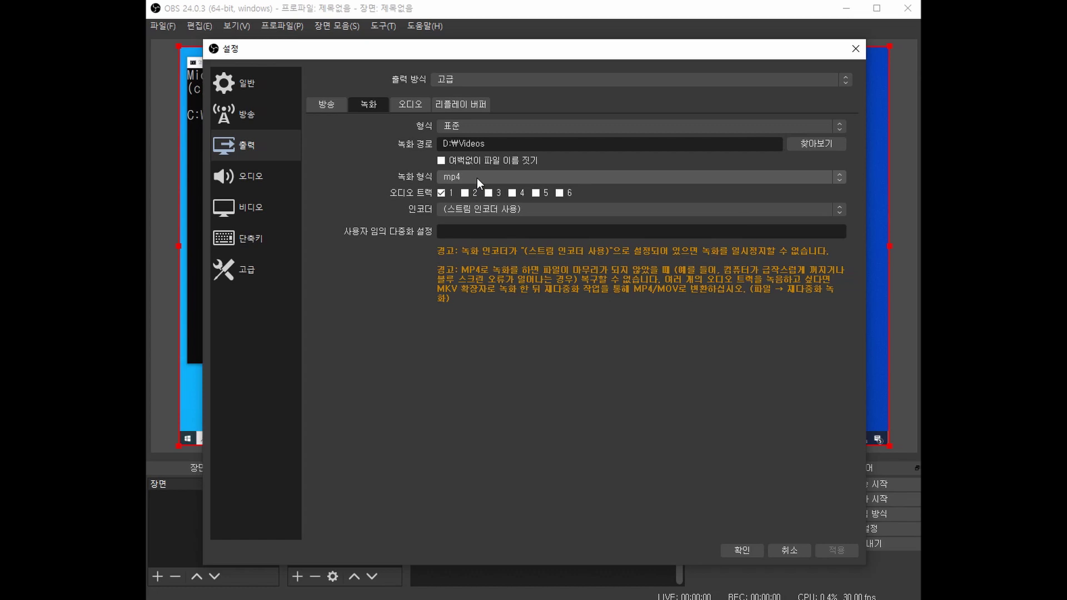
click(477, 178)
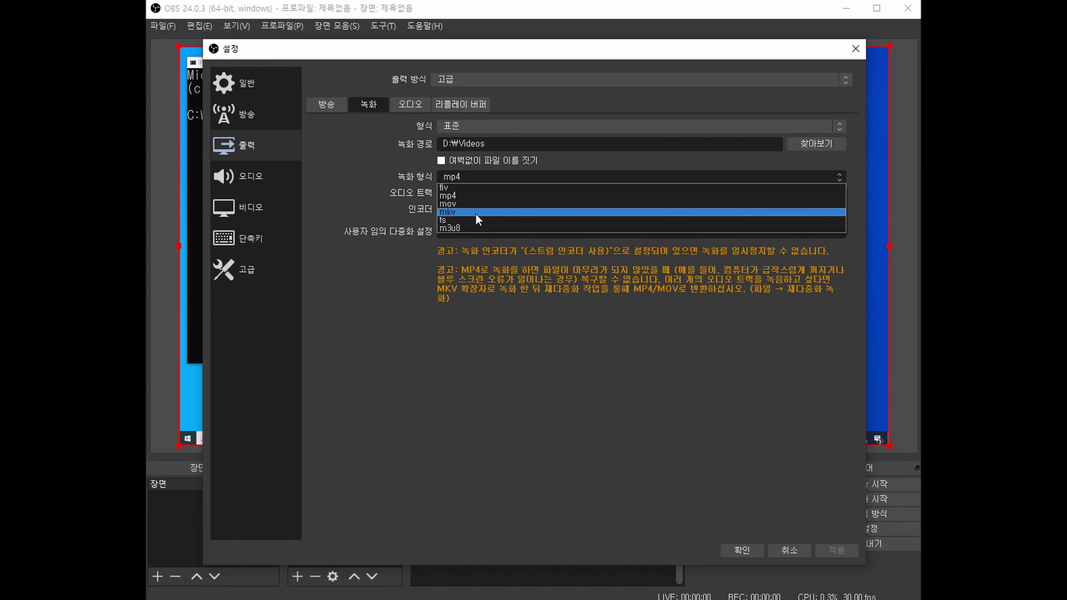
click(476, 215)
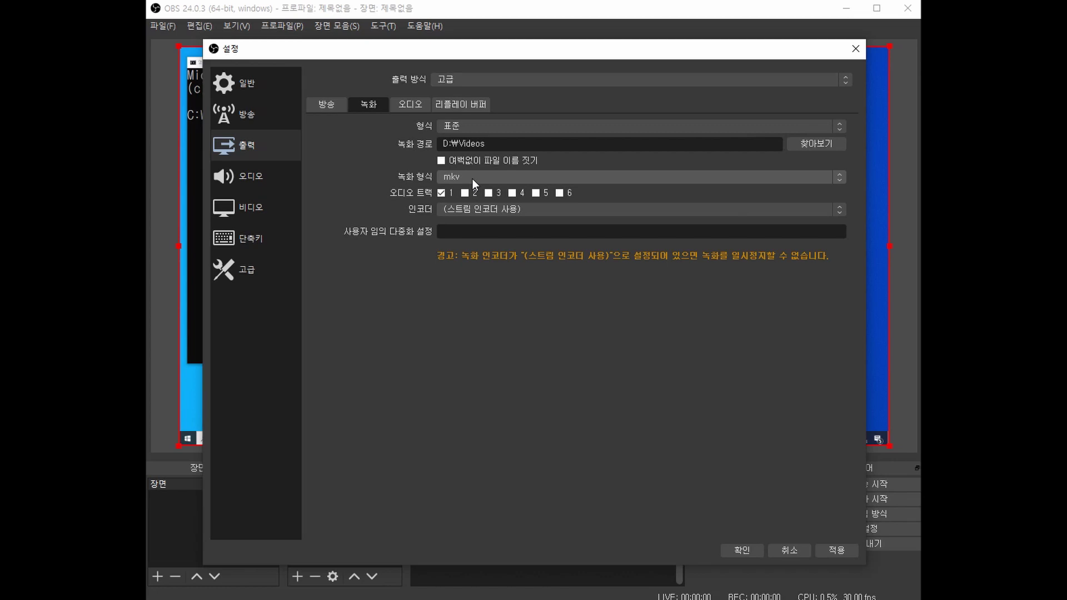
click(472, 179)
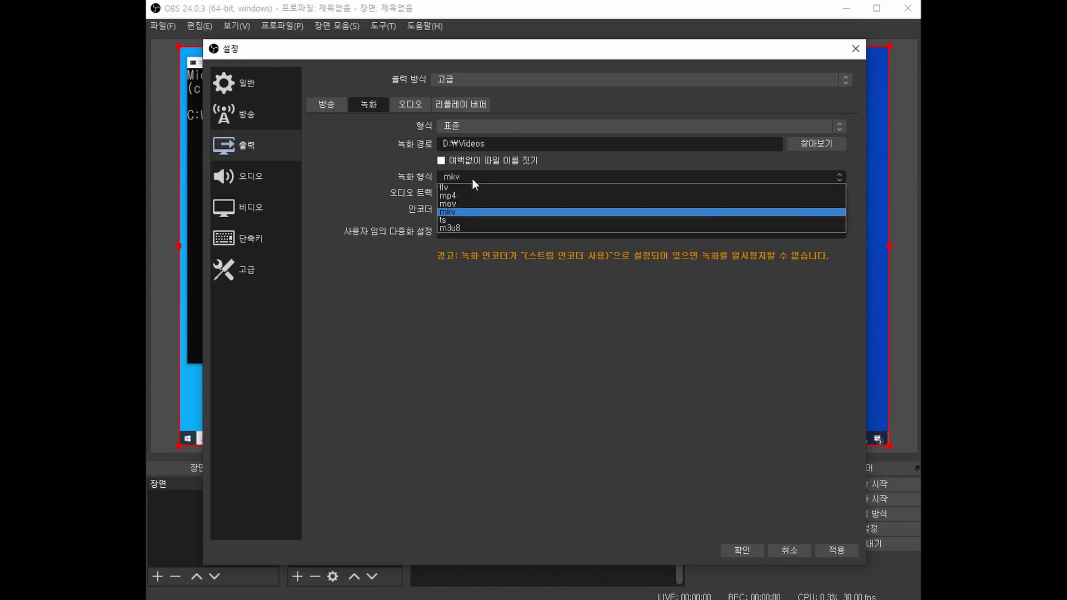
click(482, 195)
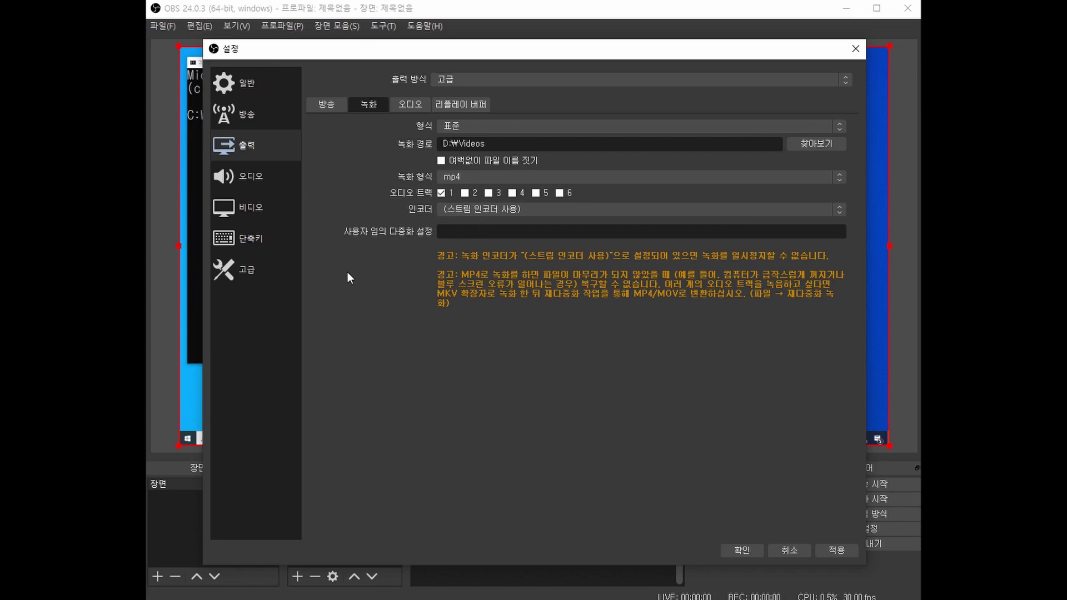
click(232, 182)
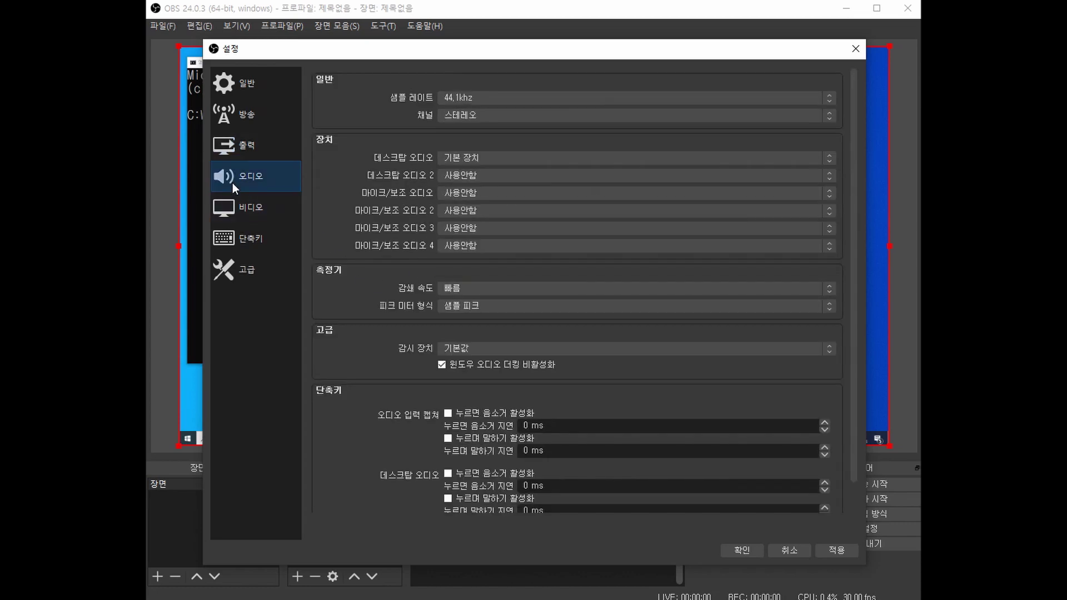
On the Video page, set Base (Canvas) Resolution to 1280x720, back to 1920x1080, and apply.
click(252, 212)
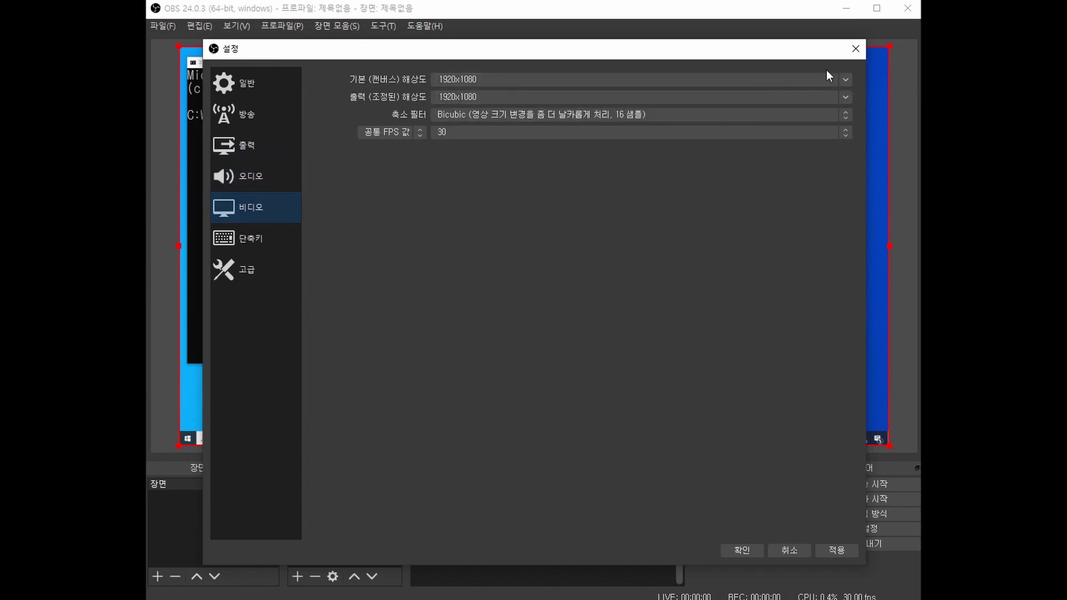
click(843, 79)
click(844, 79)
click(842, 82)
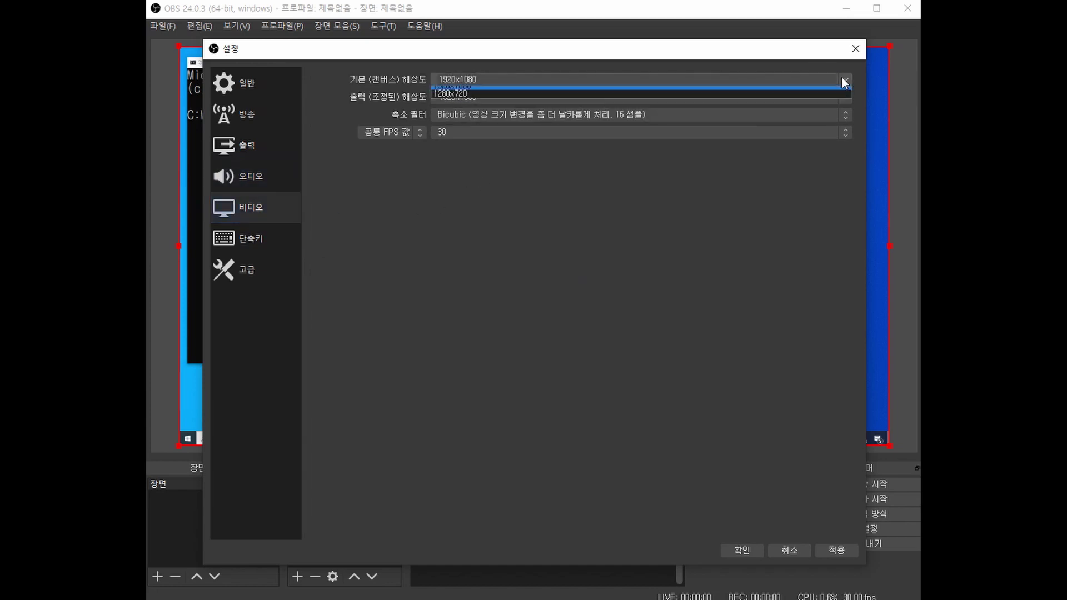
click(479, 102)
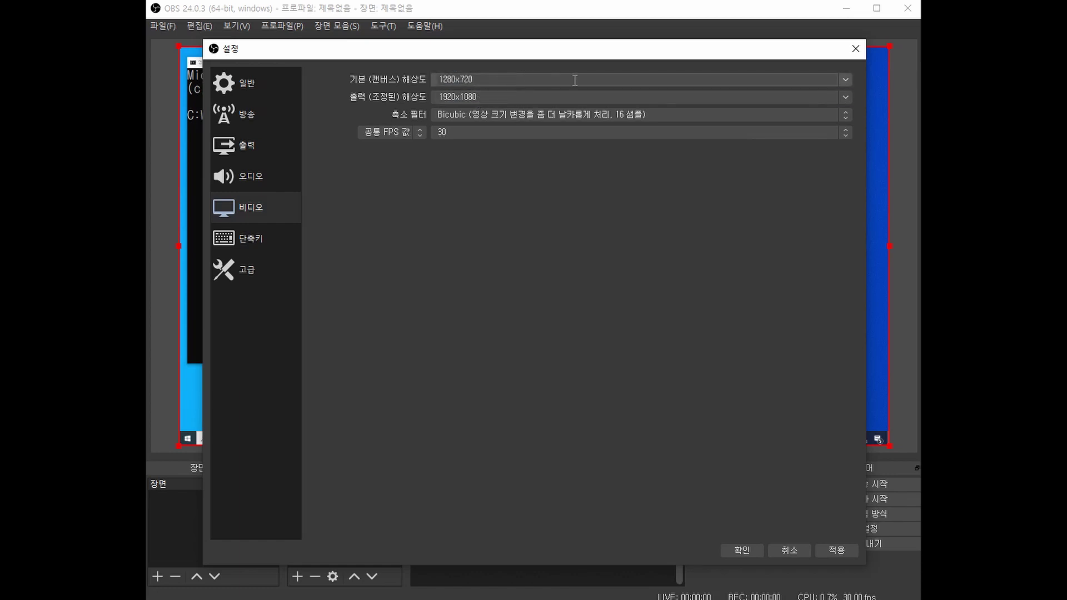
click(845, 82)
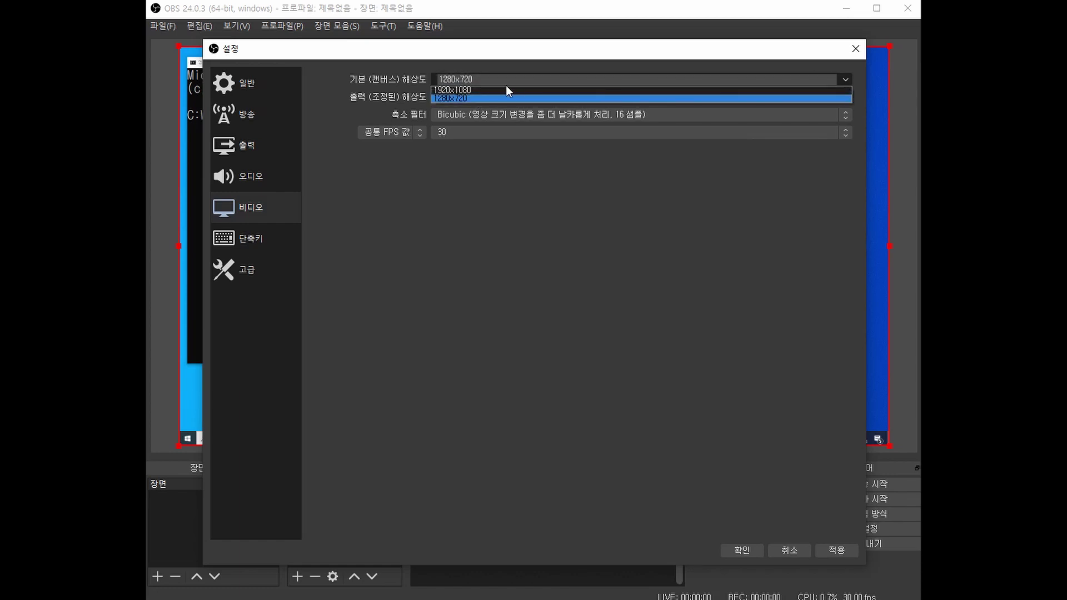
click(465, 89)
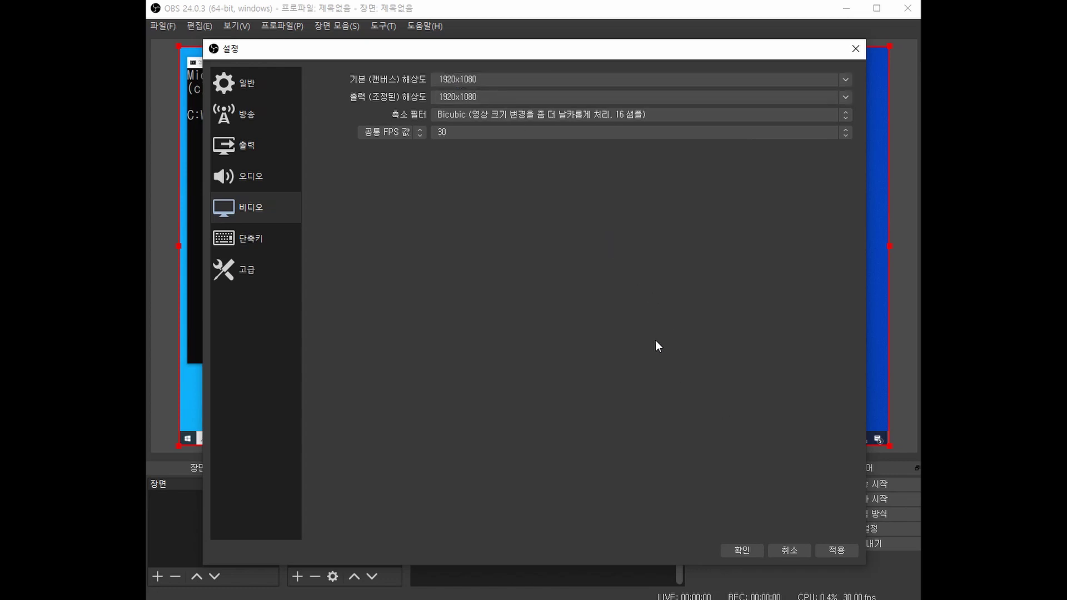
click(743, 550)
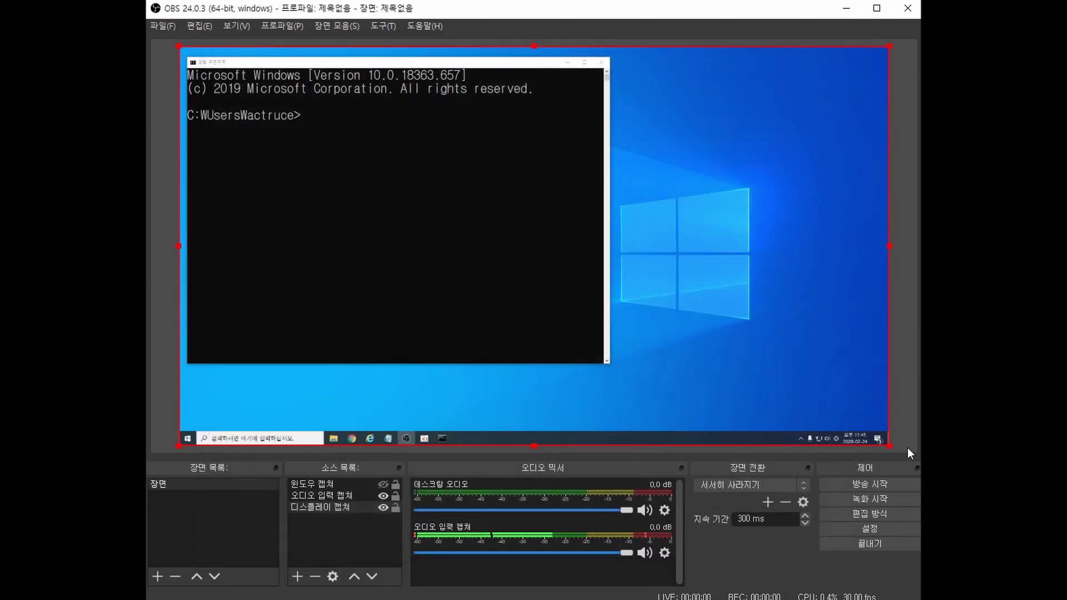
Record in OBS a Python console session where a = 15, b = 10 gives 25, then minimize the console.
click(889, 501)
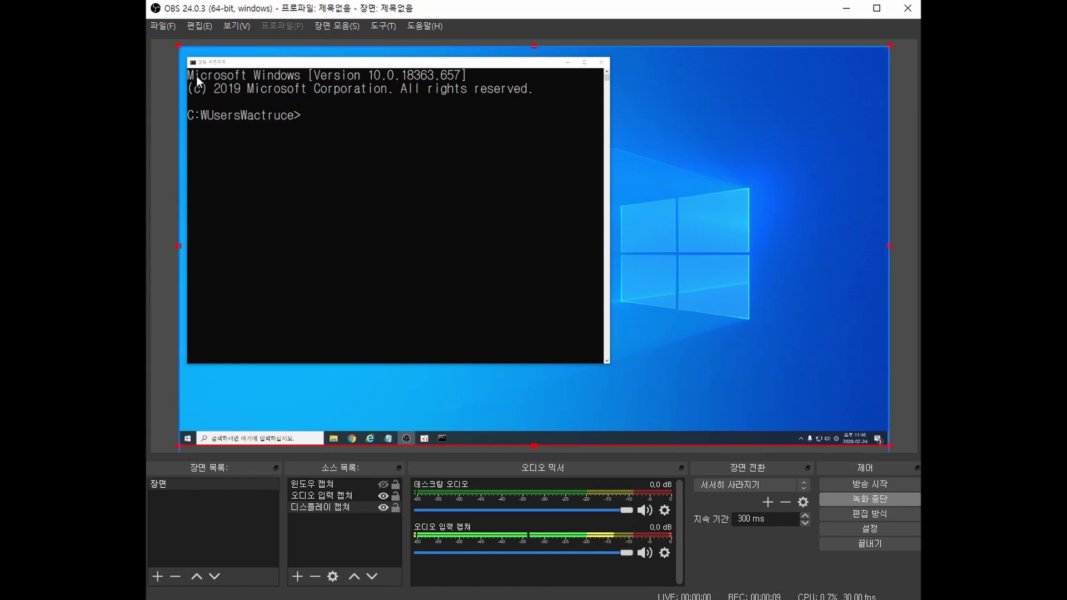
drag(491, 65, 592, 79)
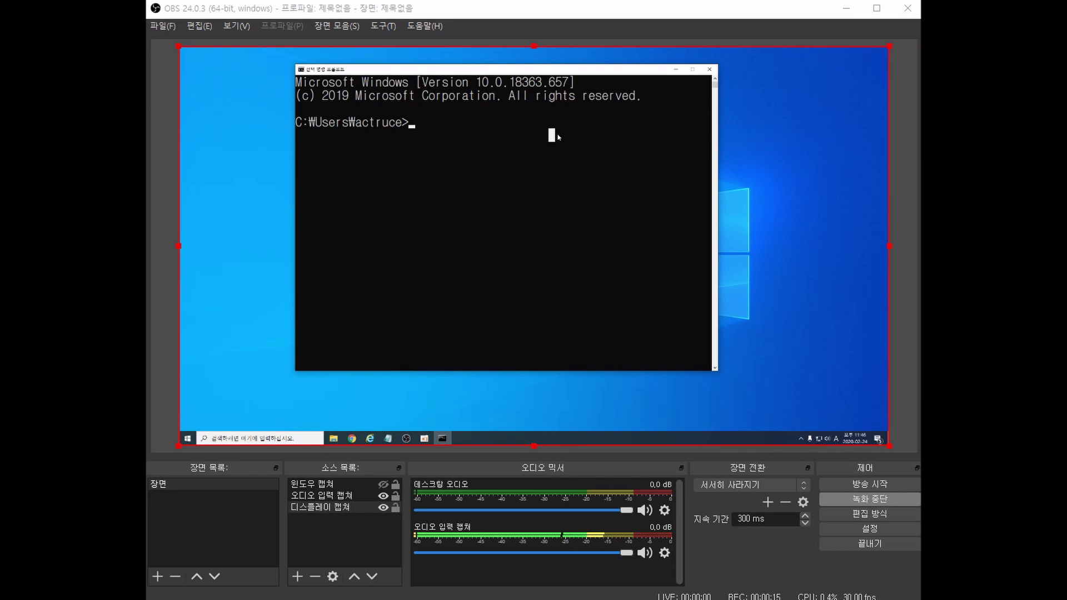
key(Return)
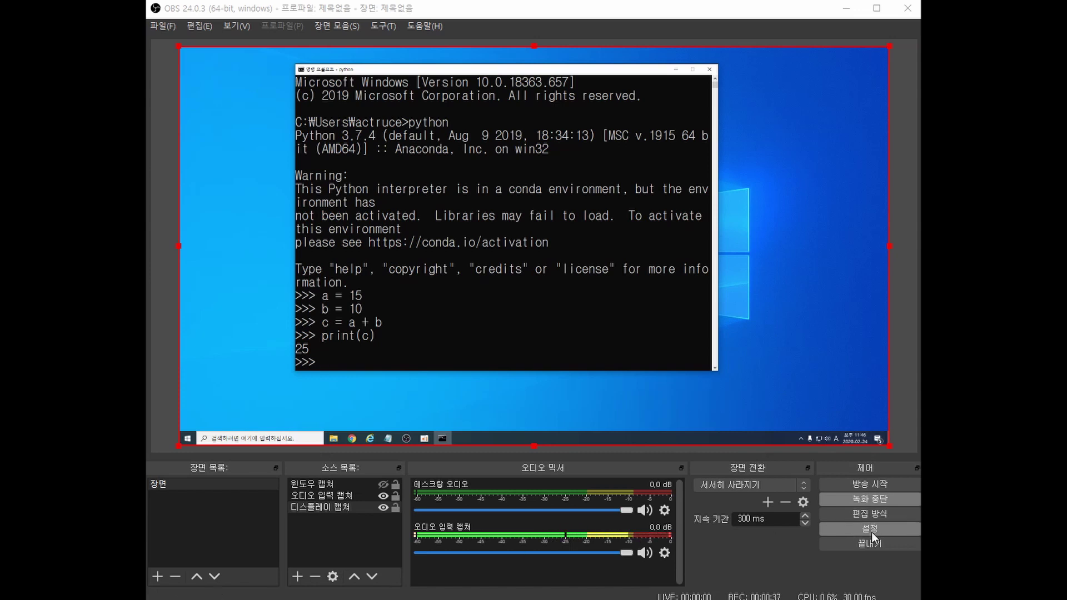
click(876, 499)
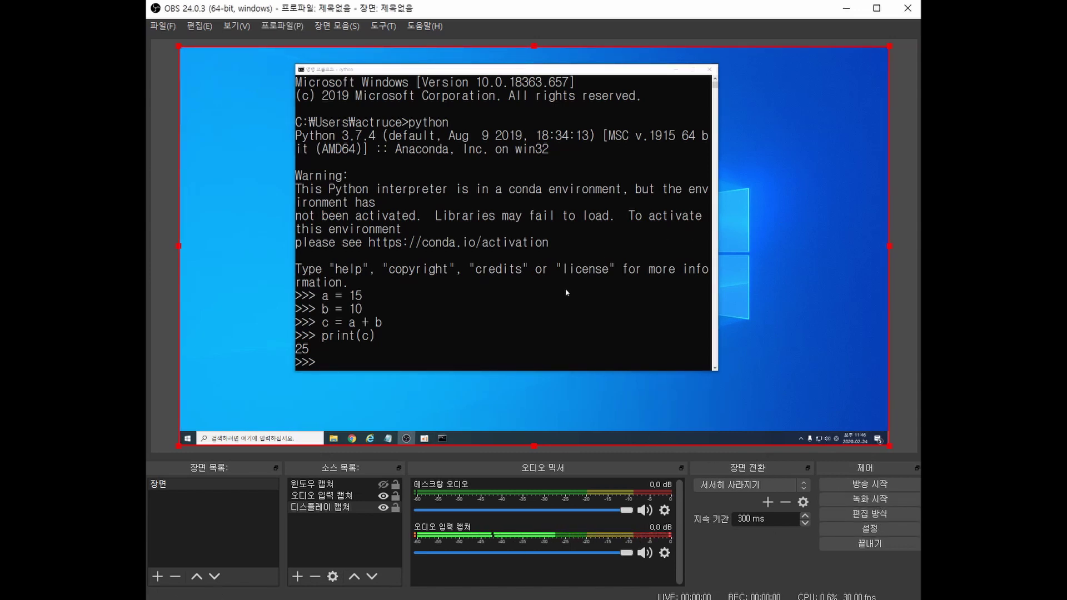
click(677, 70)
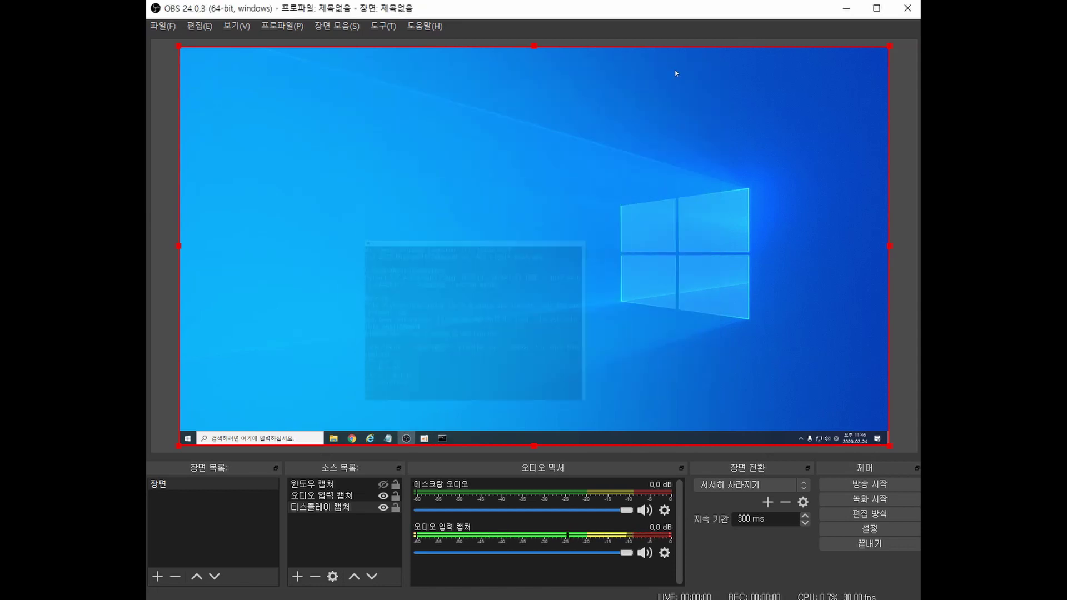
Play the newest recording from the 동영상 (Videos) folder.
key(alt+Tab)
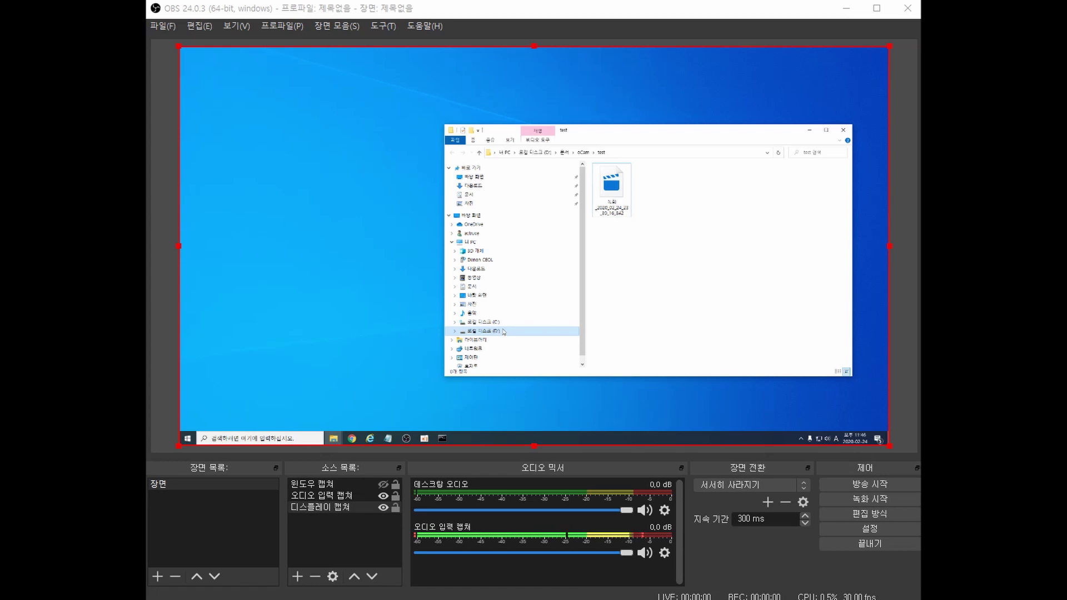
click(501, 279)
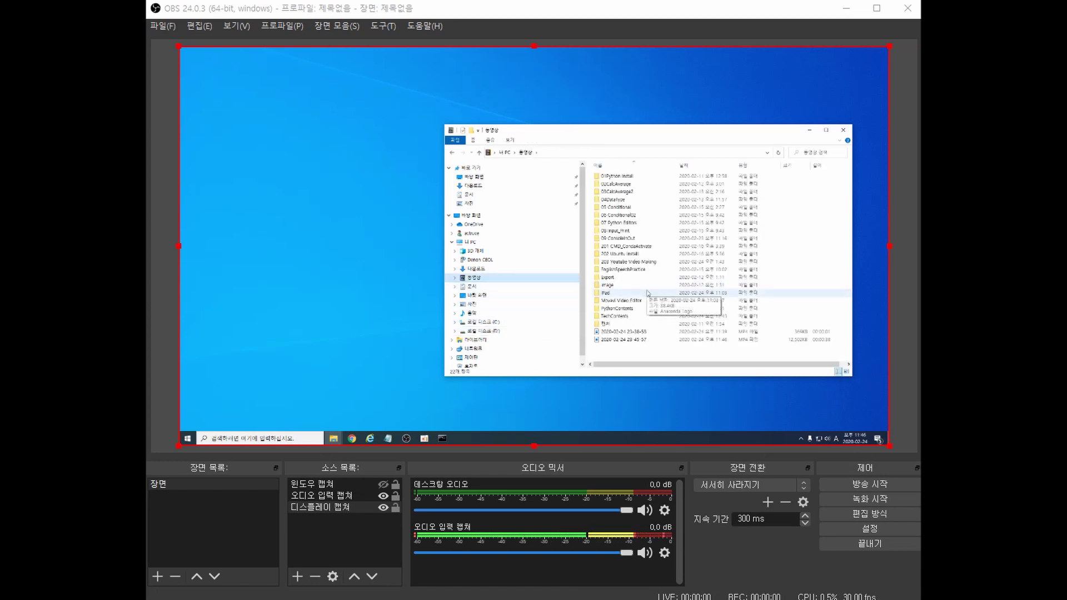
click(628, 341)
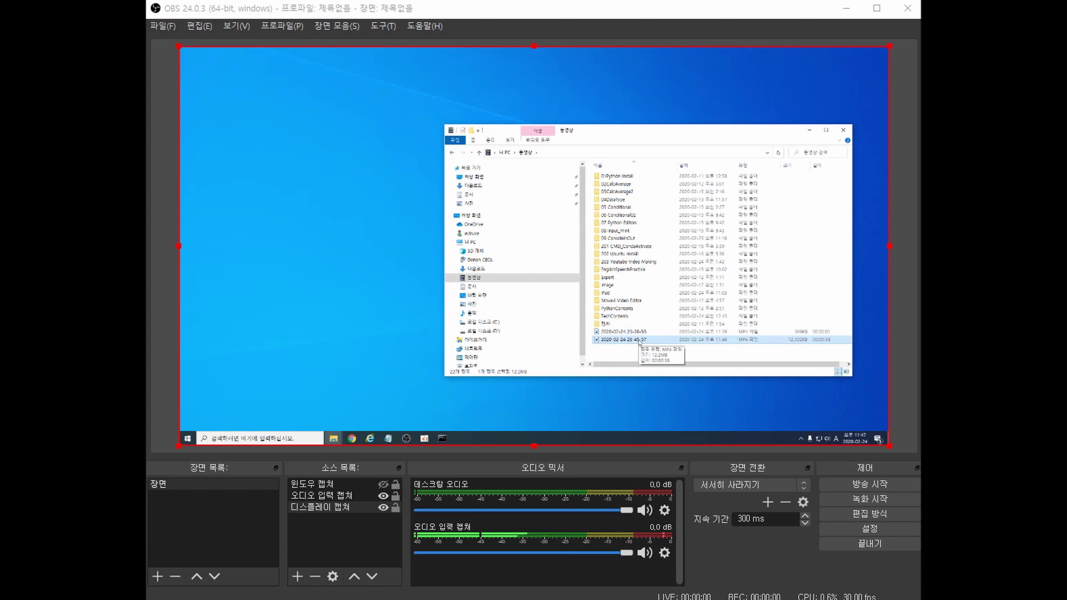
double_click(640, 341)
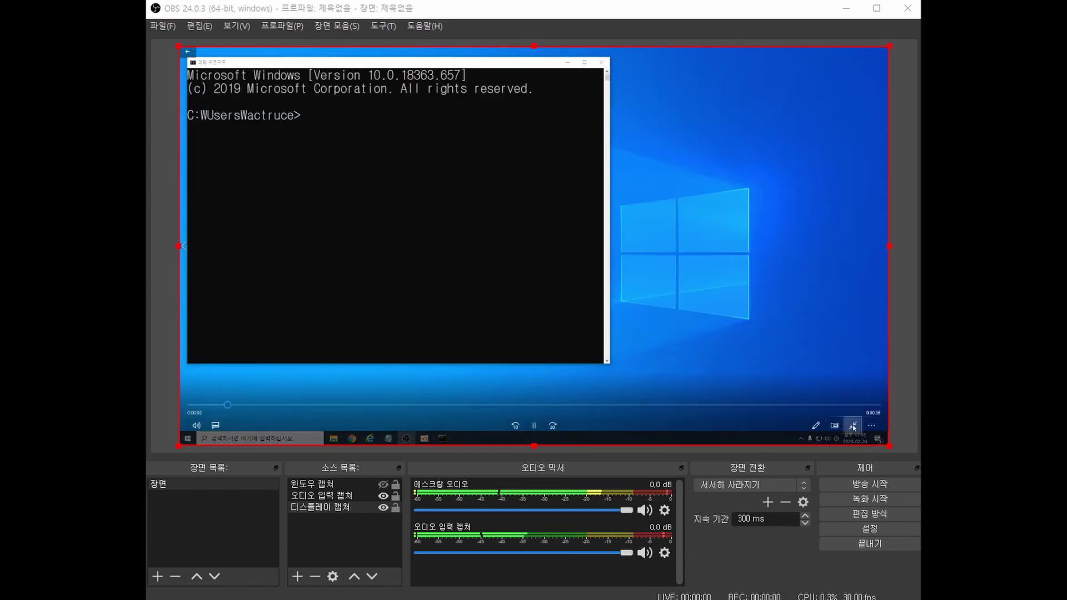
Shrink the player out of full screen, close Explorer, and position the player over OBS.
click(854, 427)
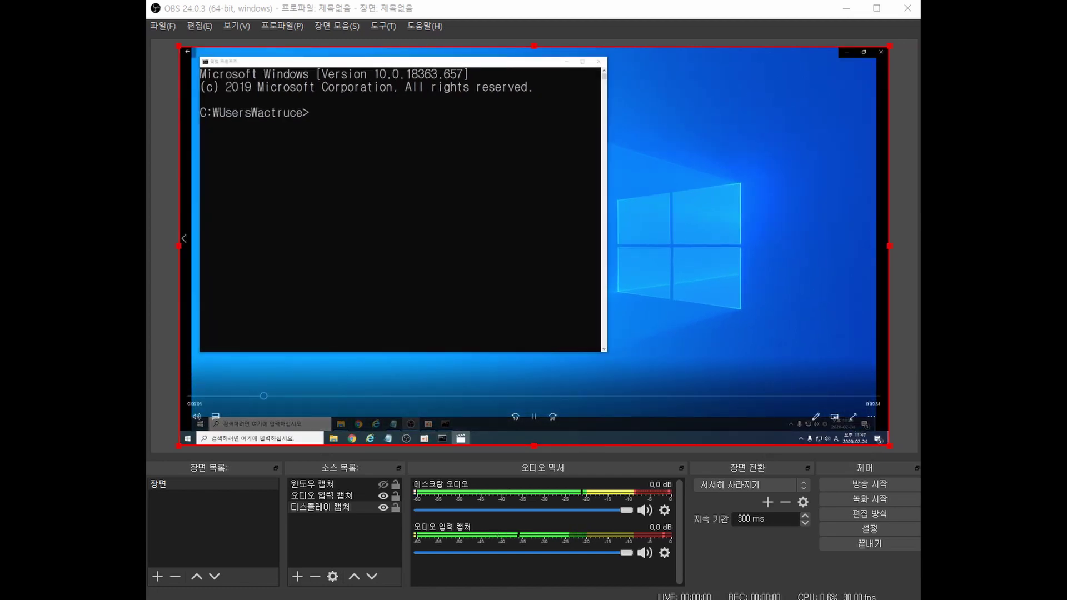
click(854, 420)
click(853, 424)
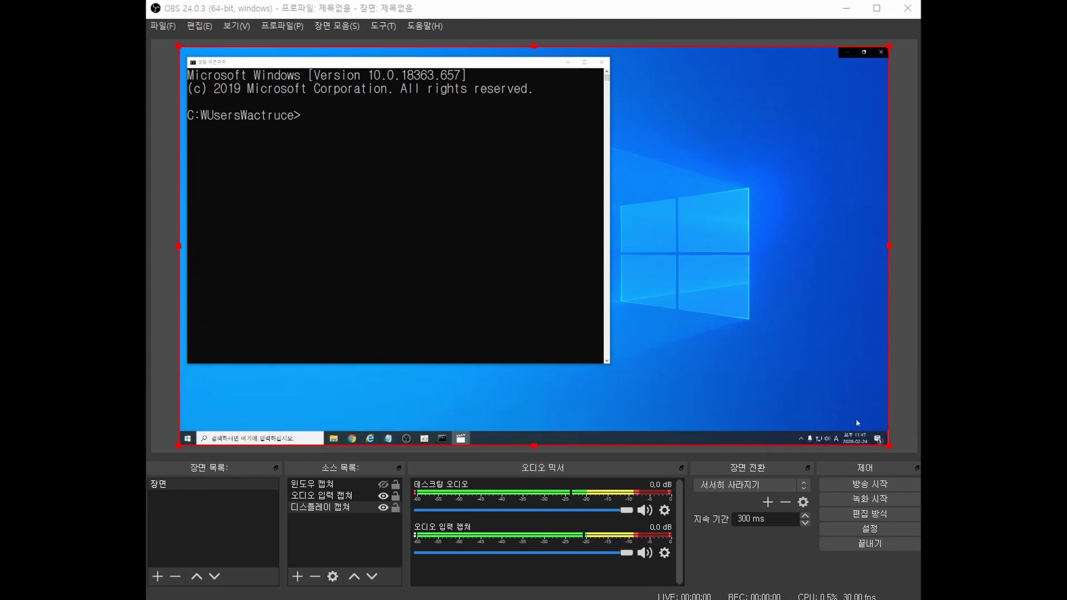
click(865, 54)
drag(409, 75, 580, 106)
click(841, 130)
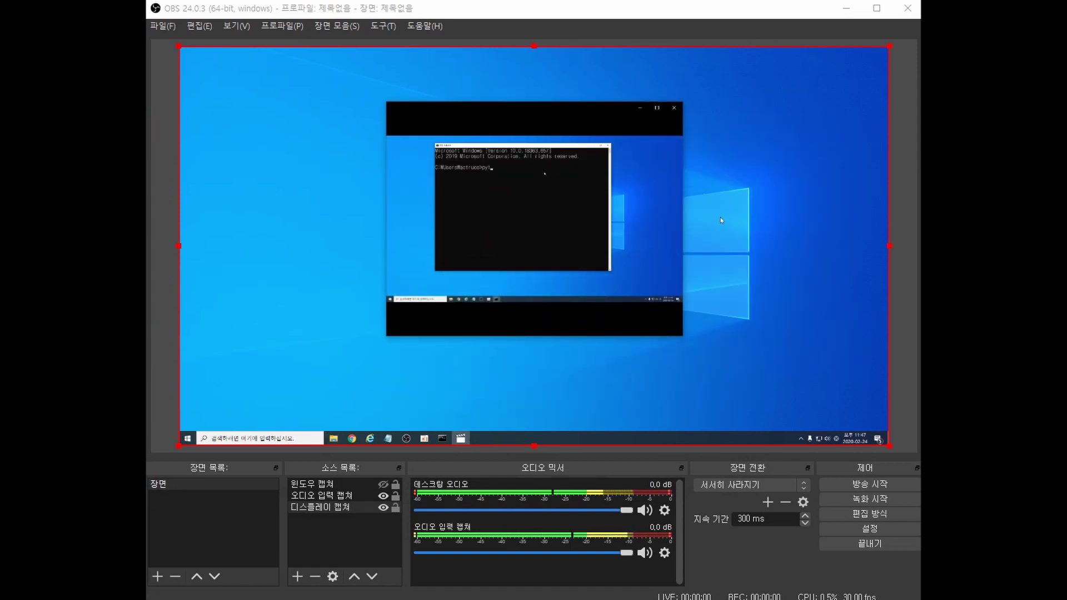
mouse_move(512, 164)
drag(567, 110, 512, 69)
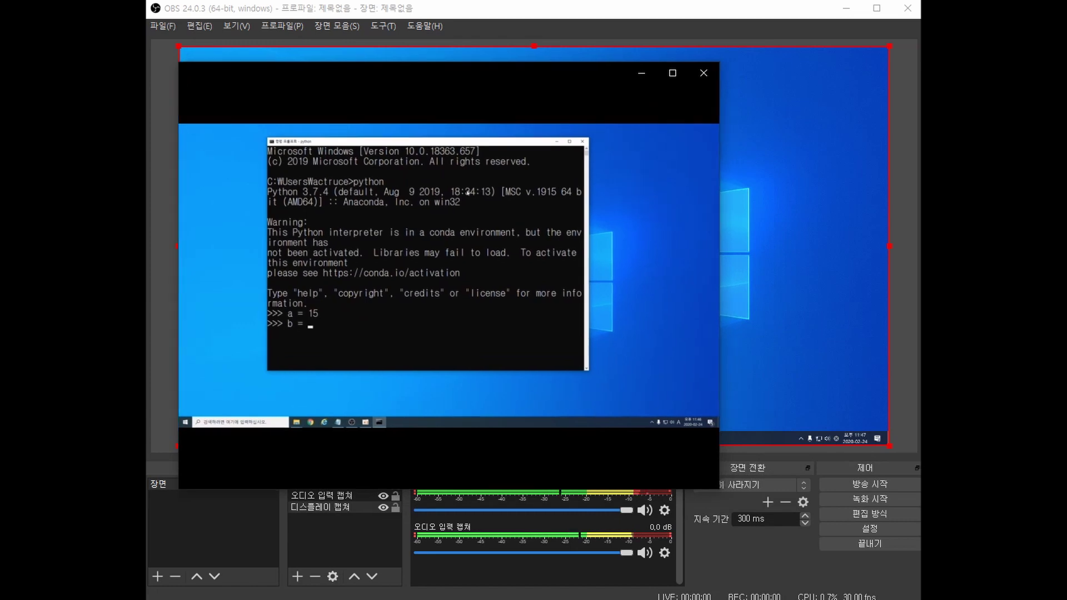
drag(513, 69, 467, 76)
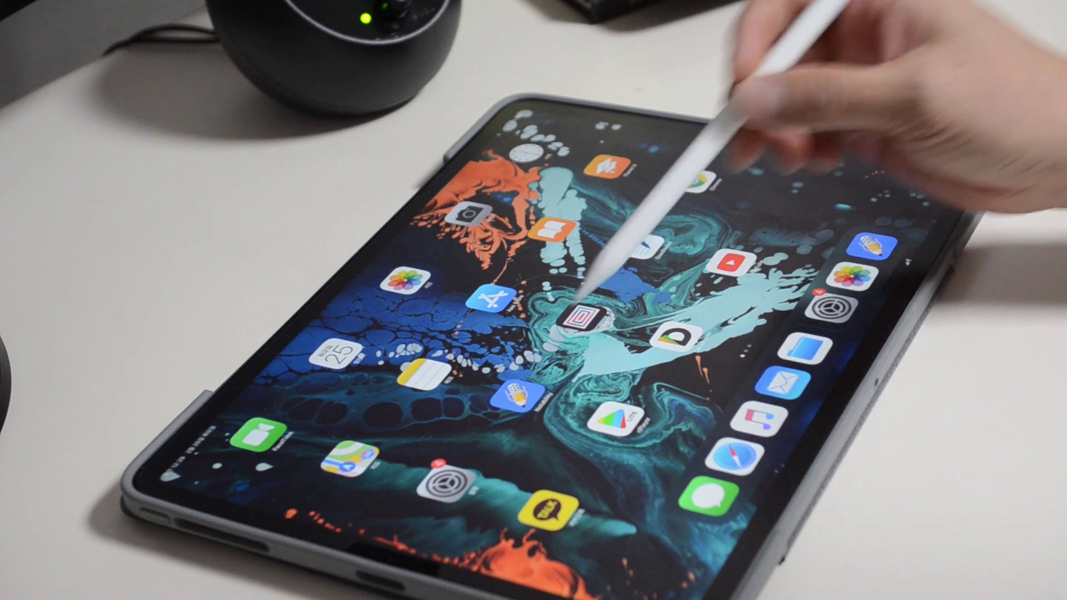
Open Notability and handwrite the Korean syllables 가나다라마바사 under the consonants.
click(517, 392)
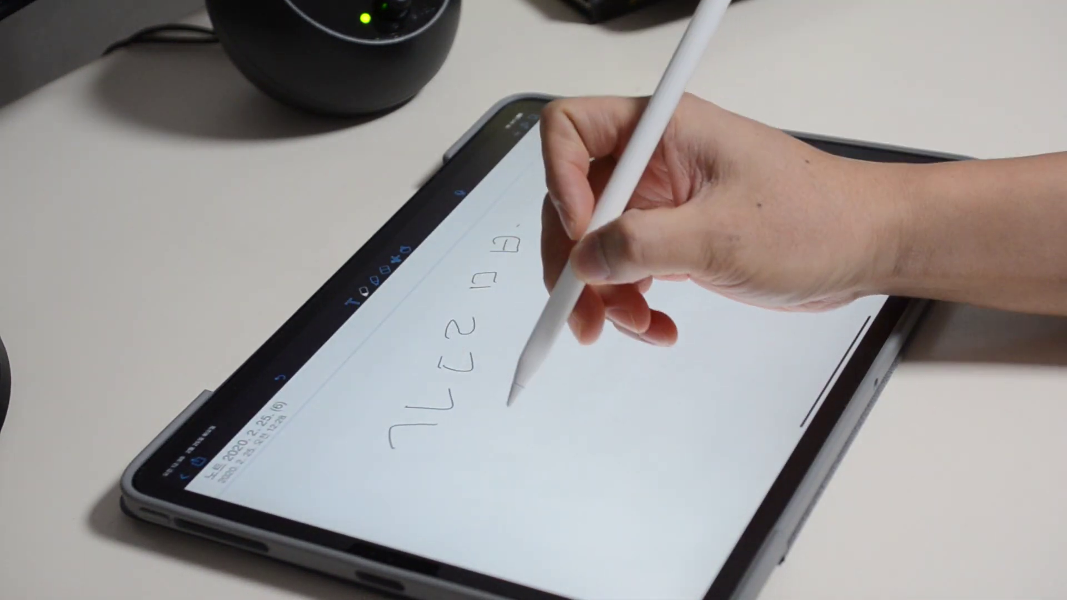
drag(517, 437, 546, 442)
mouse_move(549, 401)
mouse_down()
mouse_move(554, 419)
mouse_move(561, 409)
mouse_up()
mouse_move(558, 399)
mouse_down()
mouse_move(587, 244)
mouse_move(600, 266)
mouse_up()
click(603, 246)
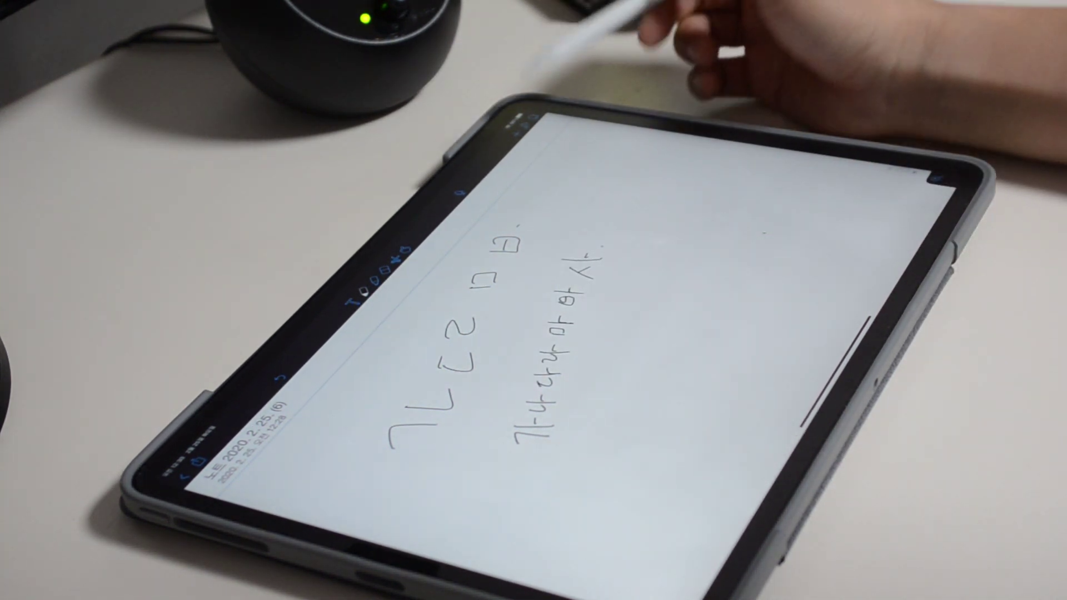
Handwrite ∫xdx = ½x² below the syllables and underline it twice.
click(561, 160)
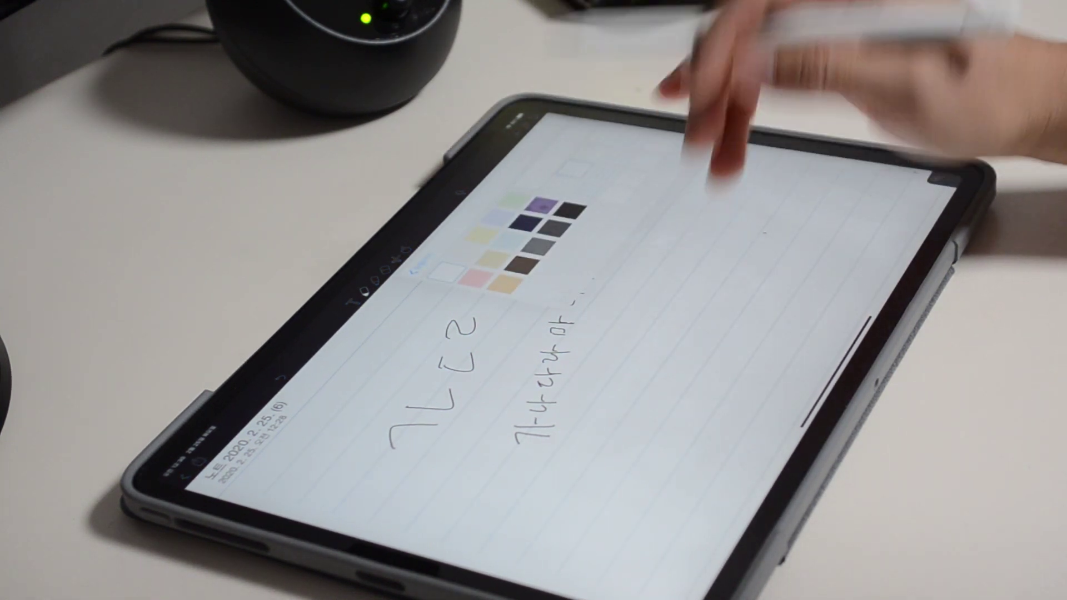
click(656, 214)
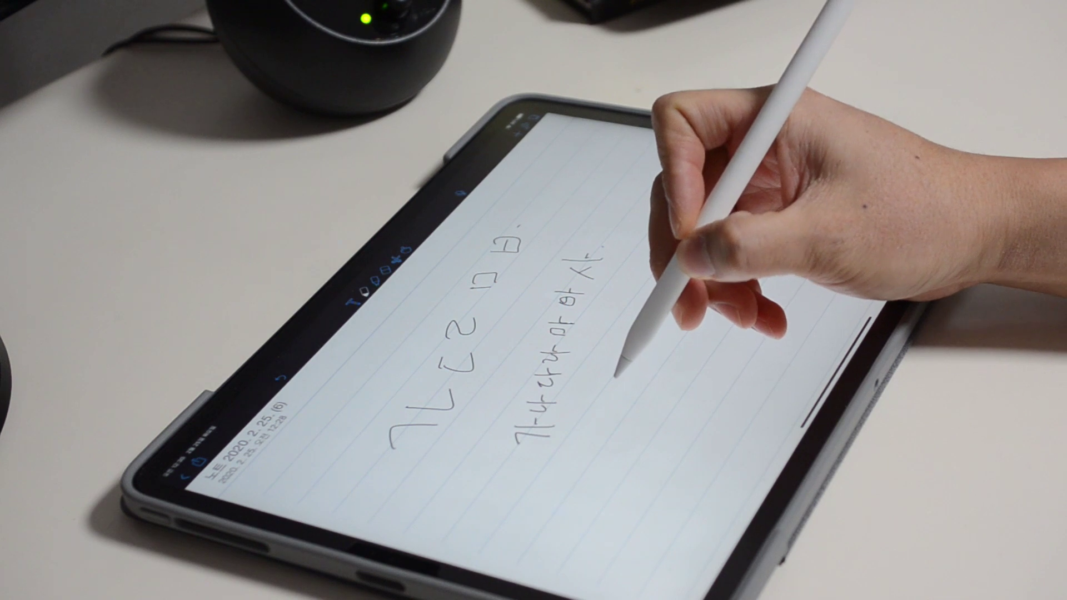
drag(614, 381, 670, 396)
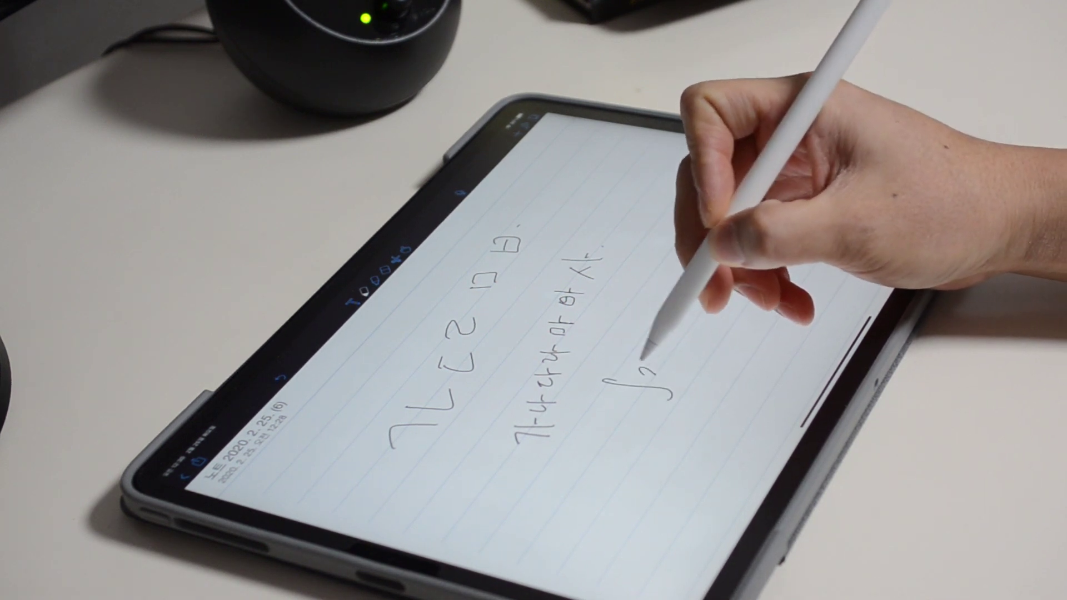
drag(638, 358, 656, 371)
drag(660, 329, 670, 325)
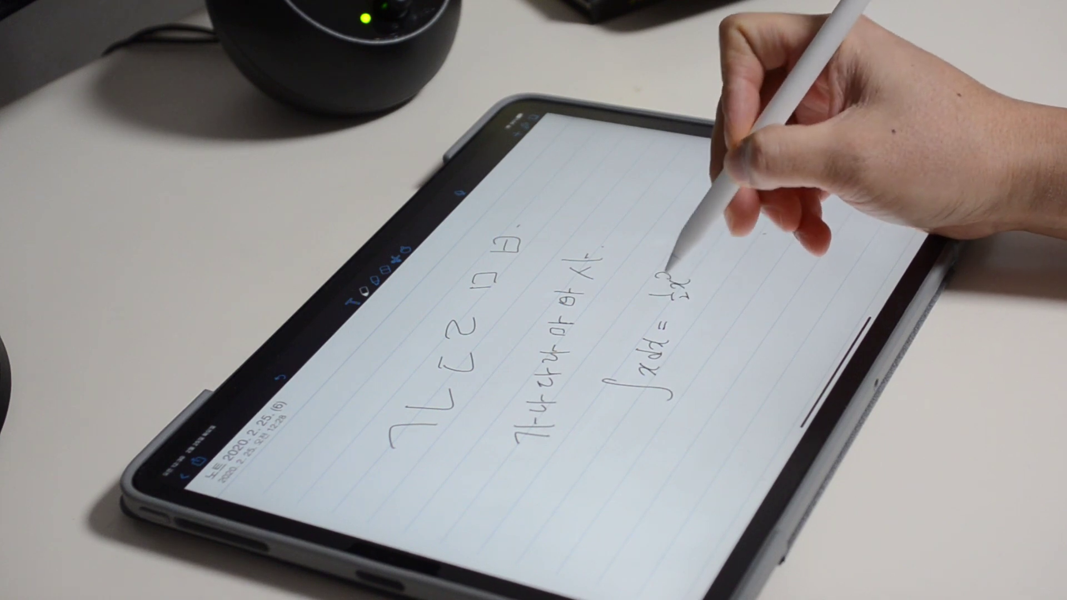
drag(692, 401, 744, 242)
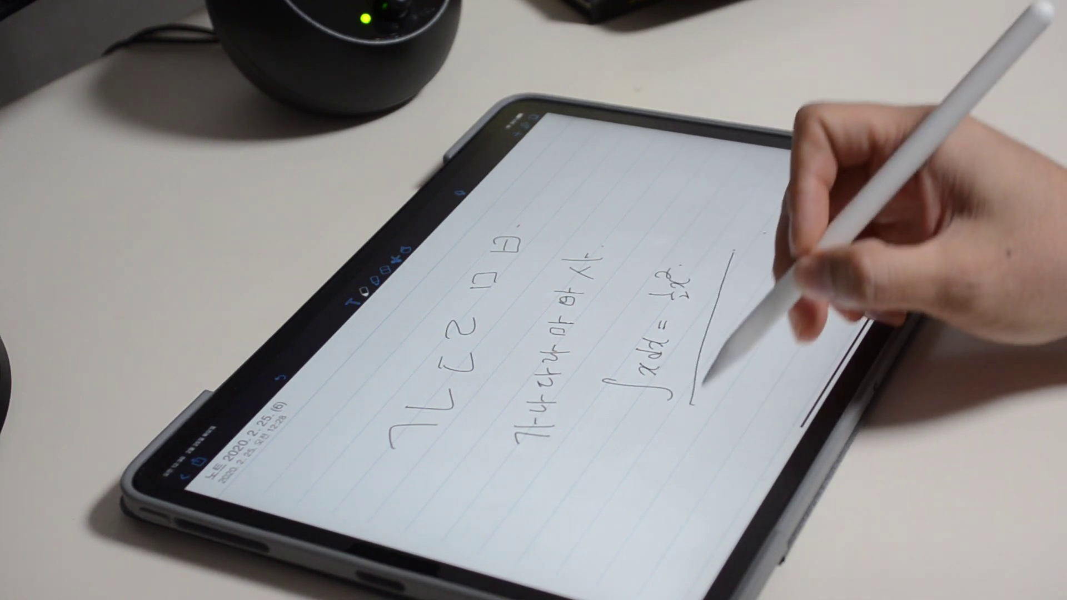
drag(699, 397, 736, 253)
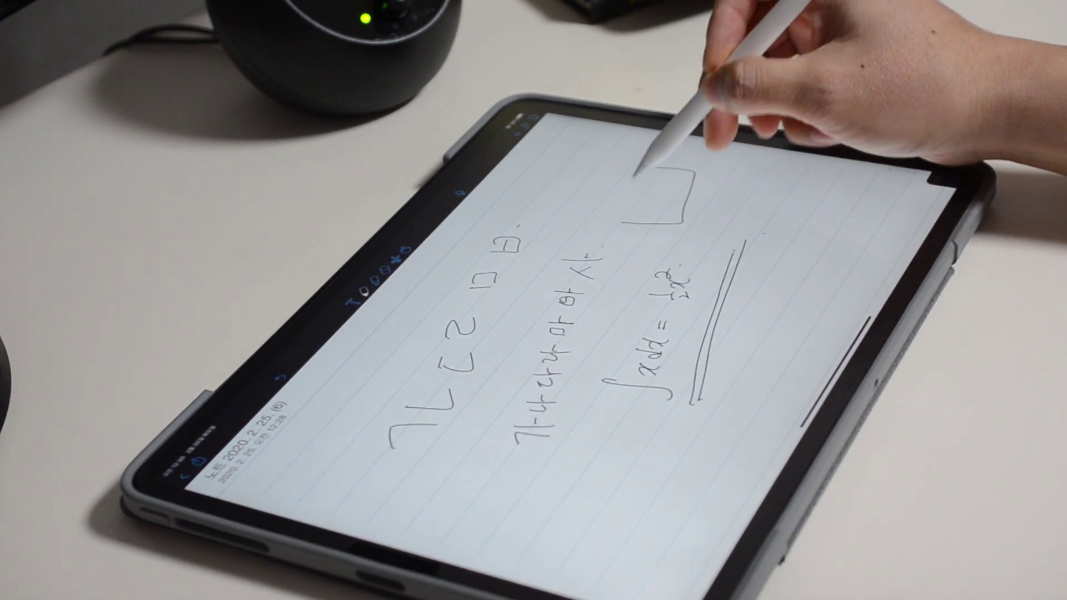
scroll(715, 183, down, 5)
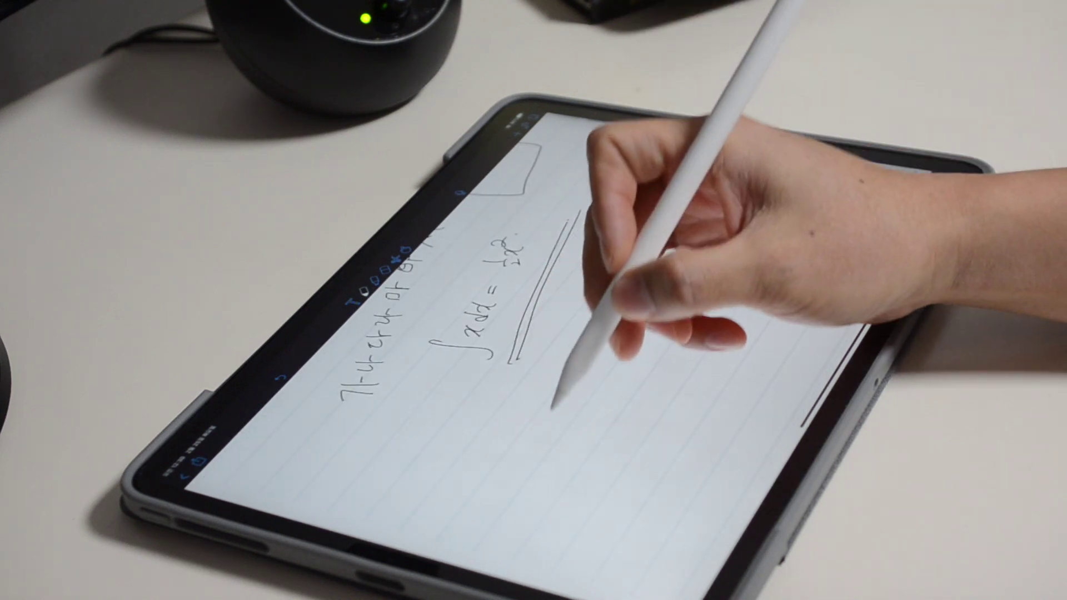
Handwrite 'a b c d e f g h i:' below the formula, then go to the home screen.
drag(567, 406, 578, 409)
mouse_move(579, 398)
mouse_down()
mouse_move(611, 311)
mouse_move(631, 295)
mouse_move(627, 260)
mouse_move(608, 259)
mouse_up()
click(607, 253)
click(613, 257)
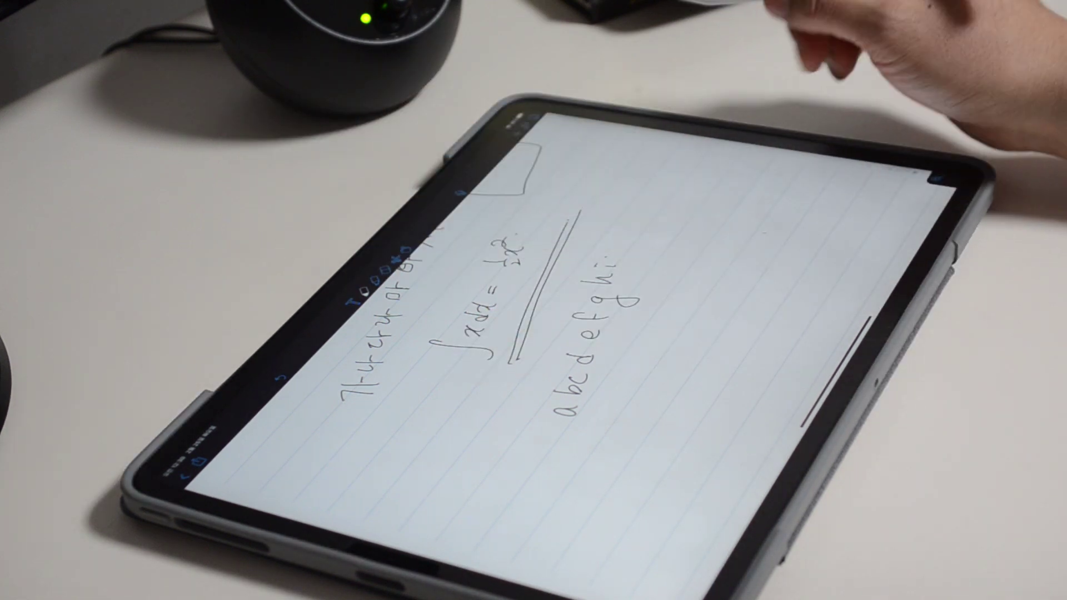
drag(756, 203, 692, 214)
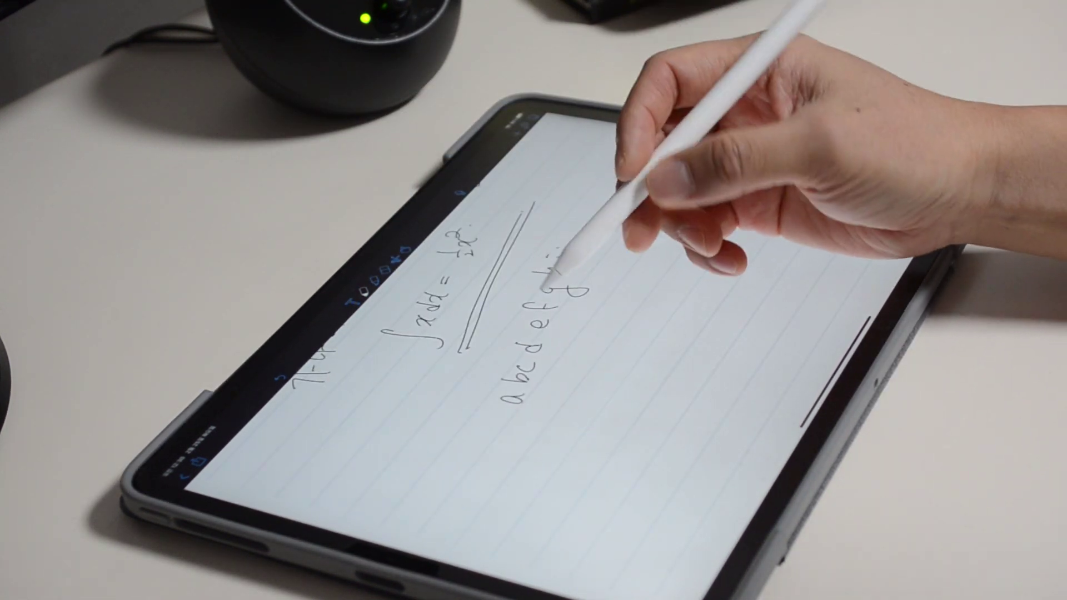
mouse_move(681, 244)
mouse_down()
mouse_move(730, 264)
mouse_move(670, 241)
mouse_move(678, 253)
mouse_up()
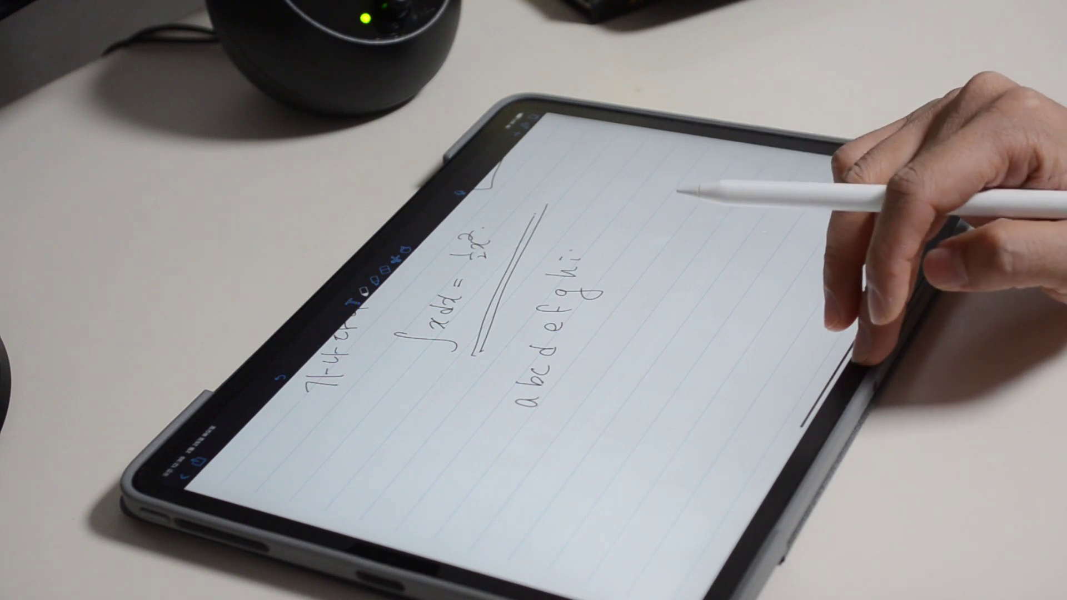
drag(879, 311, 750, 267)
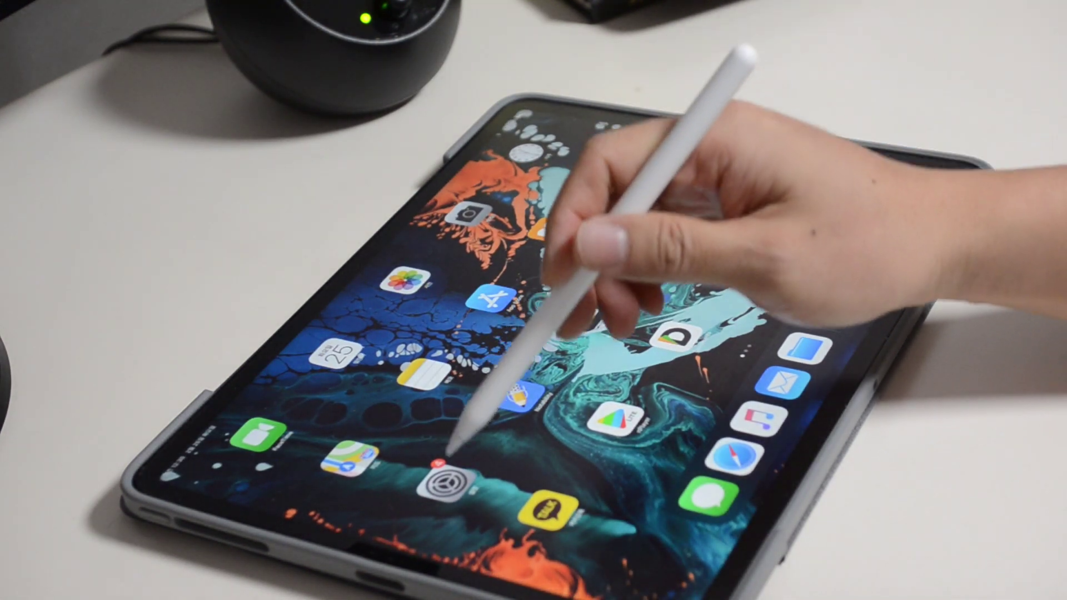
click(445, 482)
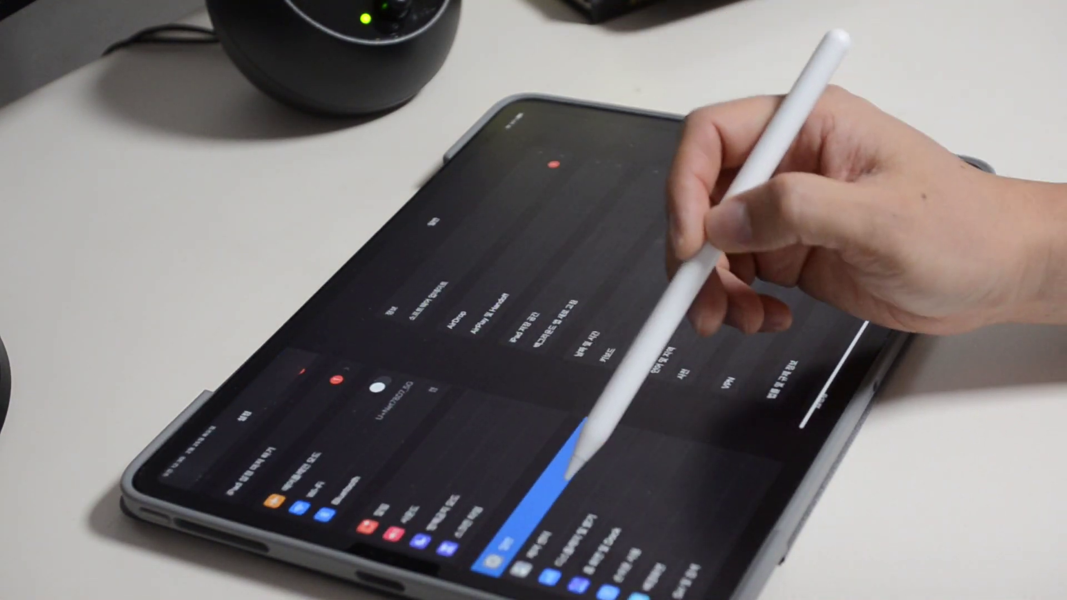
scroll(389, 472, down, 2)
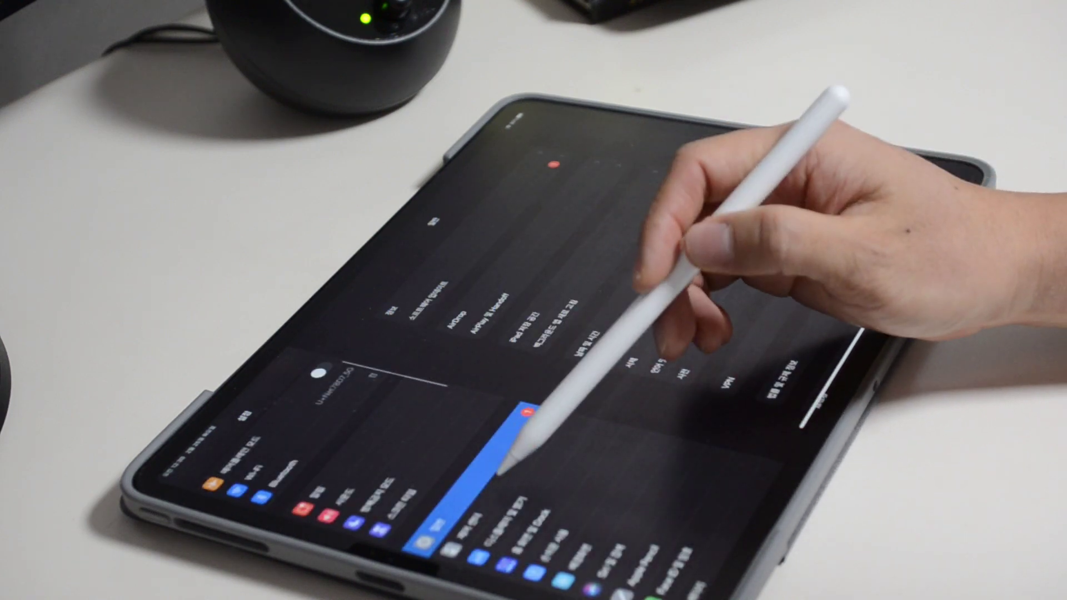
click(514, 444)
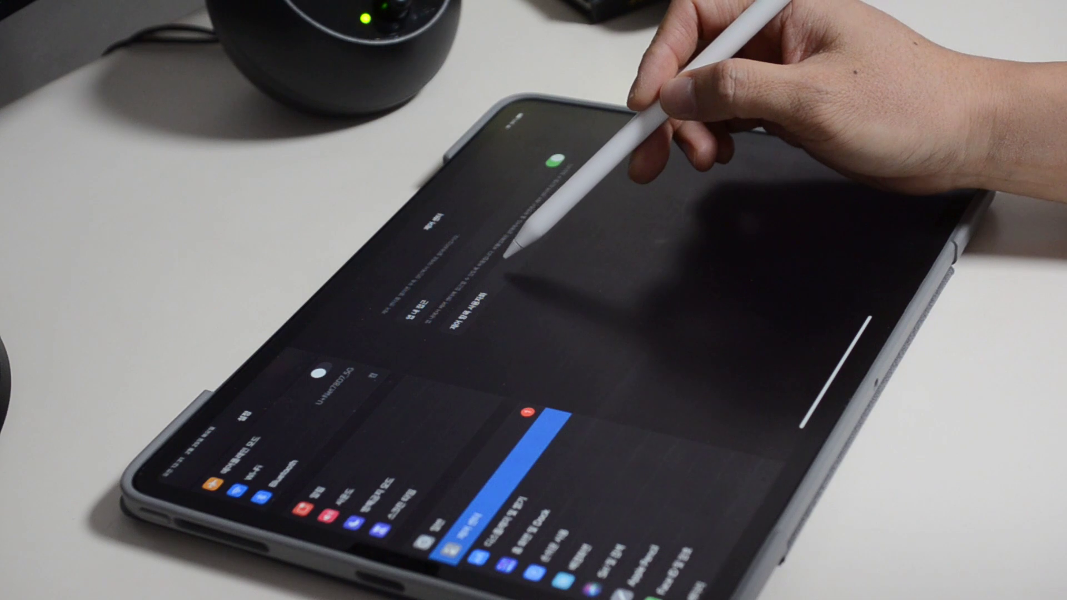
click(467, 309)
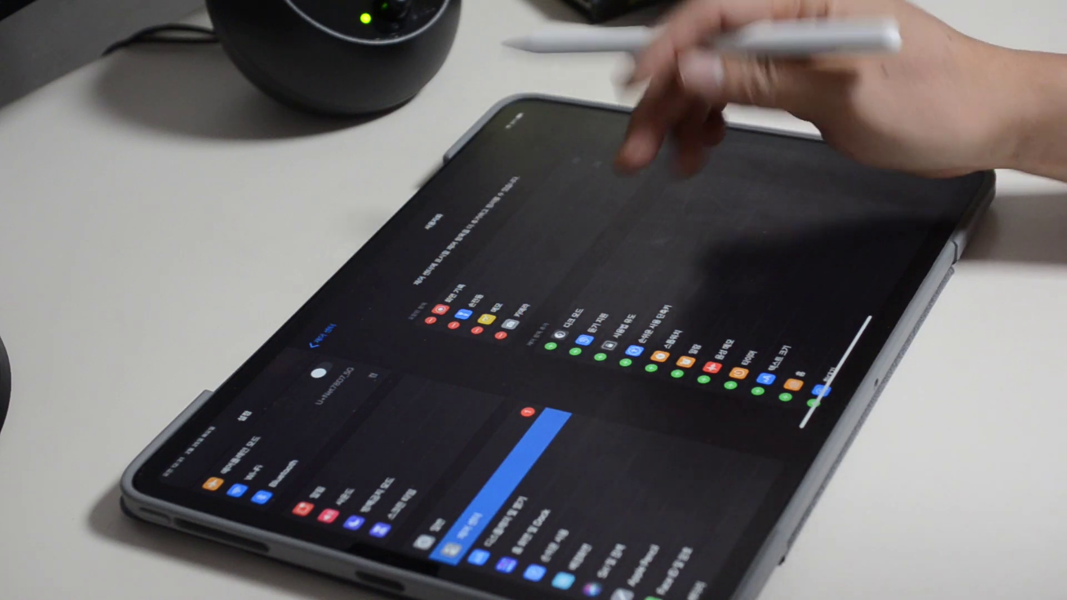
drag(834, 372, 695, 289)
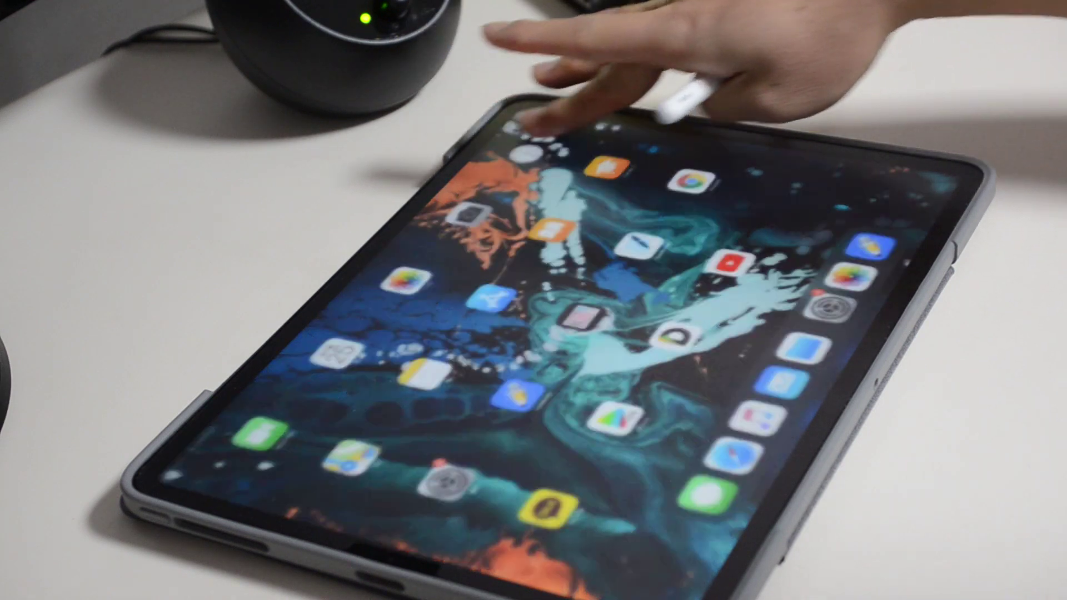
Open and close Control Center, then reopen Notability on the handwritten note.
drag(517, 133, 639, 156)
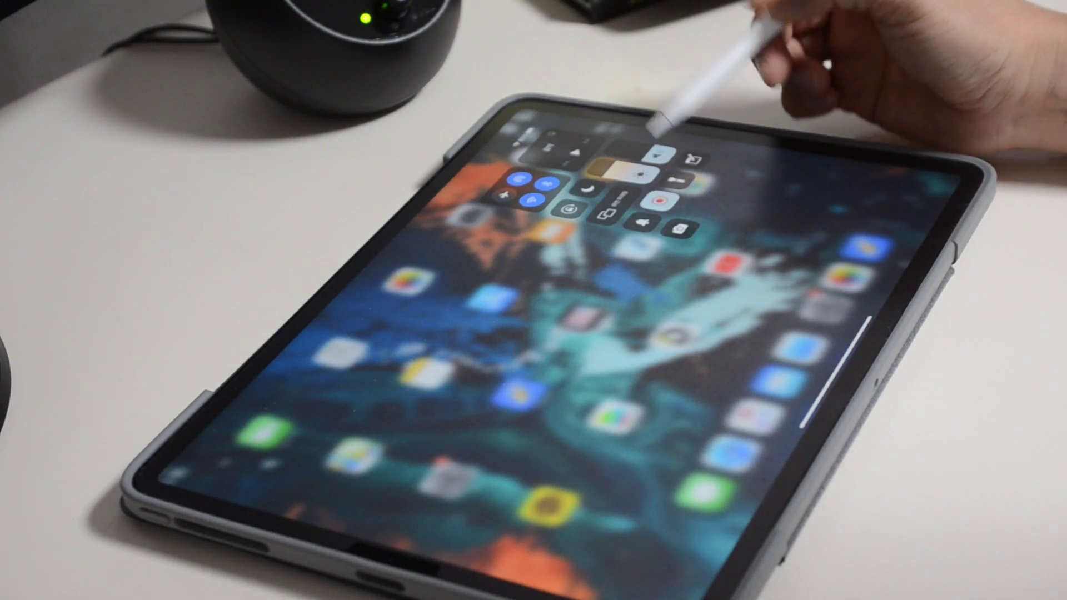
click(722, 178)
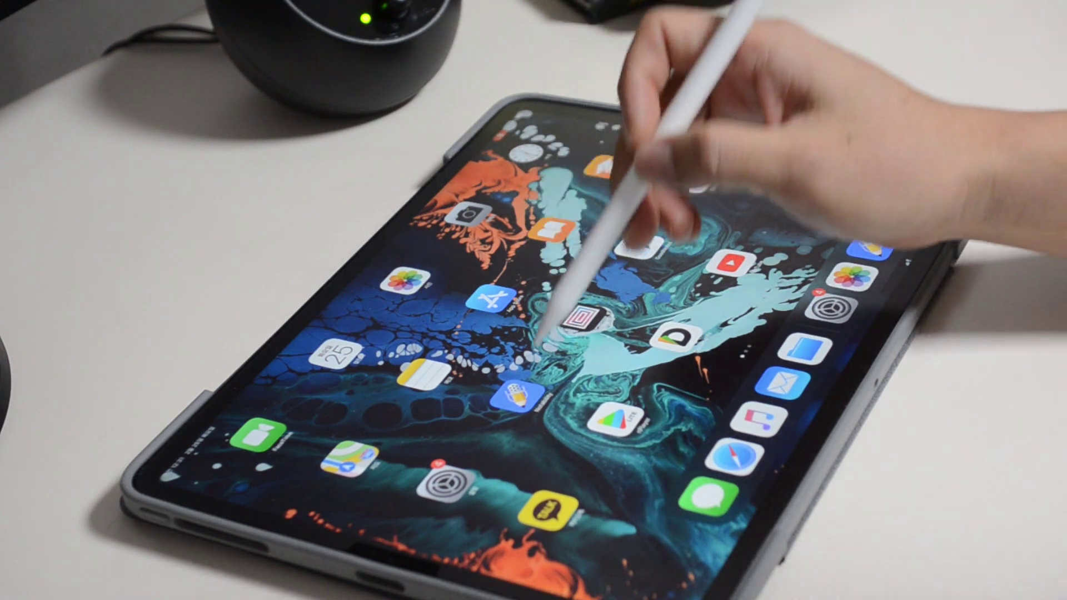
click(517, 395)
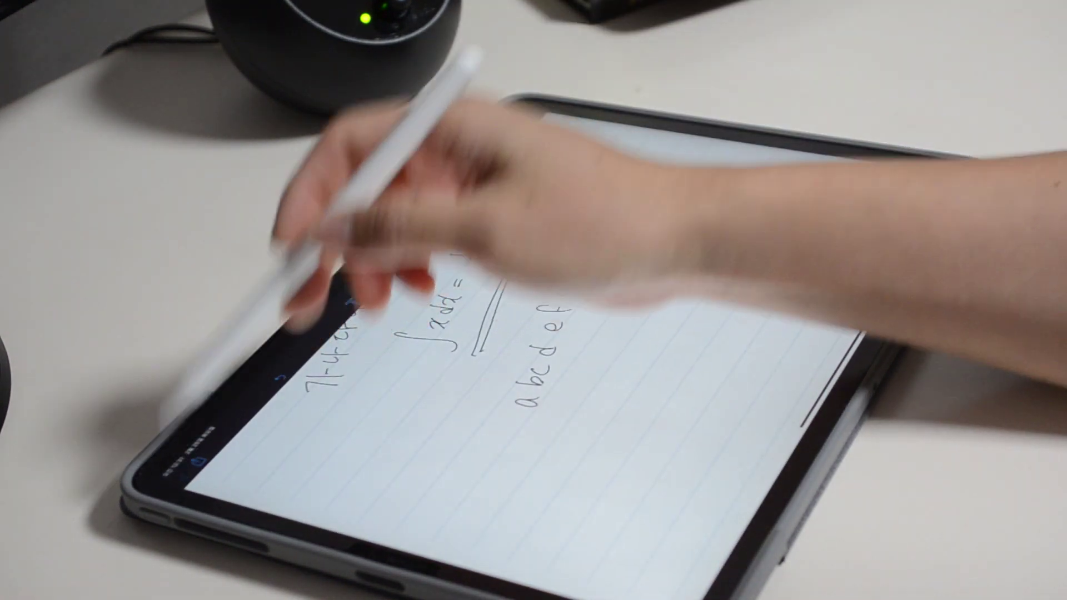
Start a new Notability note with ruled paper.
click(186, 473)
click(548, 98)
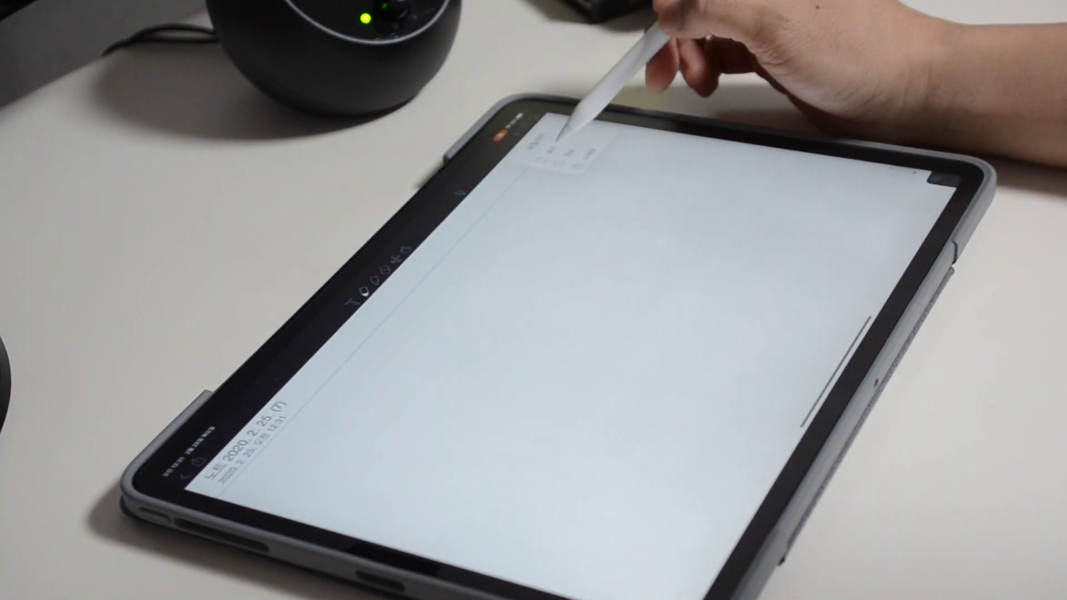
click(559, 144)
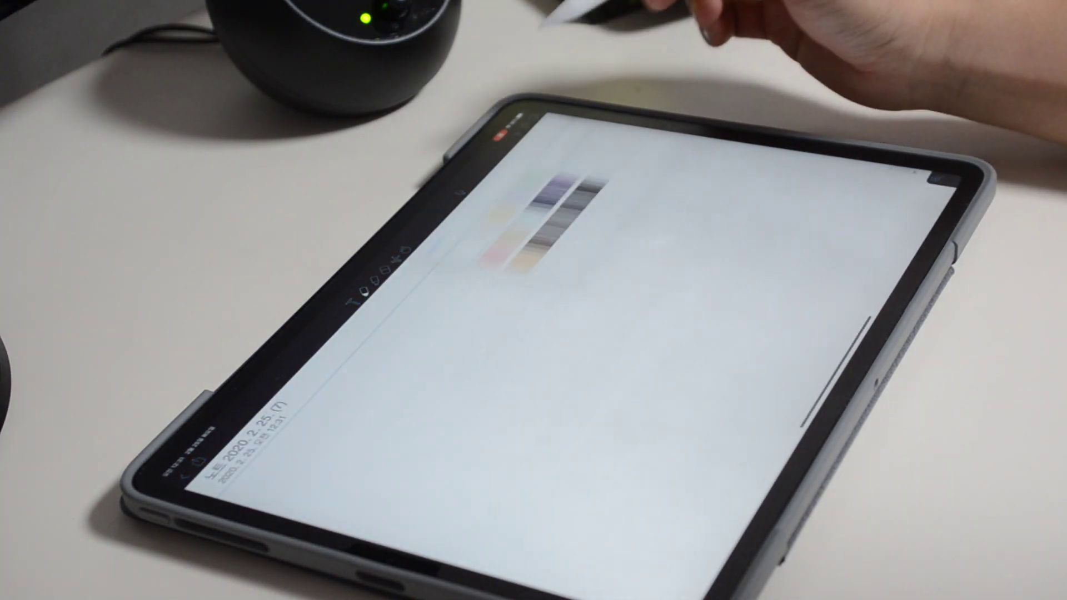
click(578, 164)
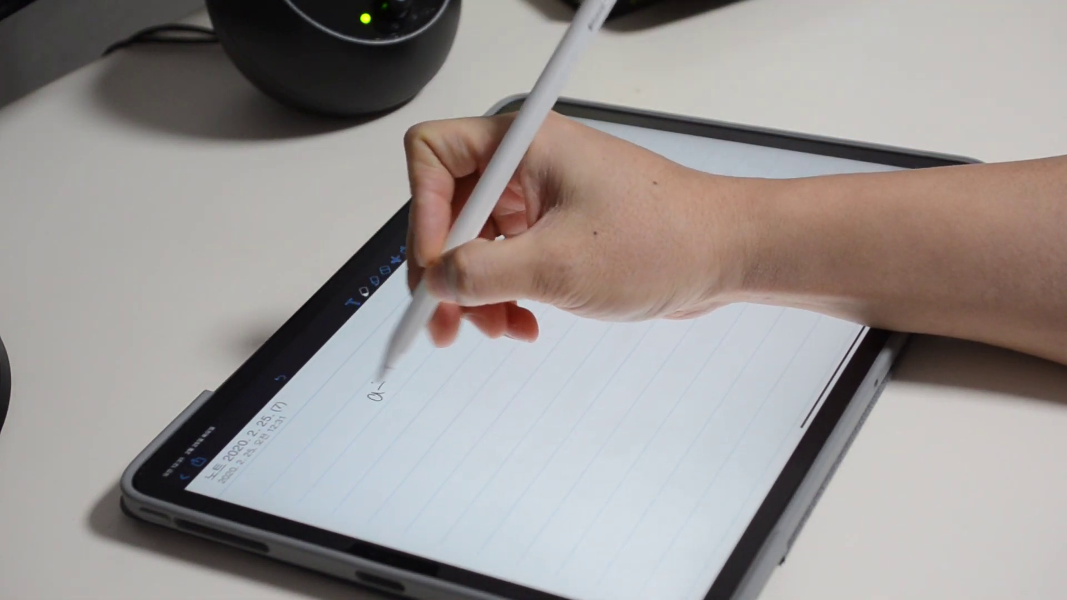
Handwrite the equations a+b=c and c=d+e+f.
drag(398, 367, 416, 356)
mouse_move(420, 393)
mouse_down()
mouse_move(418, 403)
mouse_move(430, 386)
mouse_up()
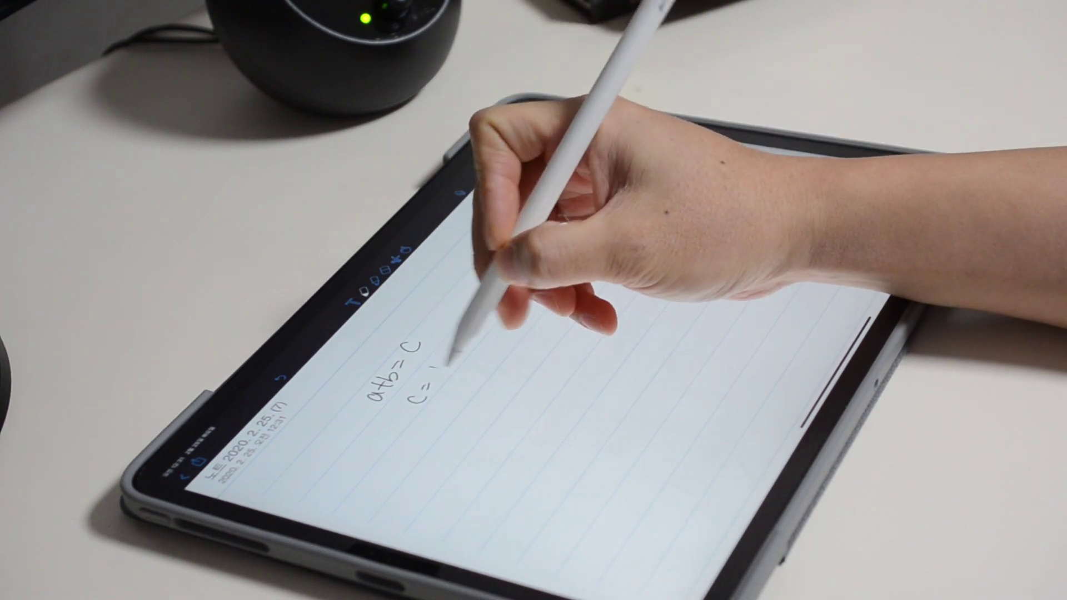
mouse_move(448, 360)
mouse_down()
mouse_move(443, 380)
mouse_move(469, 340)
mouse_up()
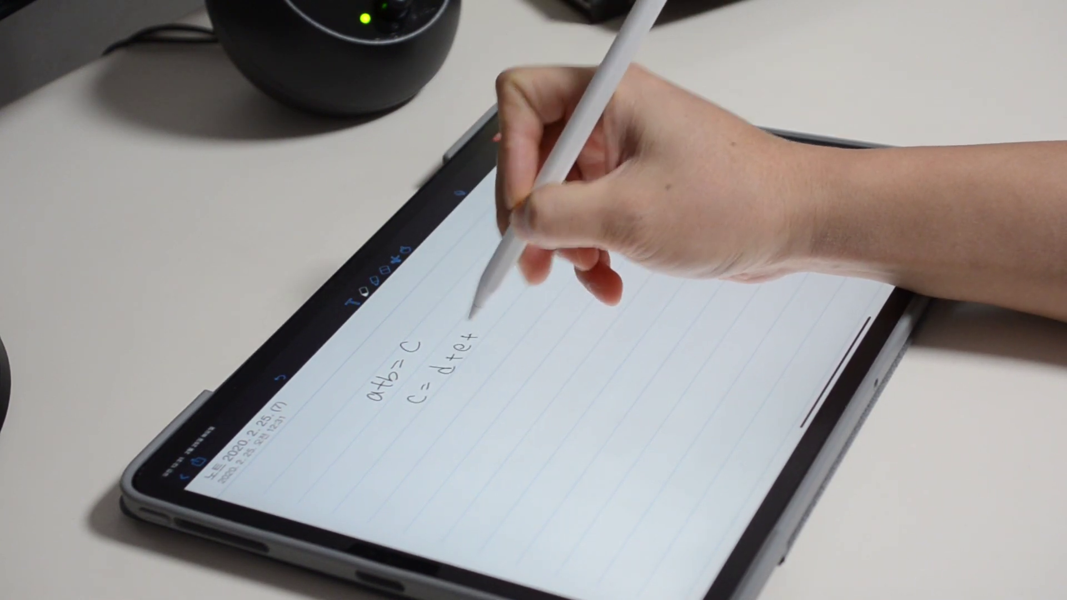
click(489, 316)
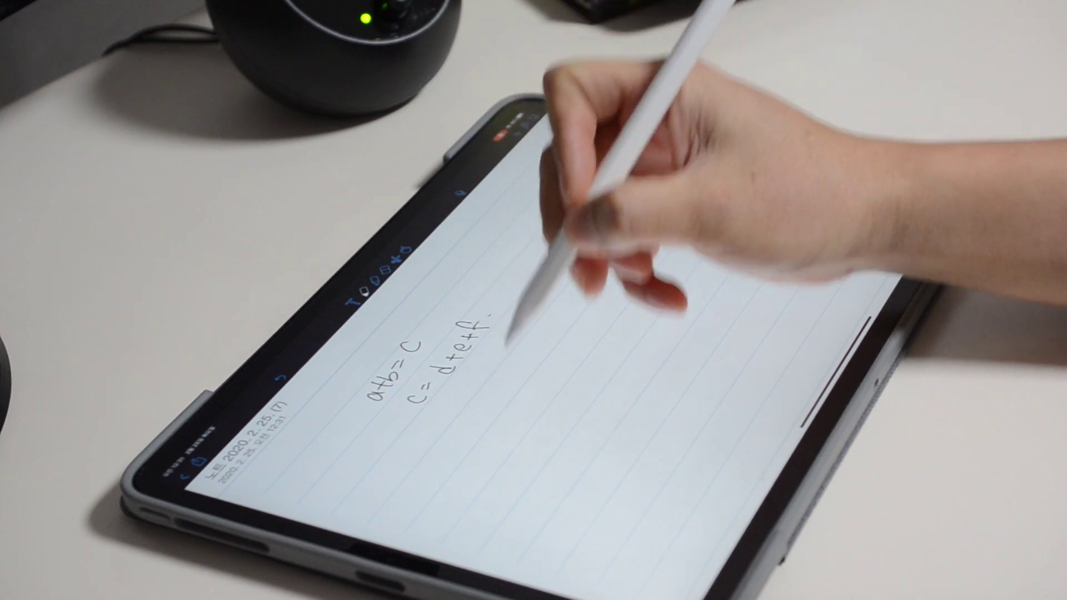
Sketch an integral sign and bracket strokes below the equations.
mouse_move(464, 421)
mouse_down()
mouse_move(501, 428)
mouse_move(534, 339)
mouse_up()
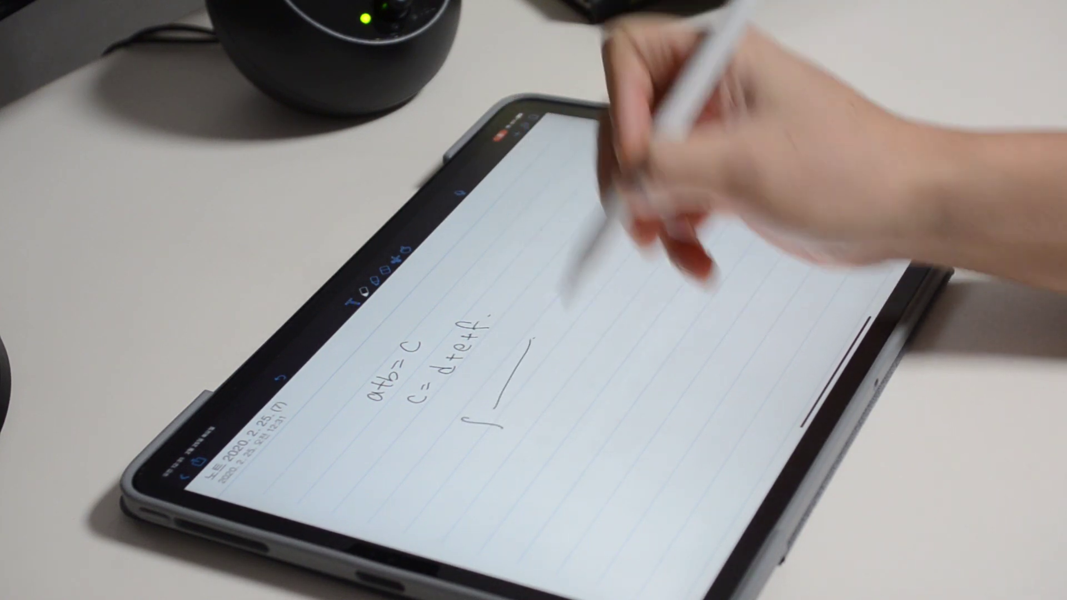
drag(522, 429, 578, 437)
drag(566, 400, 592, 350)
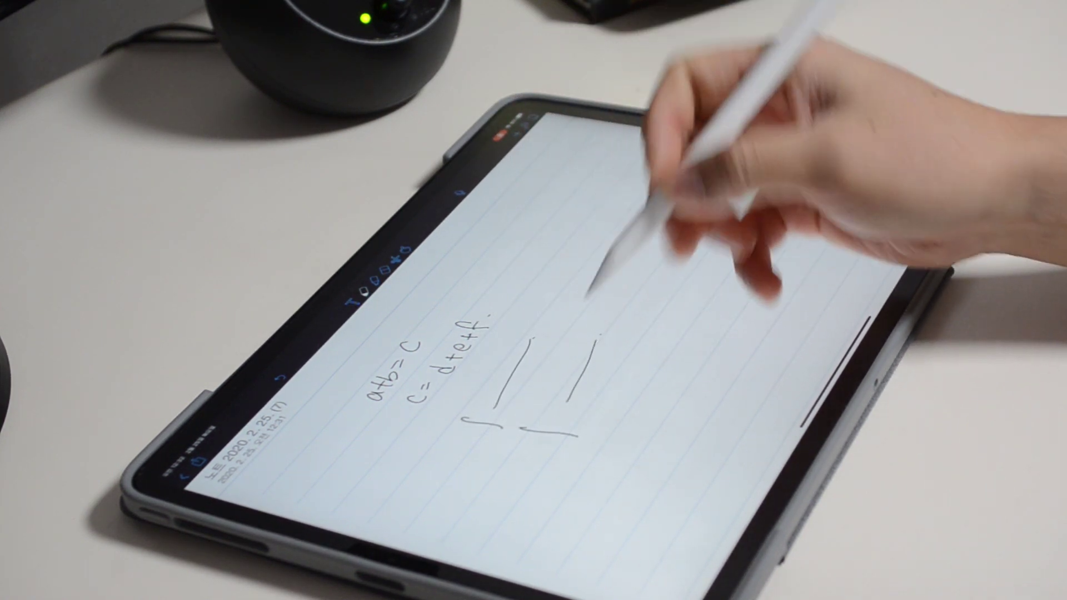
drag(609, 440, 675, 436)
drag(640, 356, 687, 354)
click(695, 350)
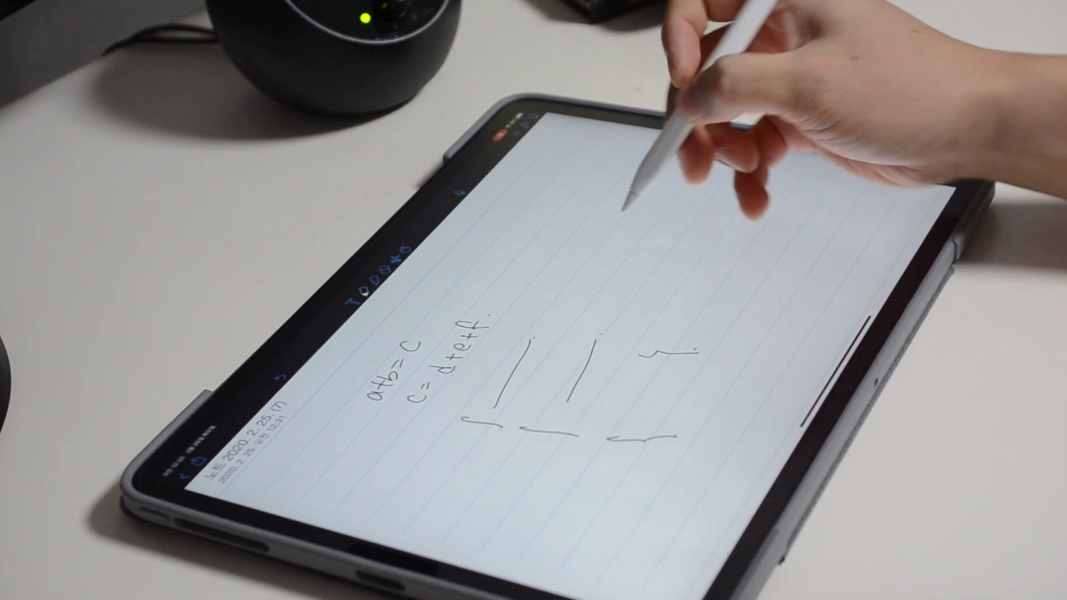
Draw boxes A → B → C near the top, then start a fresh blank page.
mouse_move(562, 244)
mouse_down()
mouse_move(612, 284)
mouse_move(578, 243)
mouse_move(620, 229)
mouse_up()
mouse_move(600, 189)
mouse_down()
mouse_move(645, 213)
mouse_move(656, 206)
mouse_move(634, 189)
mouse_move(639, 204)
mouse_move(653, 167)
mouse_move(686, 144)
mouse_move(683, 159)
mouse_up()
drag(664, 145, 666, 157)
drag(817, 228, 701, 205)
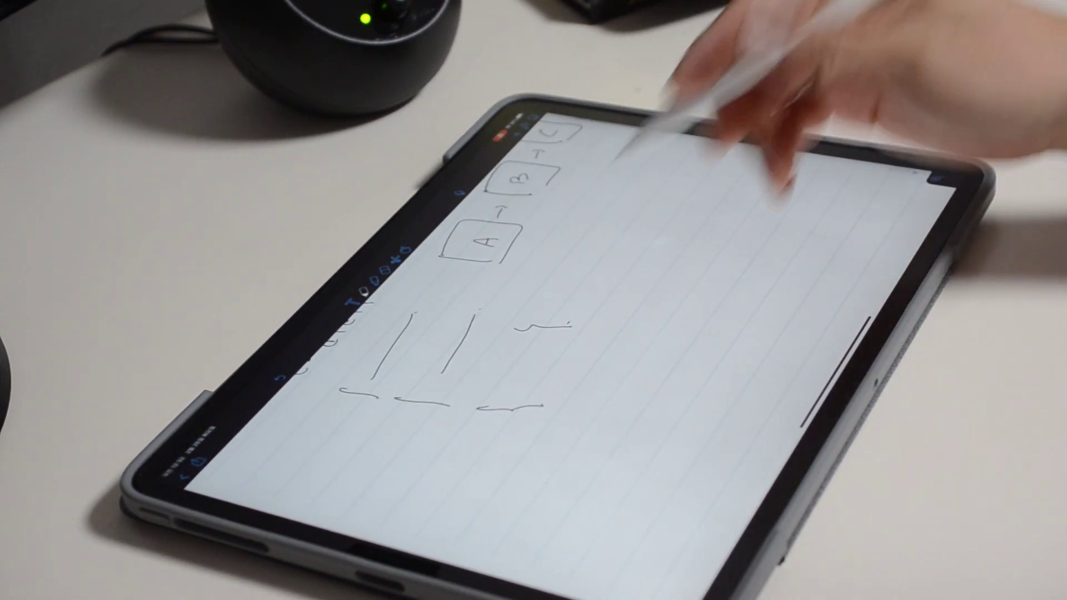
click(521, 132)
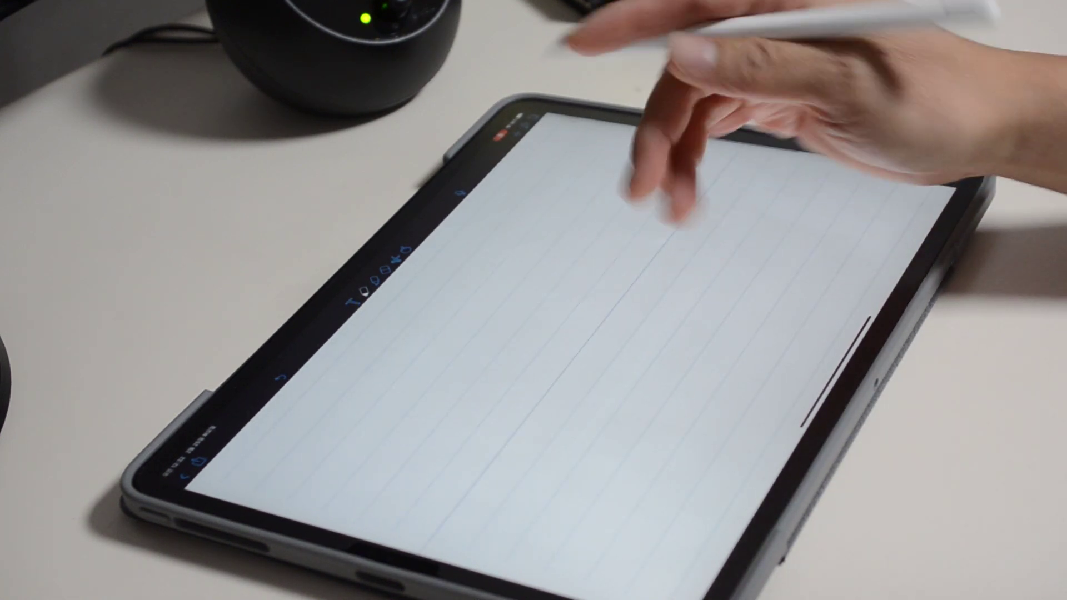
Handwrite a+b+c on the fresh page.
drag(572, 448, 584, 438)
drag(586, 428, 596, 422)
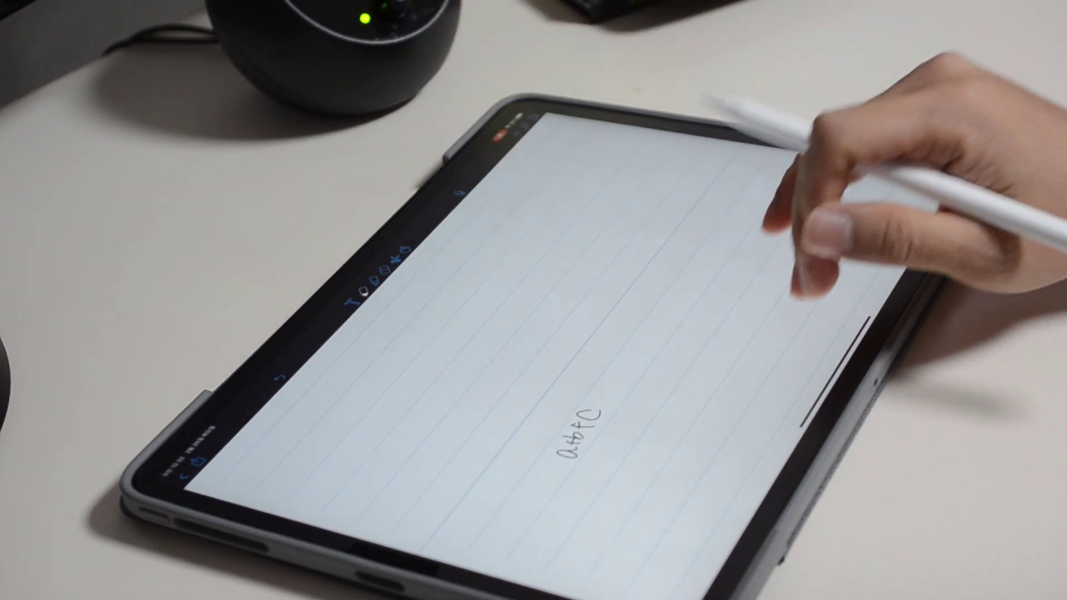
drag(800, 278, 723, 245)
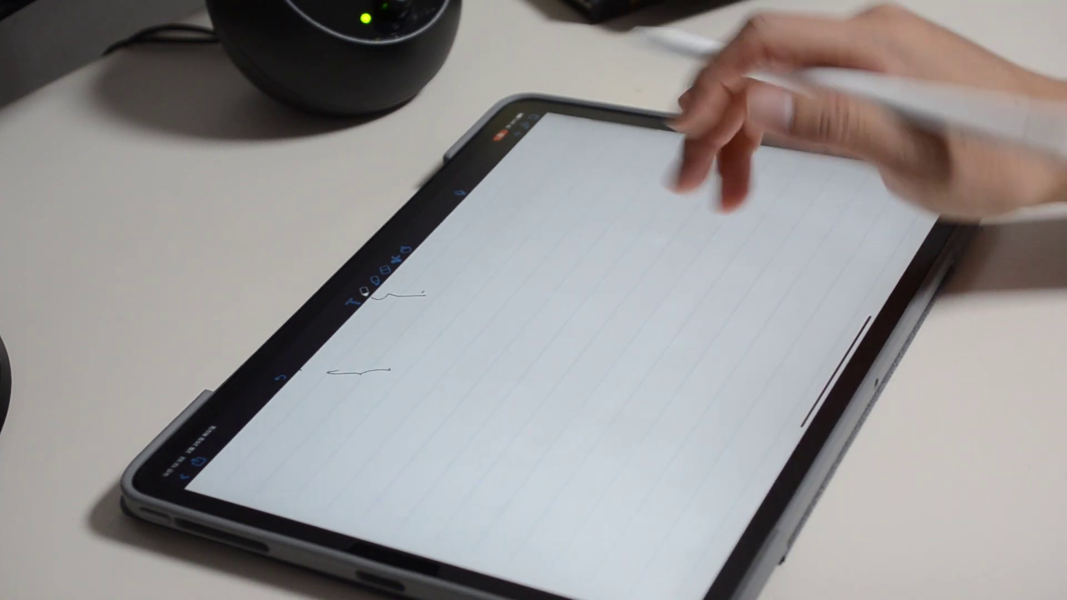
Handwrite three lines of Korean text with a curved arrow, then bring up the stop-recording prompt.
mouse_move(509, 425)
mouse_down()
mouse_move(527, 417)
mouse_move(522, 393)
mouse_move(550, 318)
mouse_up()
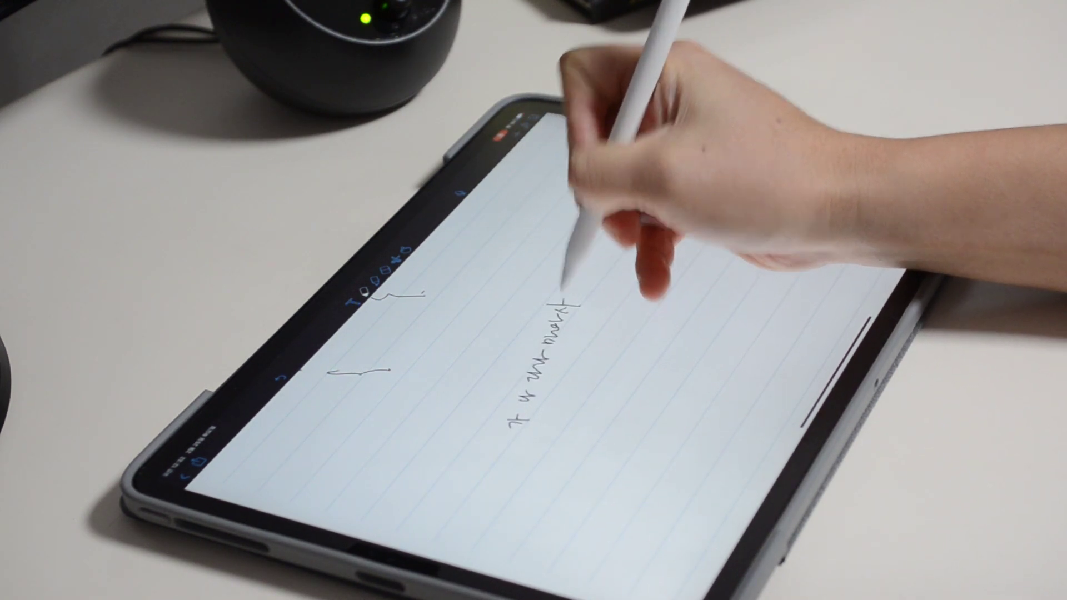
mouse_move(579, 412)
mouse_down()
mouse_move(588, 430)
mouse_move(599, 422)
mouse_move(615, 393)
mouse_move(595, 376)
mouse_move(611, 383)
mouse_up()
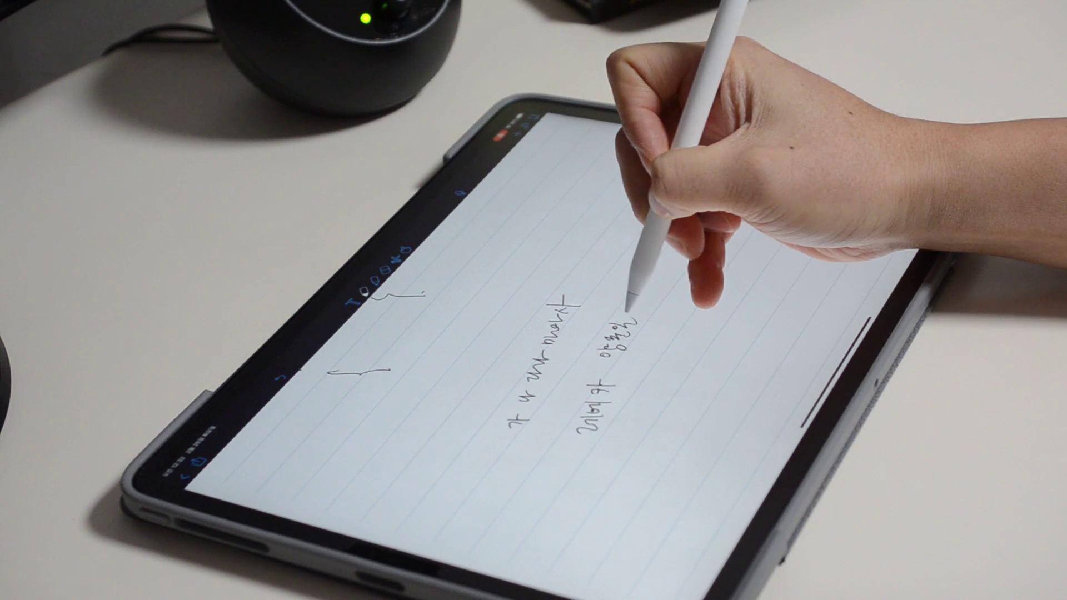
mouse_move(649, 415)
mouse_down()
mouse_move(657, 440)
mouse_move(675, 436)
mouse_move(672, 384)
mouse_move(686, 378)
mouse_up()
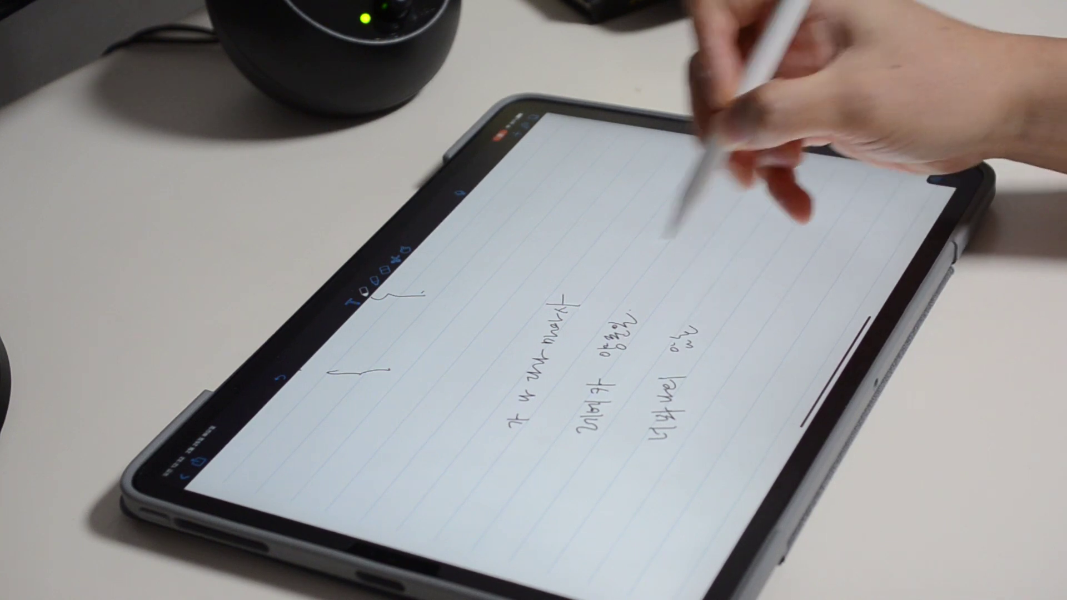
drag(685, 303, 581, 287)
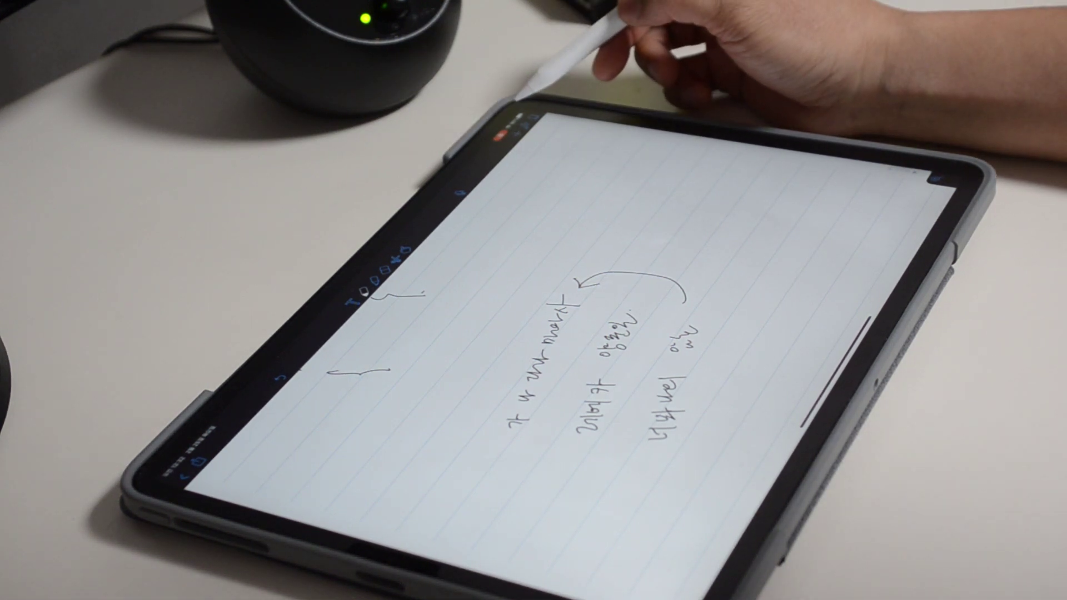
click(500, 137)
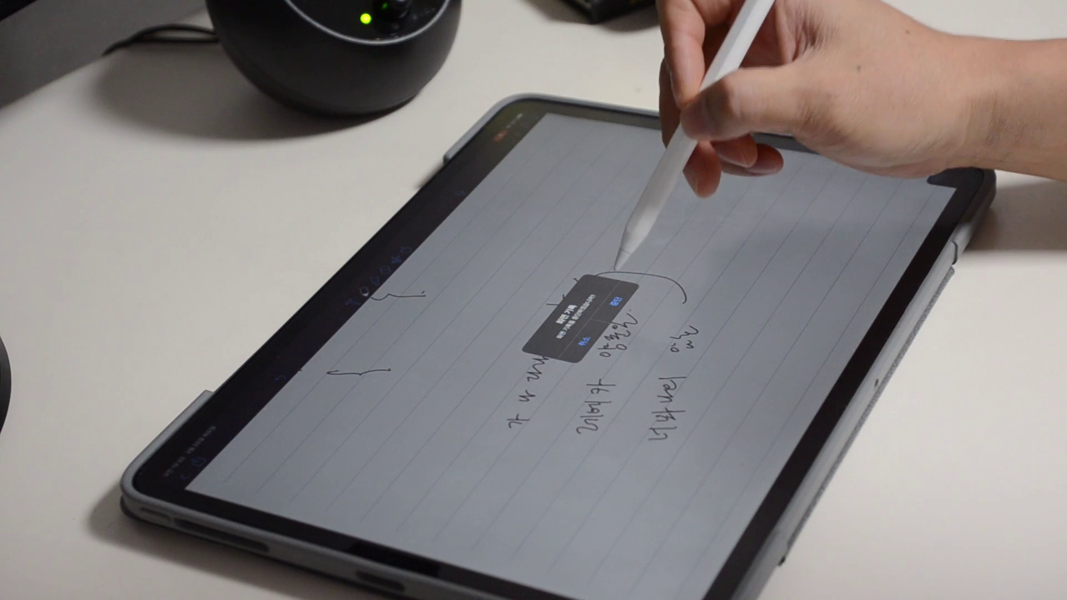
Stop the screen recording, view the screenshot in Photos, and return to the home screen.
click(618, 272)
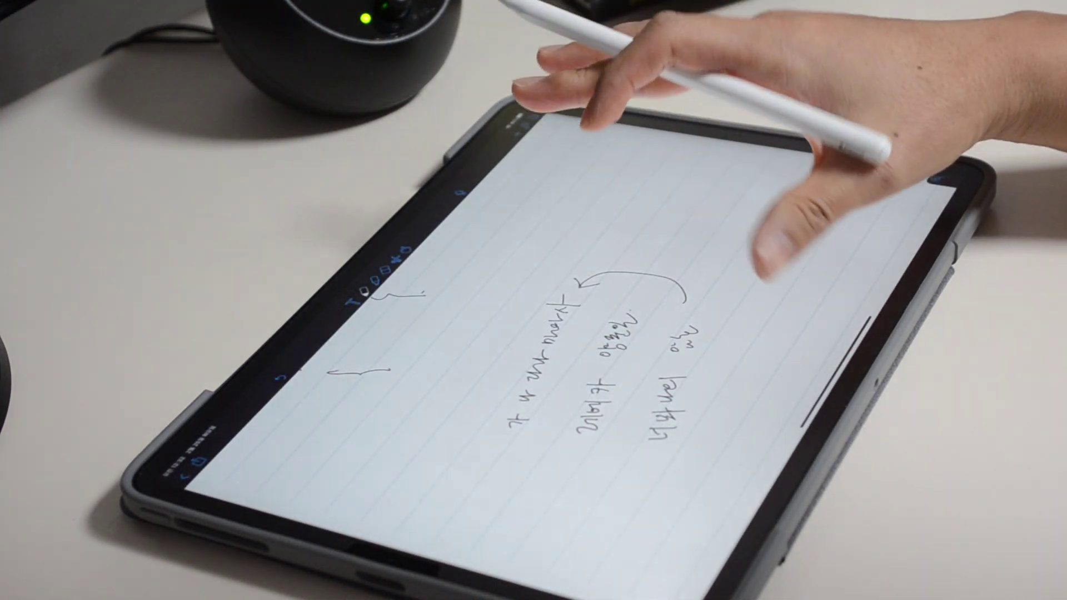
drag(840, 362, 695, 278)
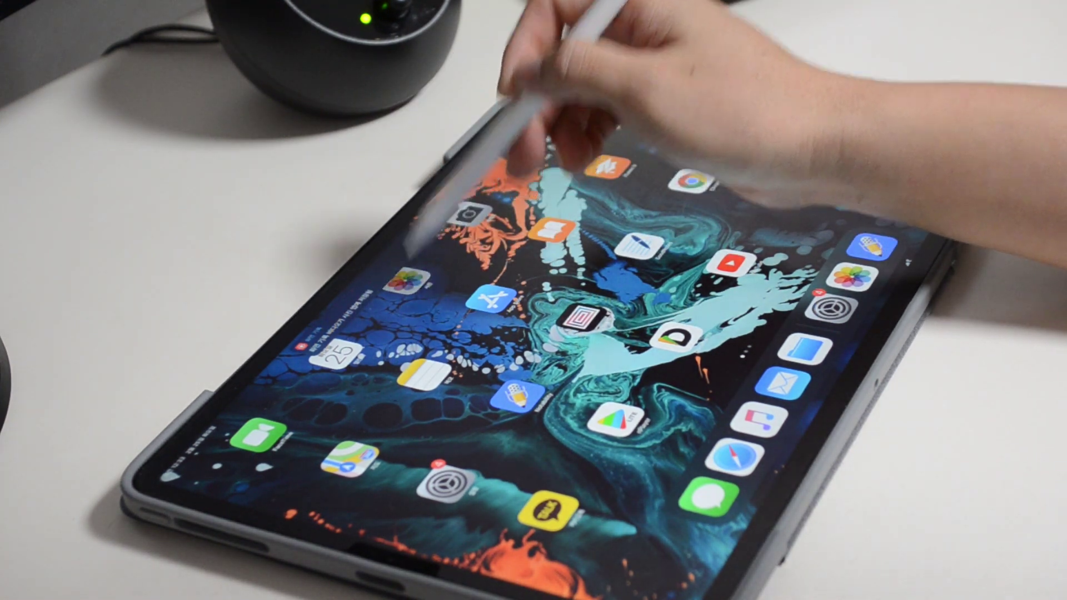
click(406, 281)
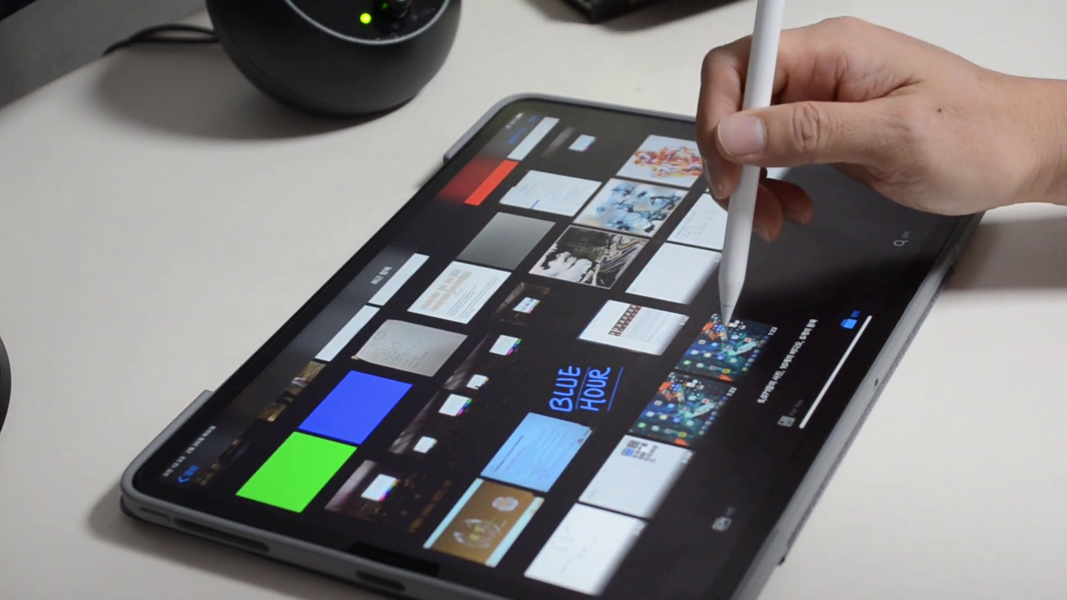
click(734, 329)
drag(534, 118, 692, 146)
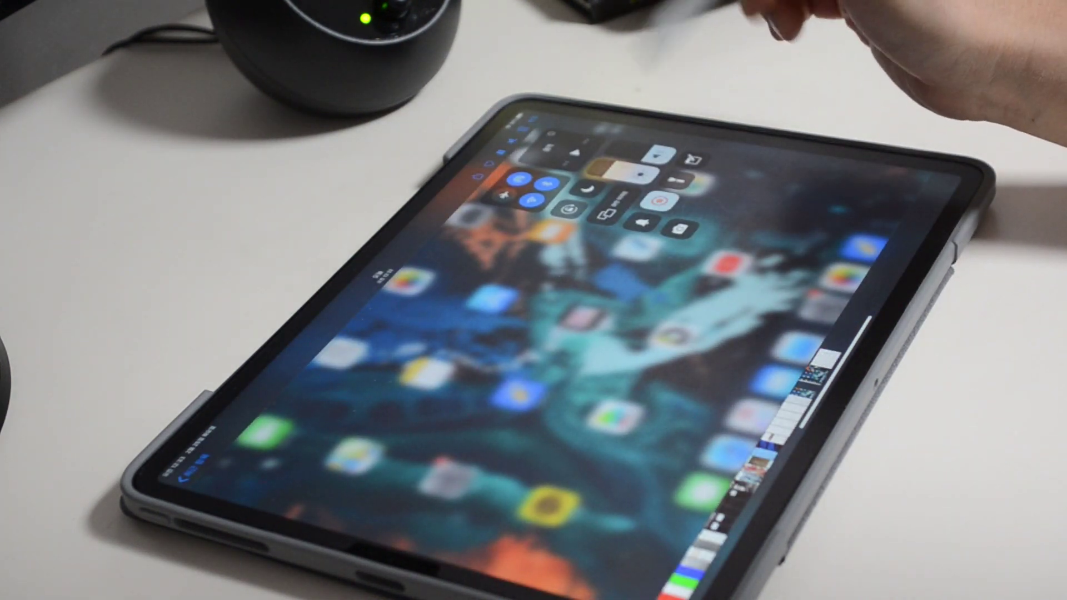
click(715, 143)
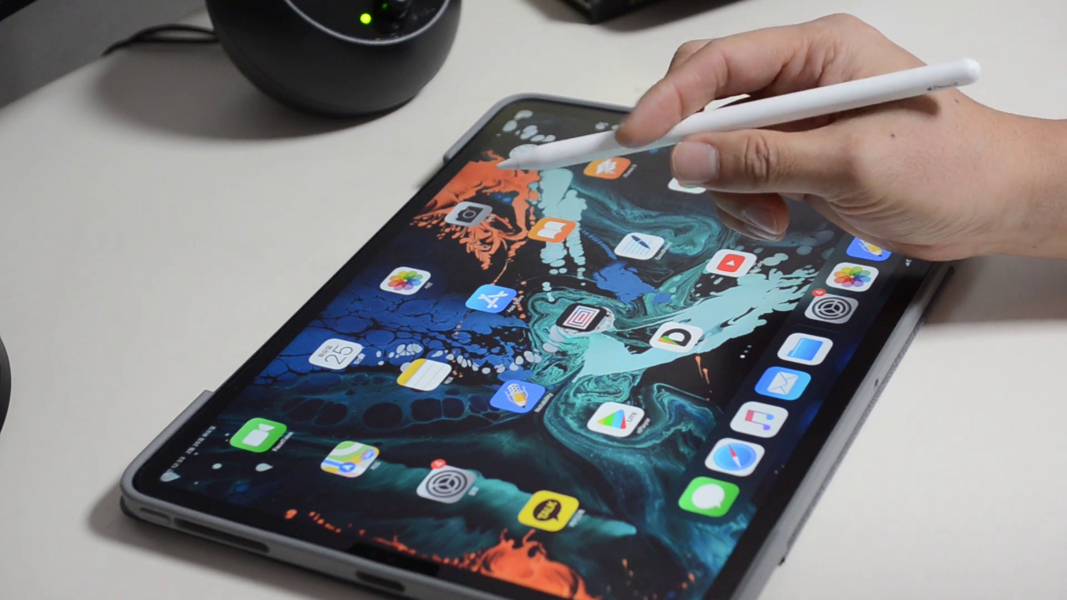
click(615, 418)
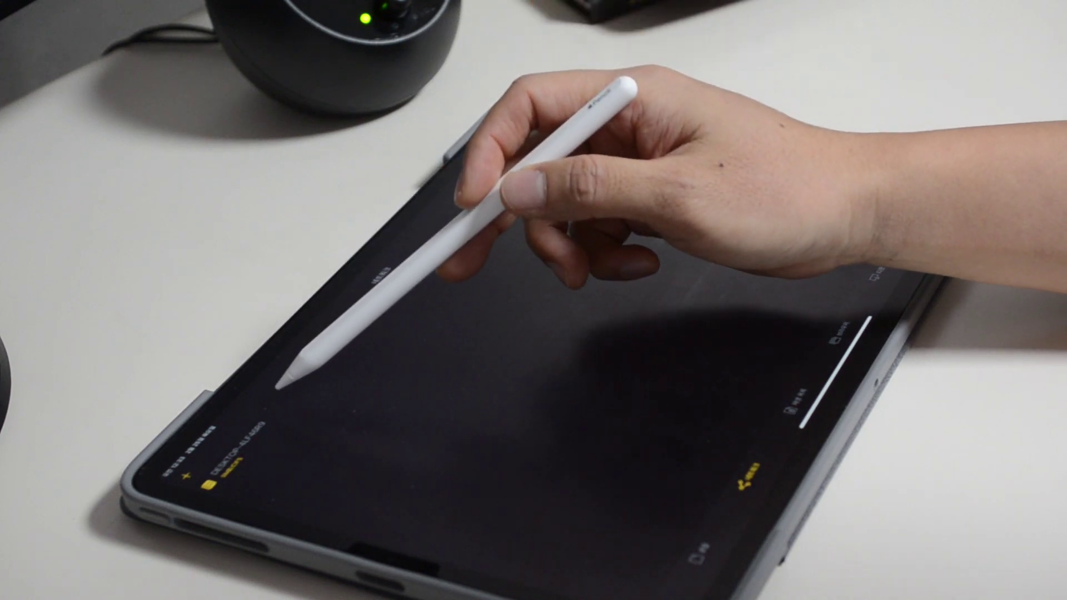
Upload the selected recording from the Documents app to My Desktop.
click(277, 387)
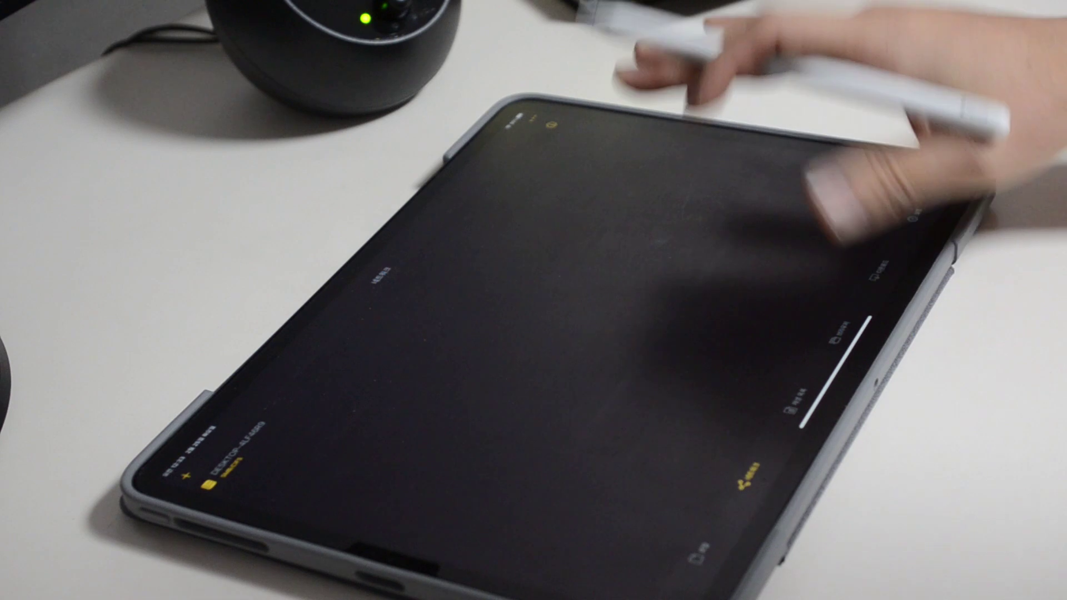
drag(837, 373, 701, 317)
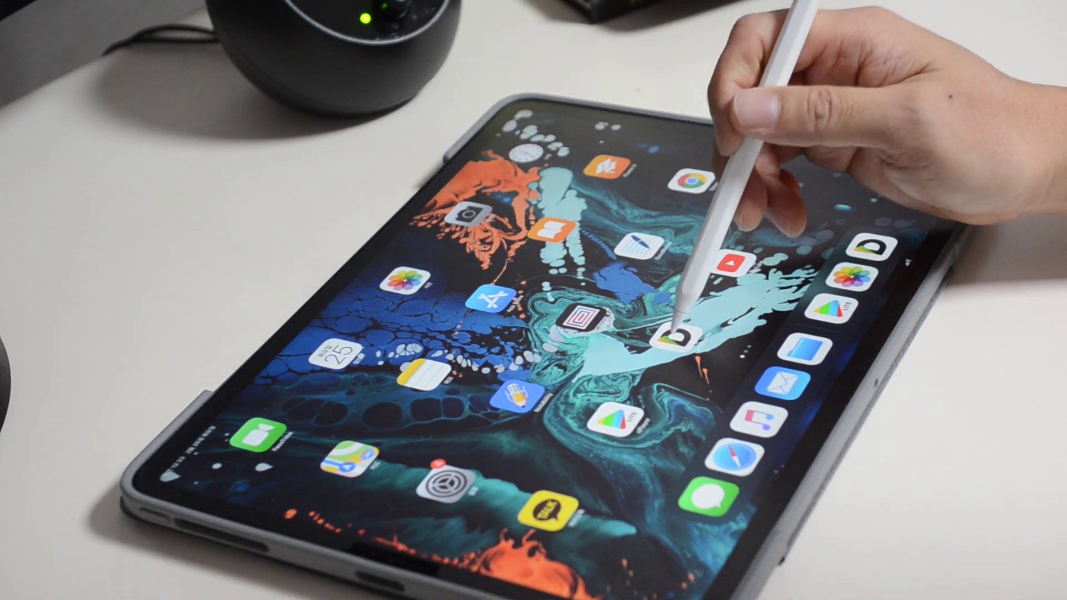
click(674, 335)
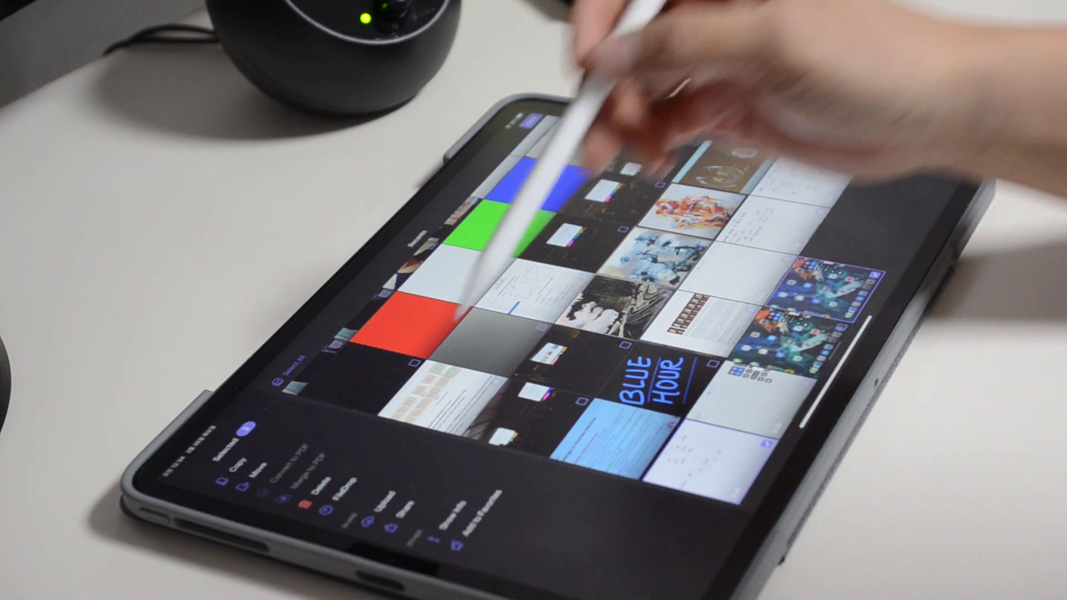
click(384, 502)
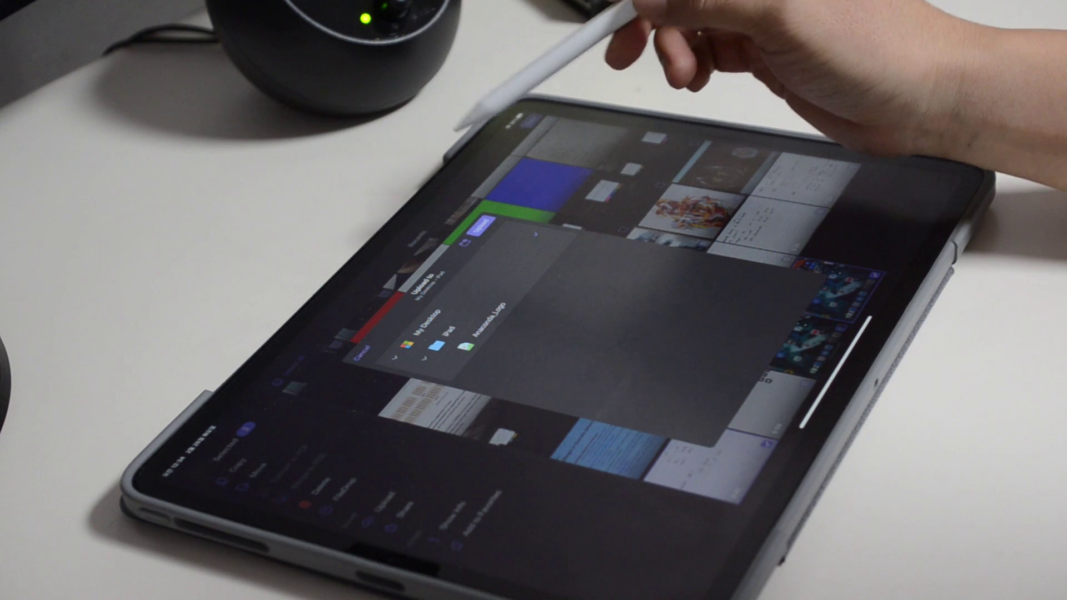
click(481, 225)
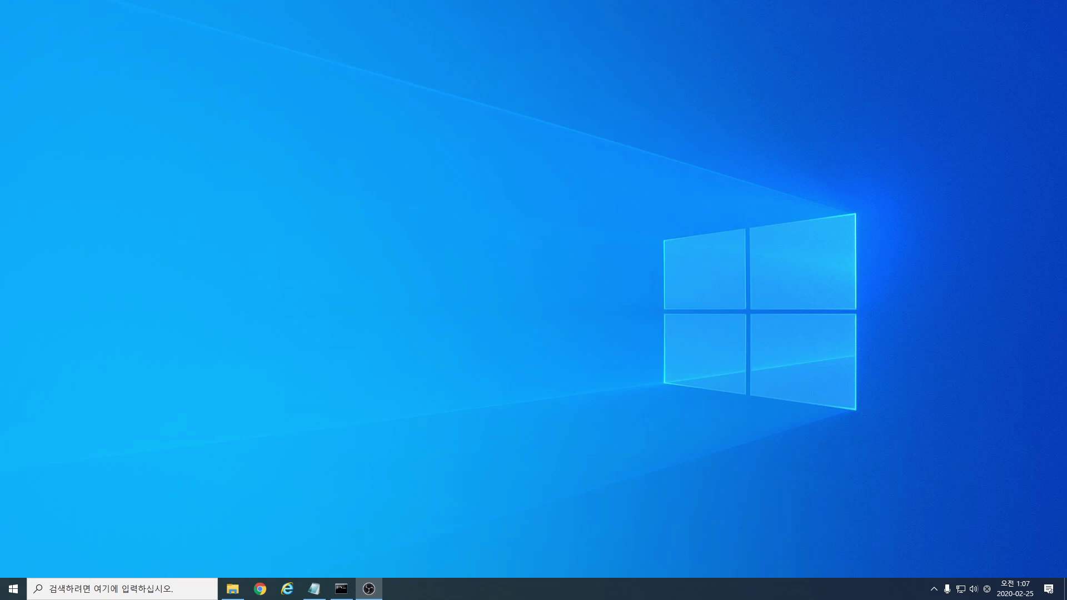
Launch DaVinci Resolve and create a new project named ScreenCaptureYoutube.
drag(627, 281, 630, 282)
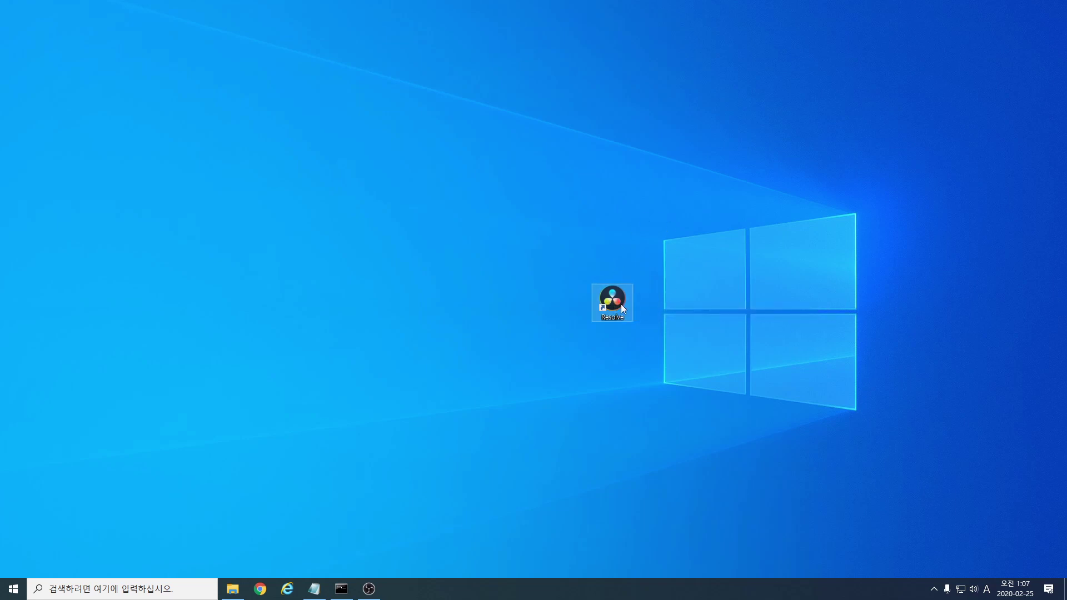
double_click(613, 303)
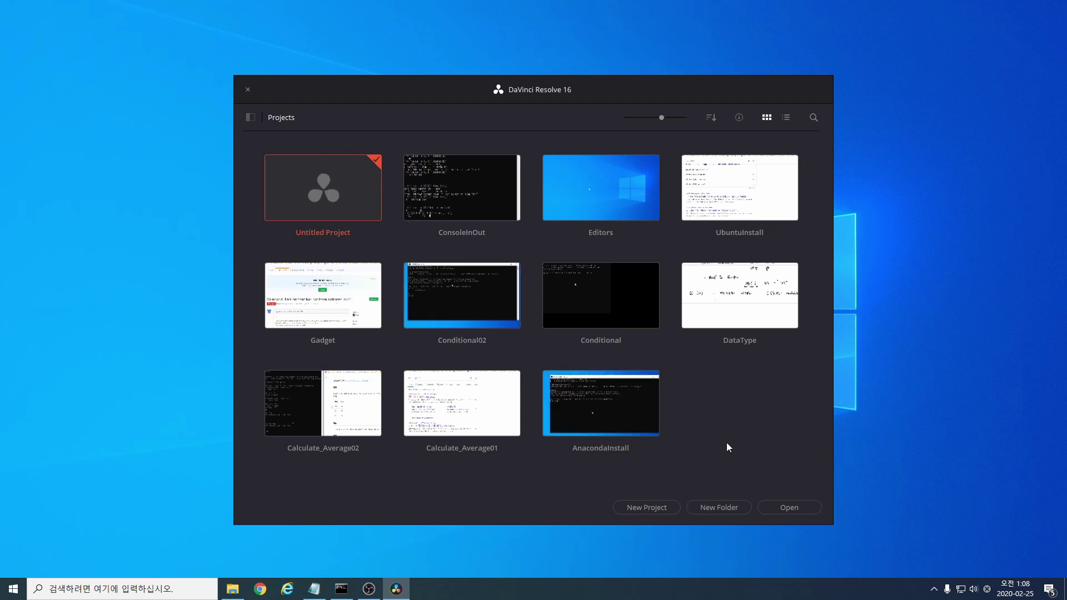
click(653, 508)
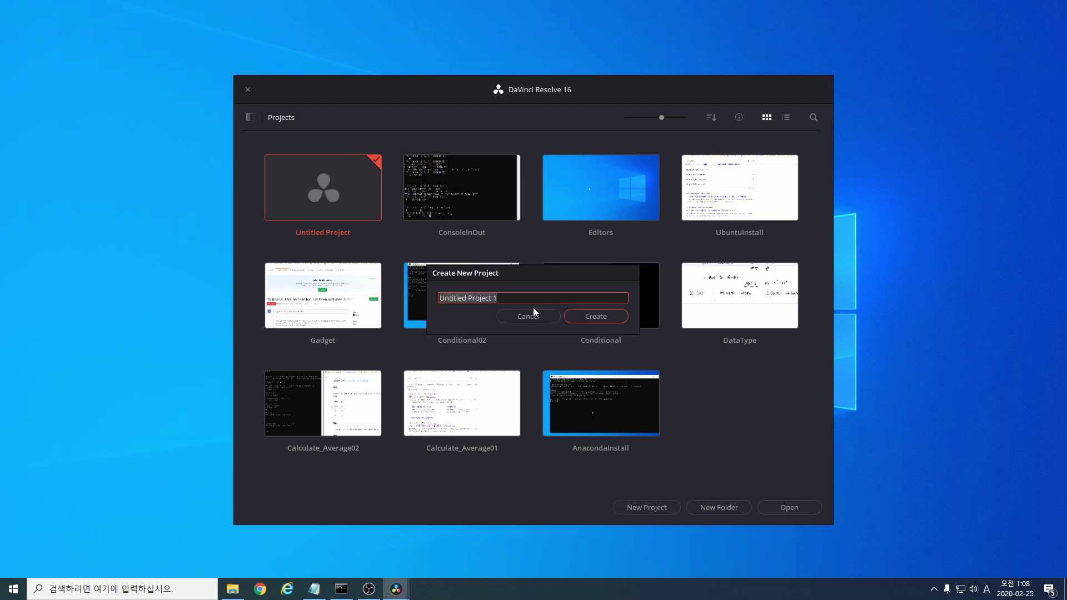
text(Screen)
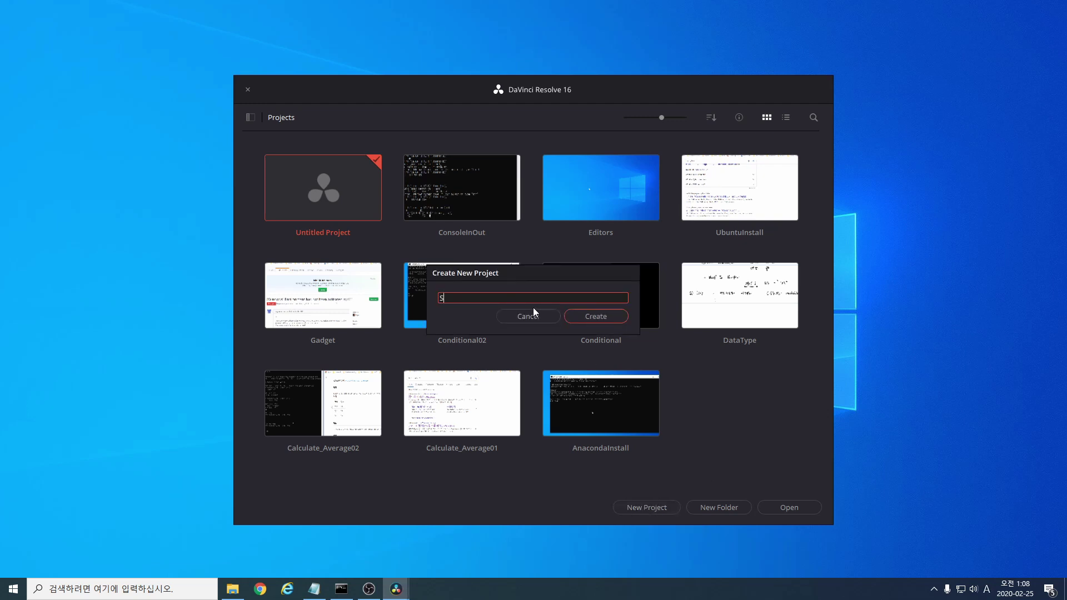
text(CaptureYoutube)
key(Return)
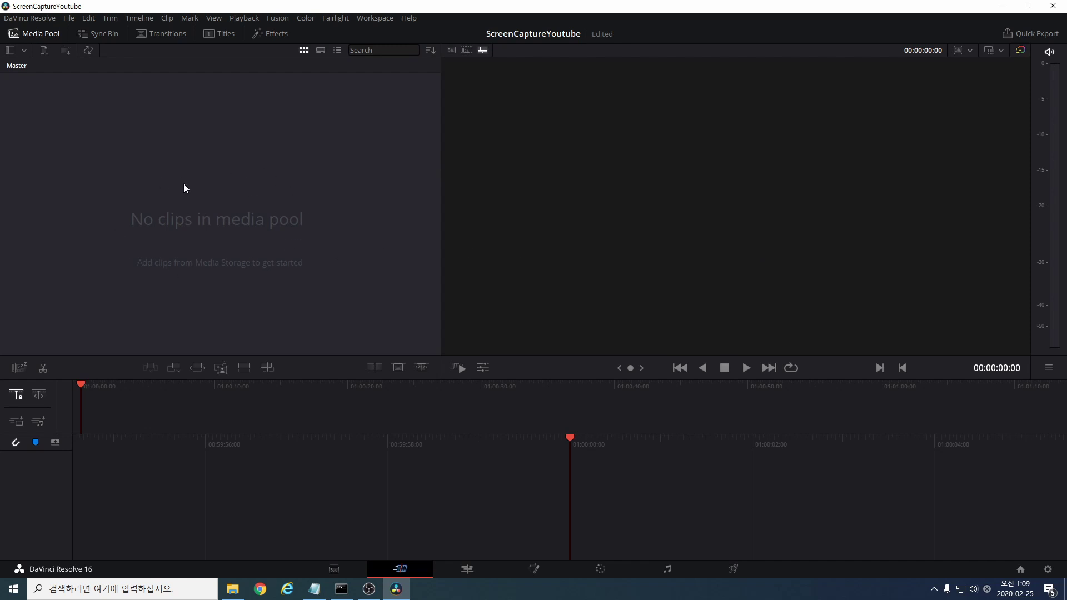
Cycle through the Media, Edit and Cut pages, end on Media, then open Windows taskbar settings.
click(339, 566)
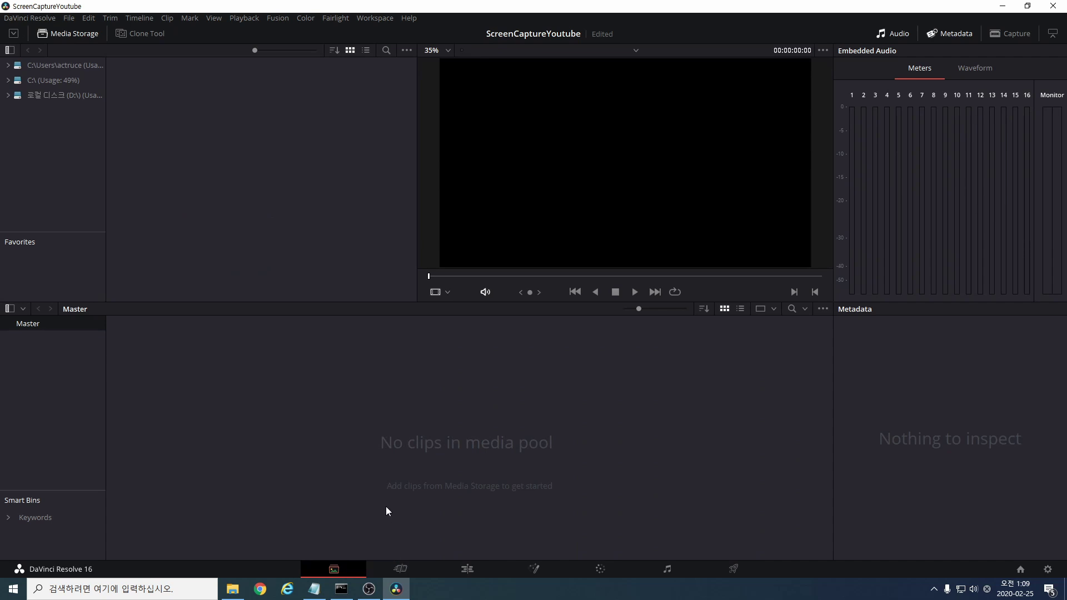
click(467, 569)
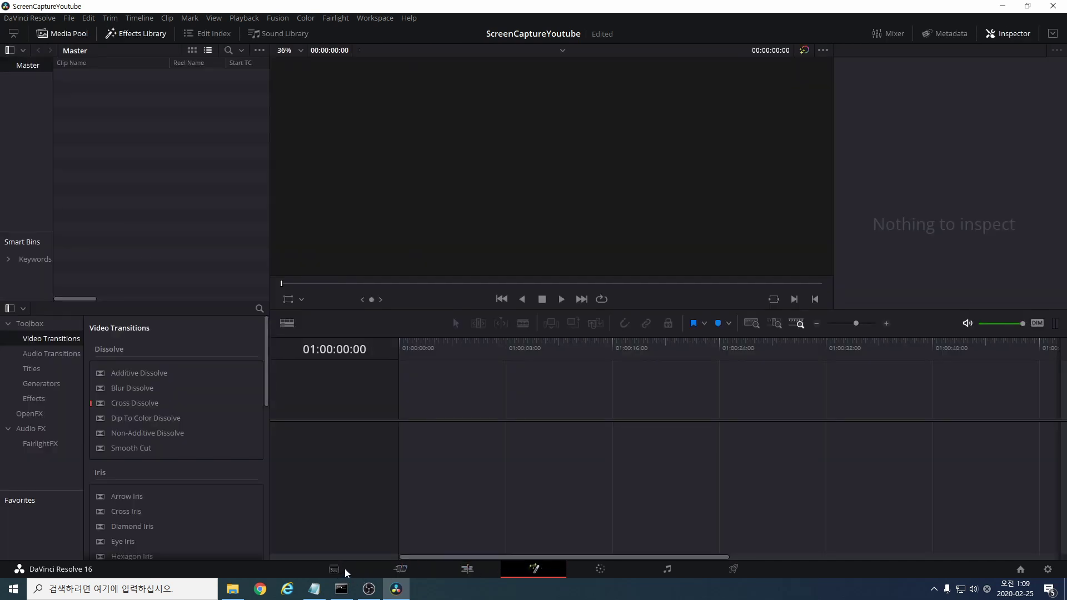
click(340, 569)
click(398, 571)
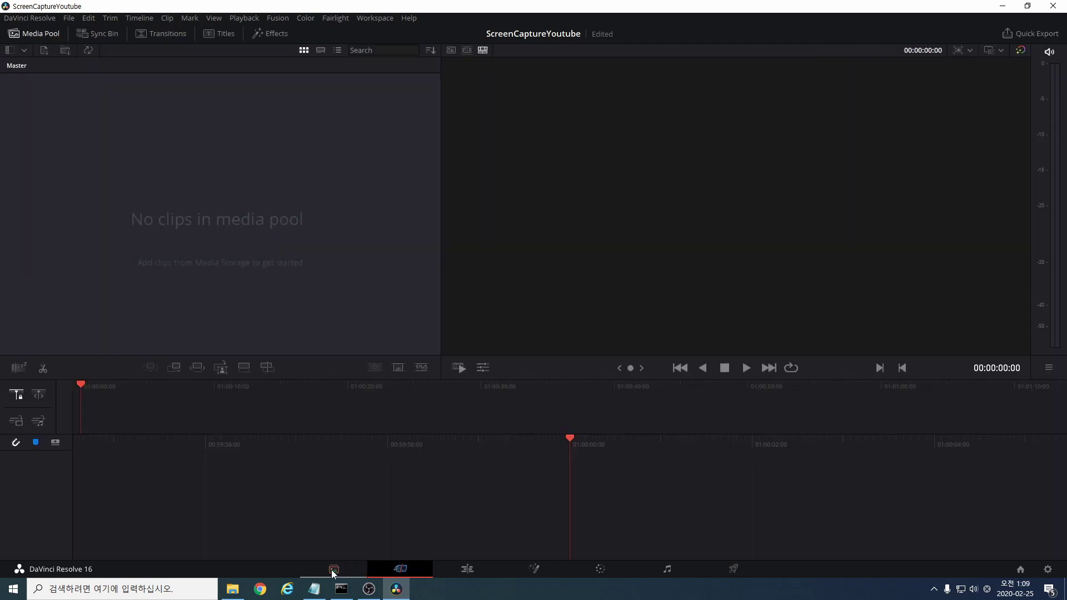
click(335, 571)
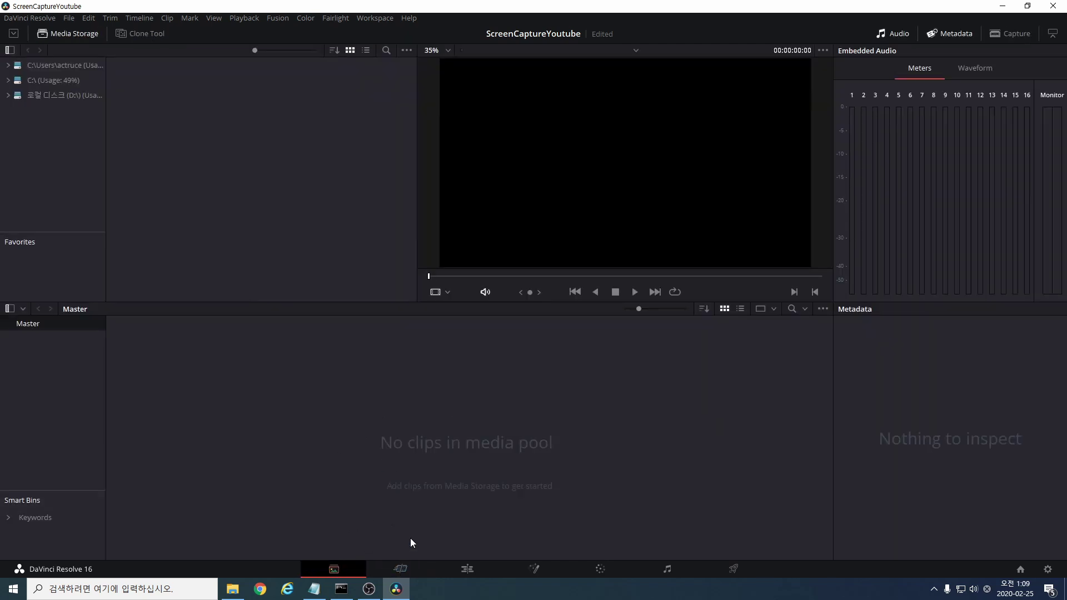
right_click(602, 592)
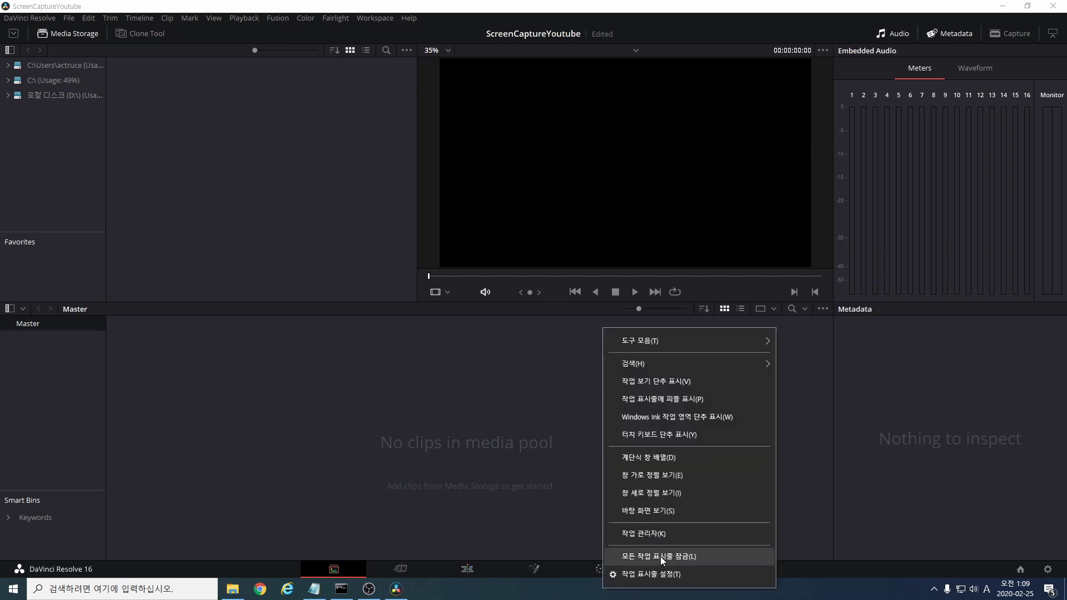
click(659, 572)
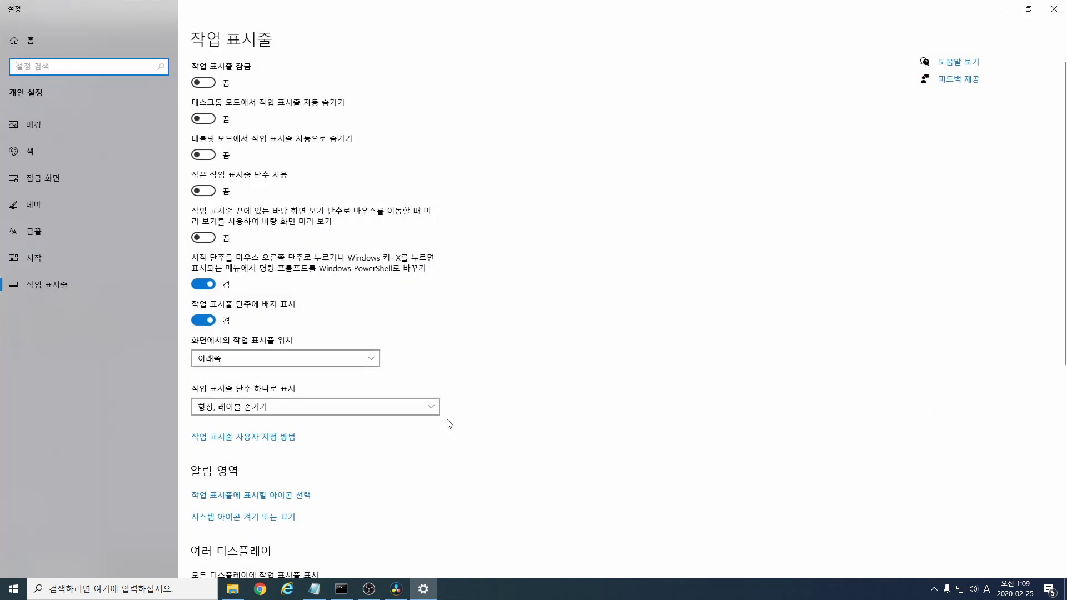
Turn on 'Automatically hide the taskbar in desktop mode' and close Windows Settings.
click(203, 119)
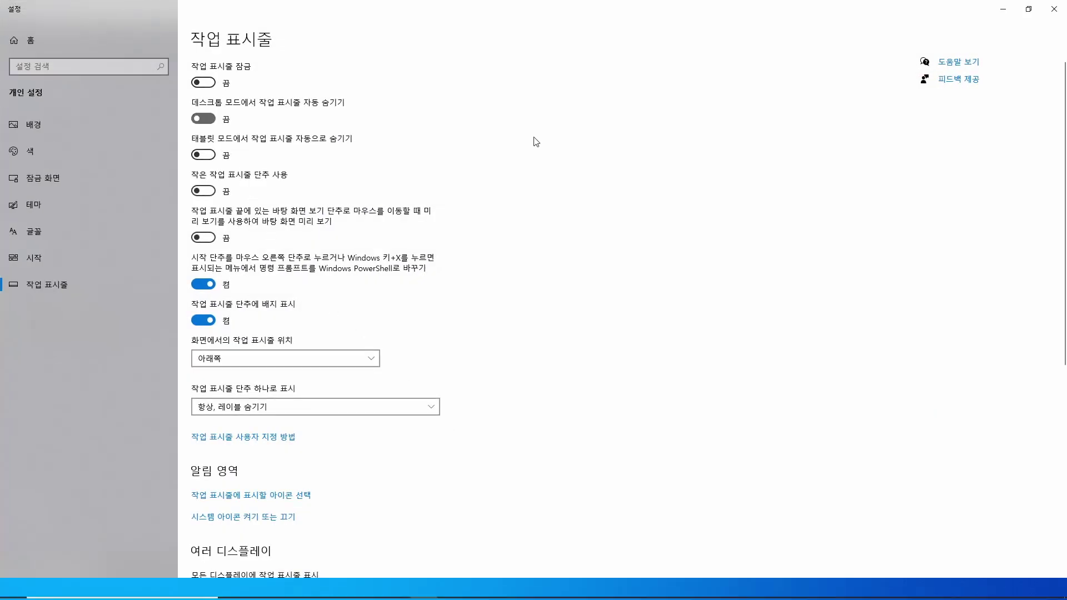
click(1054, 10)
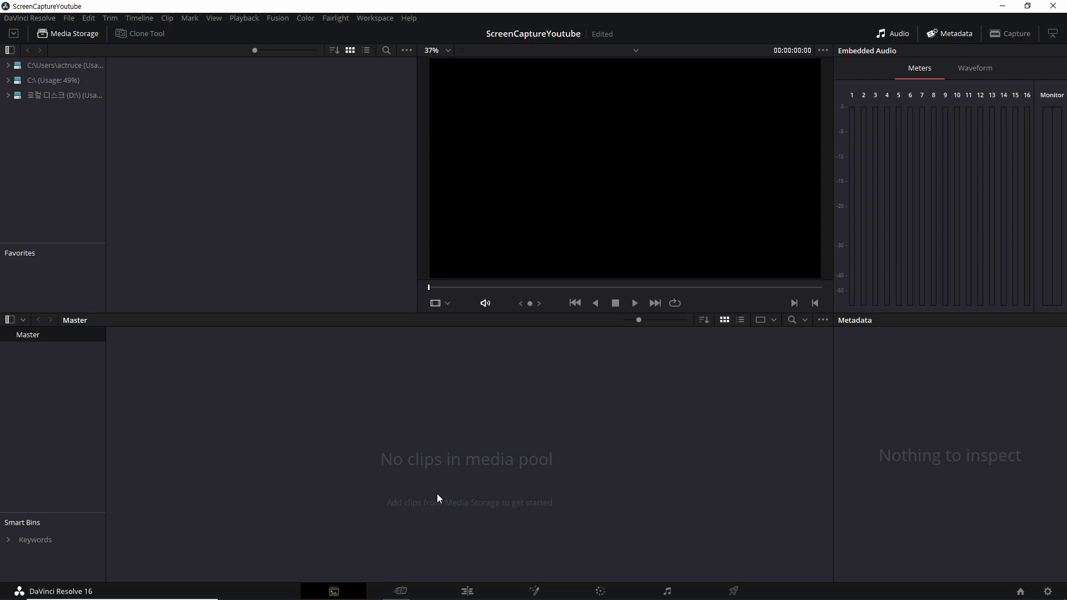
In 203 Youtube Video Making, click the Image folder and try marquee-selecting the three videos.
mouse_move(367, 599)
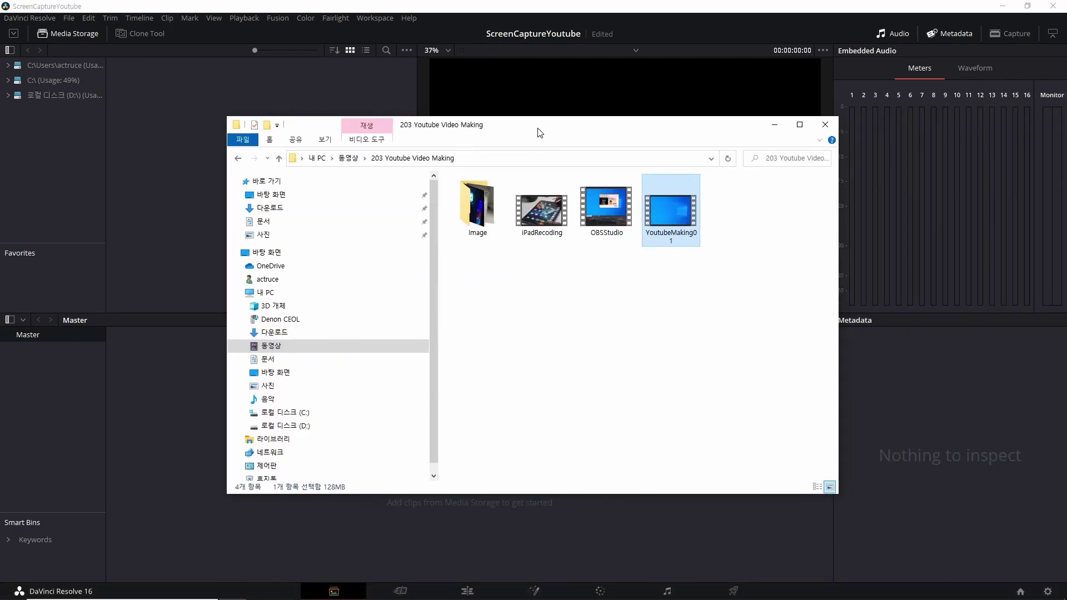
click(474, 212)
drag(748, 267, 539, 206)
click(674, 295)
drag(748, 273, 540, 209)
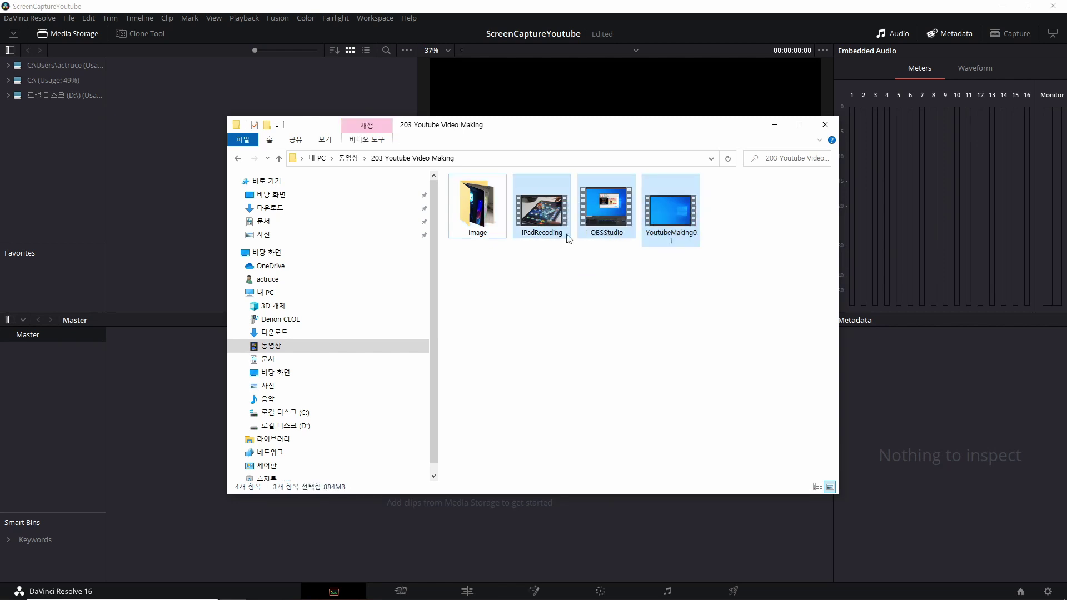
click(638, 298)
click(537, 214)
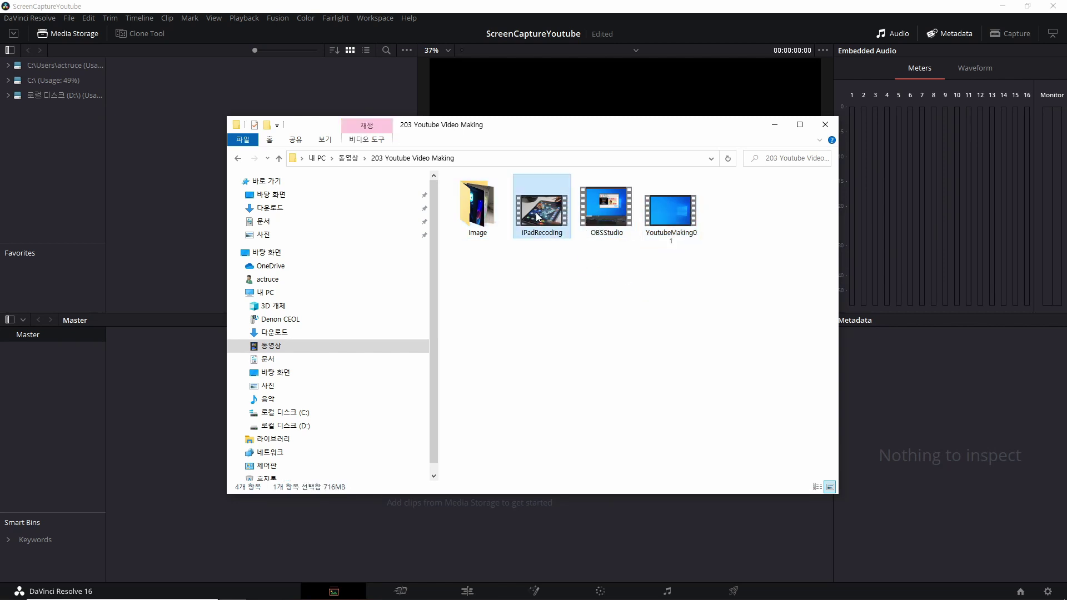
click(679, 300)
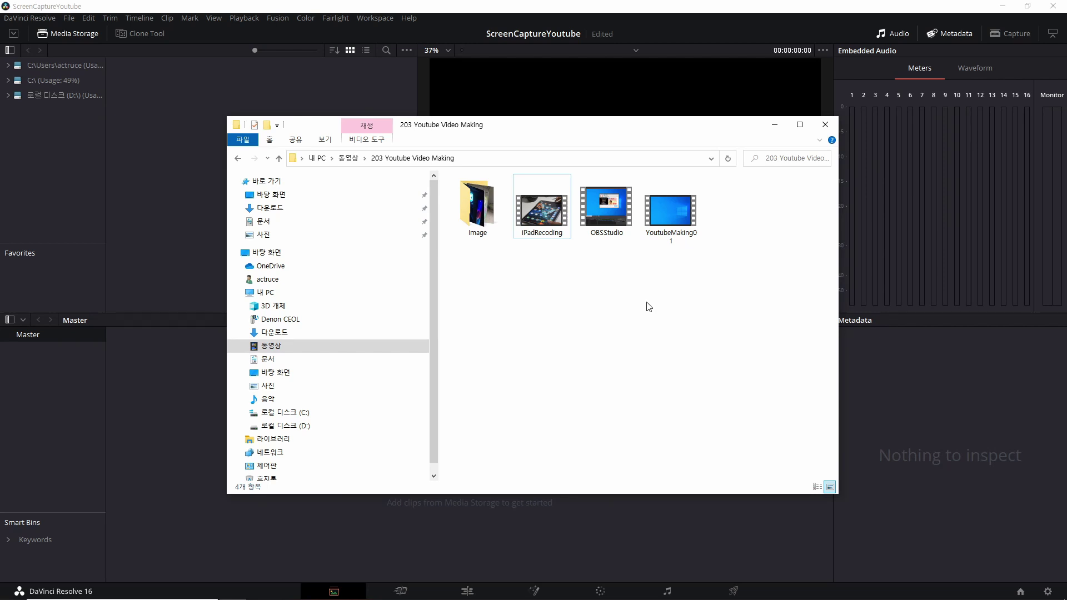
Repeat the marquee selection until iPadRecoding, OBSStudio and YoutubeMaking01 are selected together.
drag(706, 272, 539, 218)
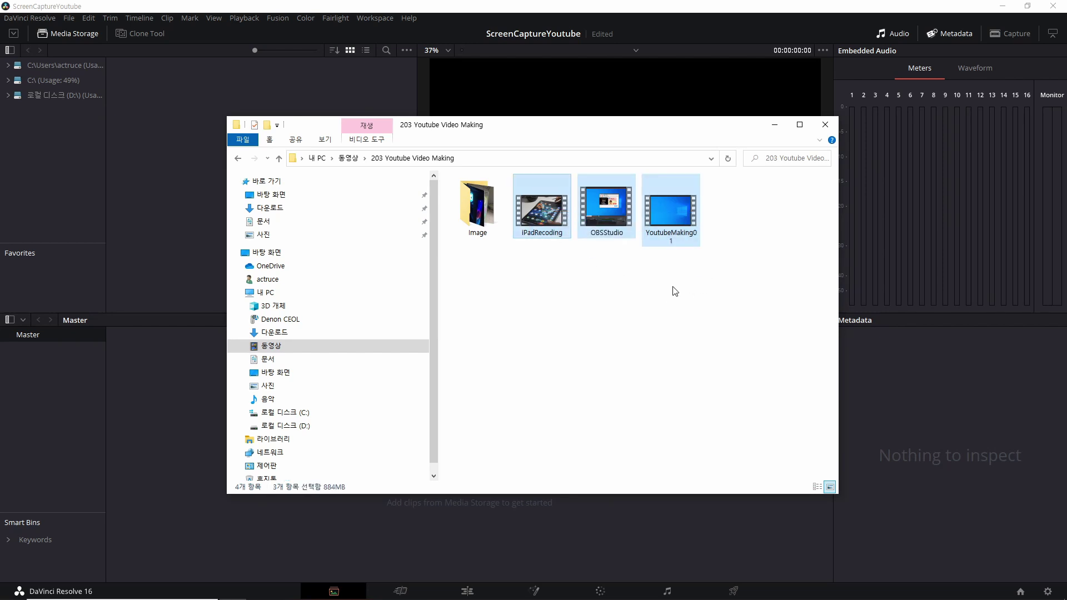
click(669, 291)
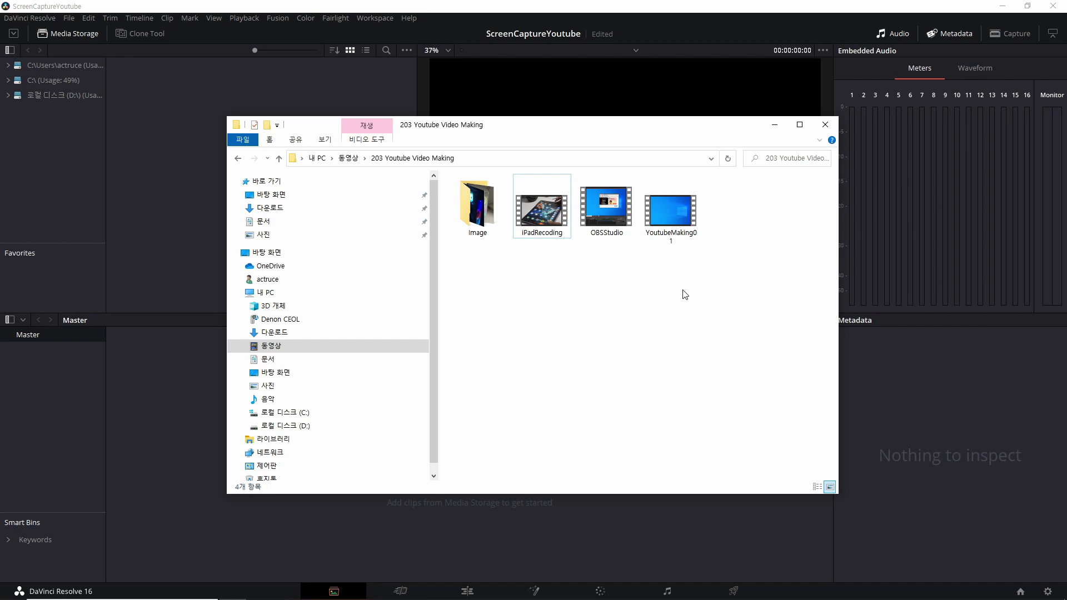
drag(732, 289, 551, 228)
click(726, 277)
drag(719, 269, 530, 206)
click(714, 278)
drag(722, 279, 540, 208)
click(732, 269)
drag(760, 271, 162, 150)
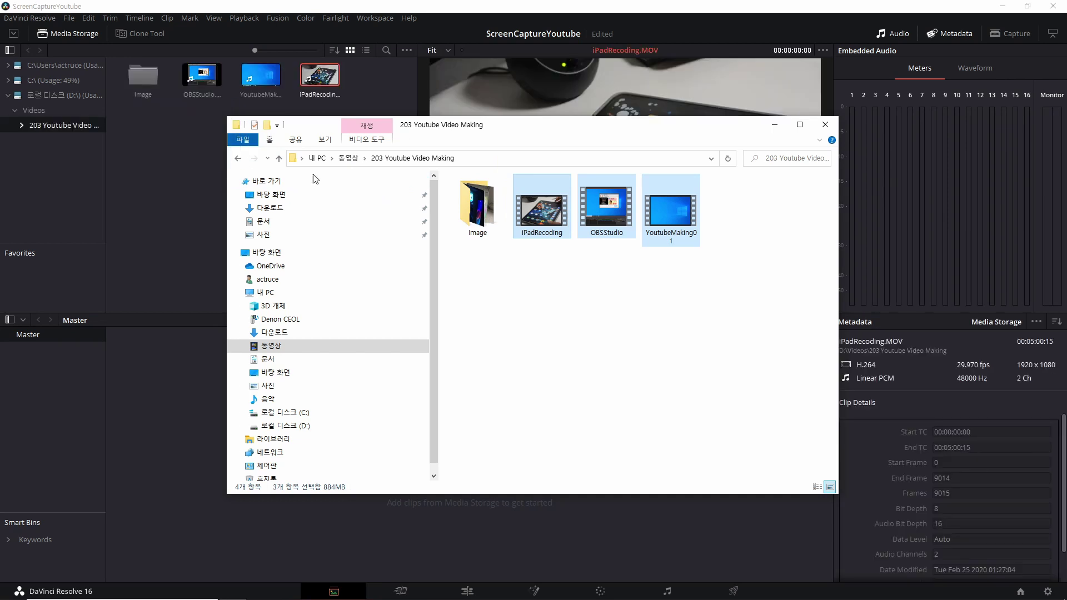
Minimize Explorer and preview the OBSStudio, YoutubeMaking01 and iPadRecoding clips in Media Storage.
click(775, 125)
click(203, 80)
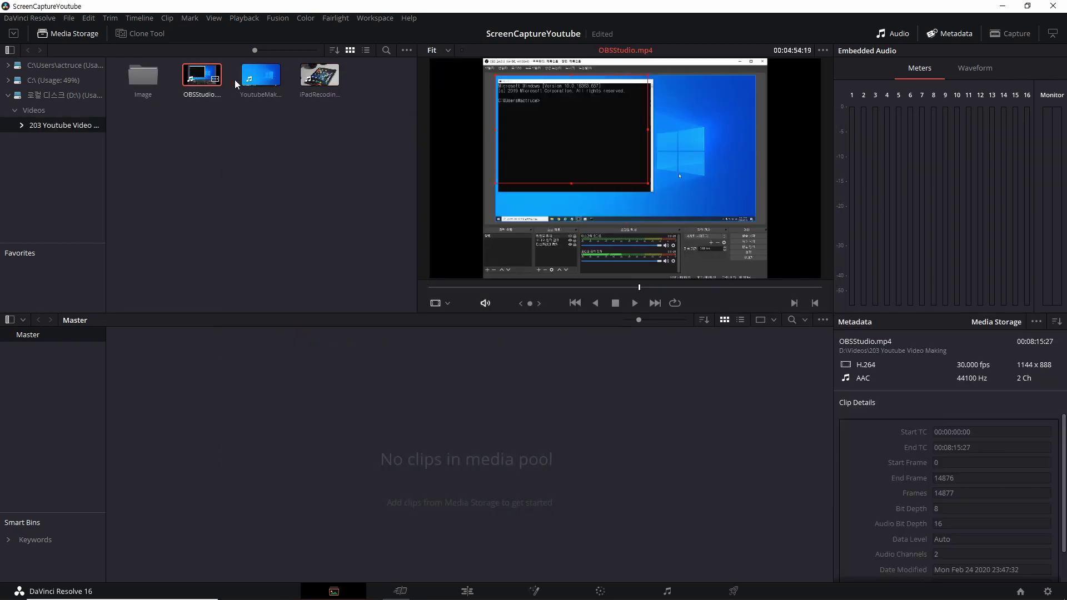
click(264, 79)
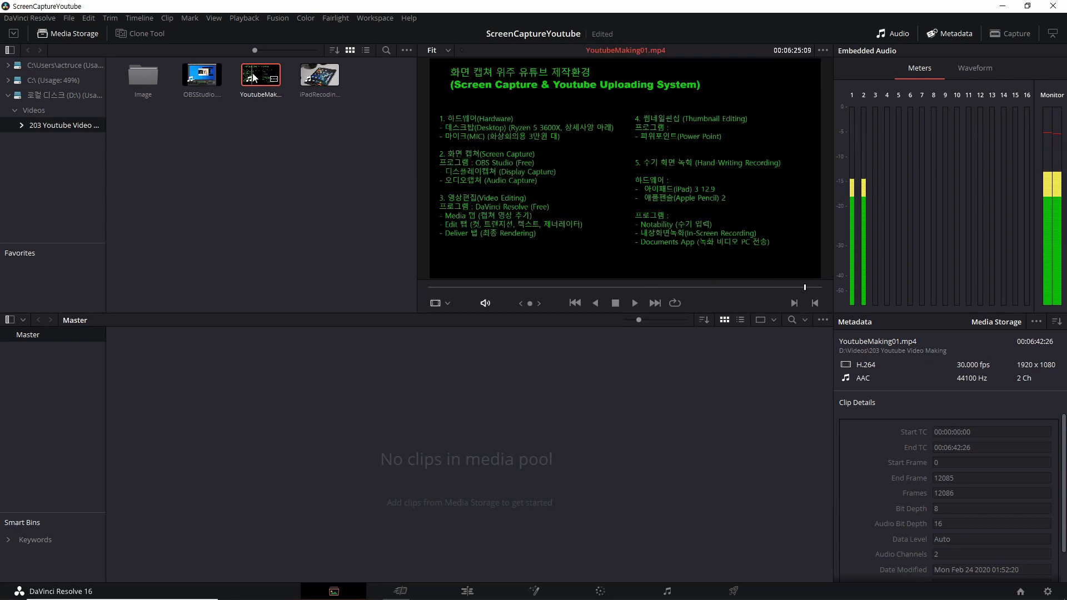
click(324, 80)
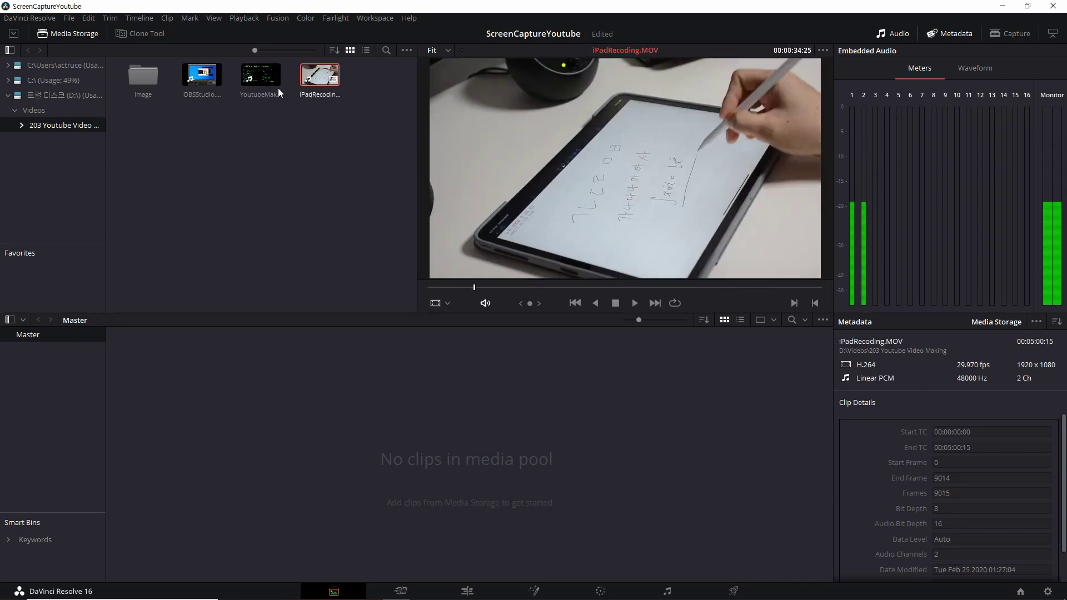
click(192, 78)
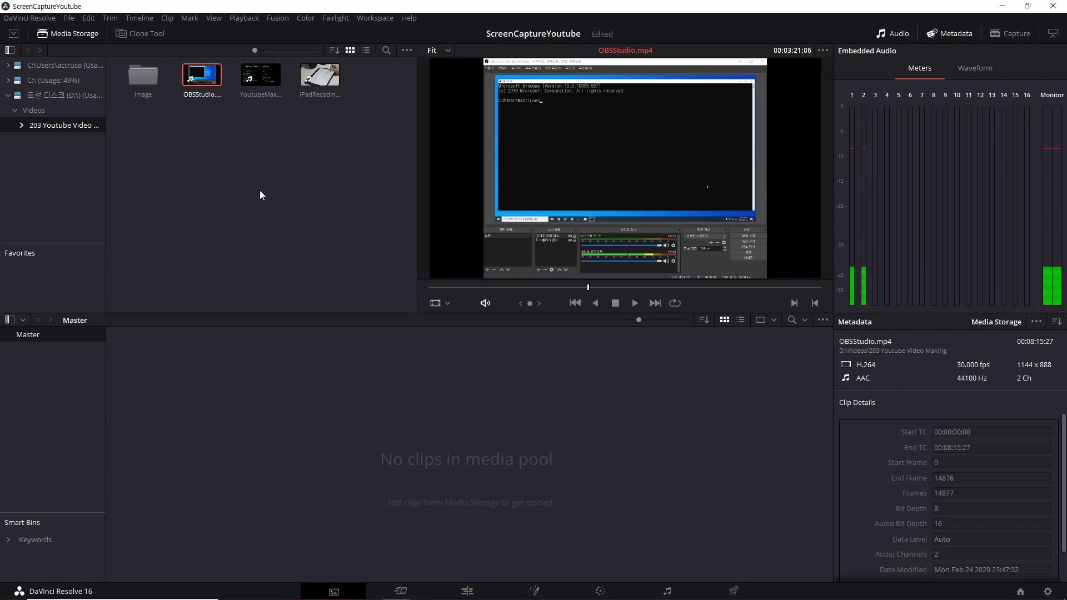
Add all three clips to the media pool and change the timeline frame rate to match.
click(294, 157)
drag(365, 137, 257, 105)
click(349, 132)
drag(365, 135, 285, 110)
click(284, 109)
drag(377, 131, 456, 461)
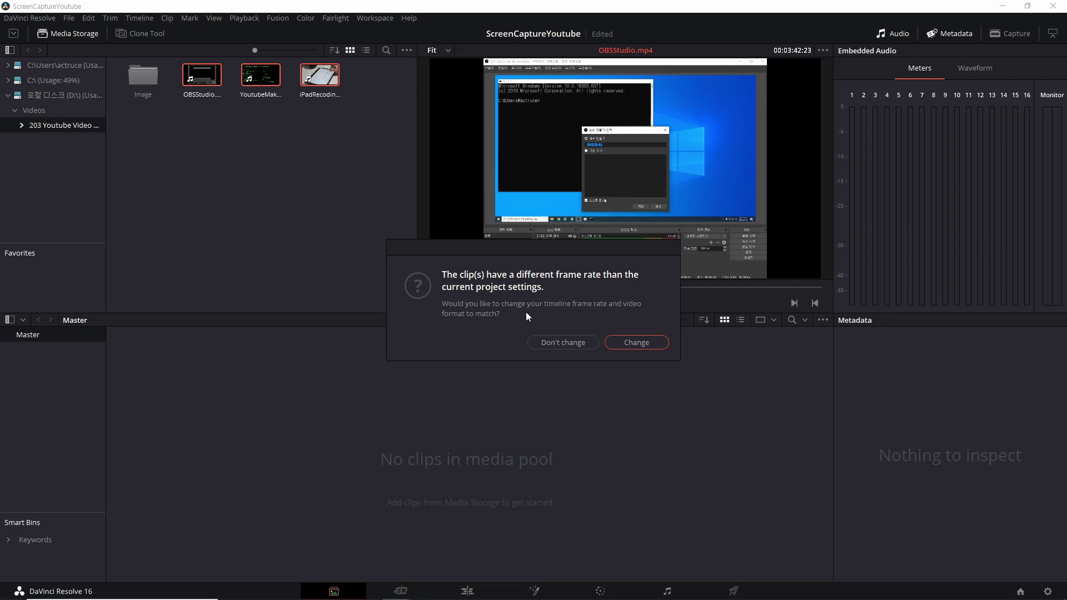
click(630, 342)
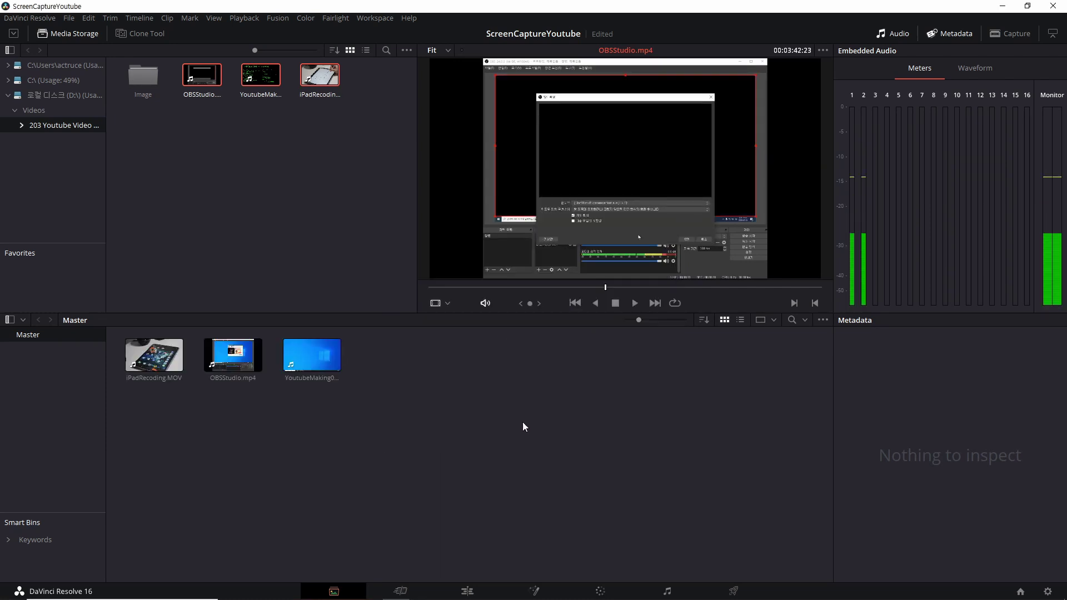
drag(514, 430, 151, 341)
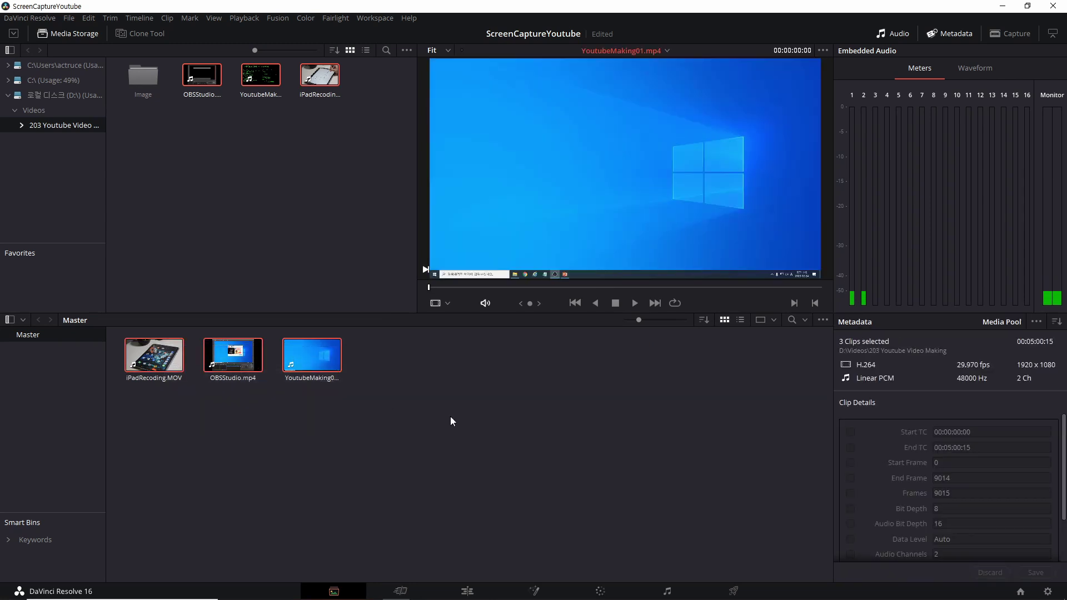
click(448, 421)
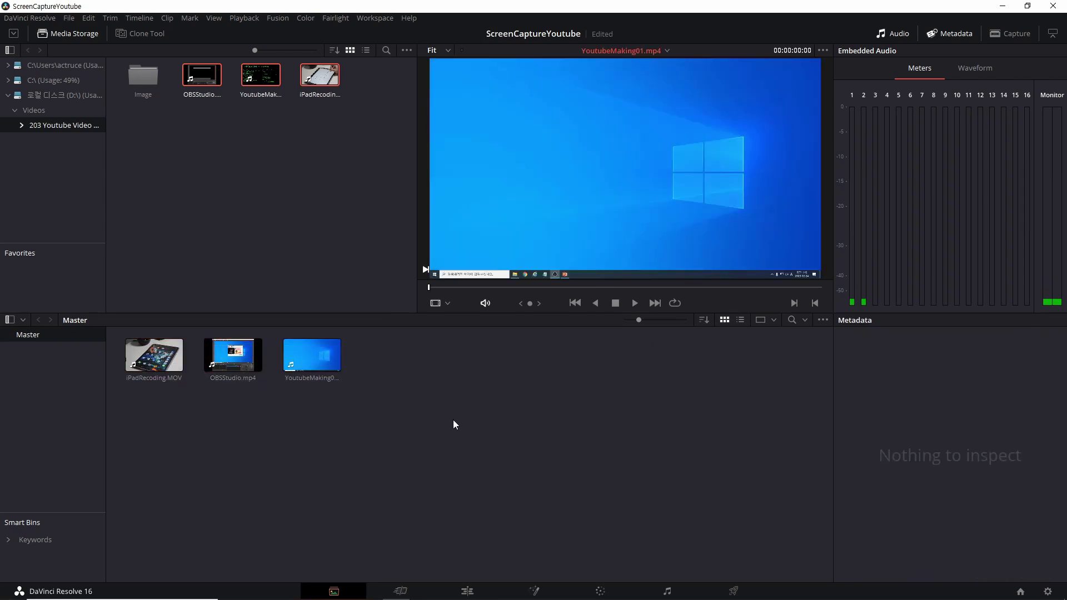
Toggle between the Cut and Edit pages, then drag YoutubeMaking01.mp4 onto a new Timeline 1.
click(401, 591)
click(477, 595)
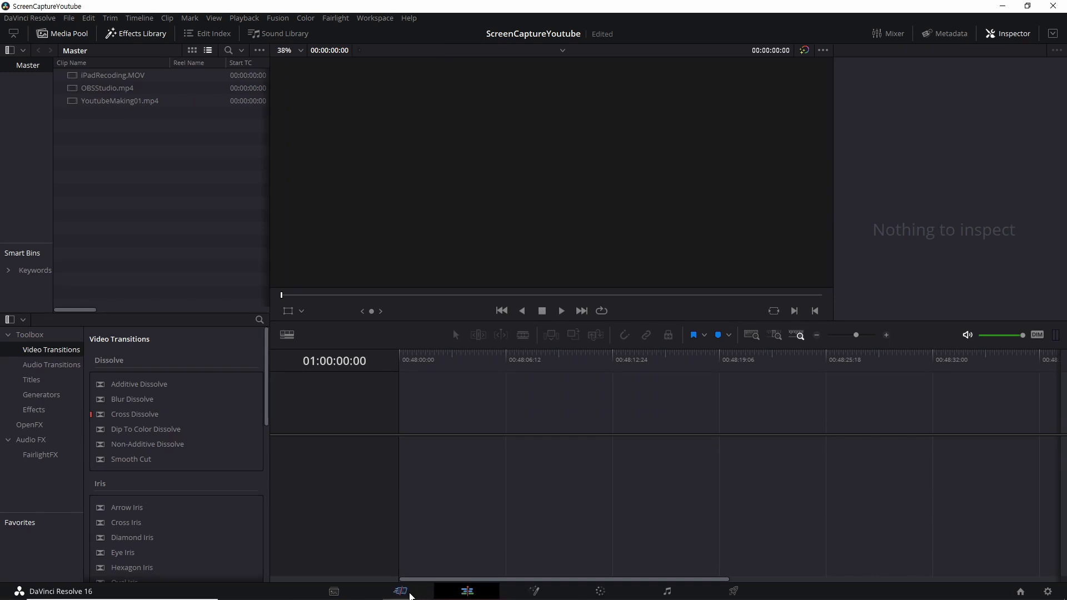
click(420, 596)
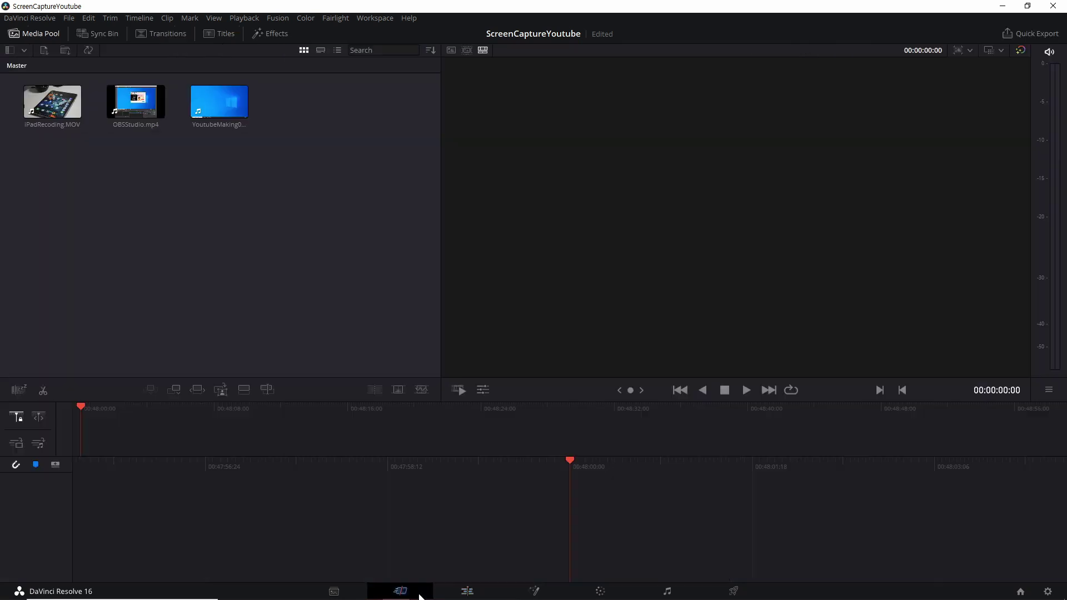
click(471, 595)
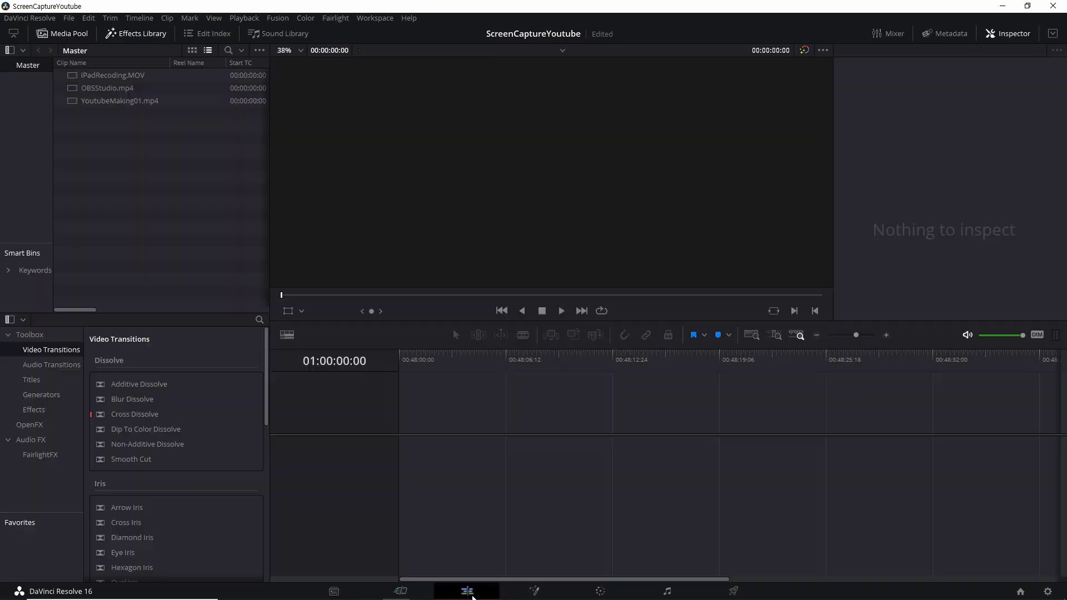
click(424, 594)
click(459, 595)
drag(129, 102, 405, 466)
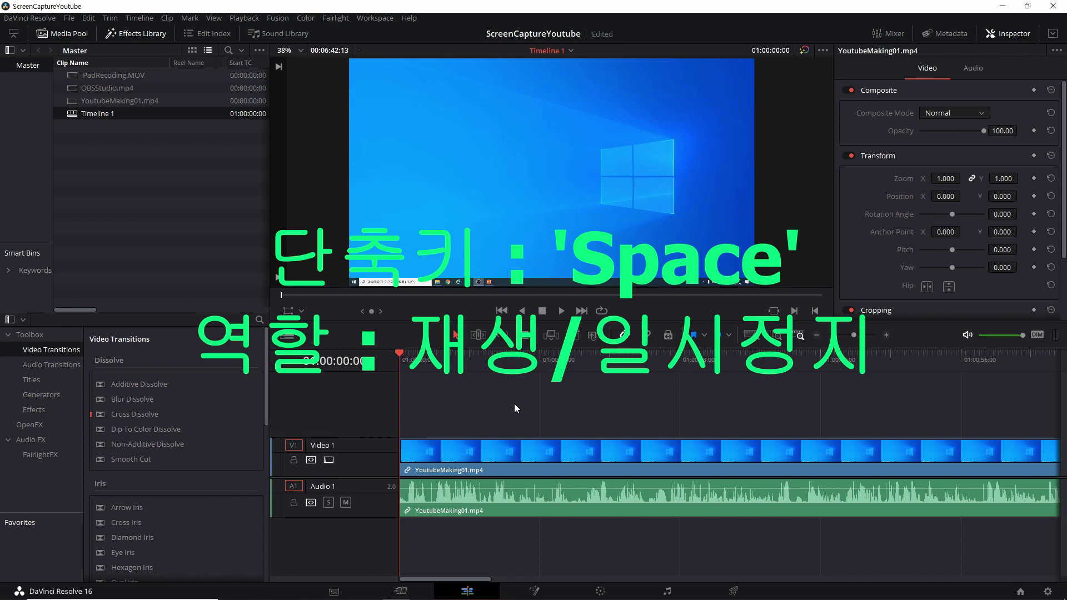
key(space)
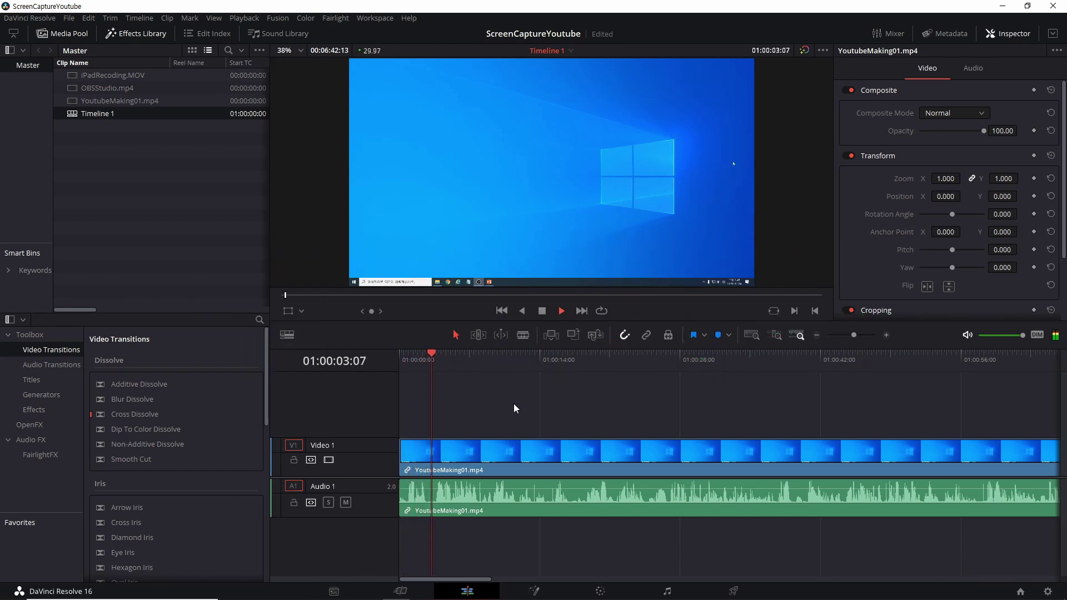
key(space)
key(space)
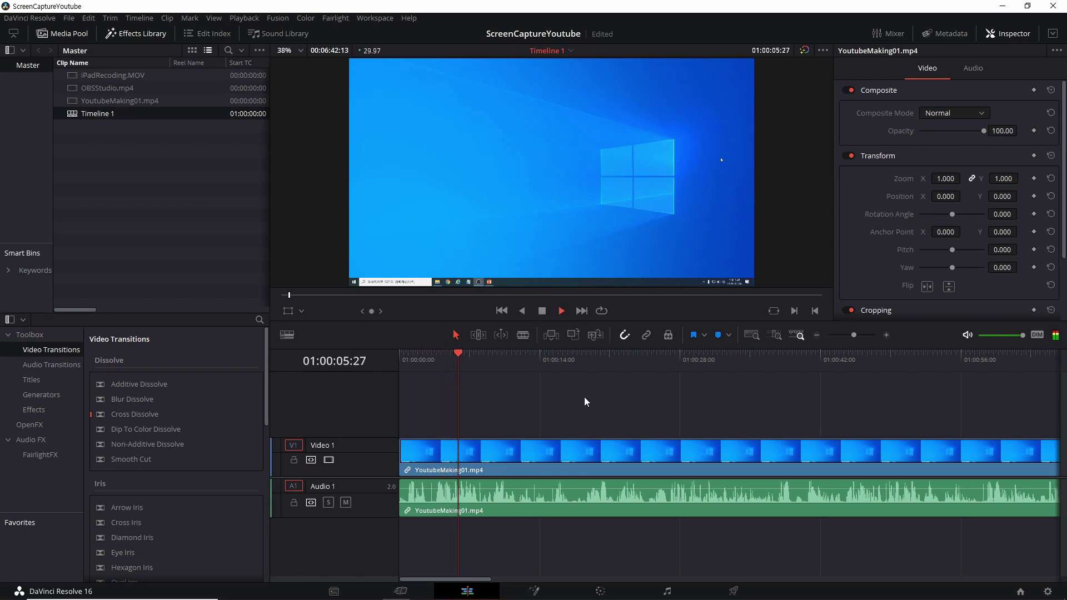
click(547, 363)
click(600, 363)
key(space)
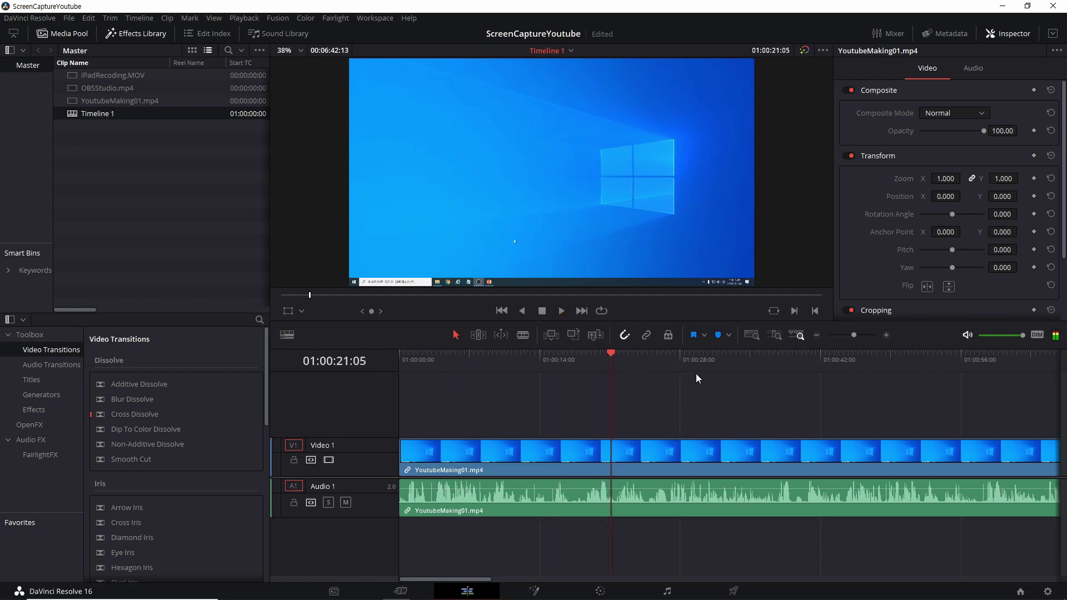
click(656, 362)
click(699, 363)
click(735, 362)
click(667, 362)
click(735, 363)
click(671, 365)
click(689, 367)
click(768, 372)
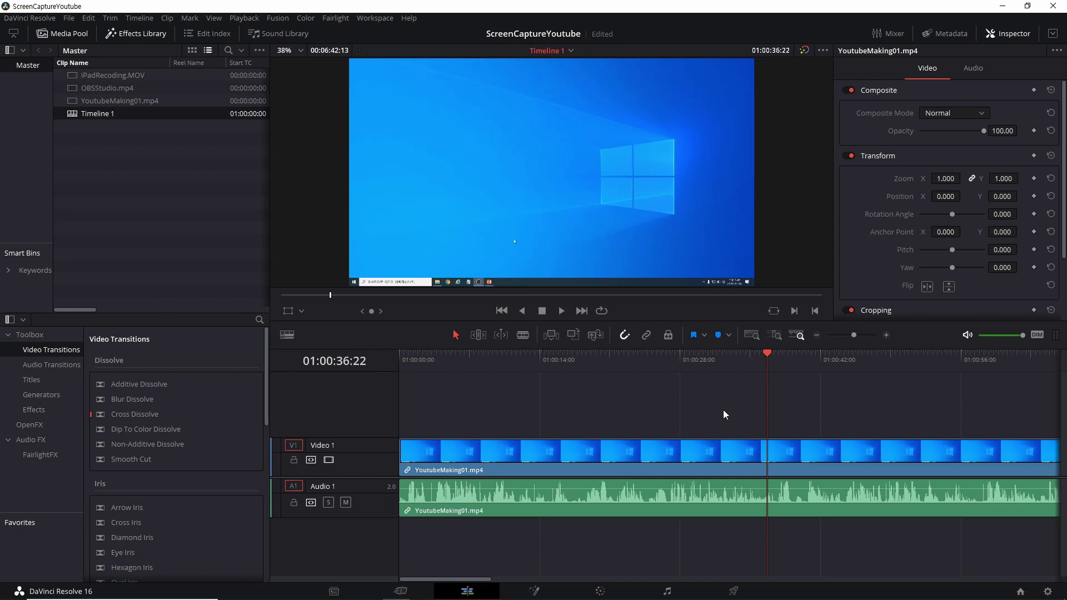
click(761, 366)
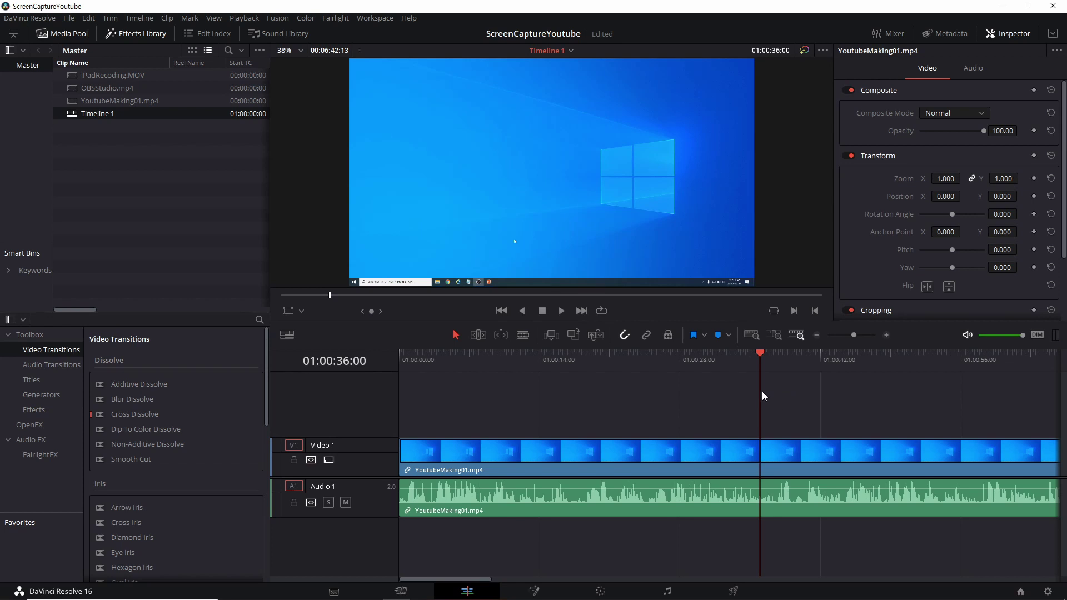
scroll(762, 391, up, 3)
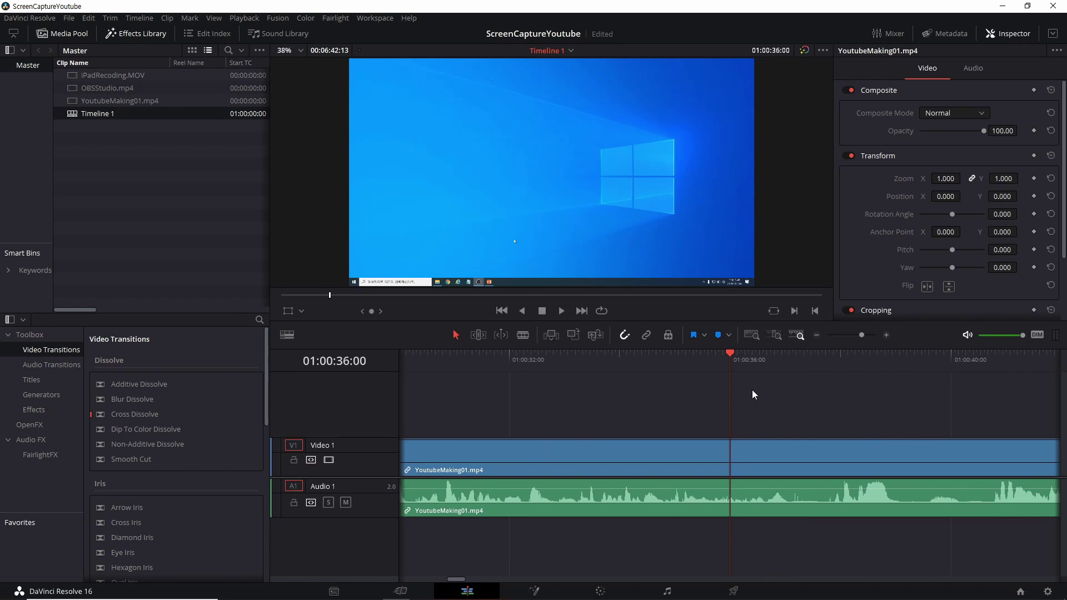
scroll(749, 388, down, 5)
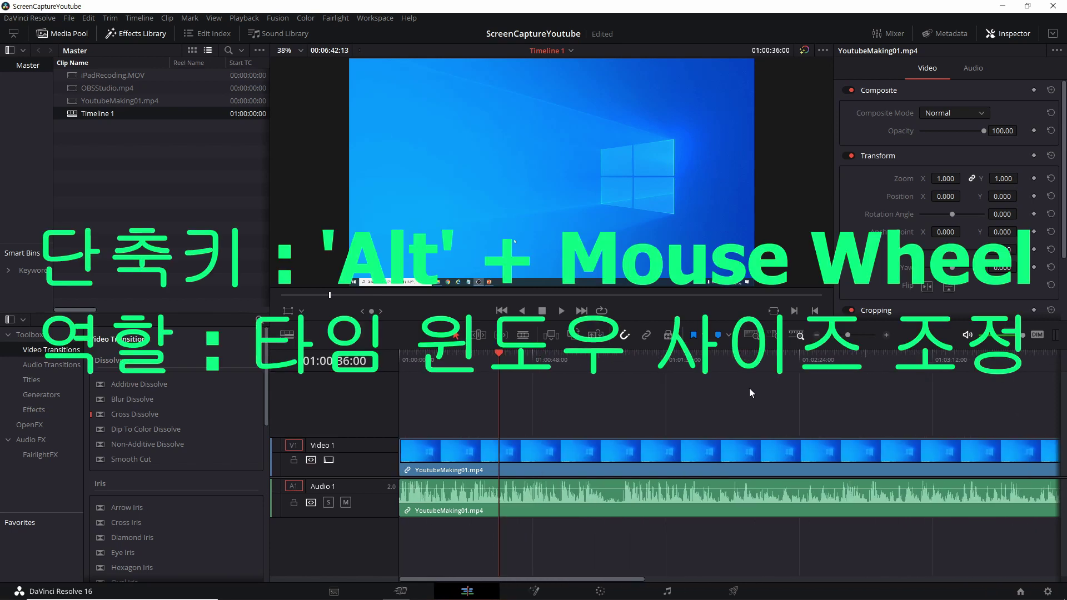
scroll(749, 393, down, 2)
key(End)
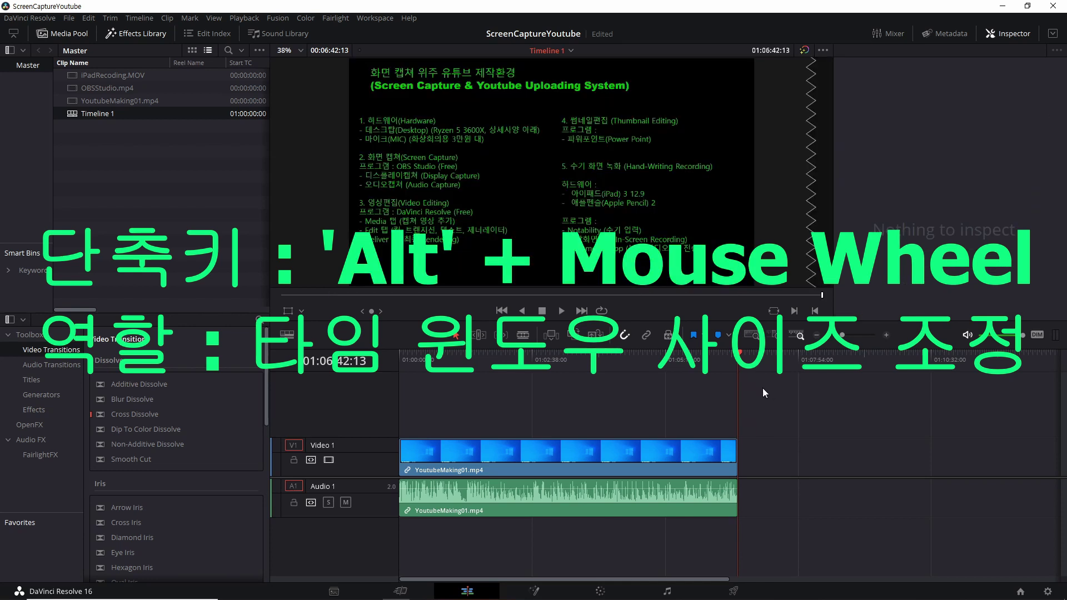
drag(730, 363, 735, 363)
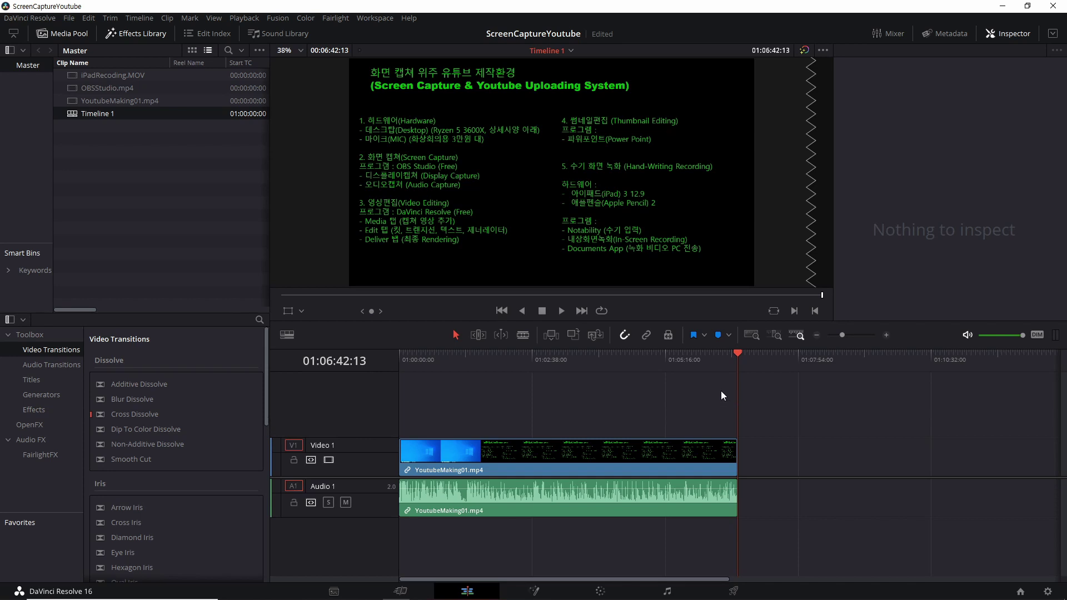
drag(692, 364, 715, 363)
click(599, 362)
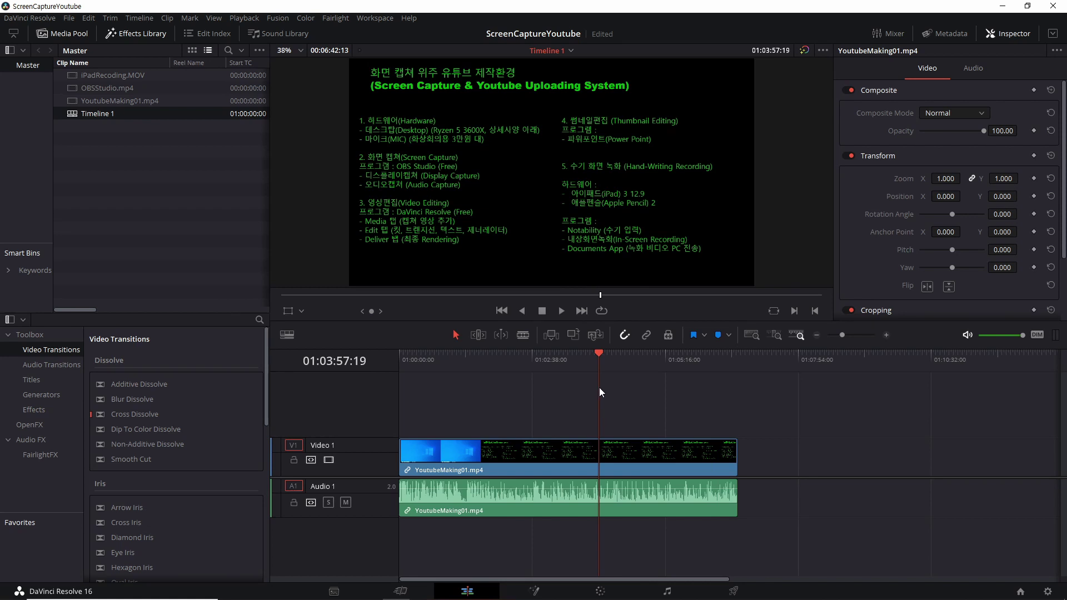
key(ctrl+minus)
key(ctrl+equal)
key(ctrl+equal)
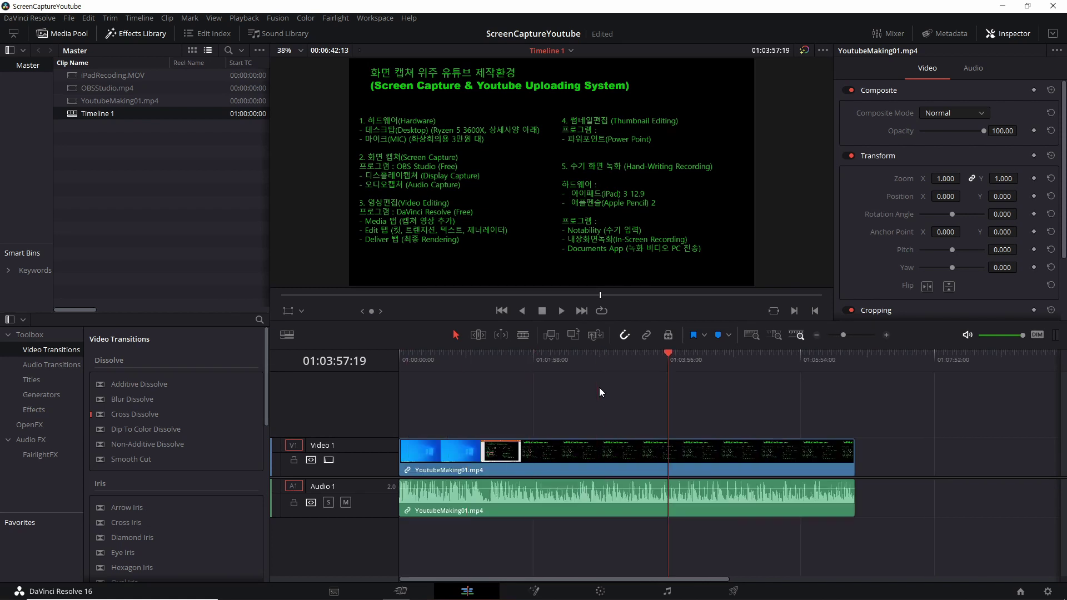
key(ctrl+equal)
key(ctrl+minus)
key(ctrl+minus)
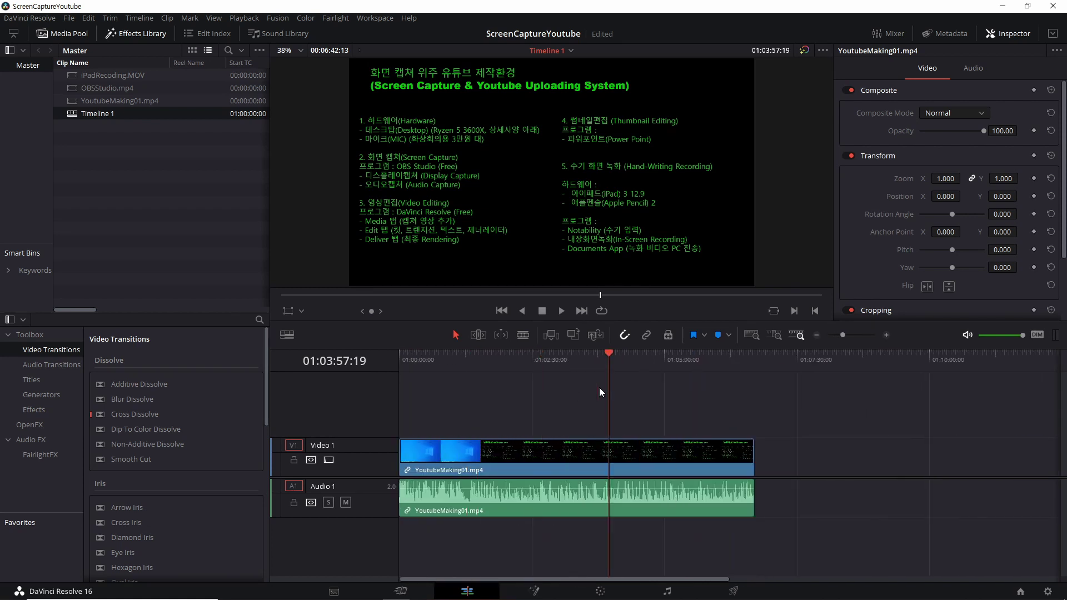
key(space)
key(space)
drag(502, 359, 403, 373)
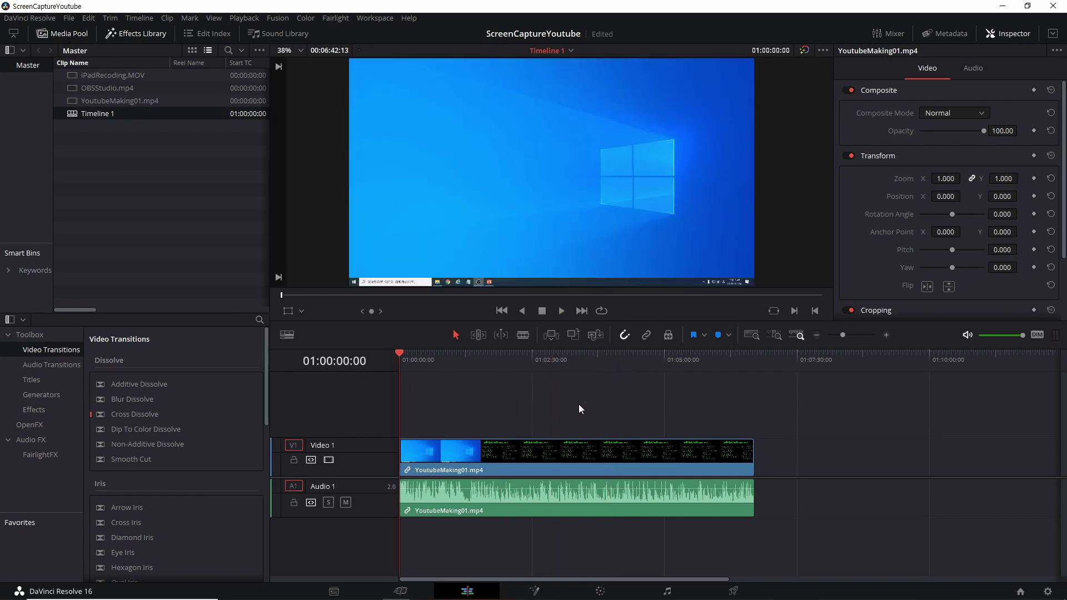
key(space)
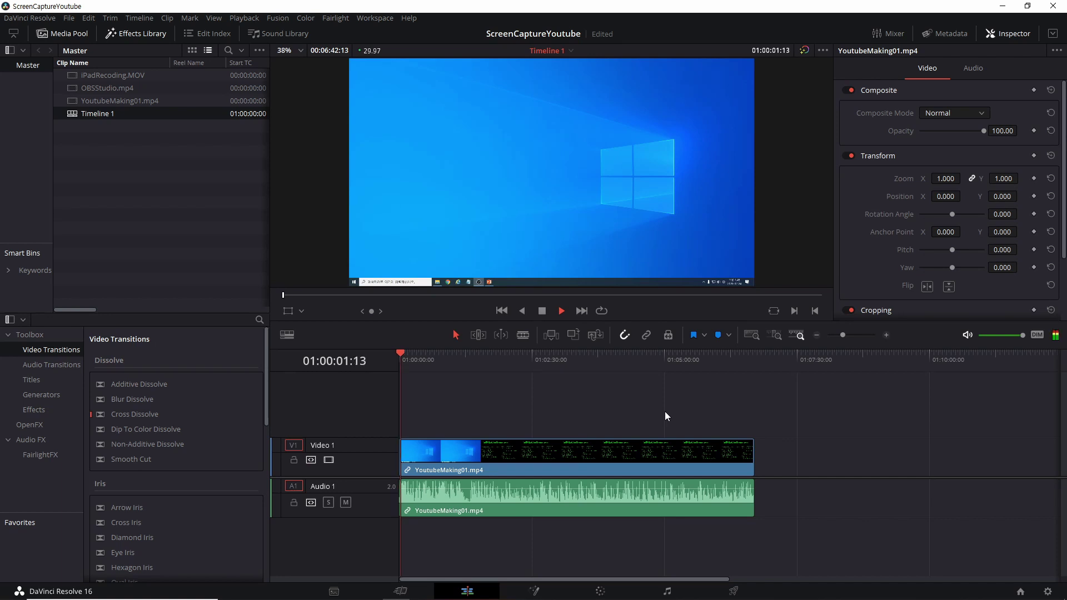
key(space)
Add a plain Text title on a new Video 2 track above the recording.
click(31, 380)
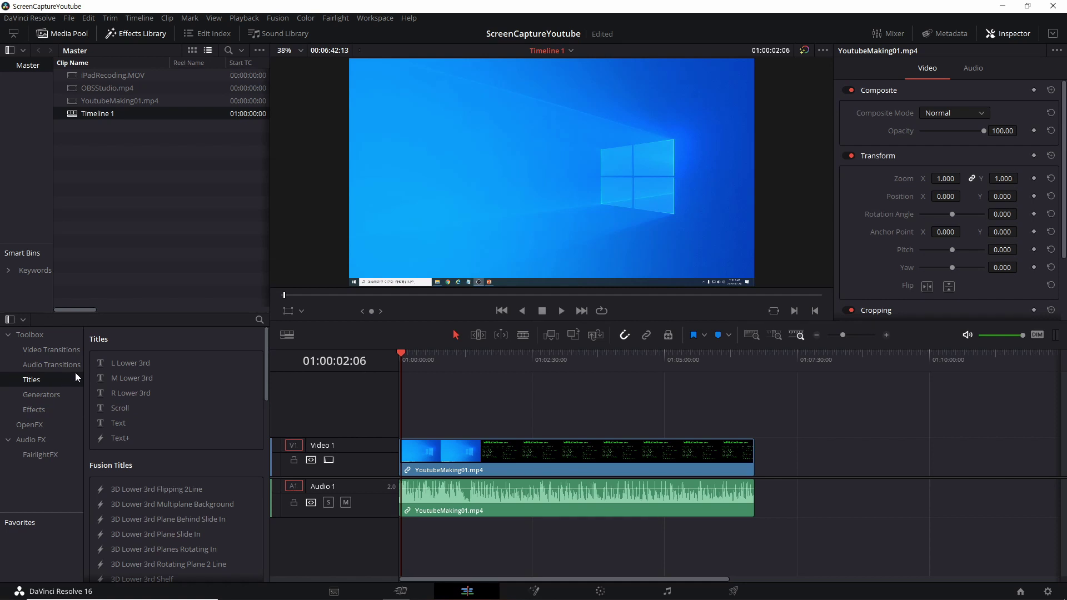
click(127, 421)
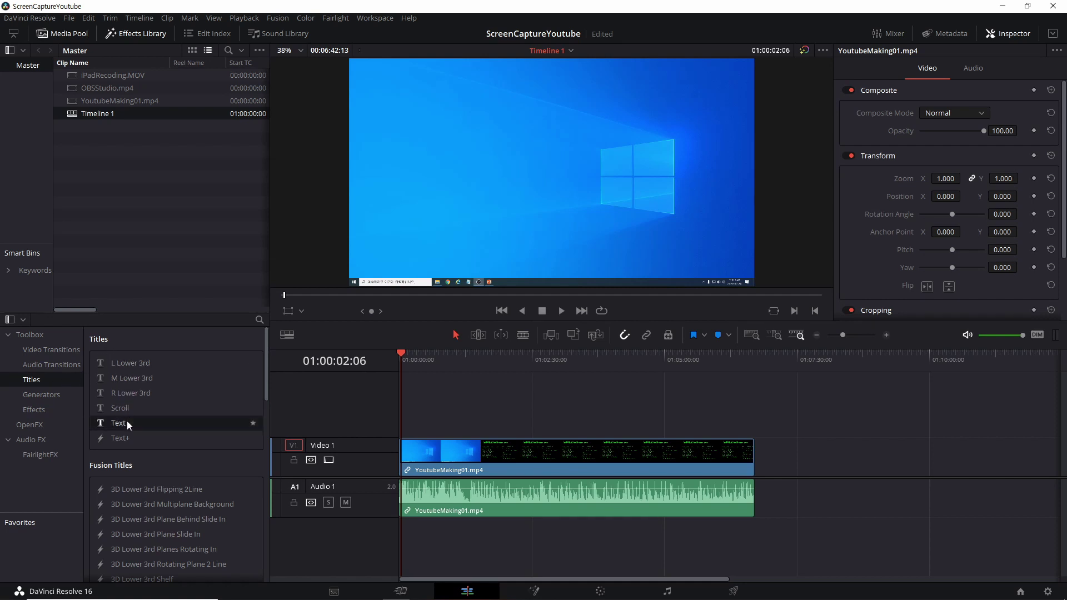
drag(377, 408, 409, 416)
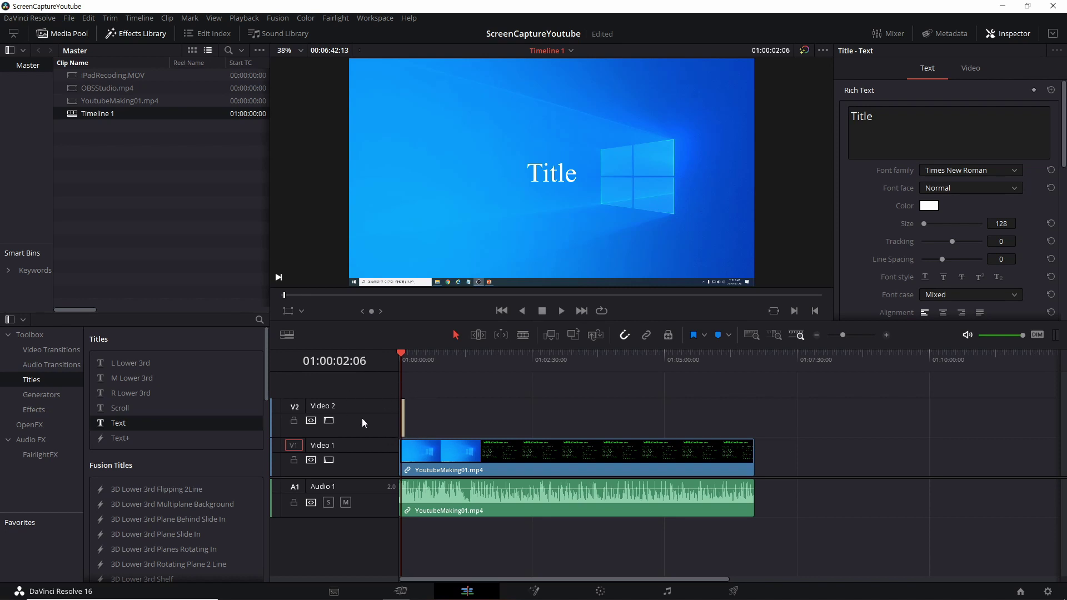
scroll(417, 413, up, 5)
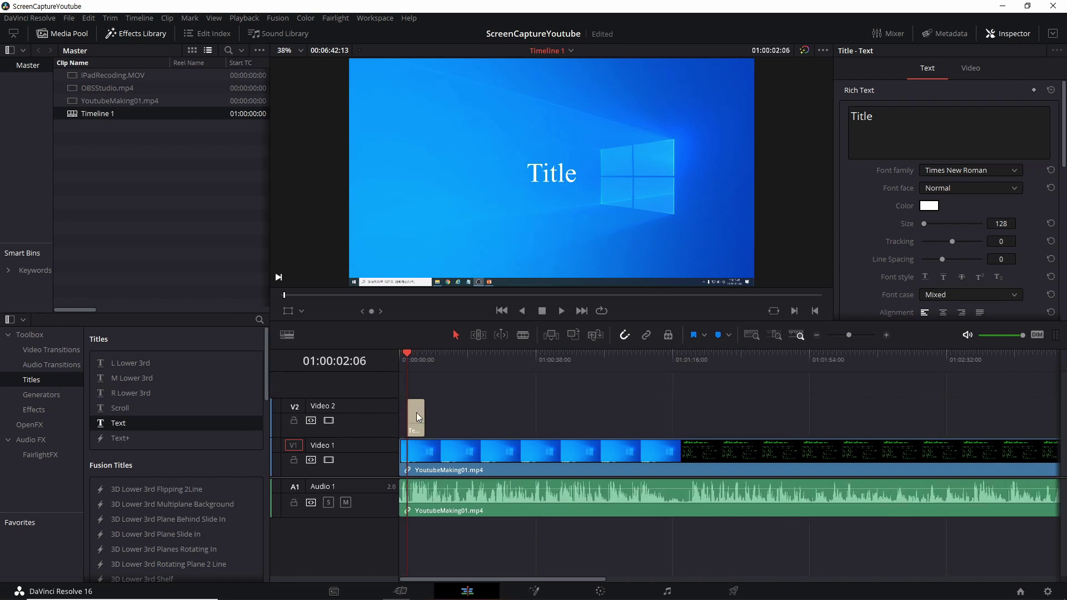
scroll(417, 413, up, 3)
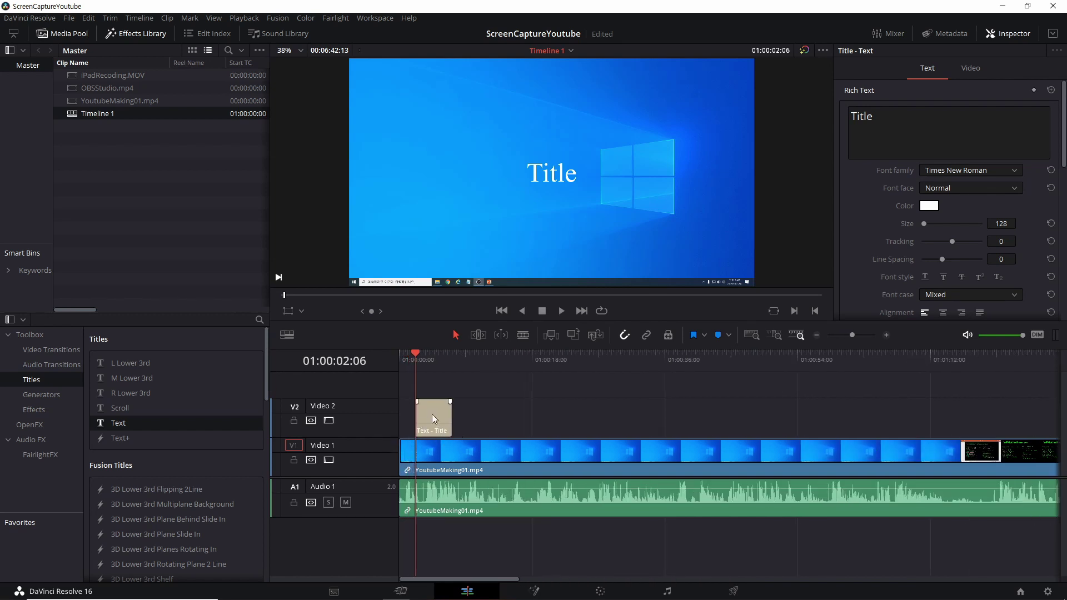
mouse_move(429, 414)
mouse_down()
mouse_move(413, 419)
mouse_move(591, 419)
mouse_move(409, 419)
mouse_up()
Align the title clip at the timeline start, play from the start, then stop playback.
click(408, 417)
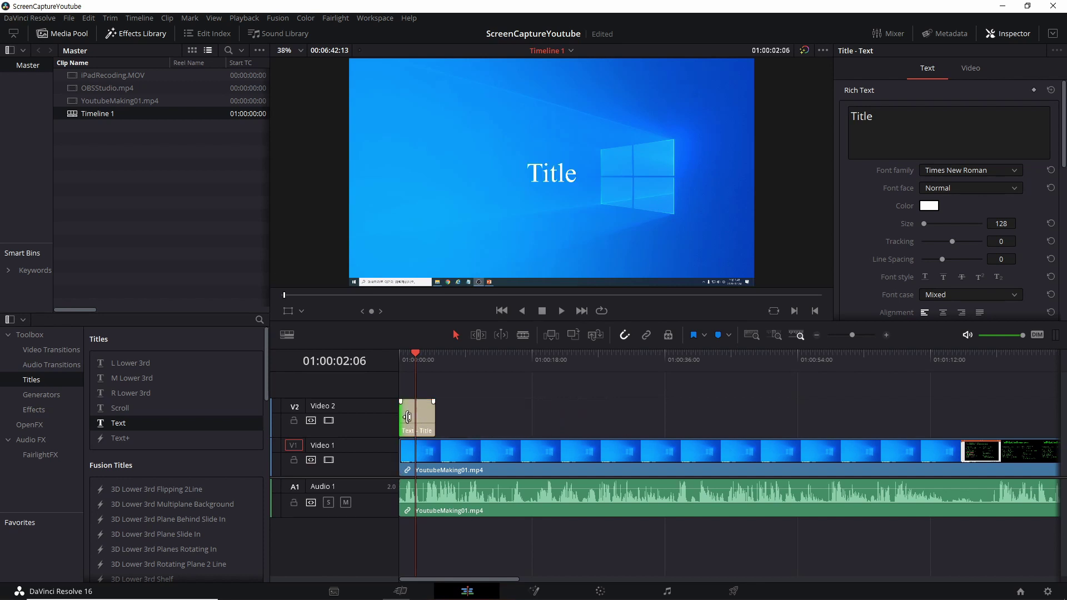
mouse_move(413, 414)
mouse_down()
mouse_move(478, 415)
mouse_move(404, 416)
mouse_up()
key(Home)
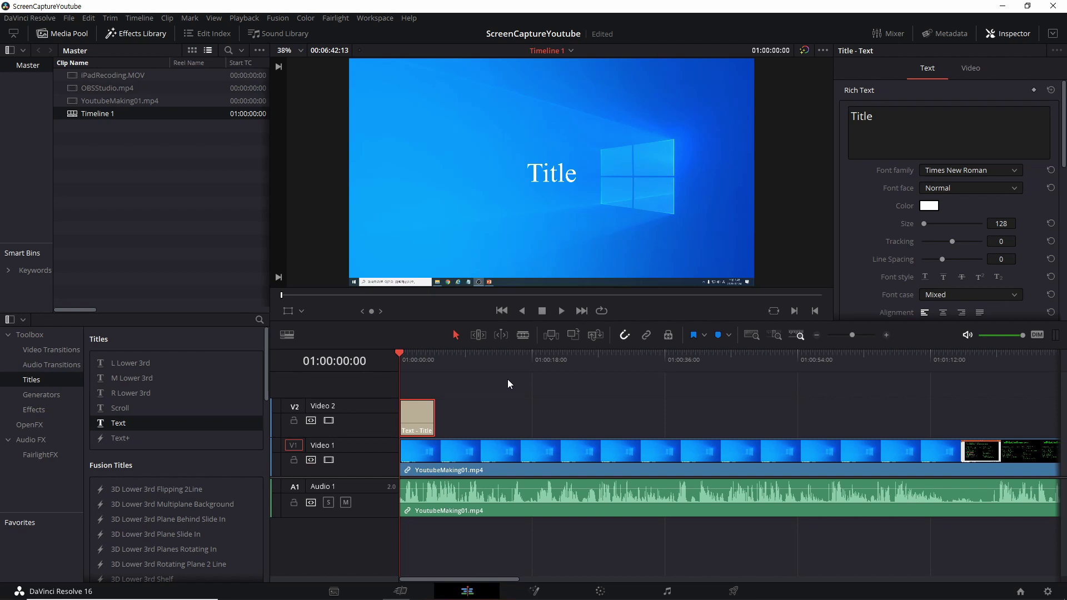
key(space)
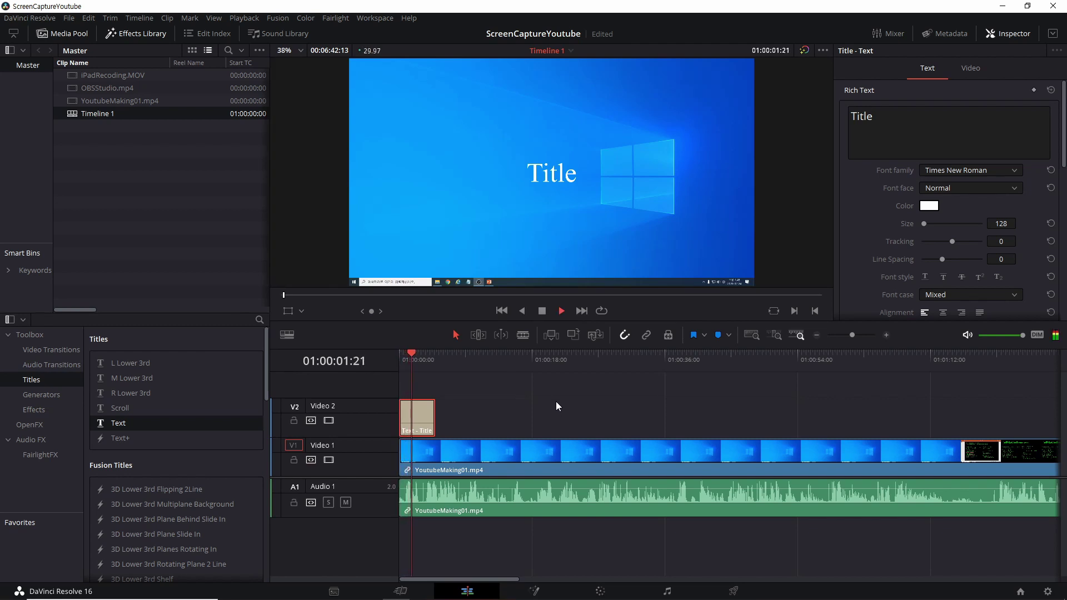
key(space)
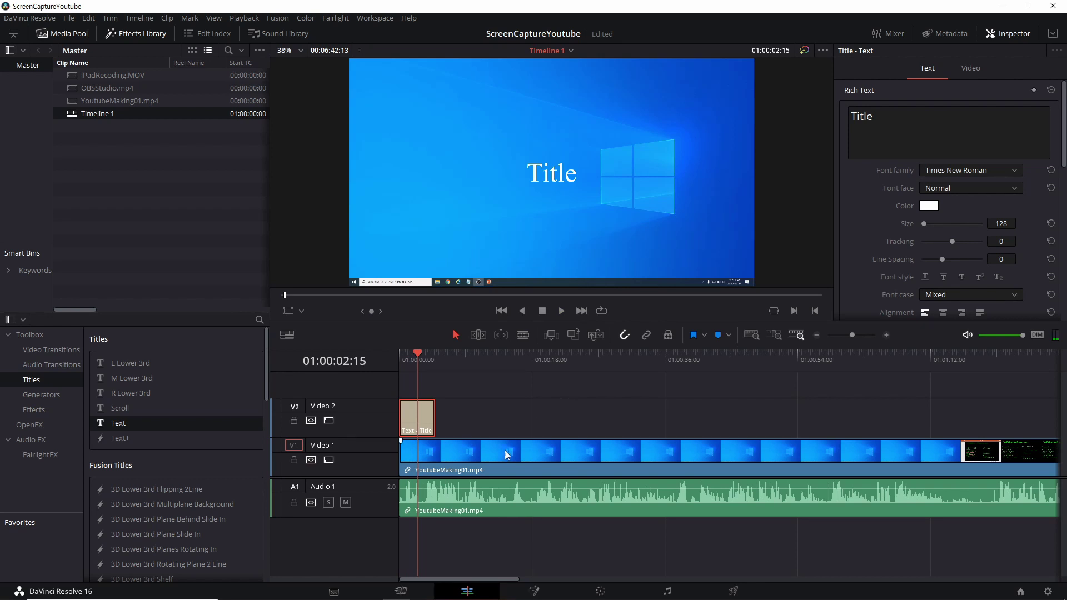
click(542, 497)
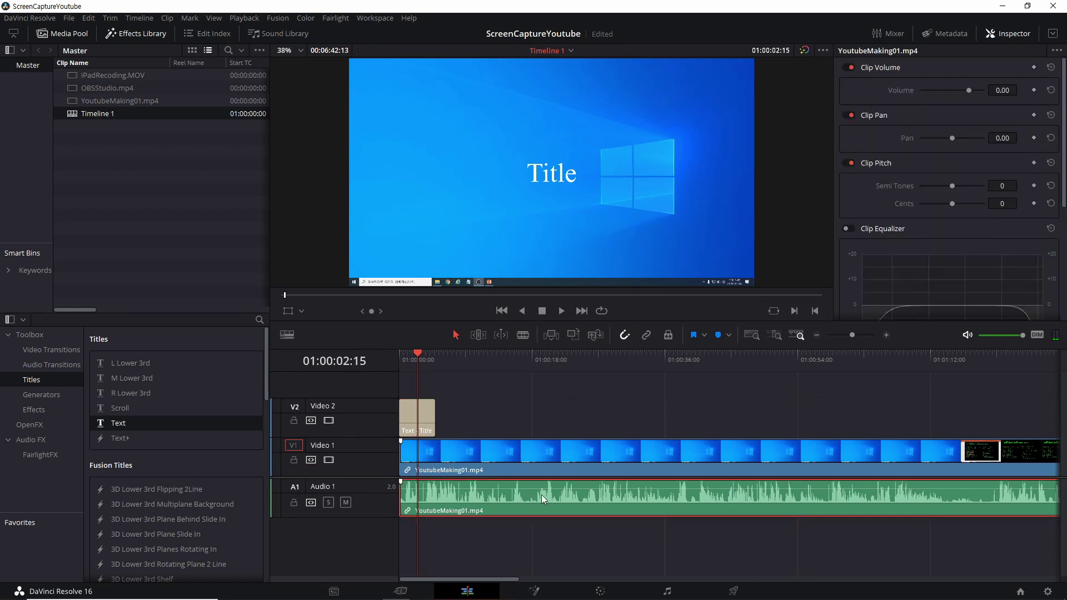
Select the A1 audio clip, drag its Clip Volume down, then reset it to 0.00.
click(550, 457)
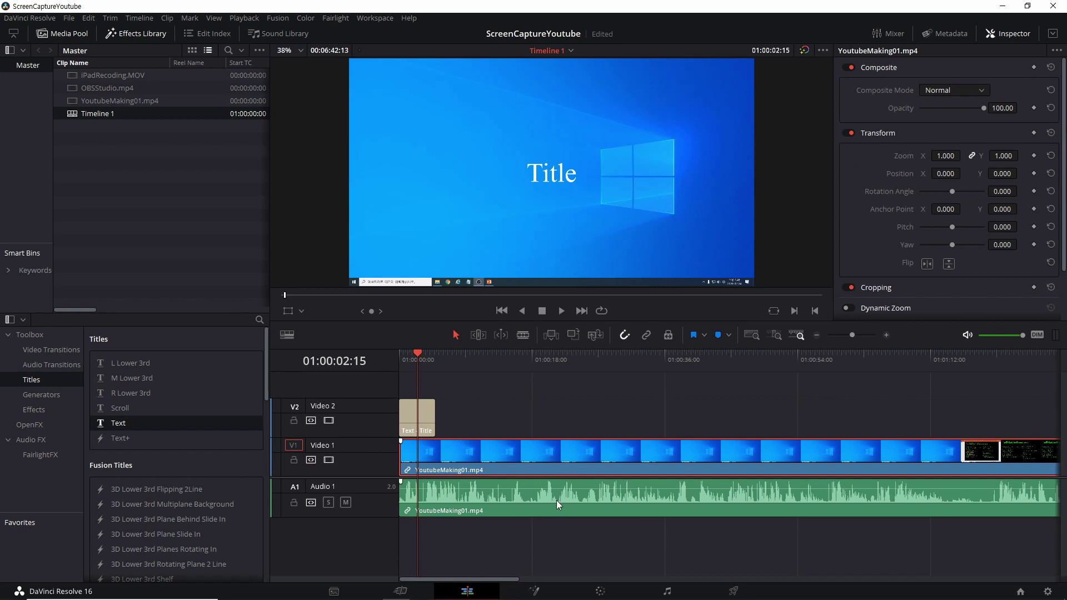
click(558, 500)
click(514, 455)
click(512, 503)
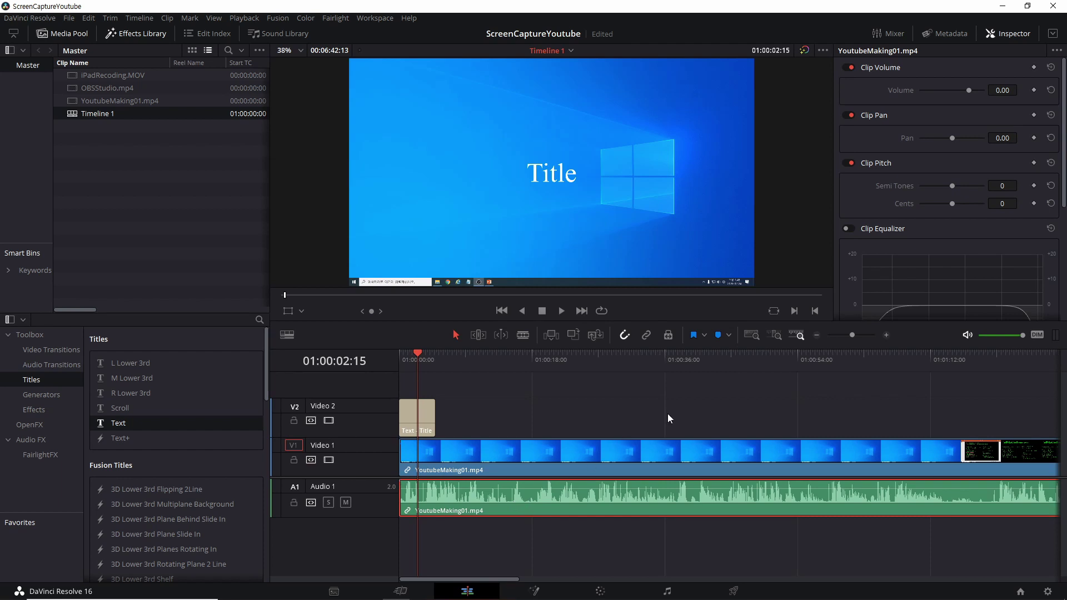
mouse_move(1002, 90)
mouse_down()
mouse_move(990, 90)
mouse_move(1023, 90)
mouse_move(1009, 90)
mouse_up()
click(1003, 90)
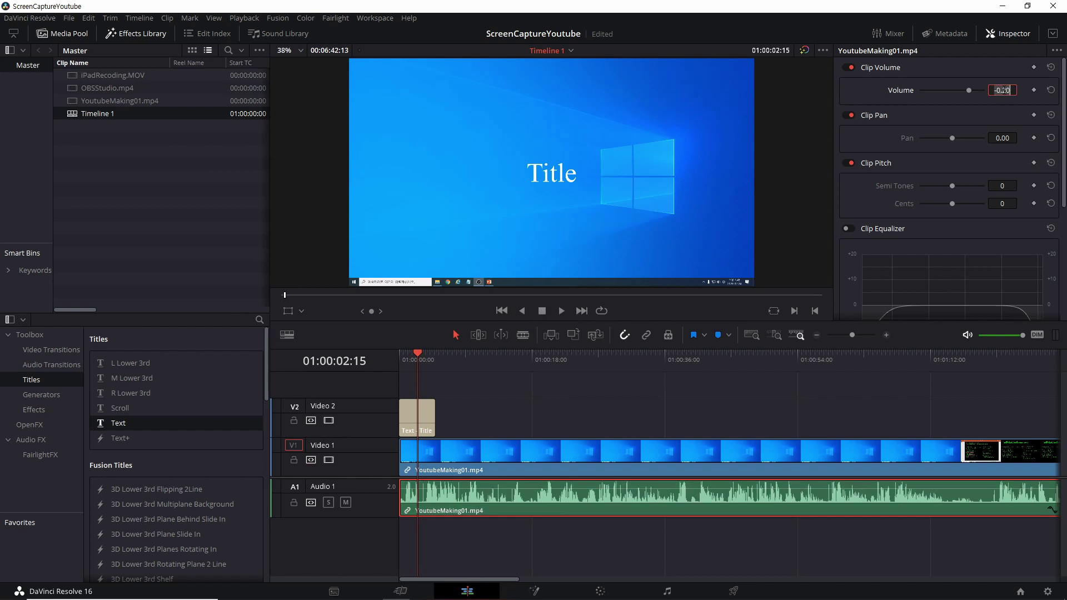
text(0)
key(Return)
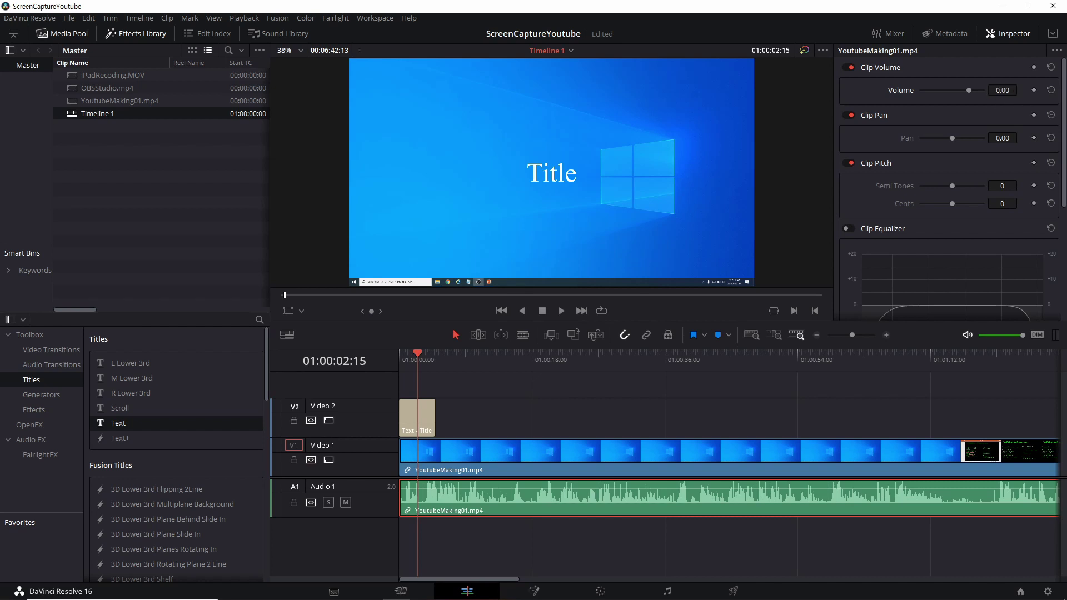
Drag the Clip Volume up, set it back to 0.00, and move the playhead near the start.
drag(1021, 90, 1034, 144)
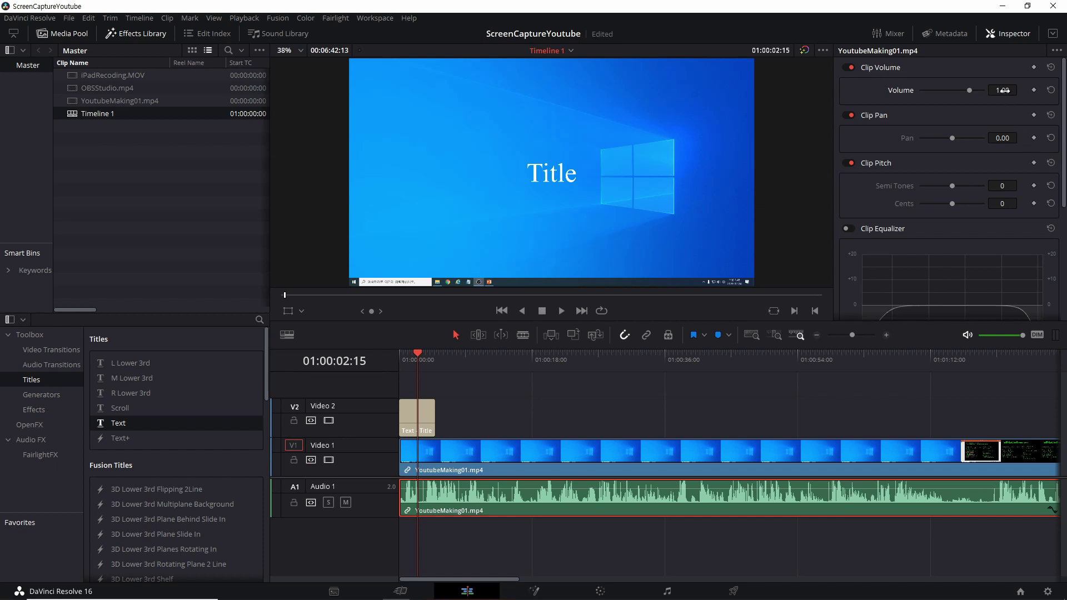
scroll(1003, 90, down, 5)
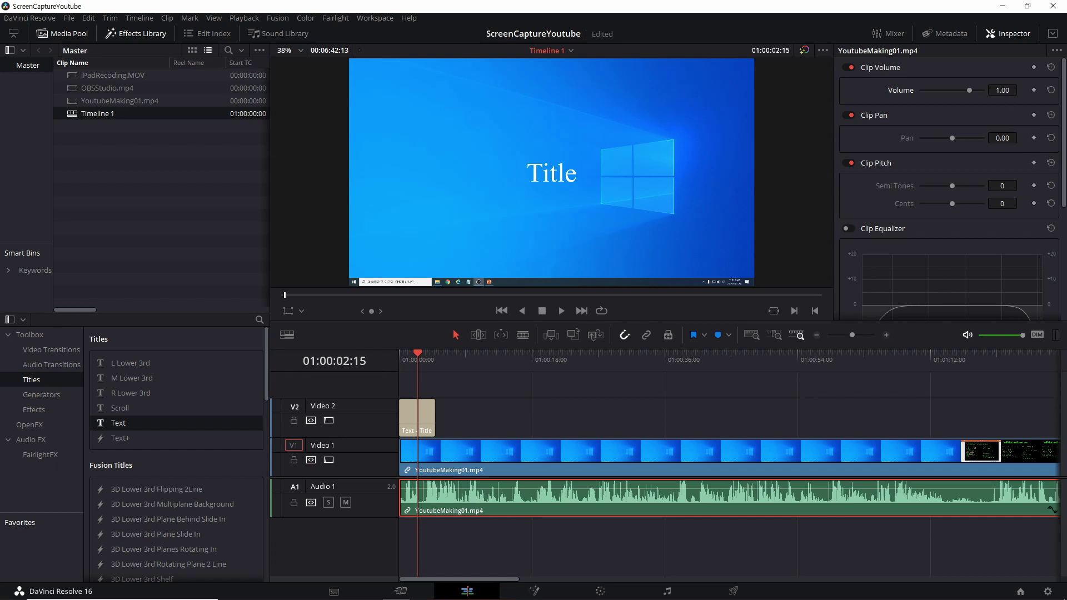
click(1004, 91)
text(0)
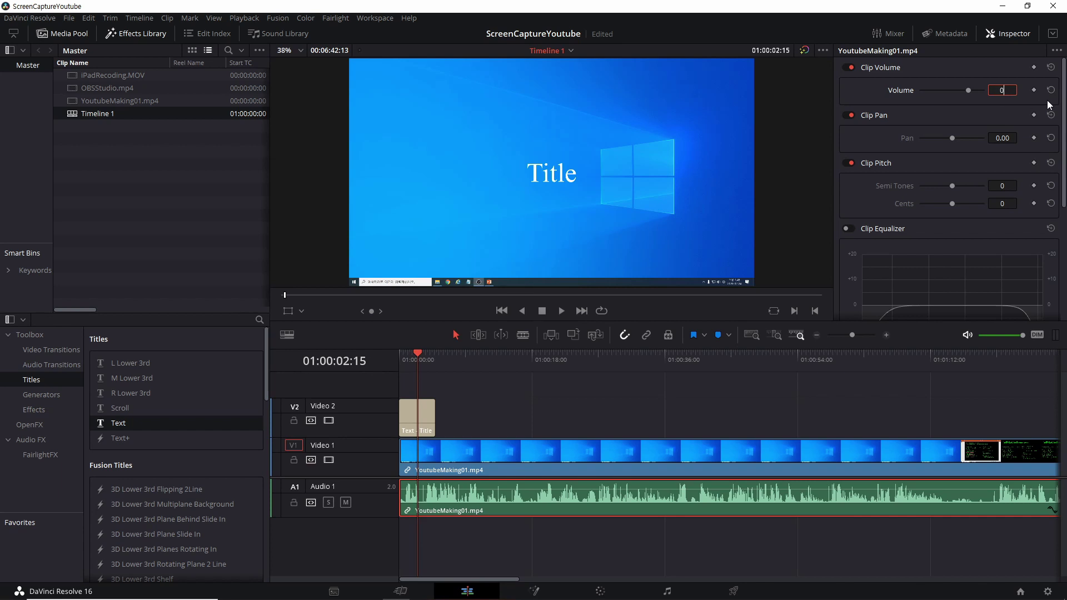
key(Return)
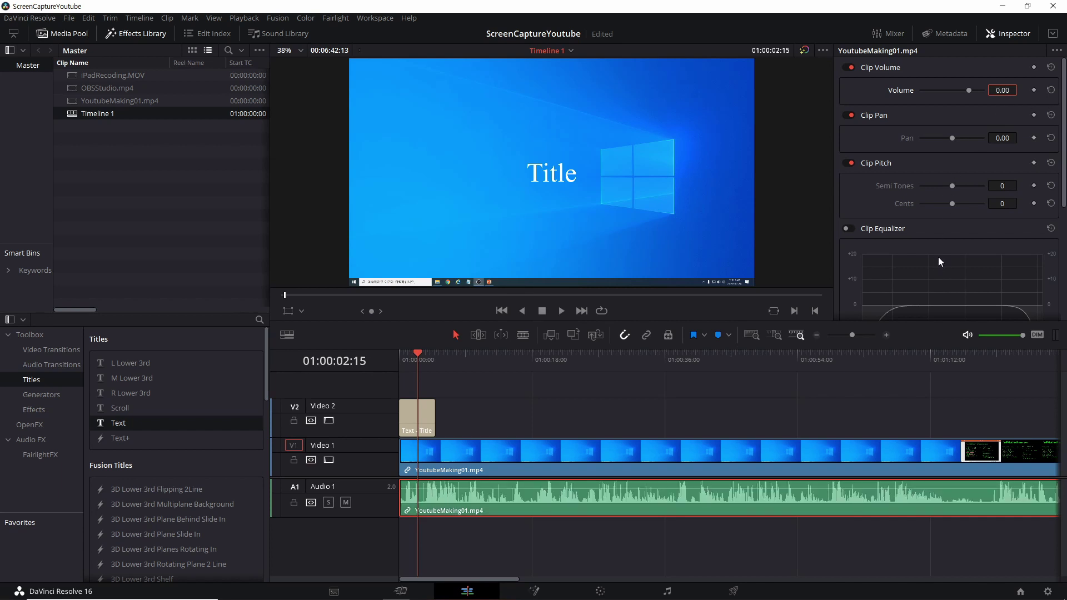
click(465, 359)
click(415, 358)
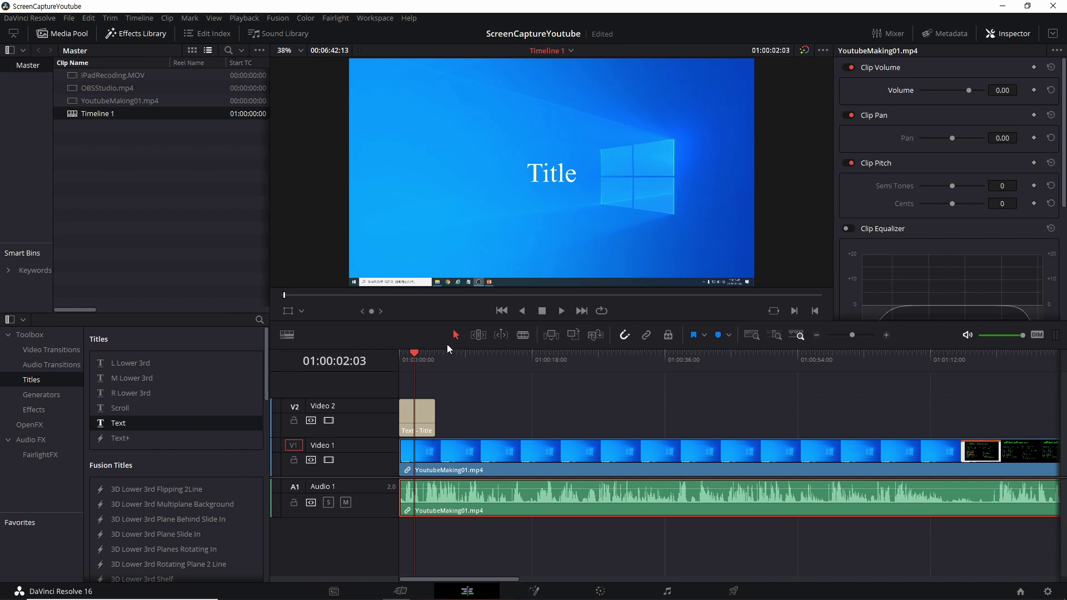
Replace 'Title' with the one-line Korean greeting 안녕하세요! followed by the creator's name.
click(427, 418)
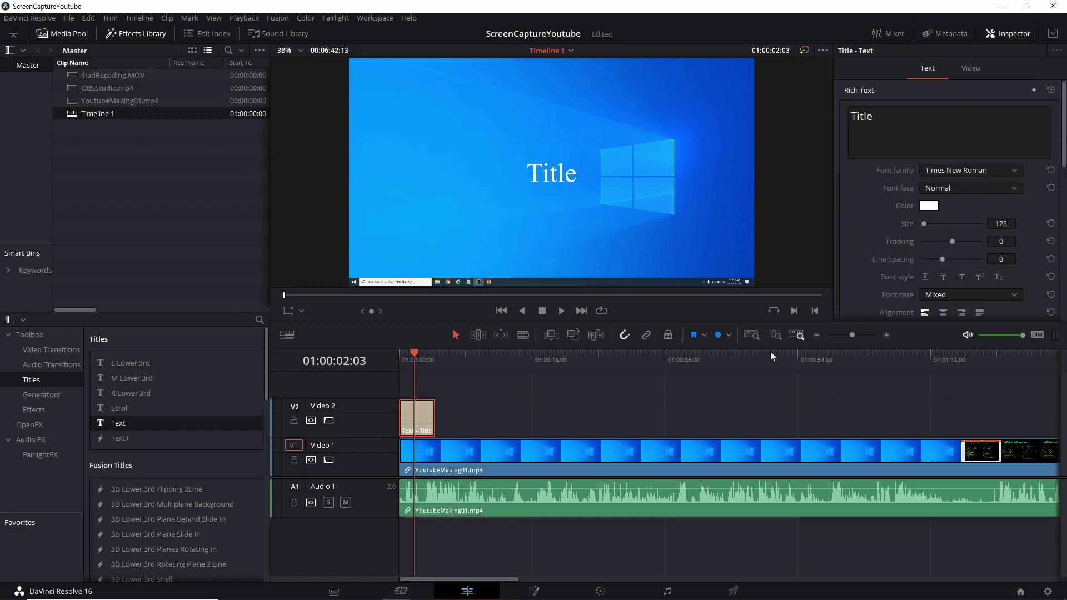
click(889, 117)
key(ctrl+a)
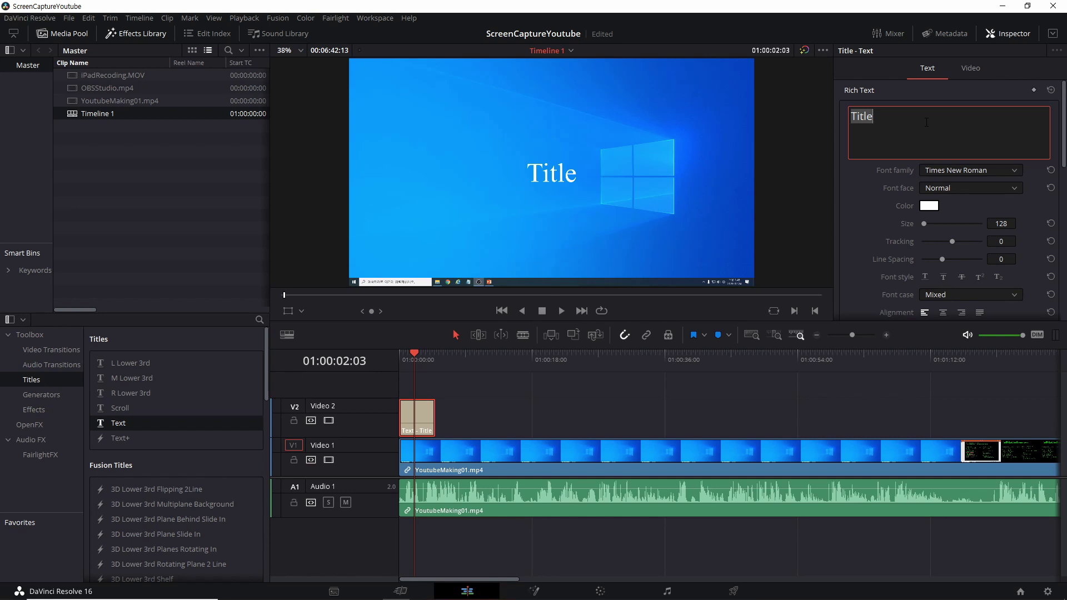
text(ㅇ안녕하)
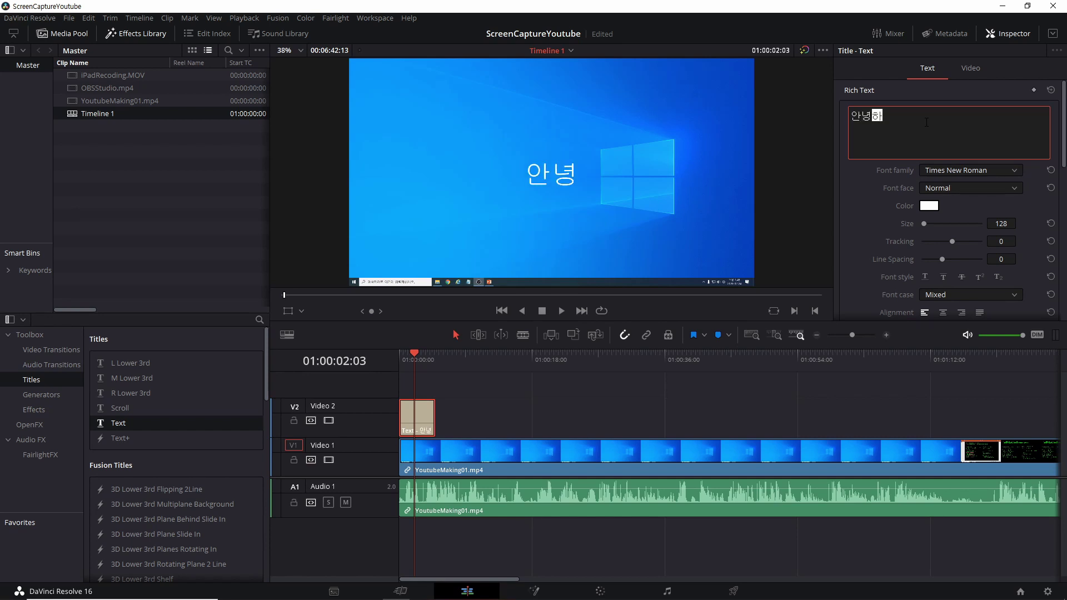
text(세요!)
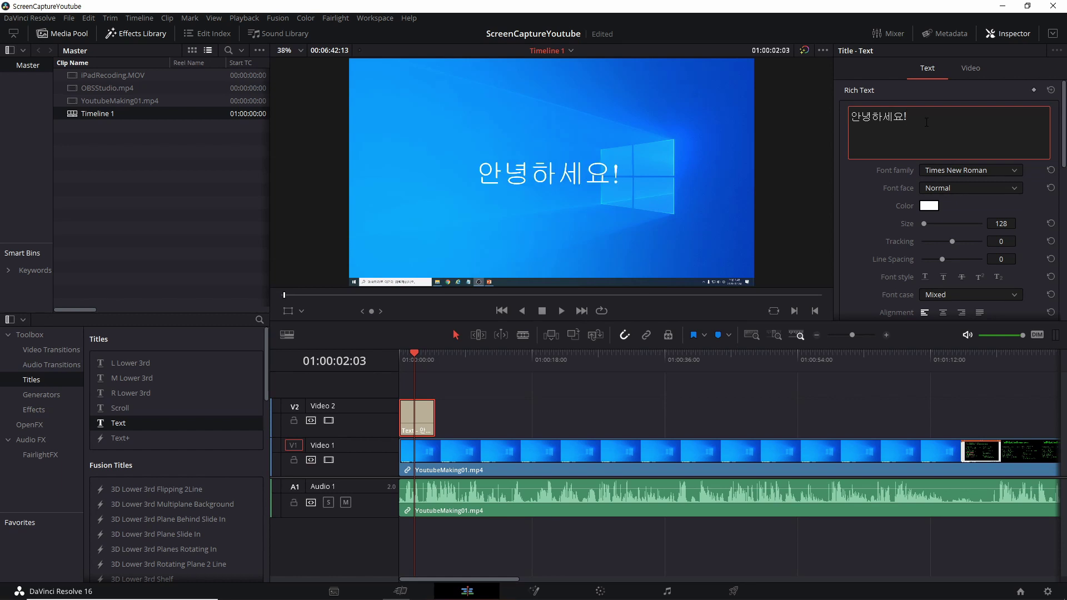
text( actruce 입니다.)
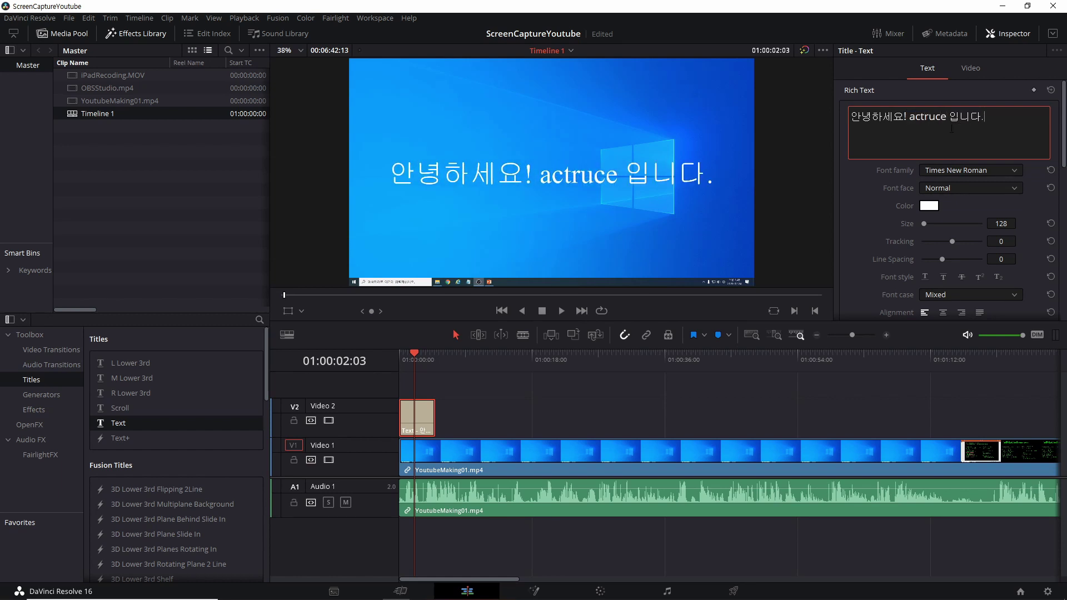
key(Return)
text(ㅇㅇㅇㅇ)
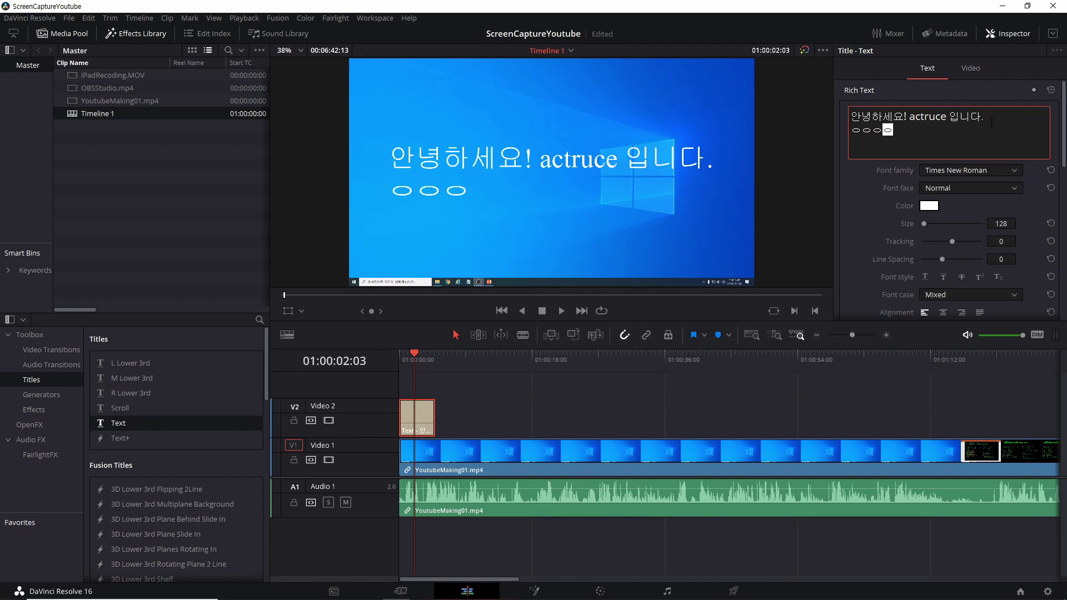
text( ㅇㅇㅇㅇㅇ)
key(Return)
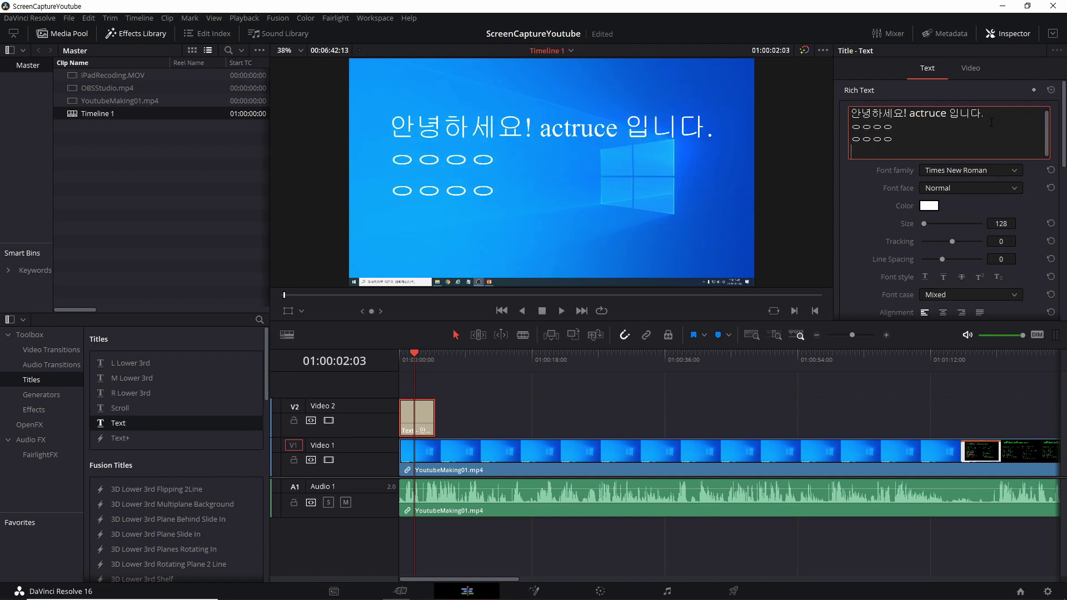
key(BackSpace)
key(BackSpace)
key(BackSpace)
key(BackSpace)
key(BackSpace)
key(BackSpace)
key(BackSpace)
key(BackSpace)
key(BackSpace)
key(BackSpace)
key(BackSpace)
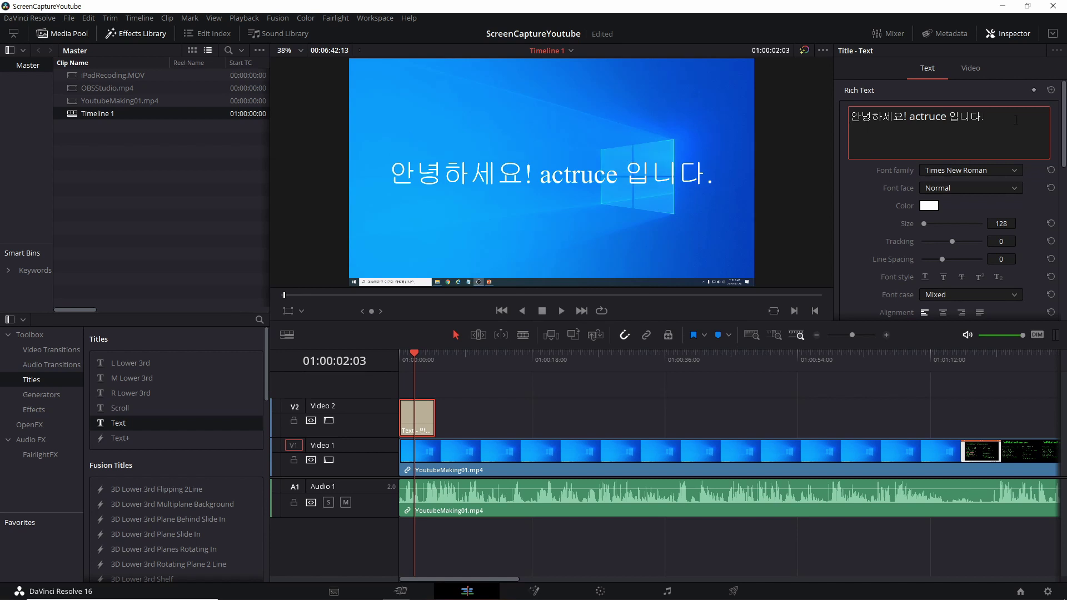
click(997, 170)
Set the greeting's font to Arial Black and its colour to bright green (#00ff7f).
scroll(995, 289, down, 10)
scroll(1017, 362, up, 10)
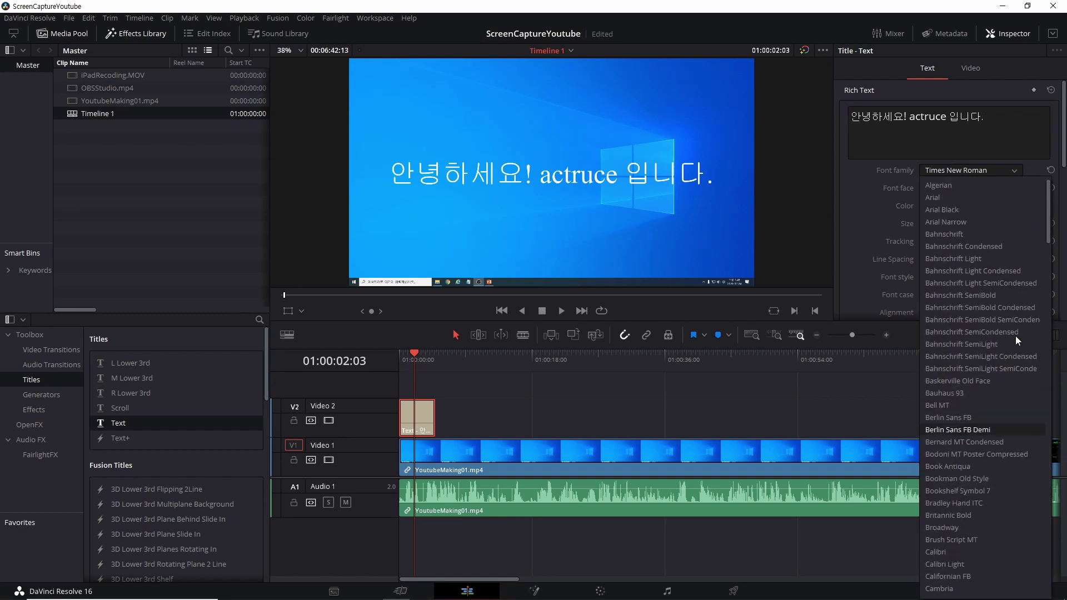
click(1005, 211)
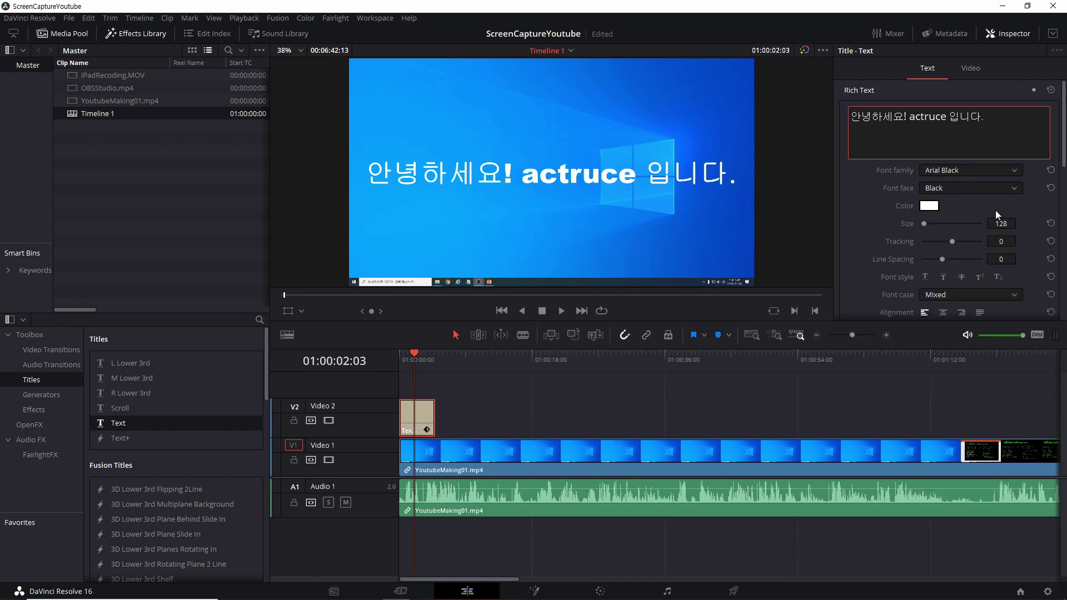
click(937, 207)
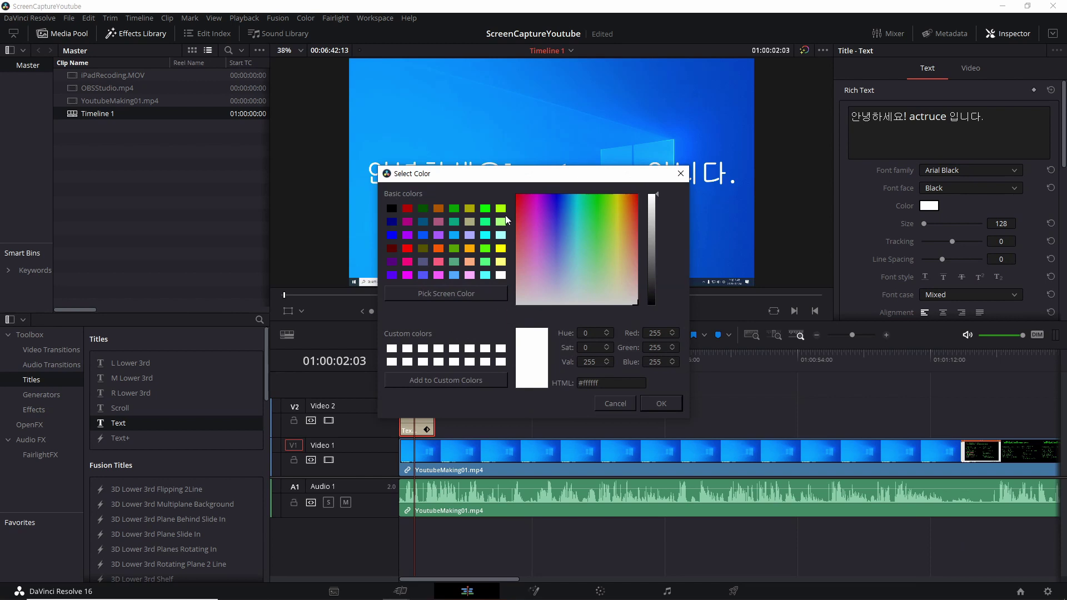
click(486, 222)
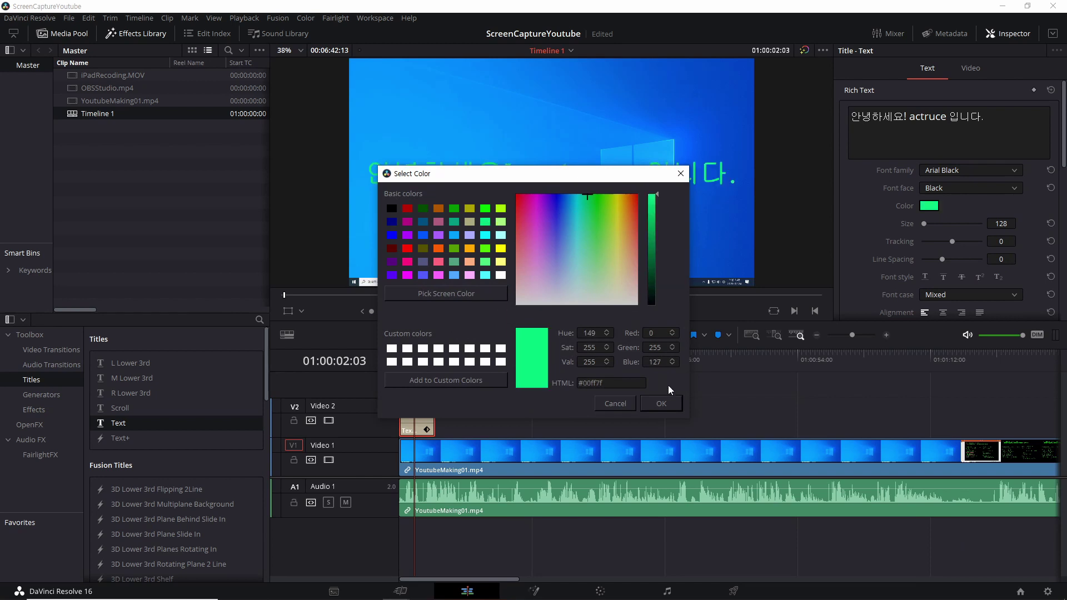
click(662, 404)
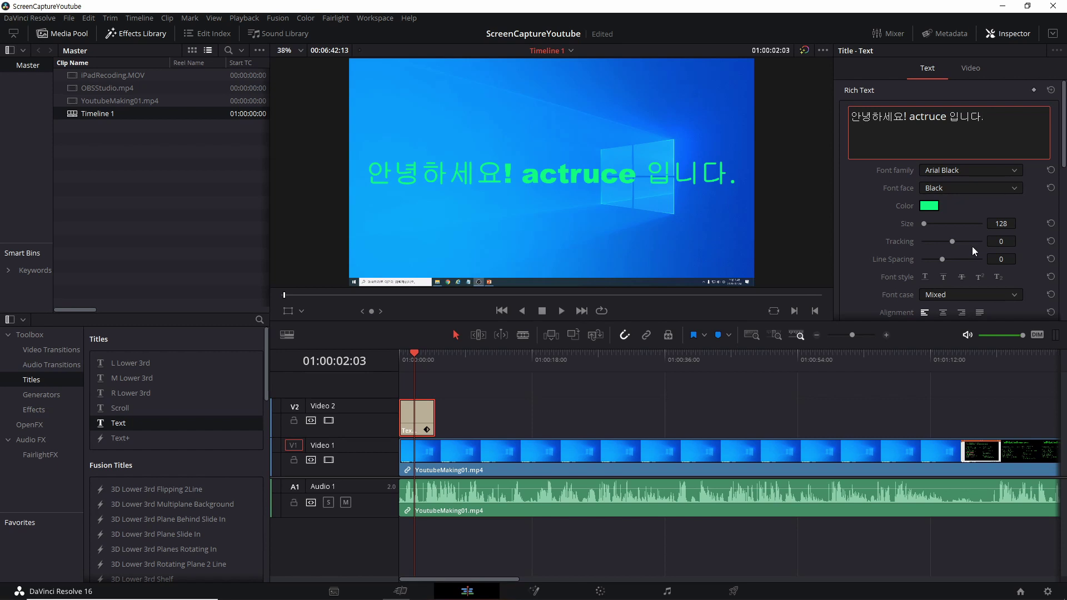
scroll(972, 246, down, 6)
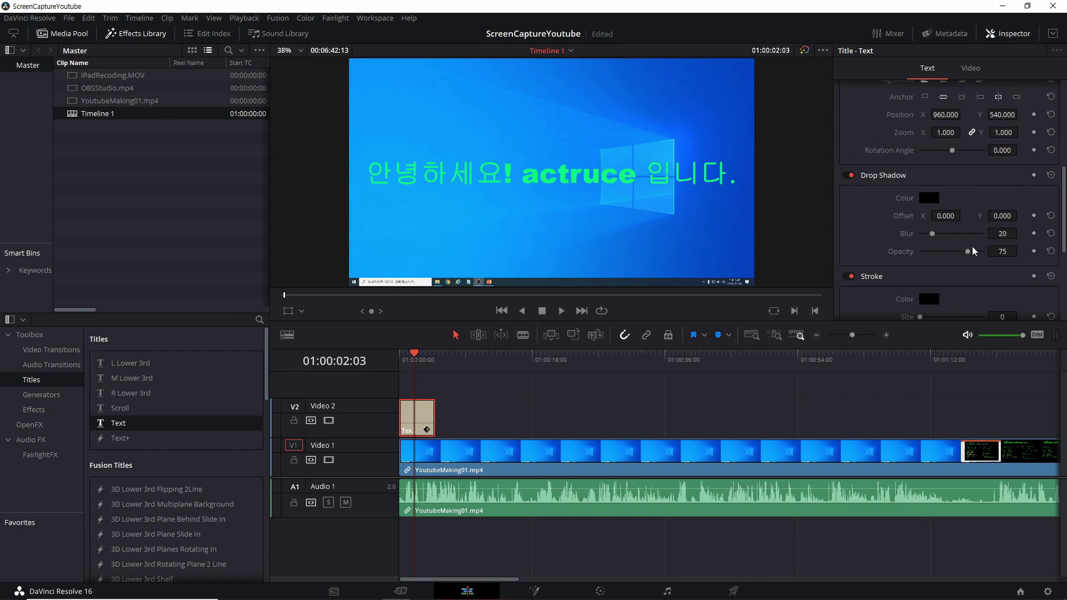
scroll(972, 245, down, 3)
scroll(973, 250, up, 9)
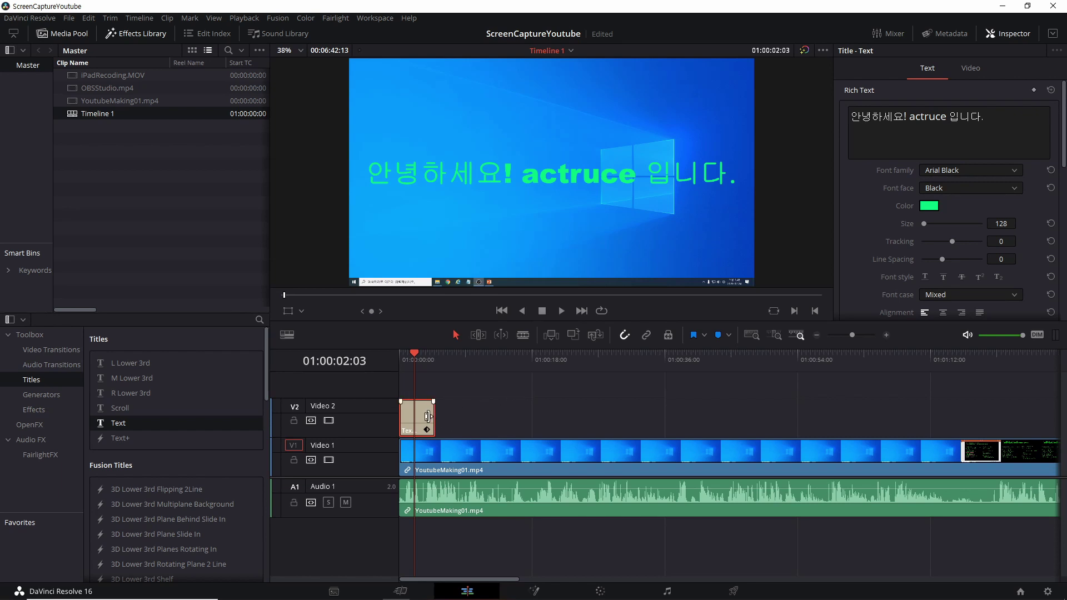
Extend the title clip by about six seconds and return the playhead to 01:00:00:00.
mouse_move(435, 416)
mouse_down()
mouse_move(508, 416)
mouse_move(445, 417)
mouse_up()
mouse_move(445, 417)
mouse_down()
mouse_move(498, 417)
mouse_move(436, 417)
mouse_move(454, 417)
mouse_up()
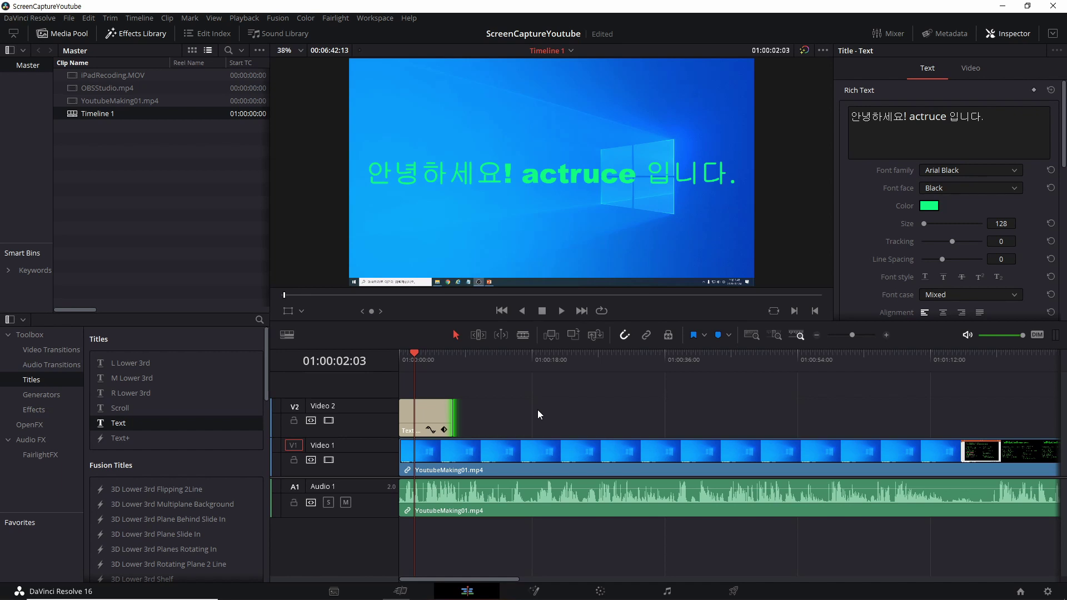
click(401, 355)
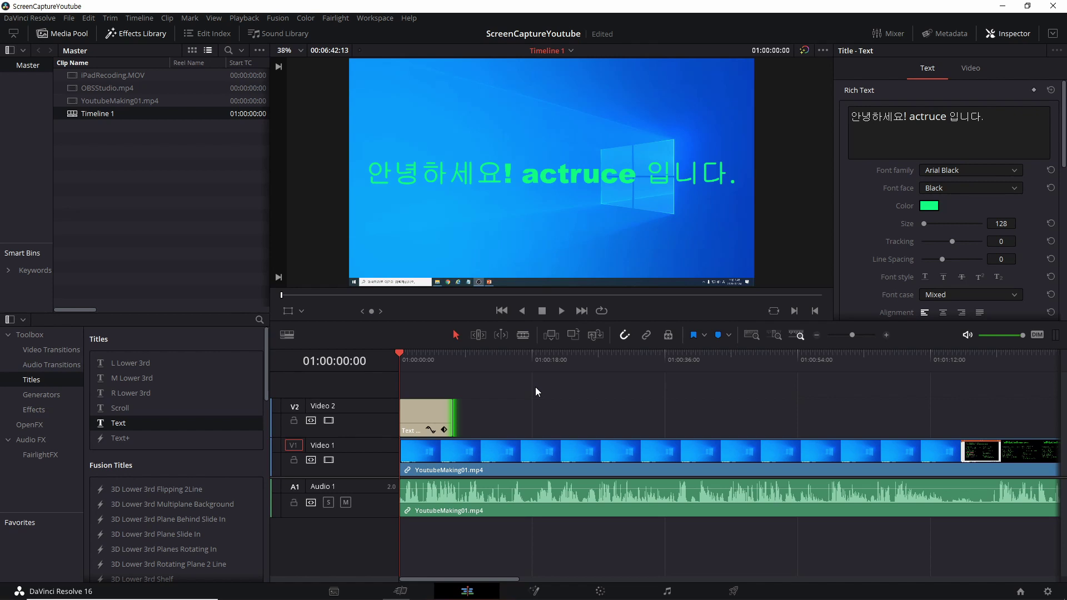
Preview the timeline, then trim the green greeting title's end on Video 2 slightly shorter.
key(space)
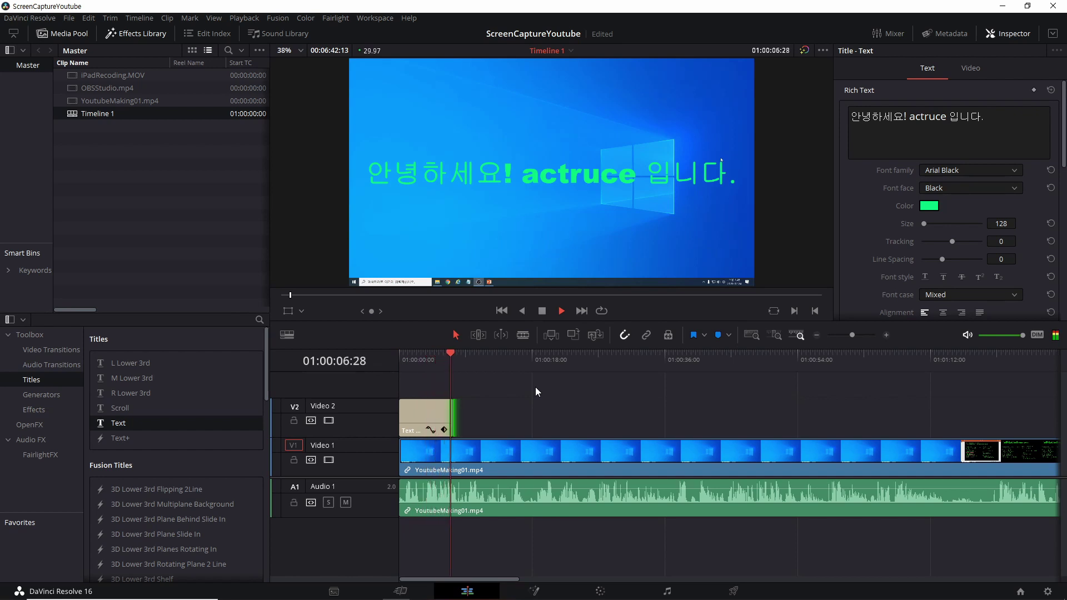
key(space)
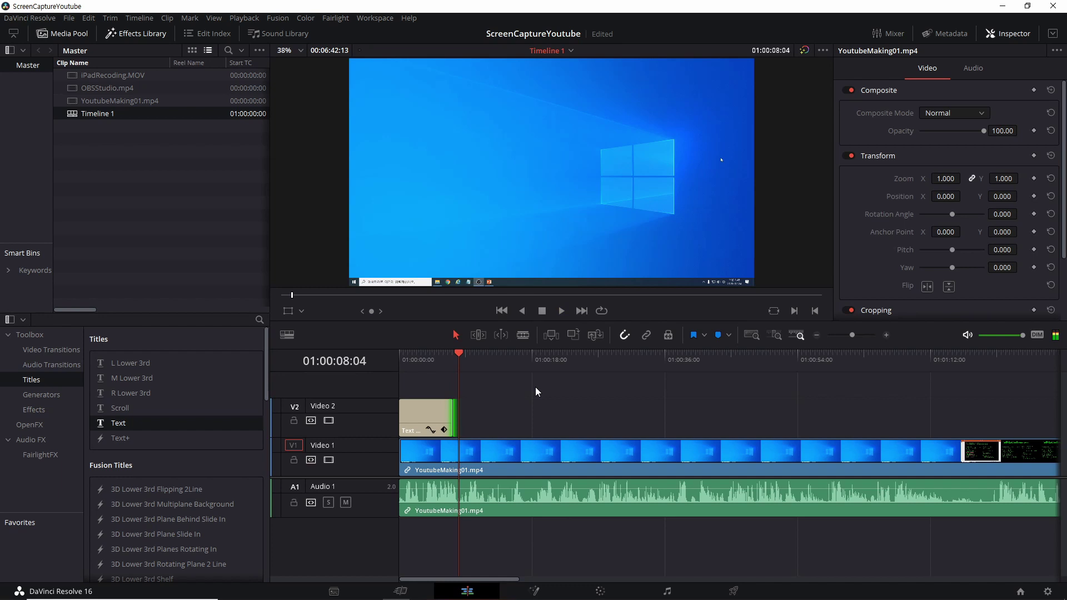
click(448, 414)
drag(455, 418, 443, 417)
click(402, 375)
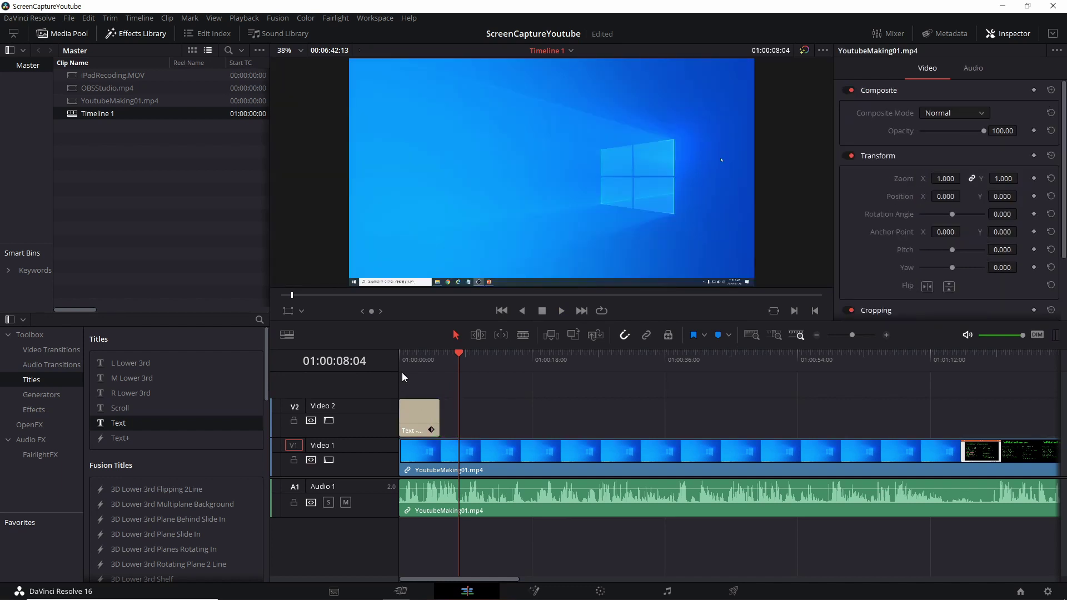
Replay from the start and trim the title's end 16 frames earlier, to about 01:00:05:02.
key(Home)
key(space)
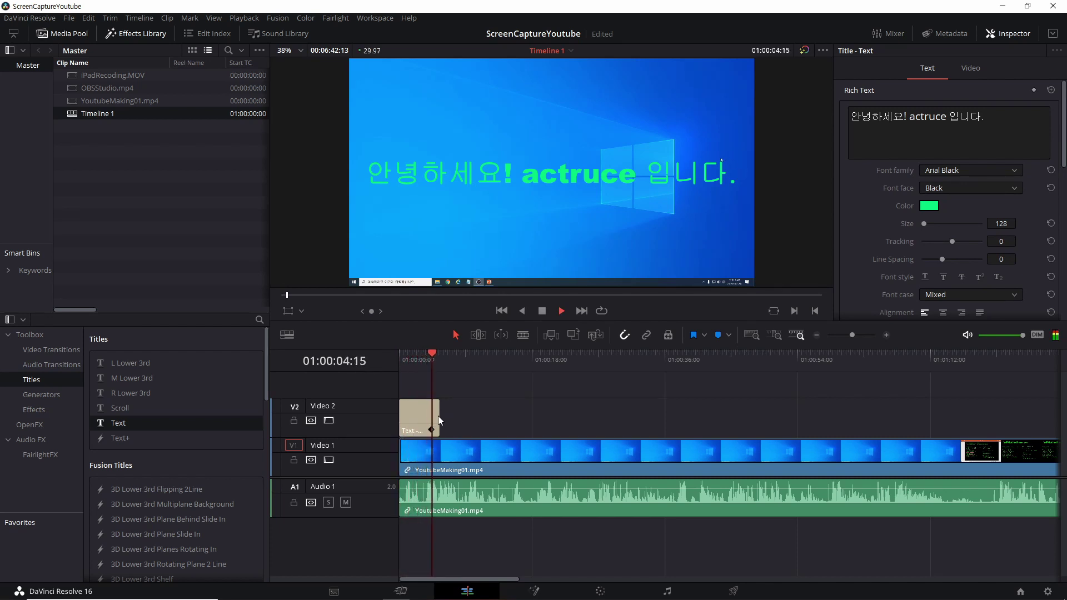
key(space)
drag(438, 417, 427, 411)
scroll(442, 419, up, 3)
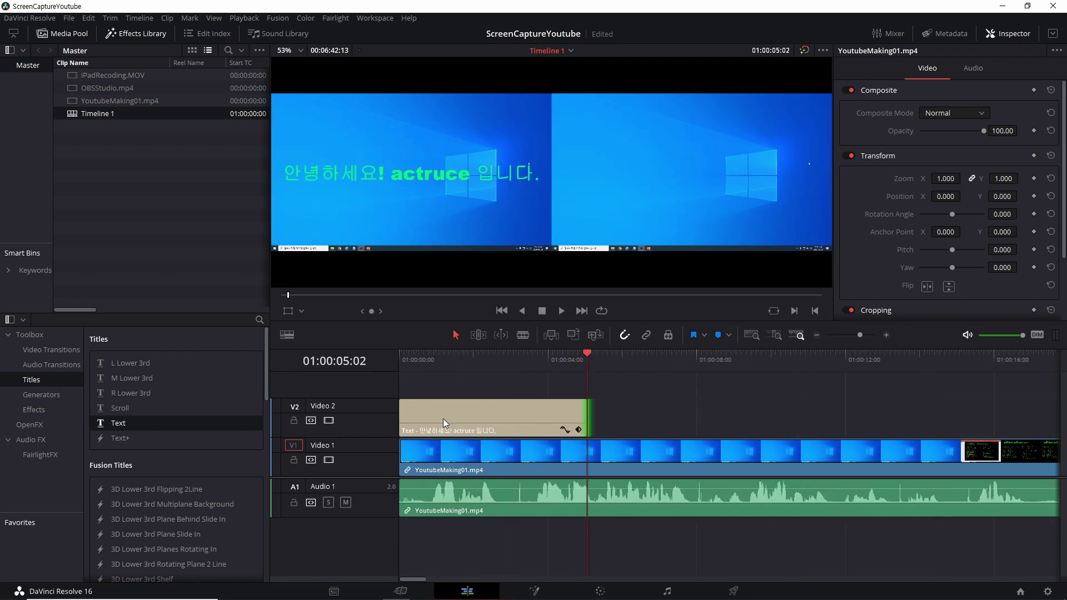
Zoom the timeline and replay around the title's end, from about 01:00:03:06 to 01:00:04:19.
scroll(445, 420, up, 1)
click(617, 362)
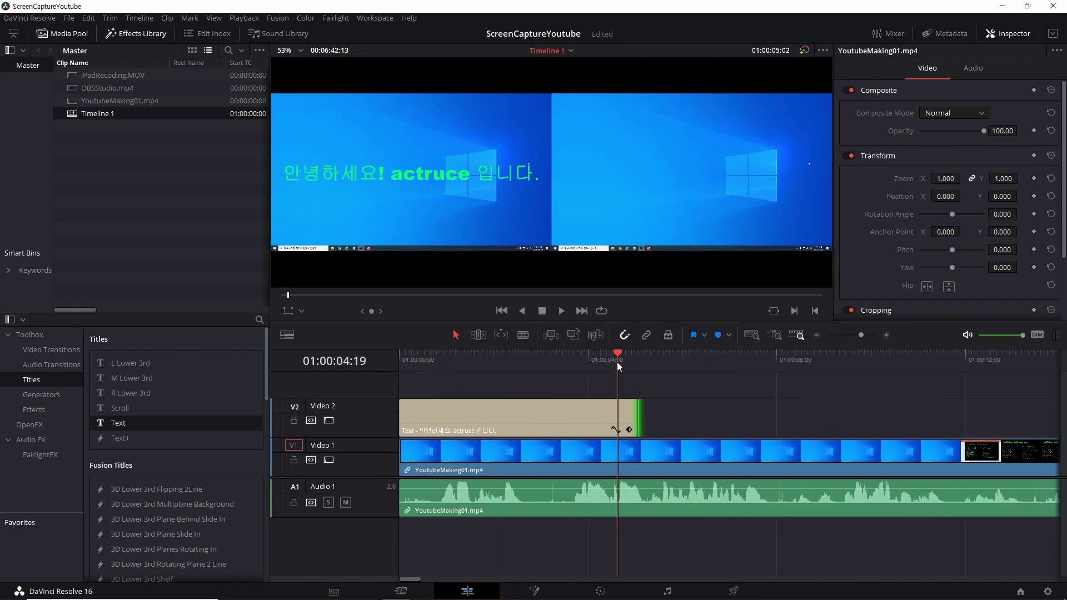
key(space)
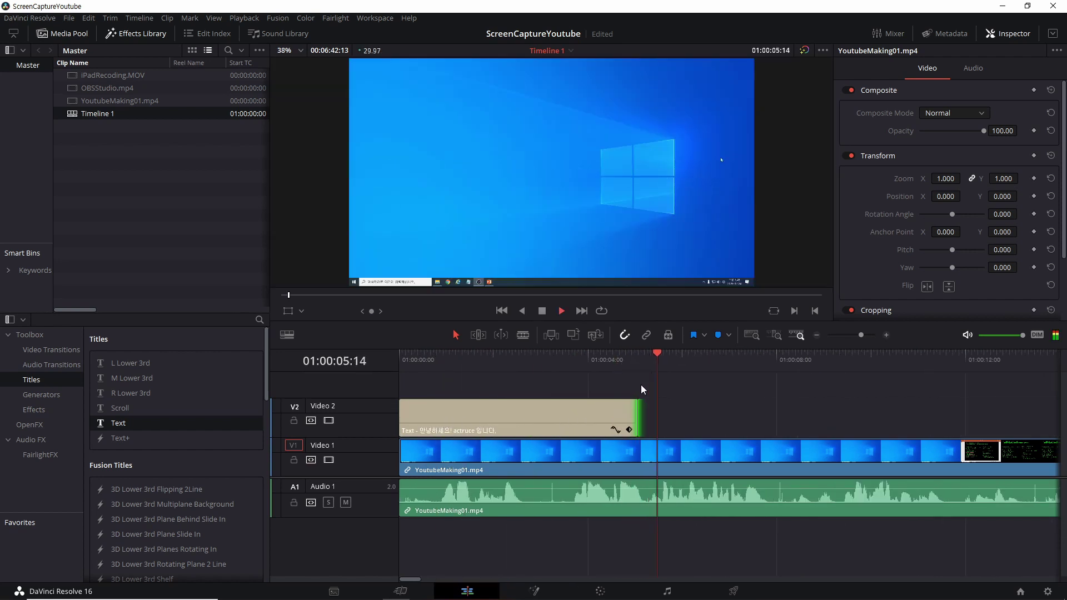
click(564, 359)
click(558, 361)
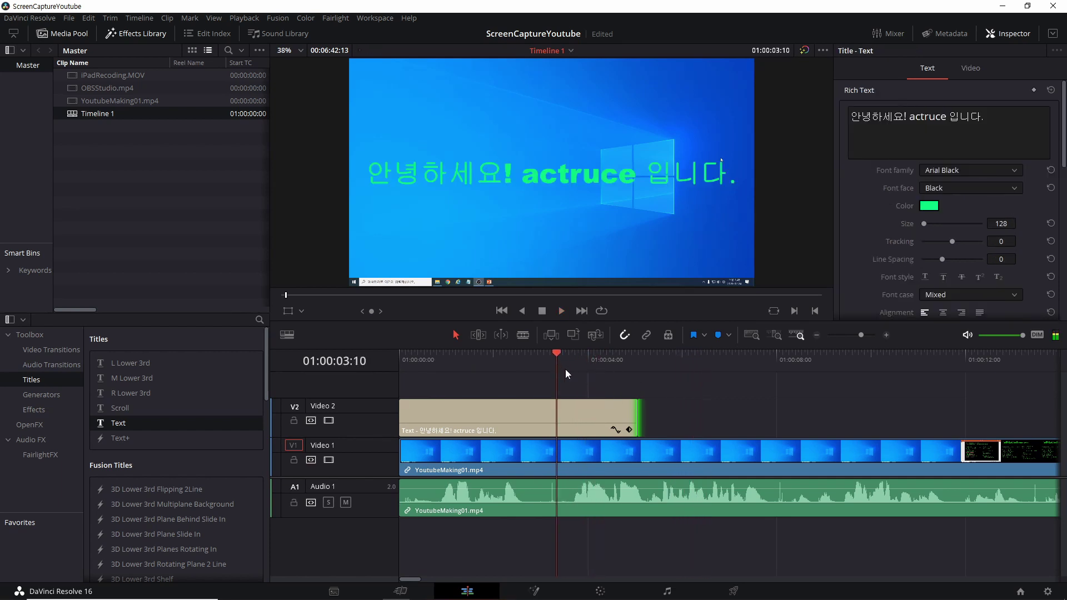
click(551, 361)
click(571, 512)
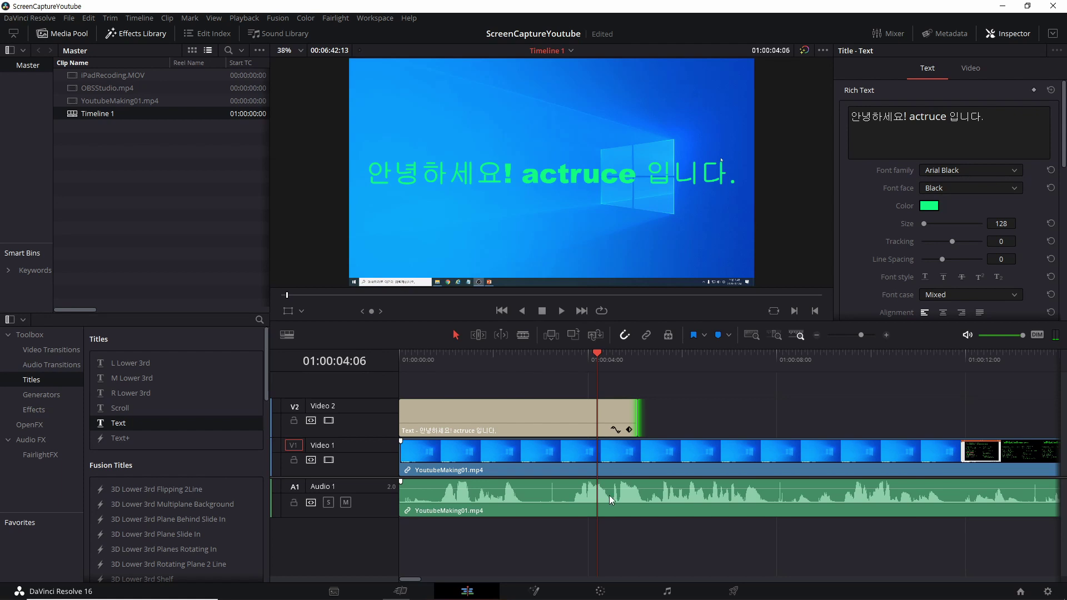
Trim the title clip's end about 26 frames earlier and replay from 01:00:03:00 to check it.
click(562, 418)
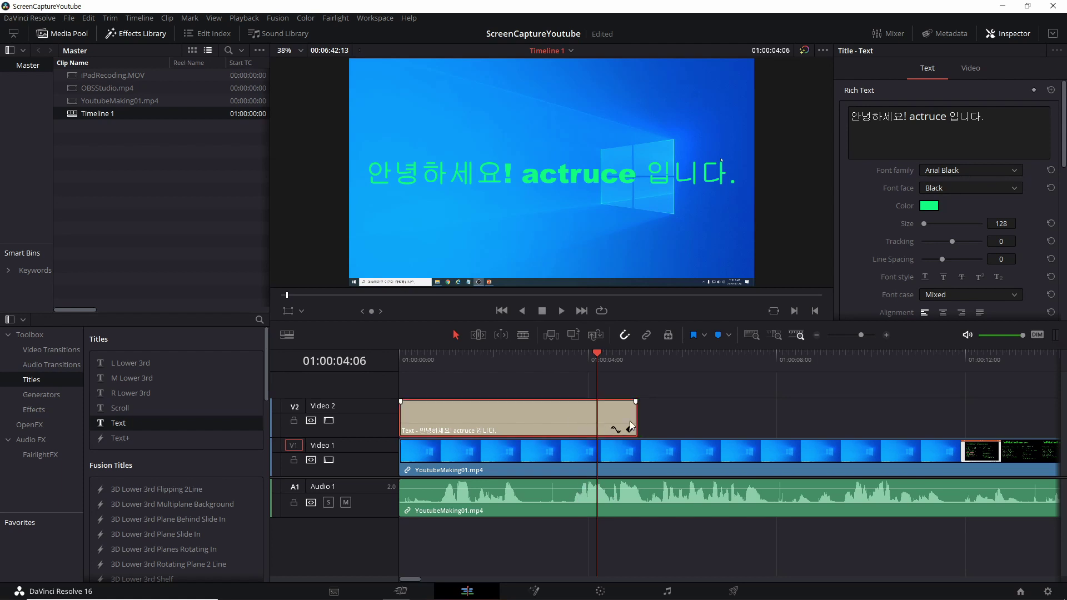
drag(634, 426, 558, 426)
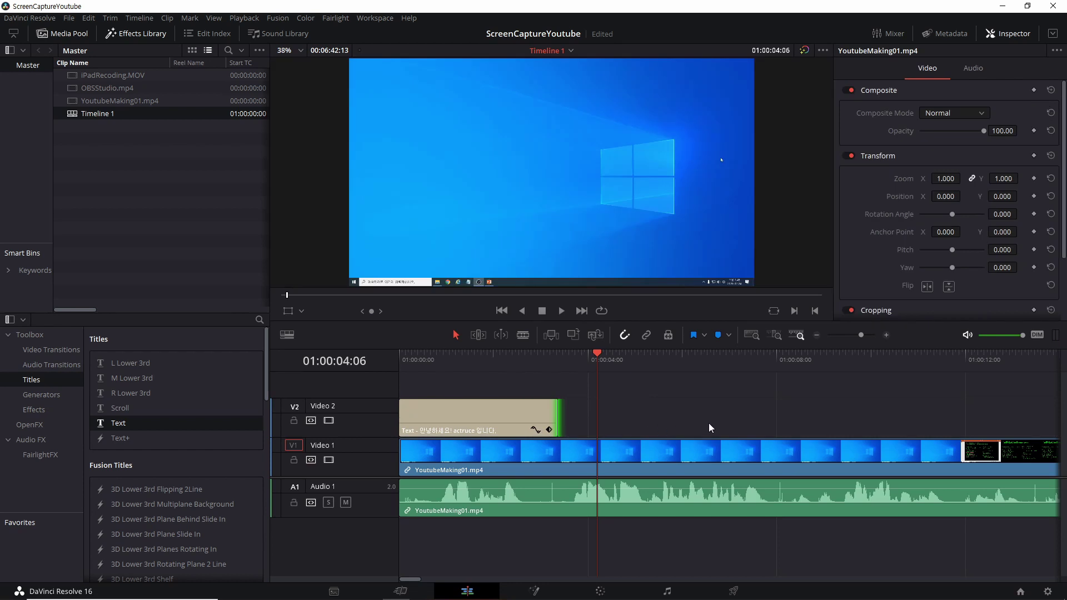
click(544, 361)
key(space)
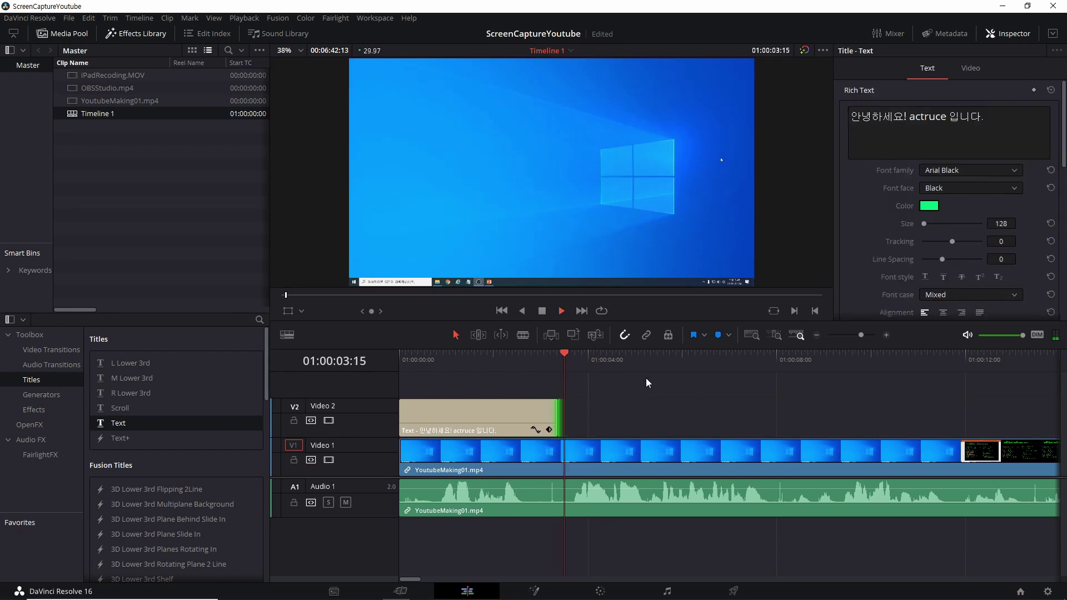
key(space)
click(531, 356)
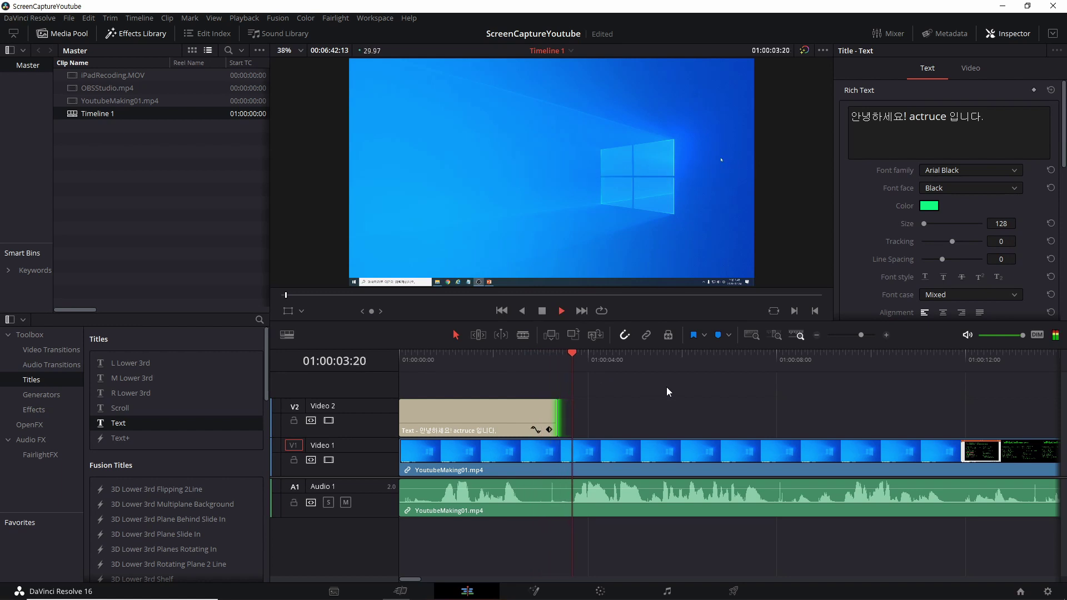
key(space)
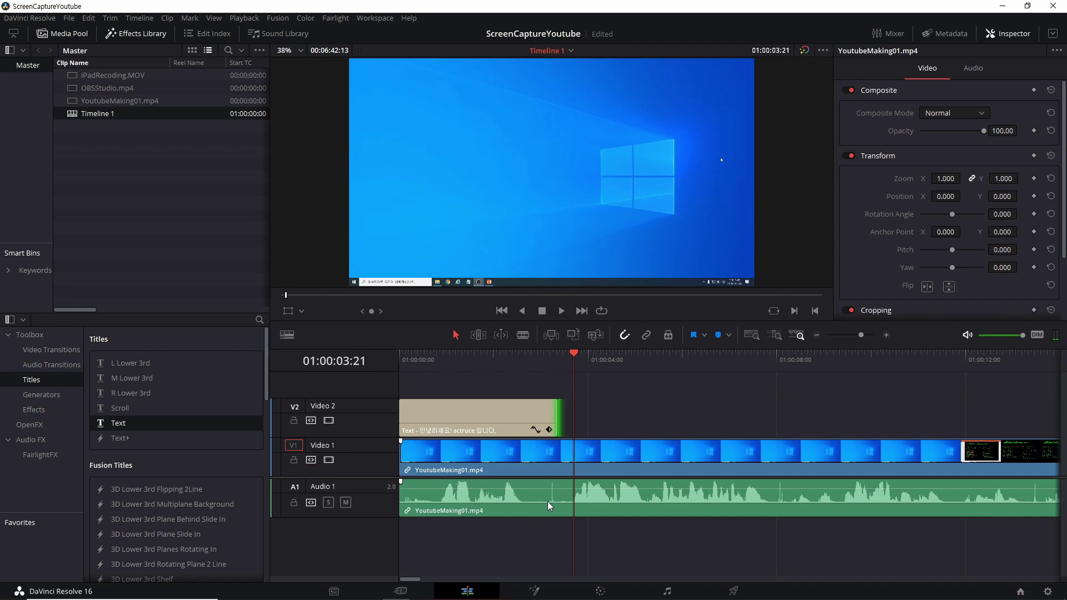
Zoom in, shorten the title's end further, and replay from about 01:00:02:21.
scroll(548, 502, up, 2)
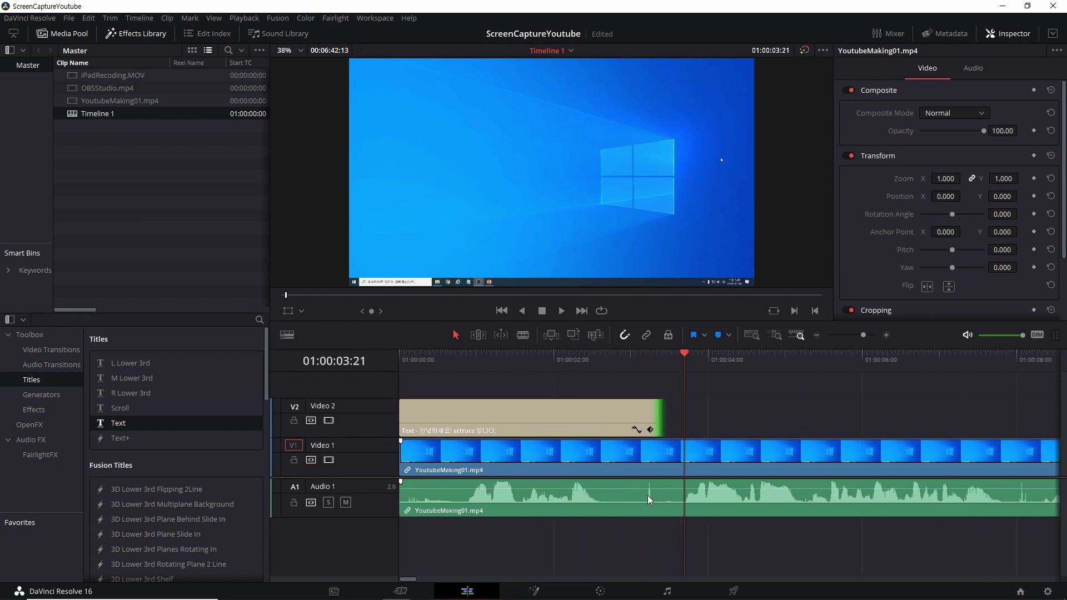
drag(657, 417, 627, 417)
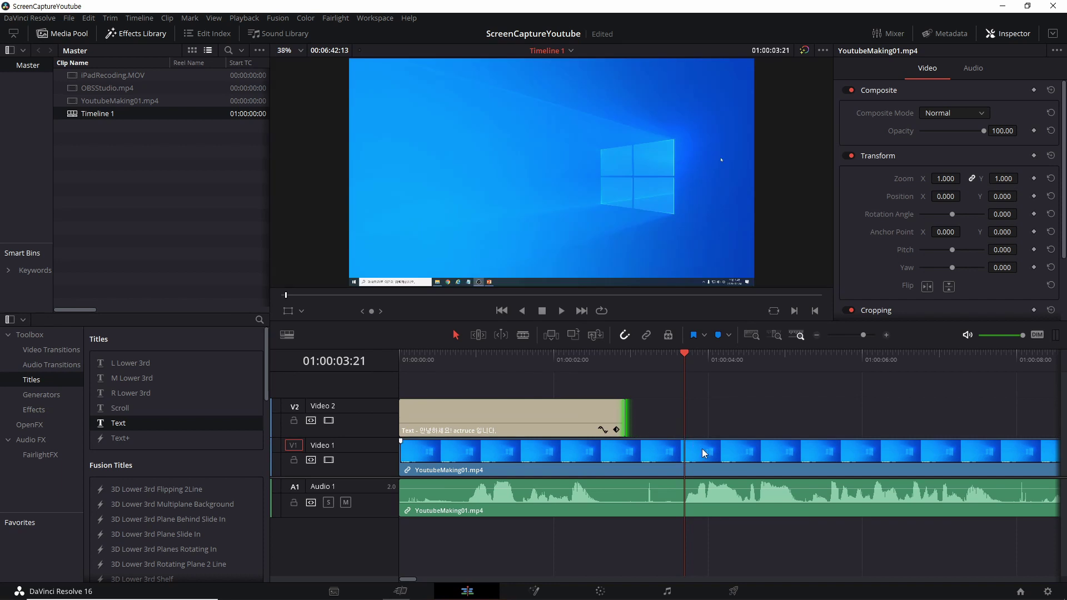
click(608, 366)
key(space)
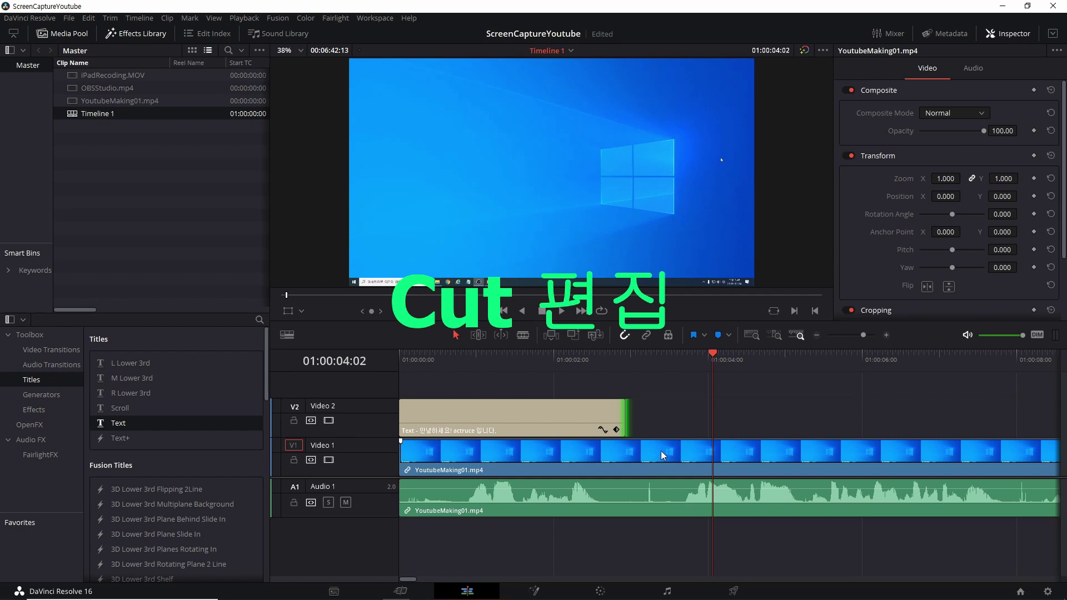
Scrub between 01:00:02:16 and 01:00:02:28 to find where the title disappears, parking at 01:00:02:16.
click(626, 362)
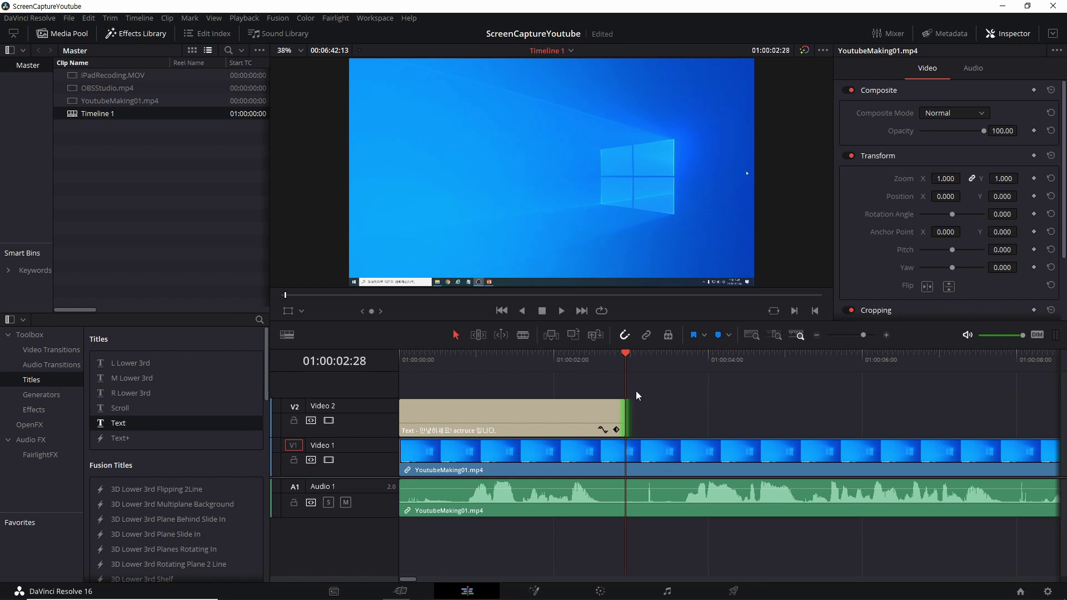
click(595, 357)
click(625, 357)
click(596, 359)
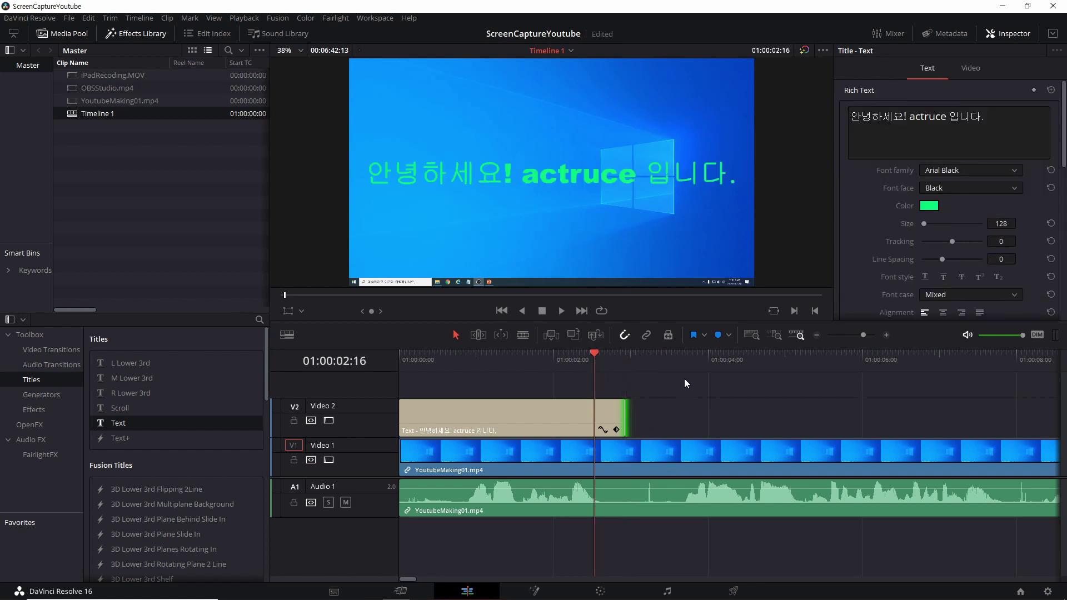
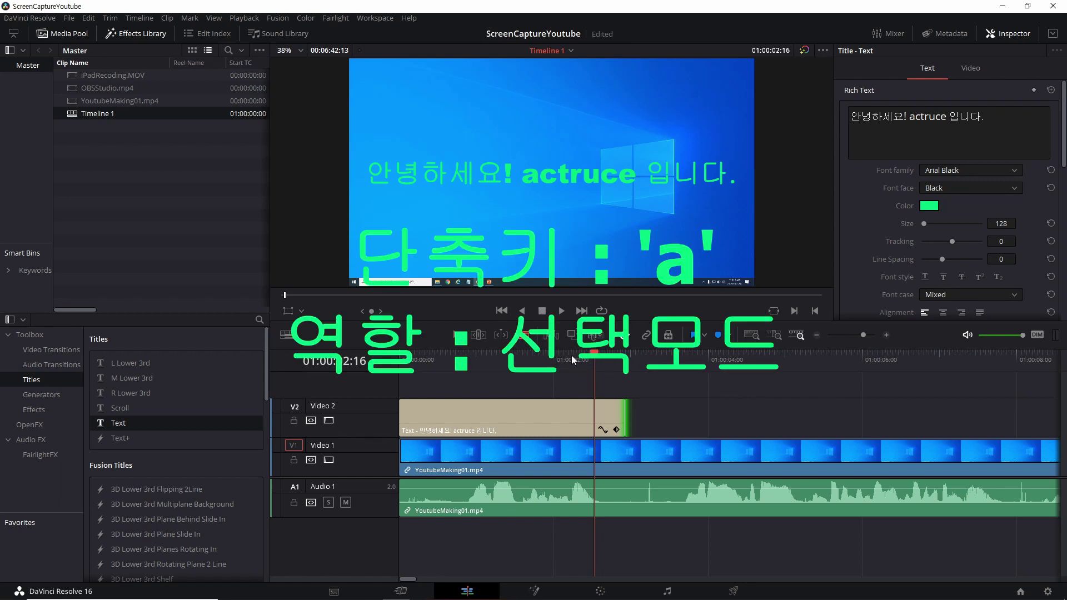
Return to selection mode and park the playhead at 01:00:02:16, just before the title ends.
key(b)
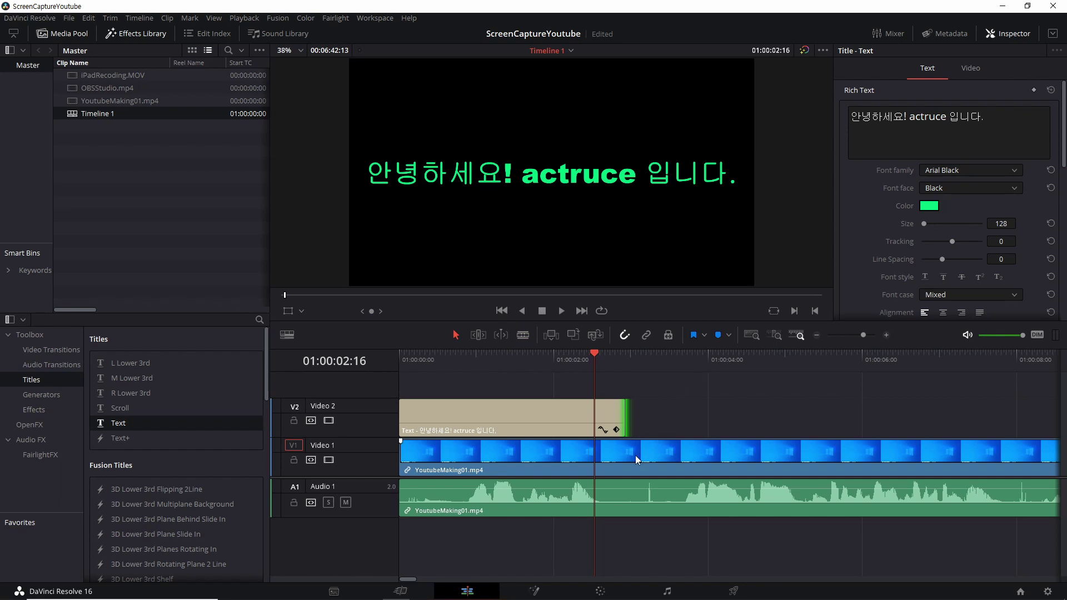
click(626, 361)
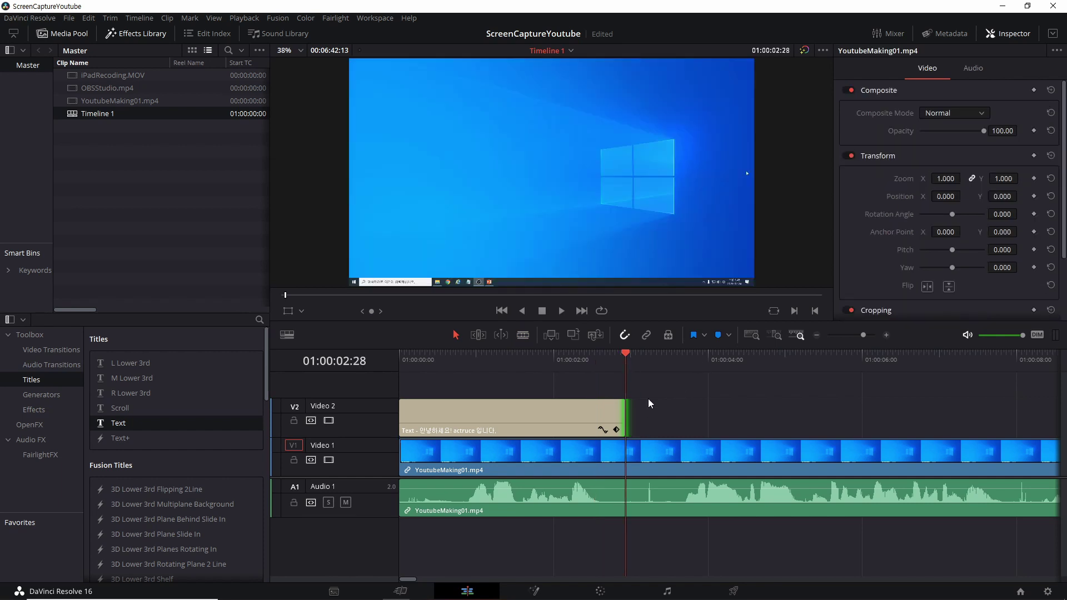
click(595, 361)
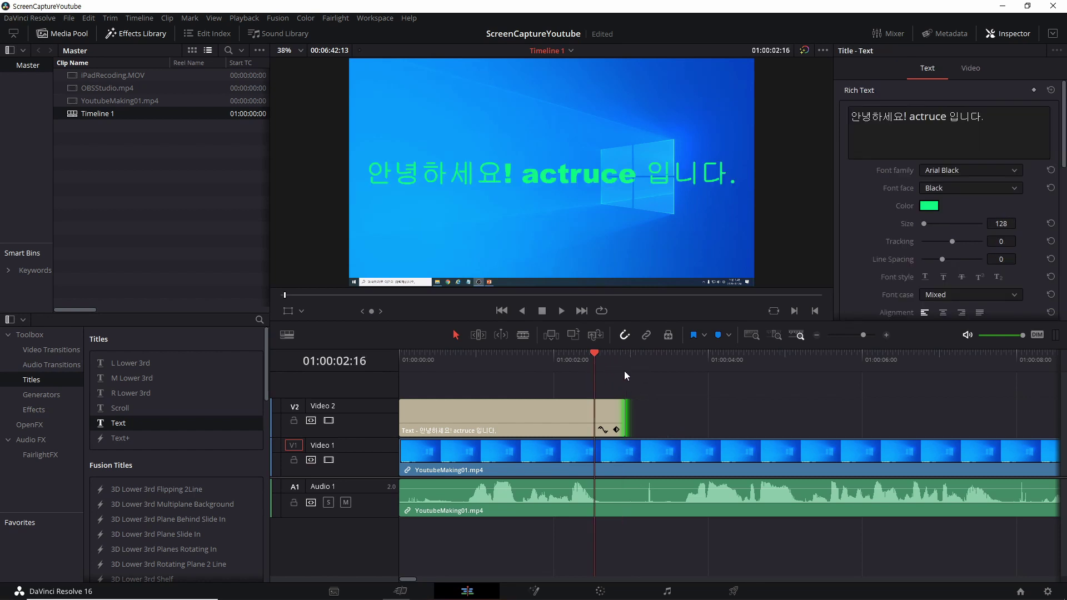
click(523, 335)
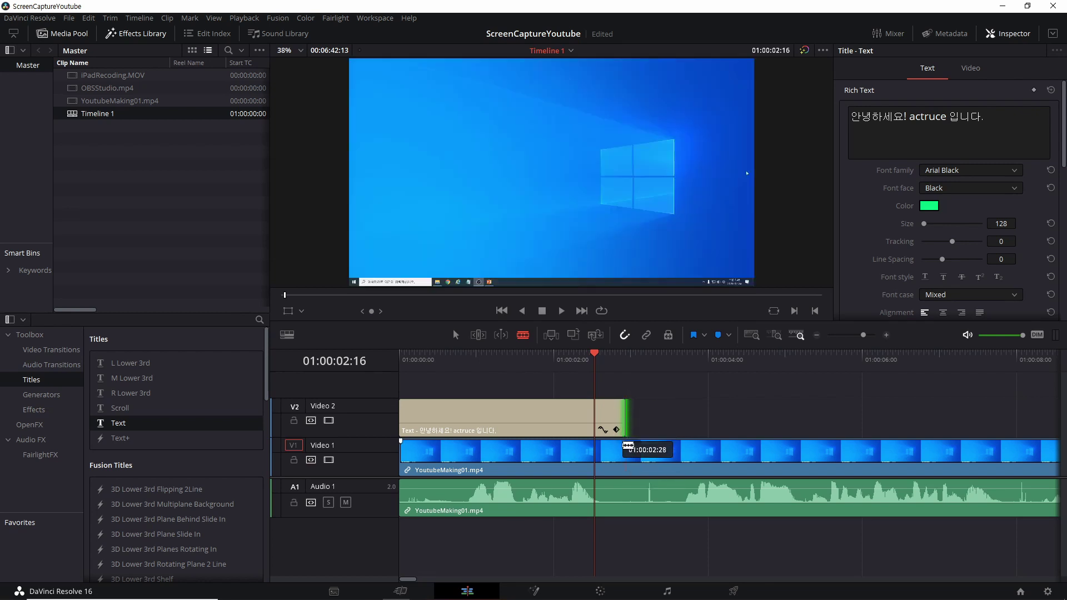
Blade YoutubeMaking01.mp4 video and audio at the title's end and again near 01:00:03:16.
click(629, 463)
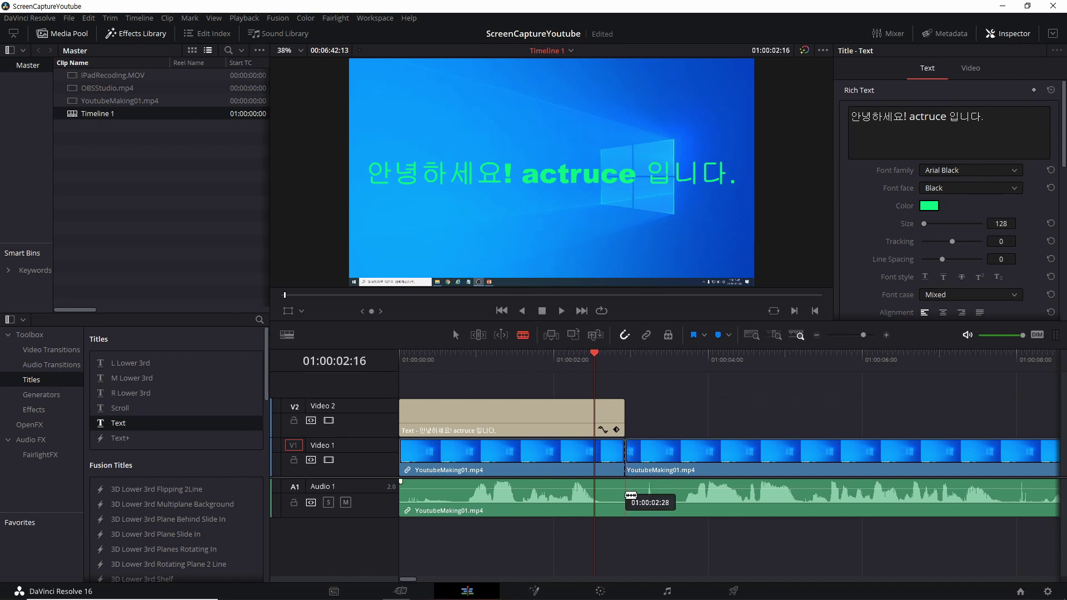
click(631, 495)
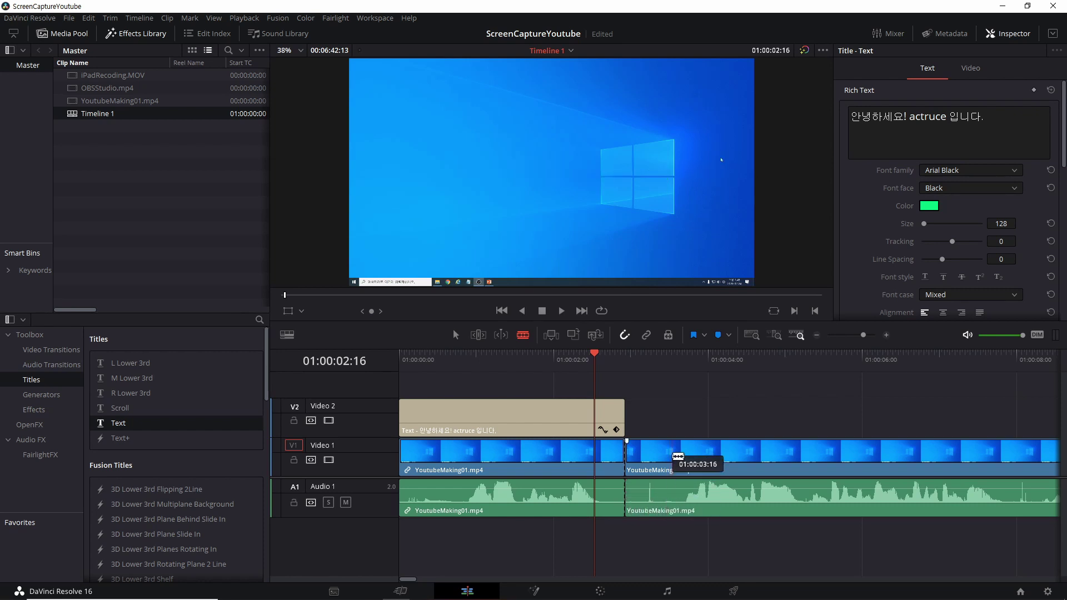
click(671, 455)
click(674, 496)
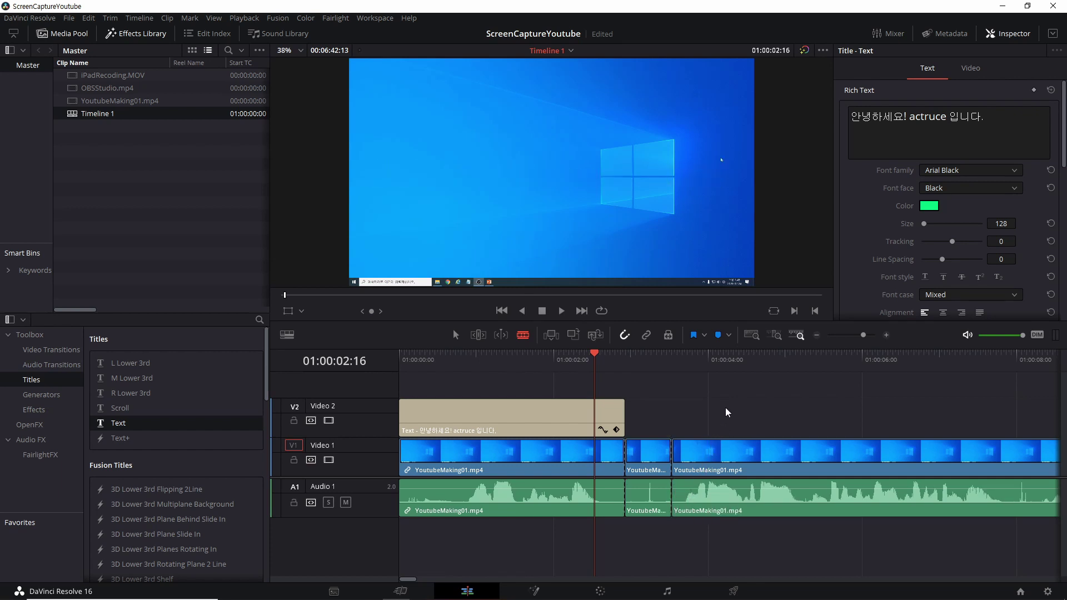
click(641, 360)
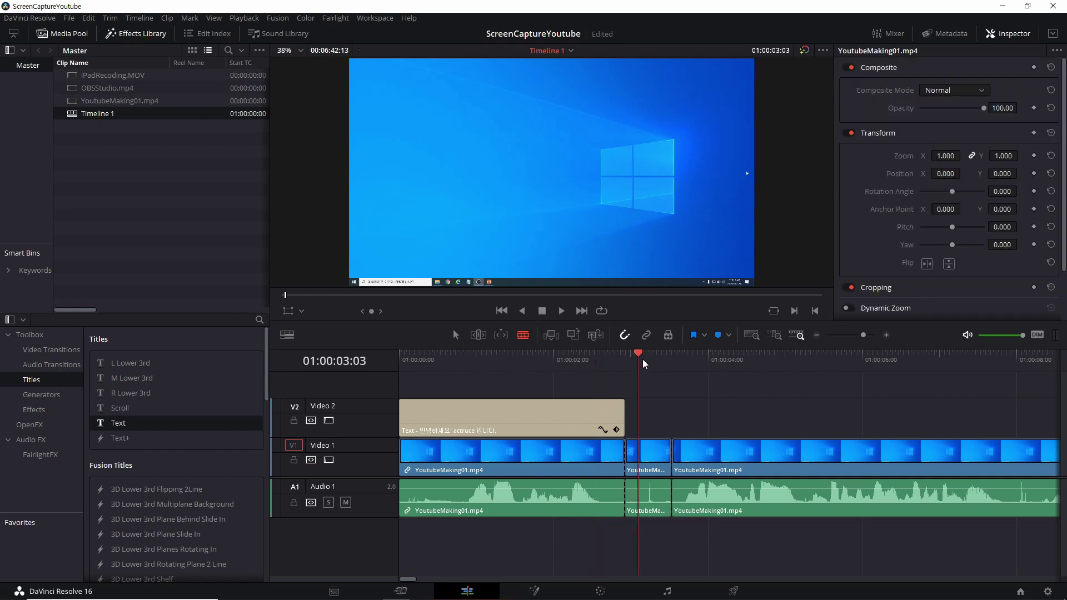
Ripple-delete the short middle video and audio piece so the footage closes up after the title.
scroll(667, 386, up, 2)
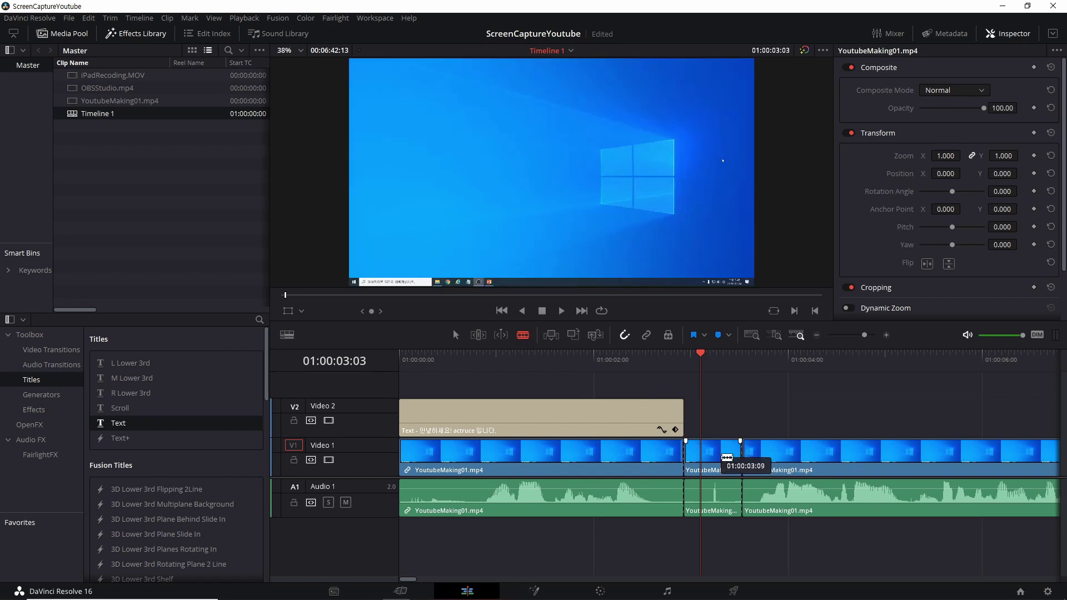
click(726, 456)
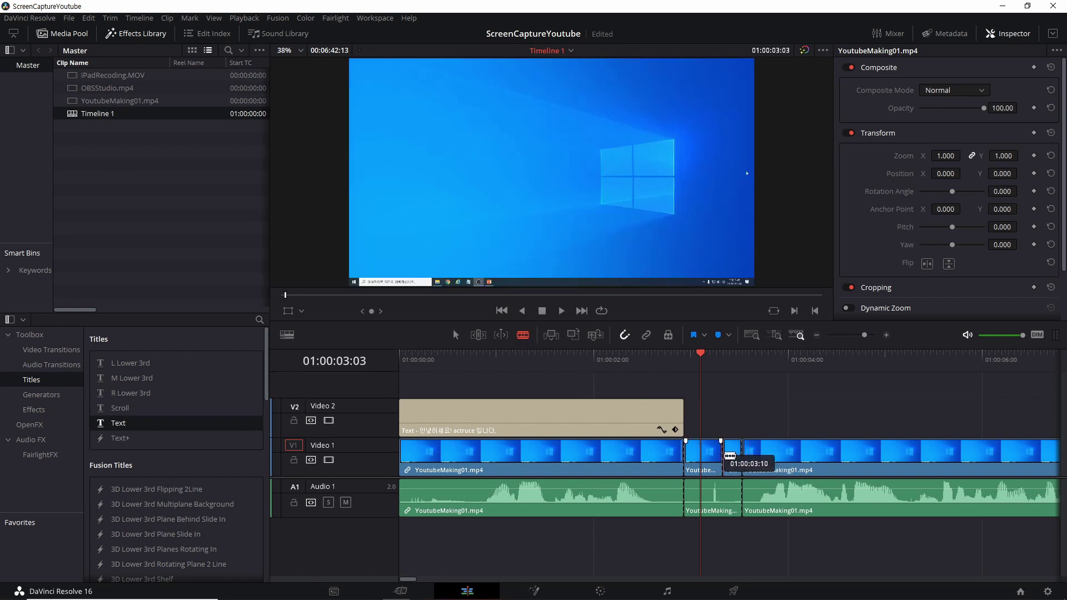
key(ctrl+z)
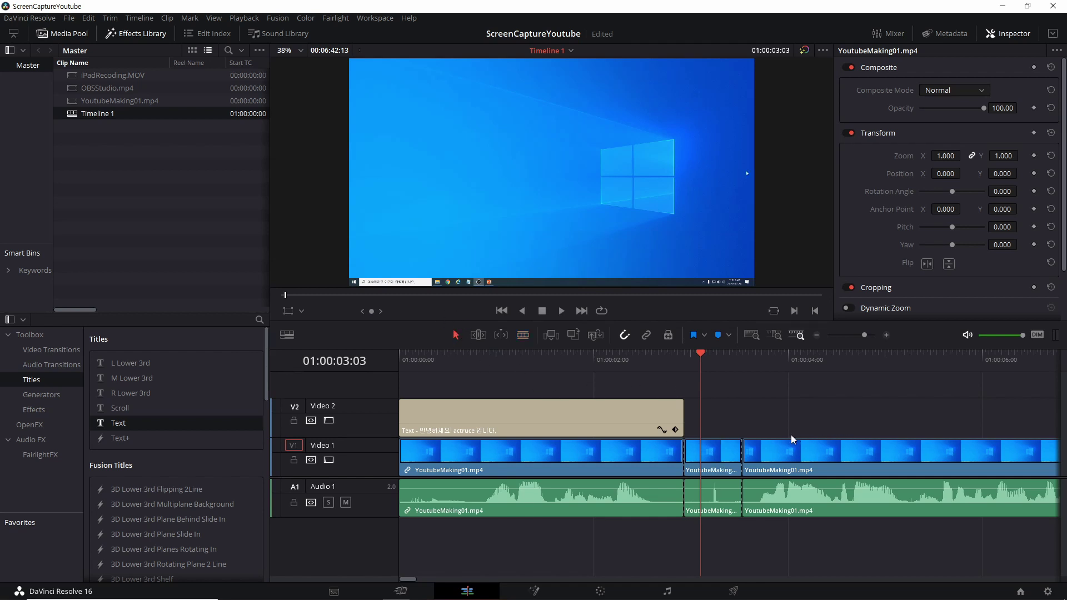
click(714, 449)
click(713, 496)
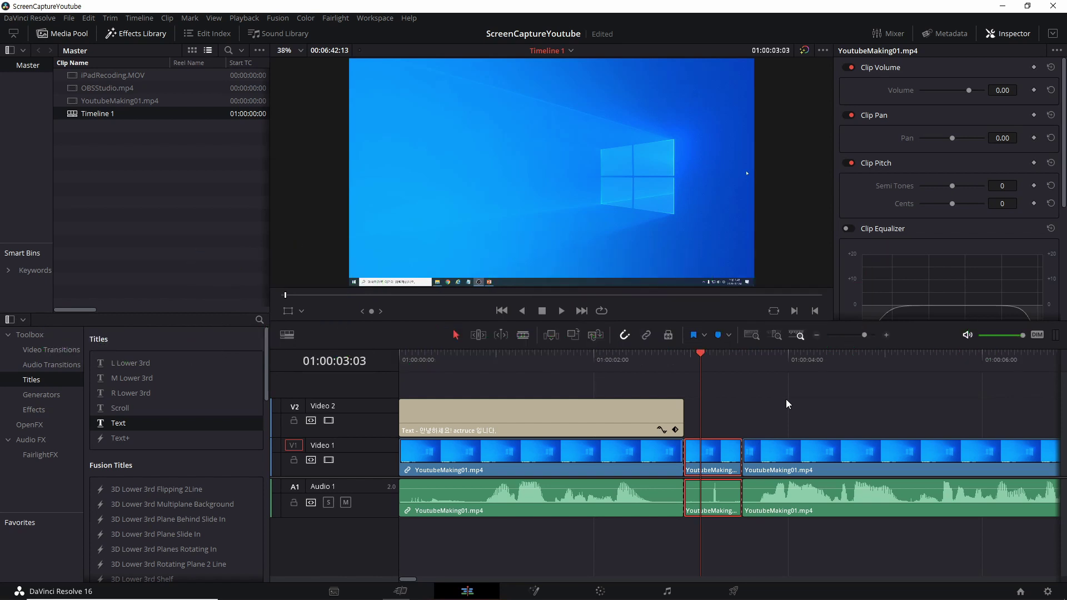
key(Delete)
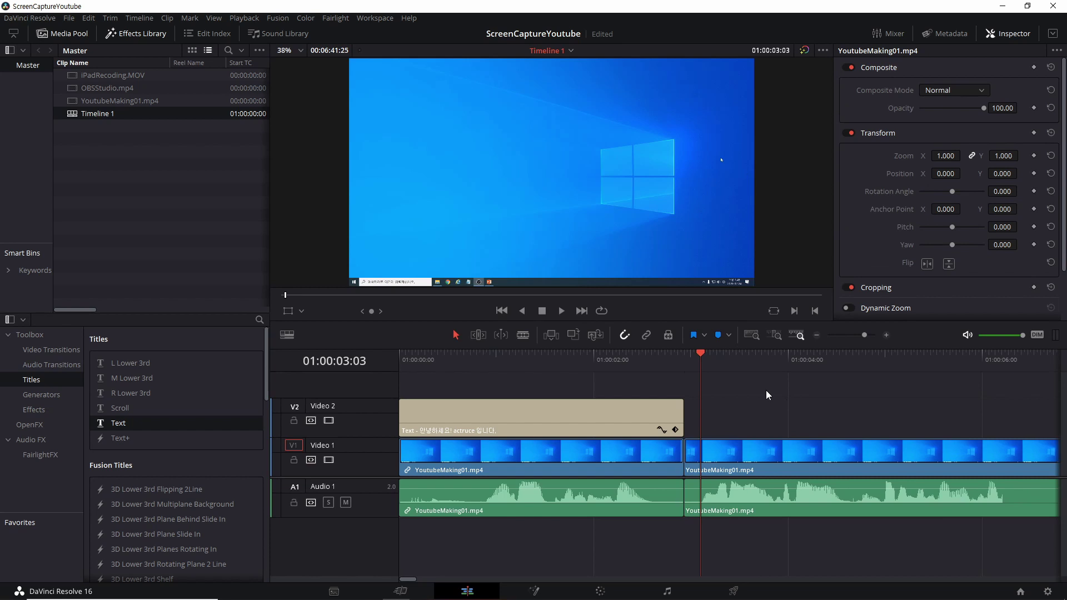
click(622, 359)
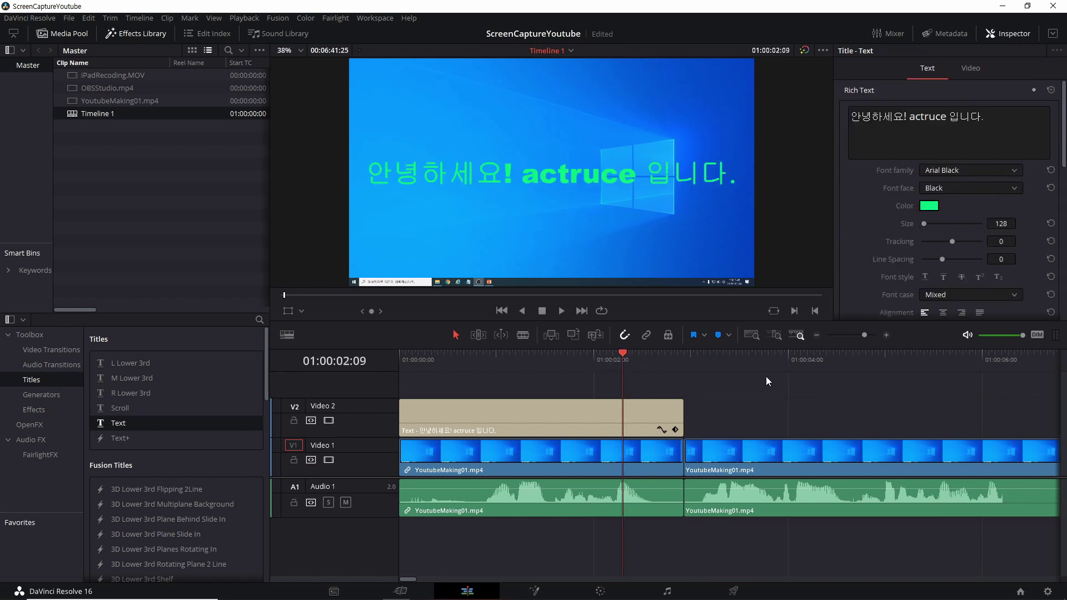
key(space)
key(space)
click(516, 357)
key(space)
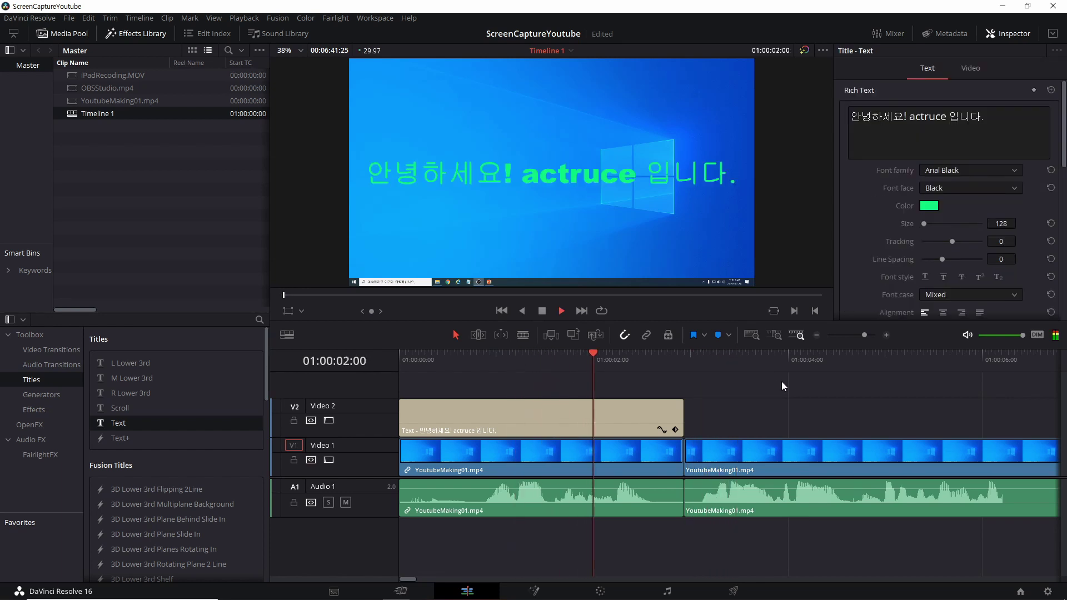
key(space)
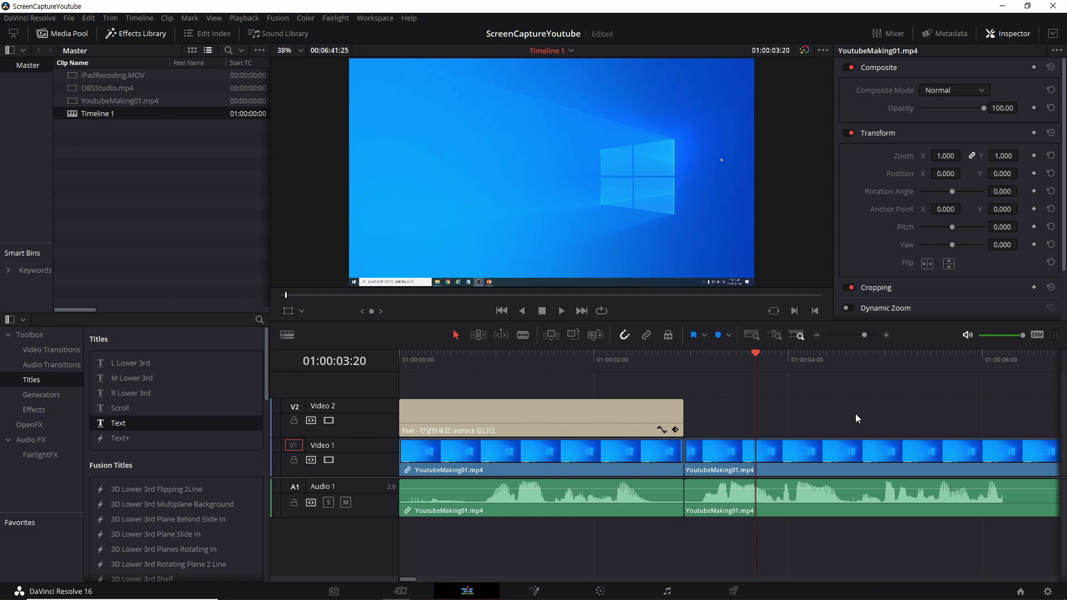
scroll(856, 415, down, 6)
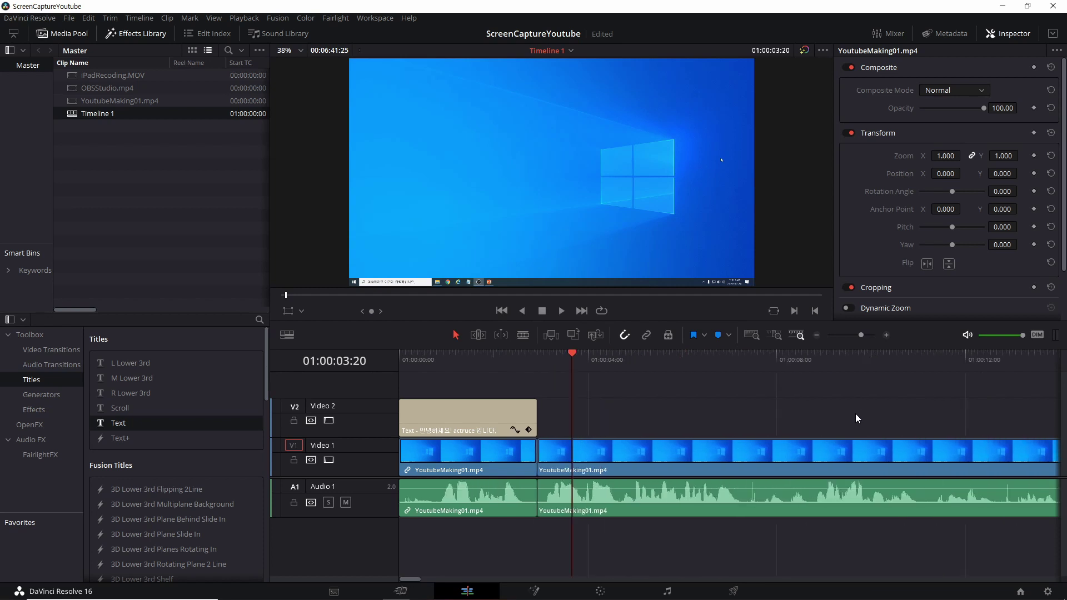
Play the closing slide near the end of the footage, around 01:06:26.
scroll(856, 414, down, 8)
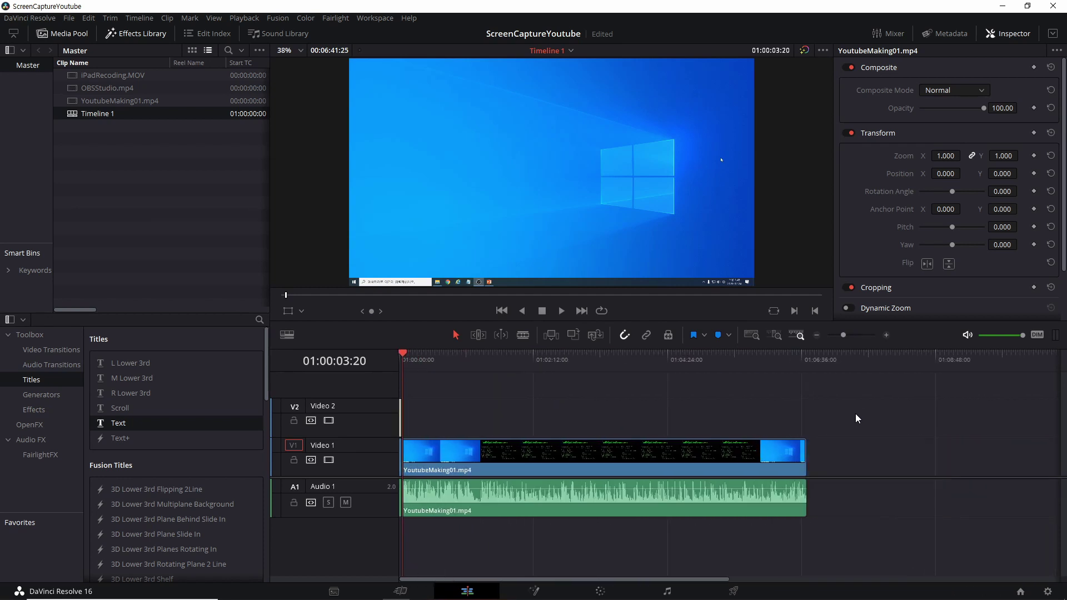
click(745, 366)
key(space)
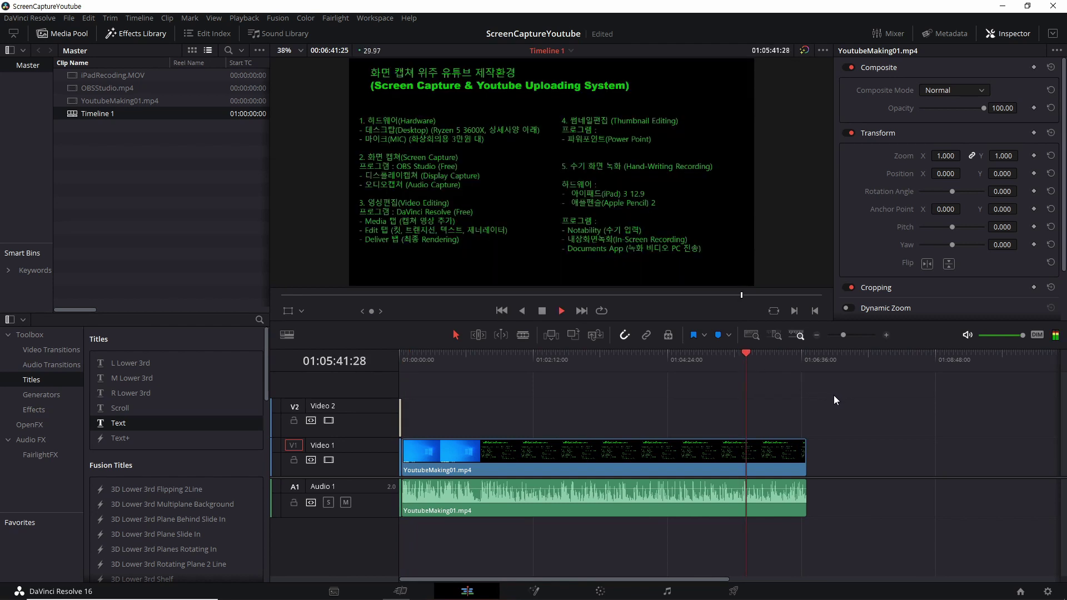
click(775, 362)
click(795, 368)
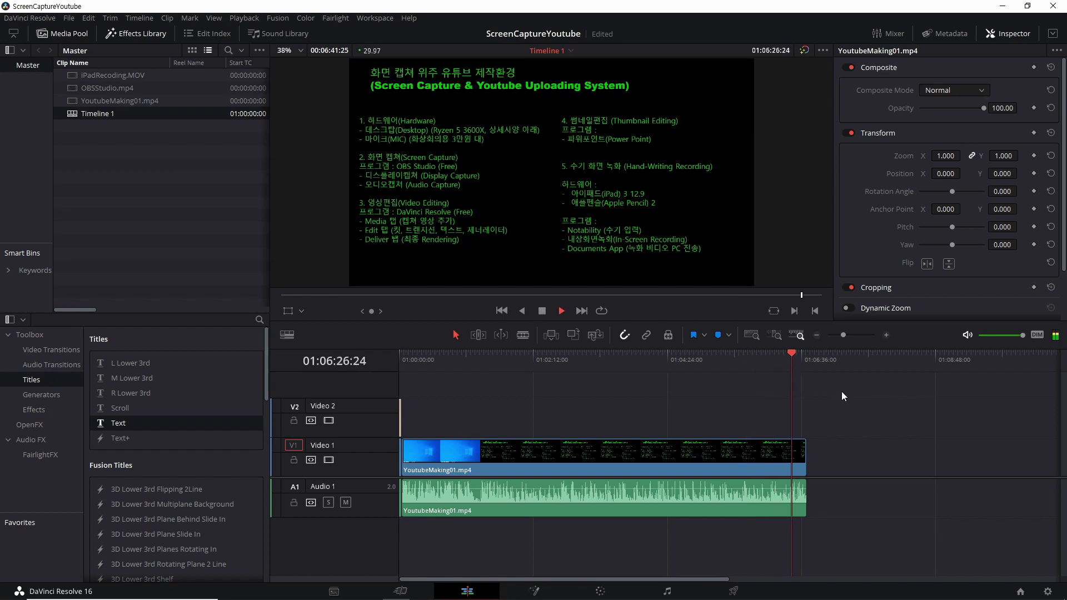
scroll(803, 413, down, 2)
scroll(805, 412, up, 1)
scroll(805, 412, down, 1)
scroll(805, 413, up, 1)
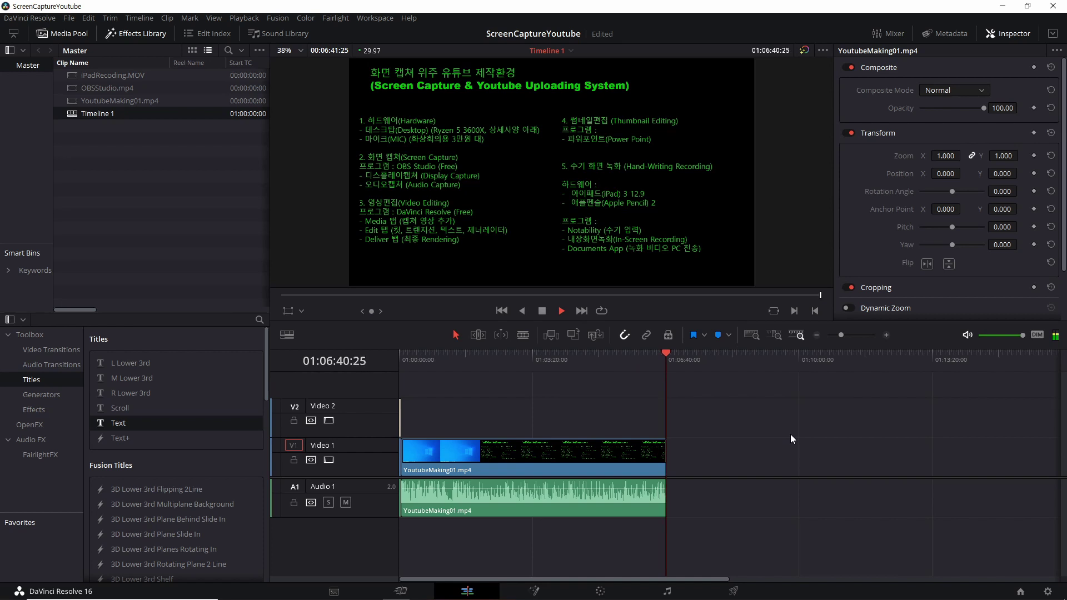
Replay the closing slide to settle the playhead at 01:06:29:26.
click(649, 364)
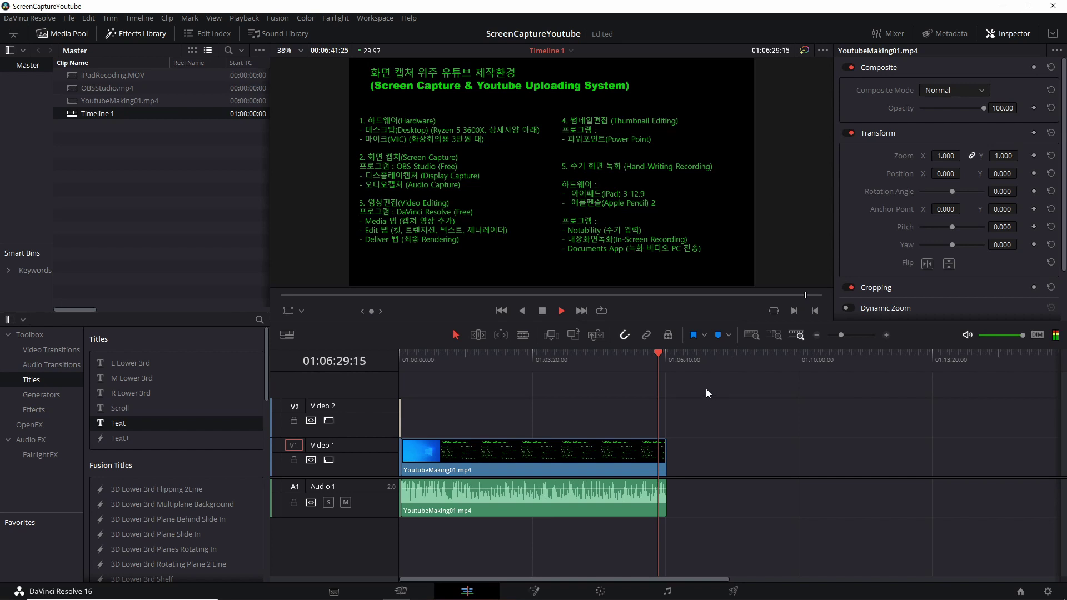
key(space)
scroll(722, 426, up, 3)
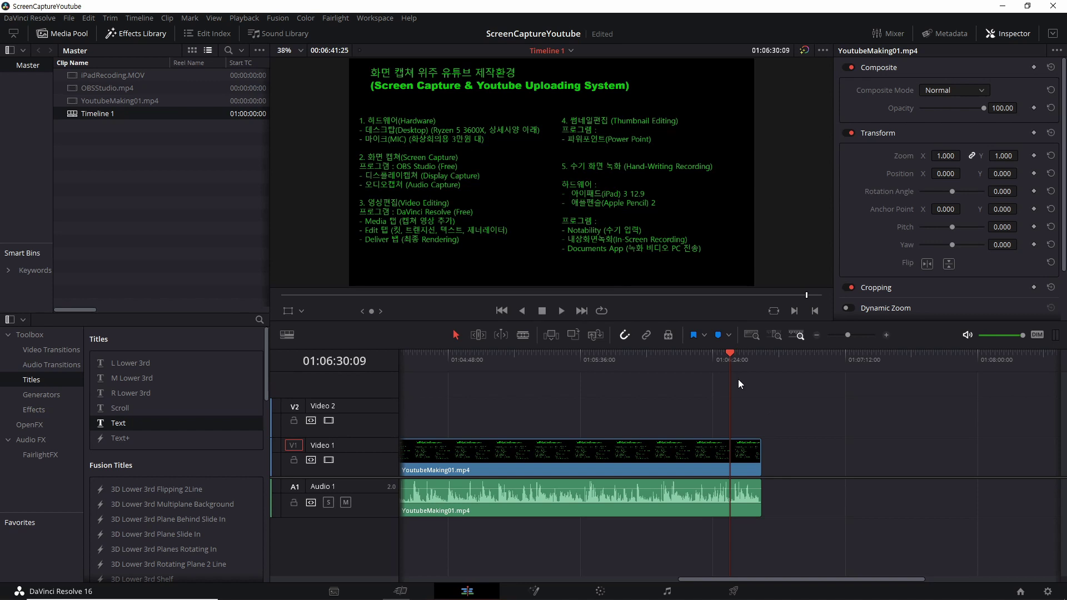
key(space)
click(723, 361)
scroll(756, 403, up, 1)
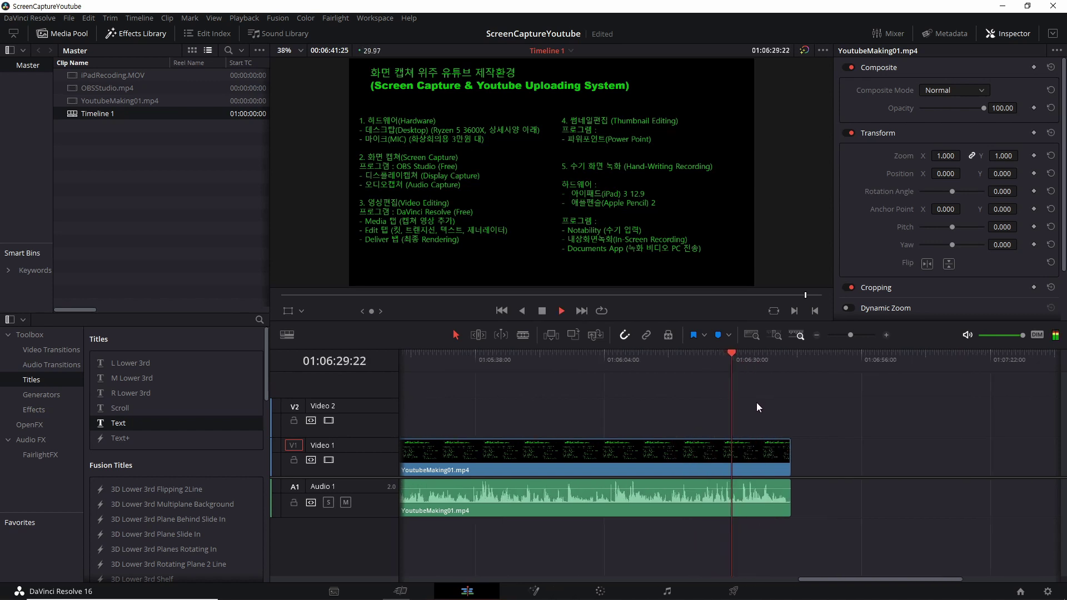
click(712, 364)
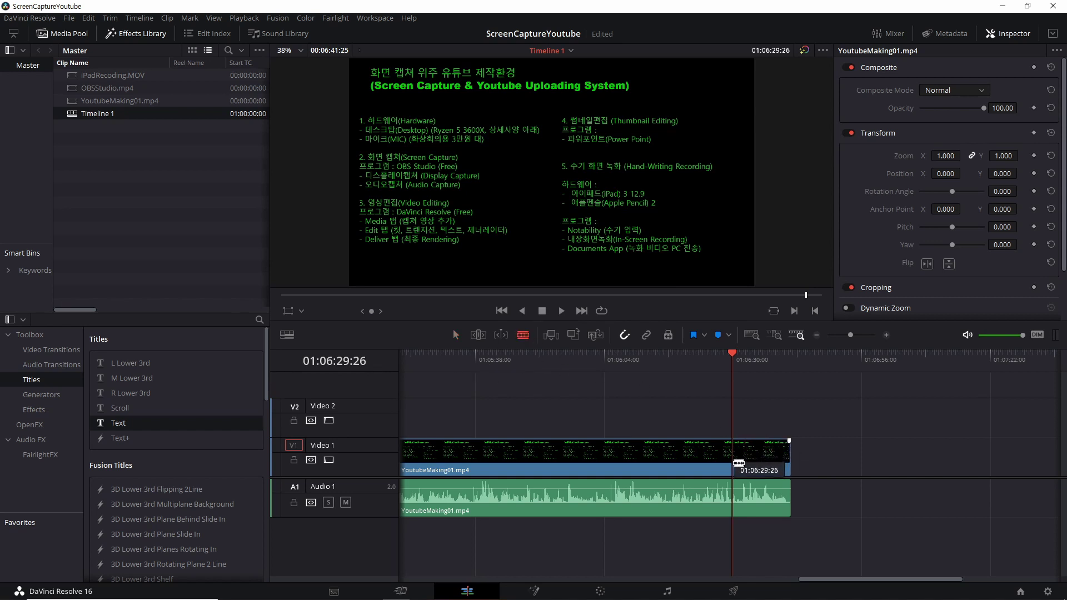
Cut both tracks at 01:06:29:26, delete the trailing tail, and play back the new ending.
click(737, 465)
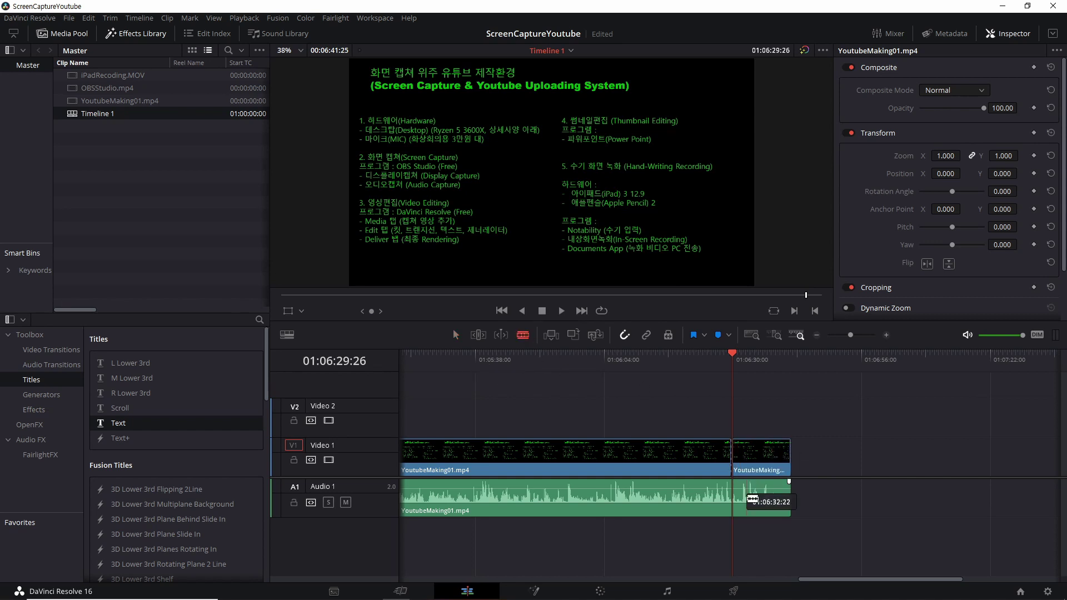
click(733, 508)
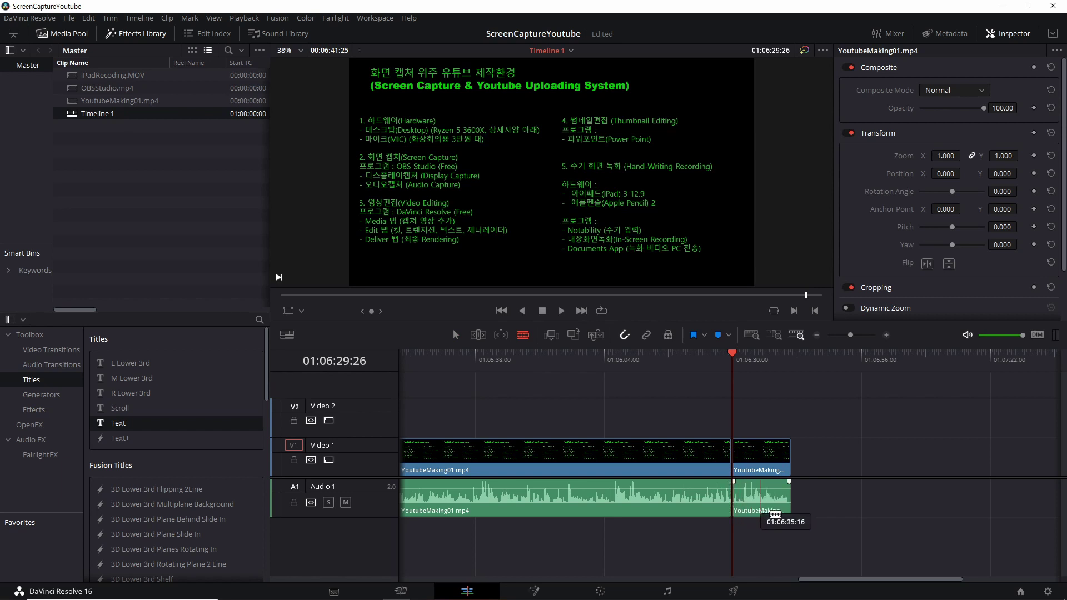
key(a)
click(764, 471)
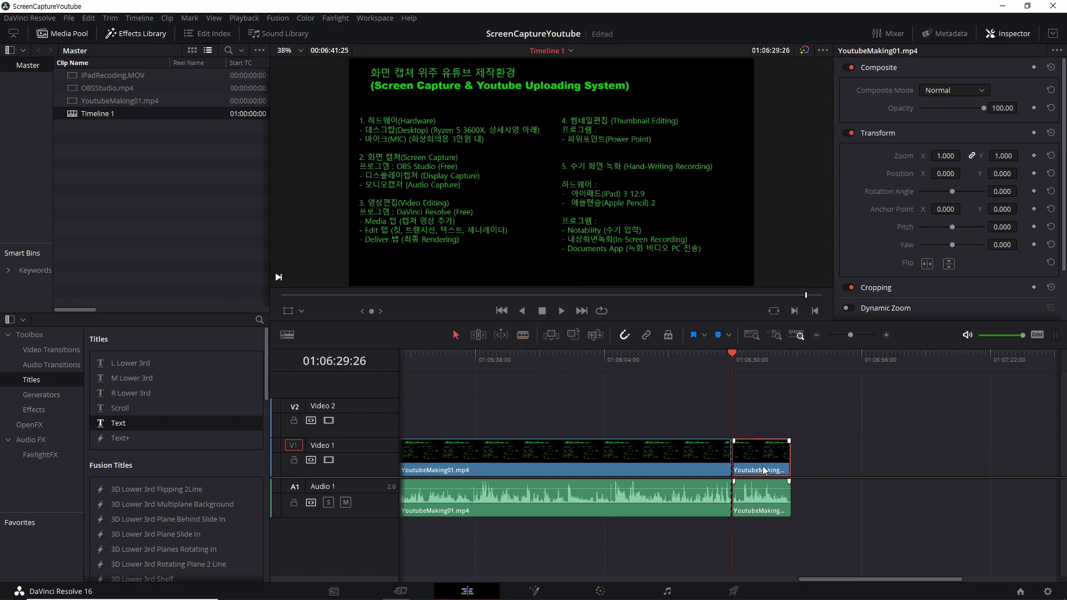
ctrl+click(766, 496)
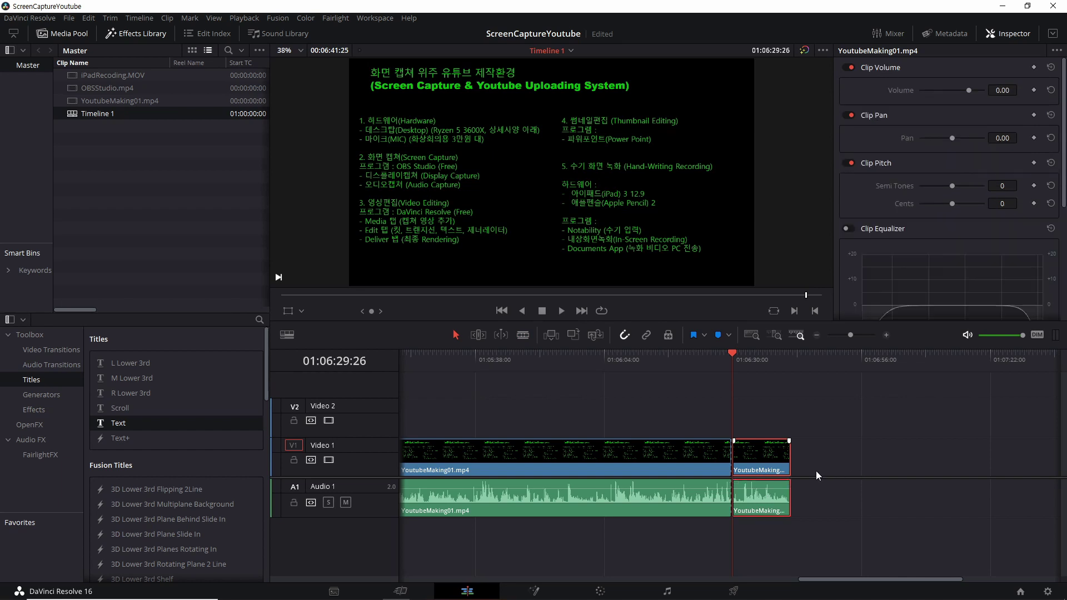
key(Delete)
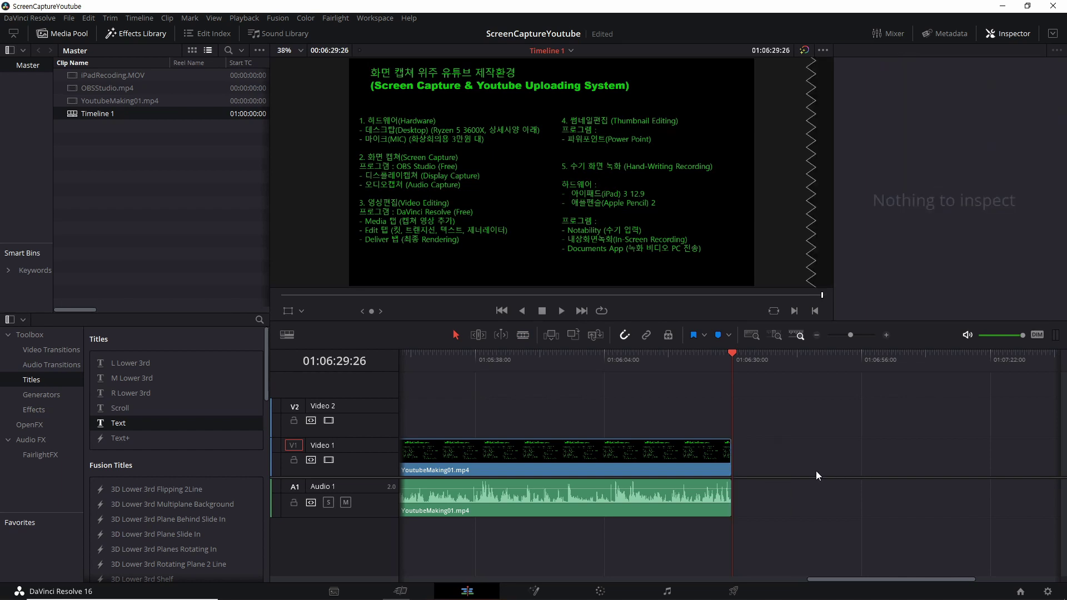
click(706, 361)
key(space)
scroll(848, 459, down, 5)
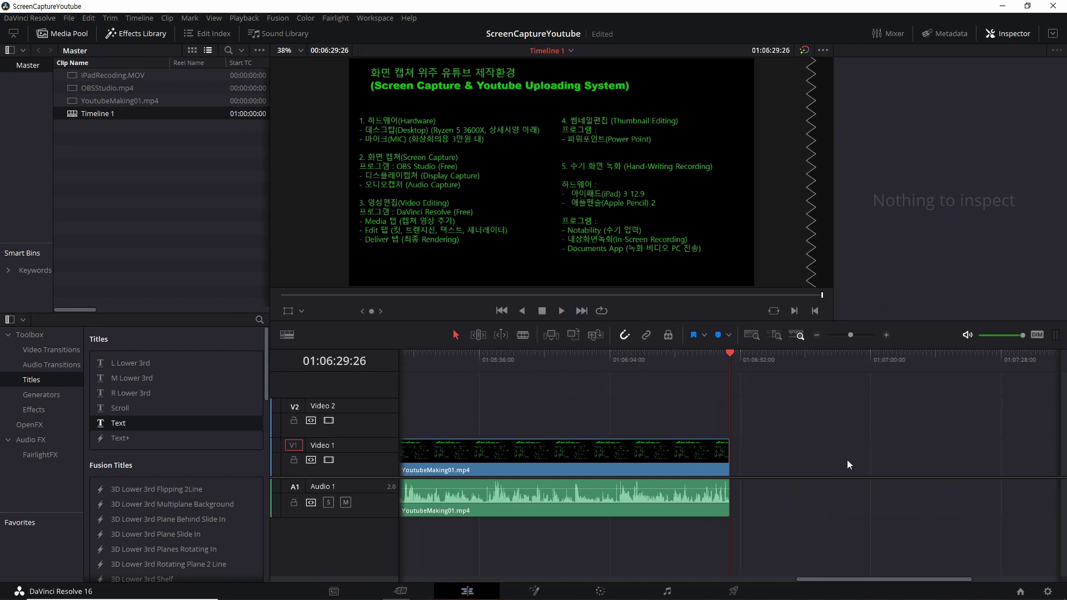
Place OBSStudio.mp4 from the Media Pool on V1 directly after YoutubeMaking01.
scroll(847, 460, down, 4)
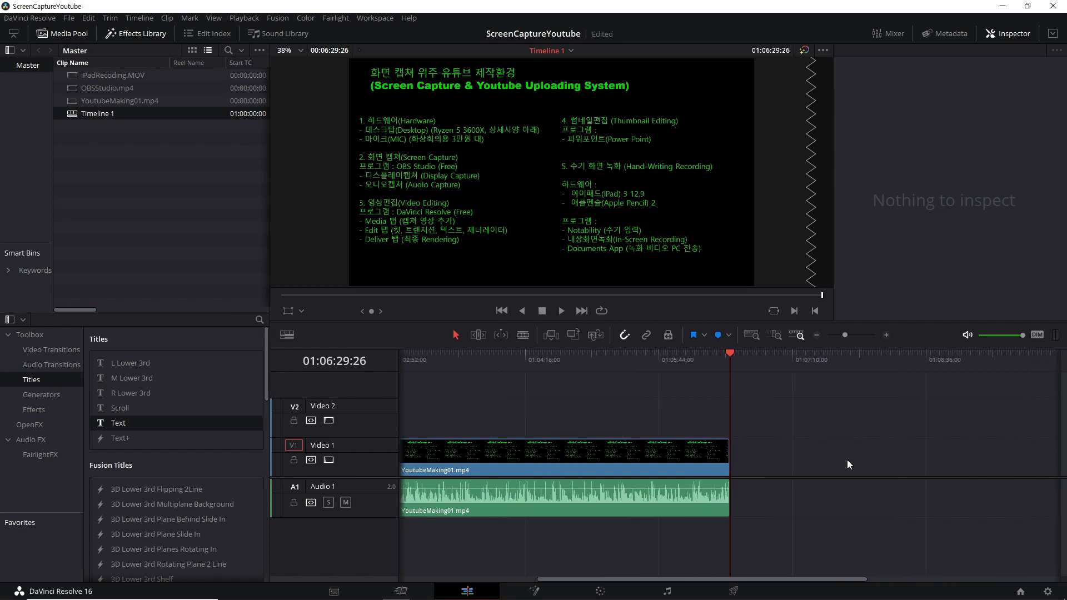
scroll(847, 464, up, 1)
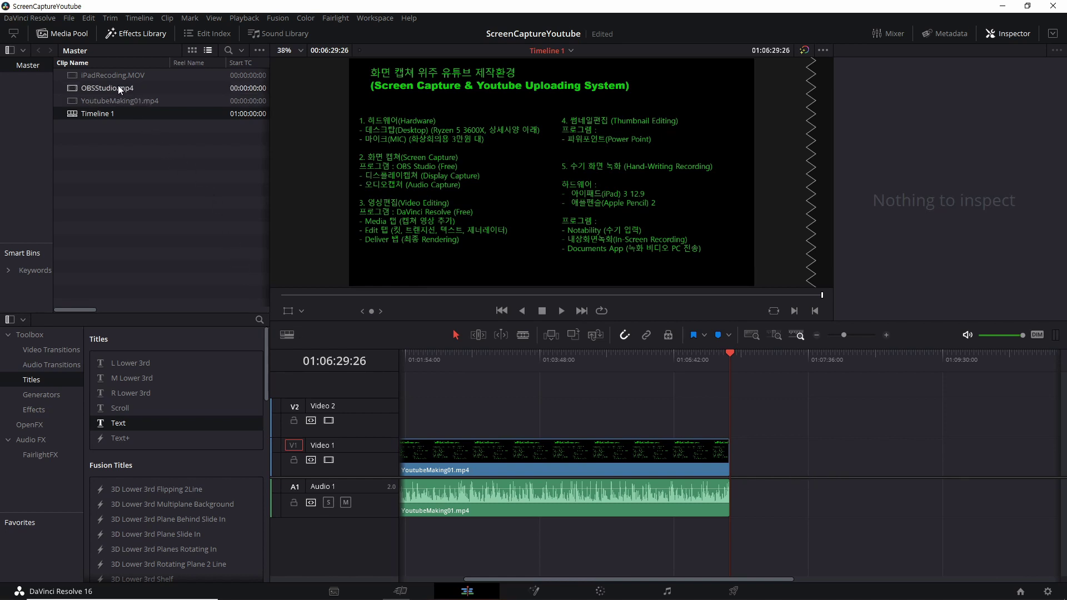
drag(109, 86, 729, 455)
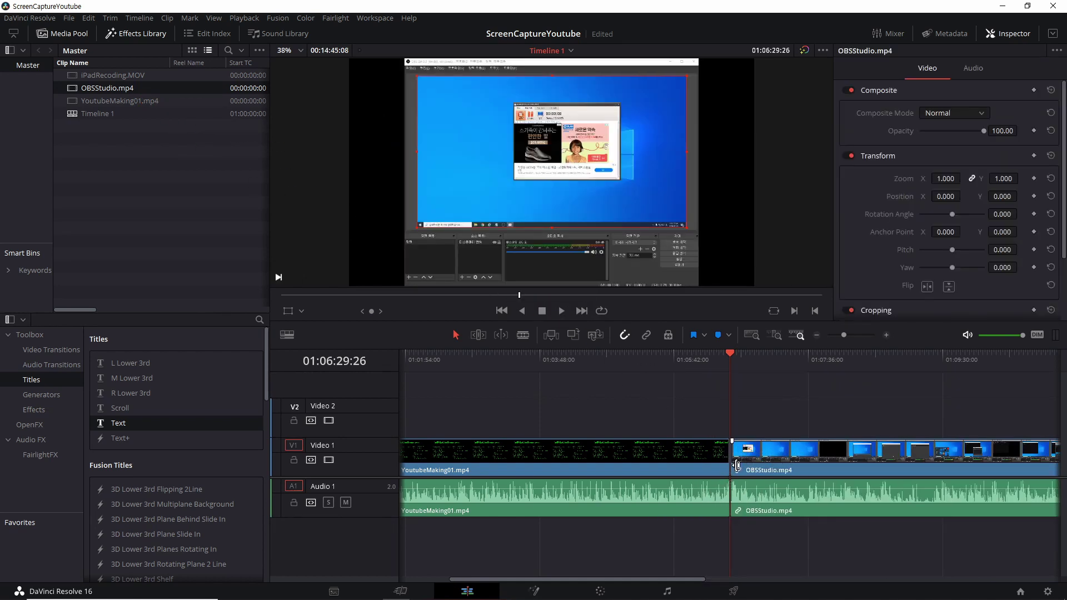
click(720, 369)
key(space)
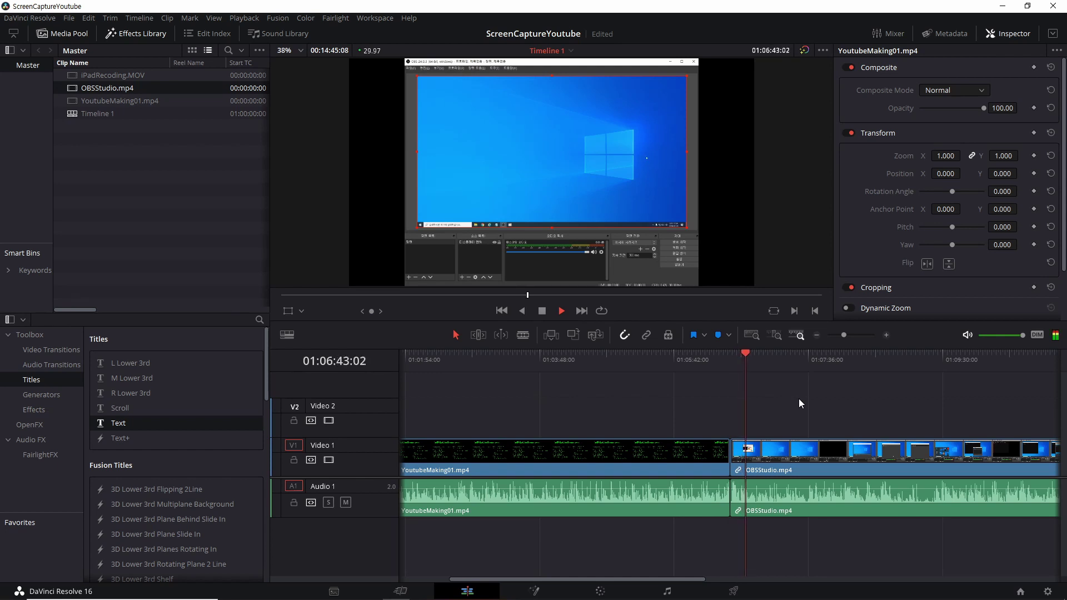
key(space)
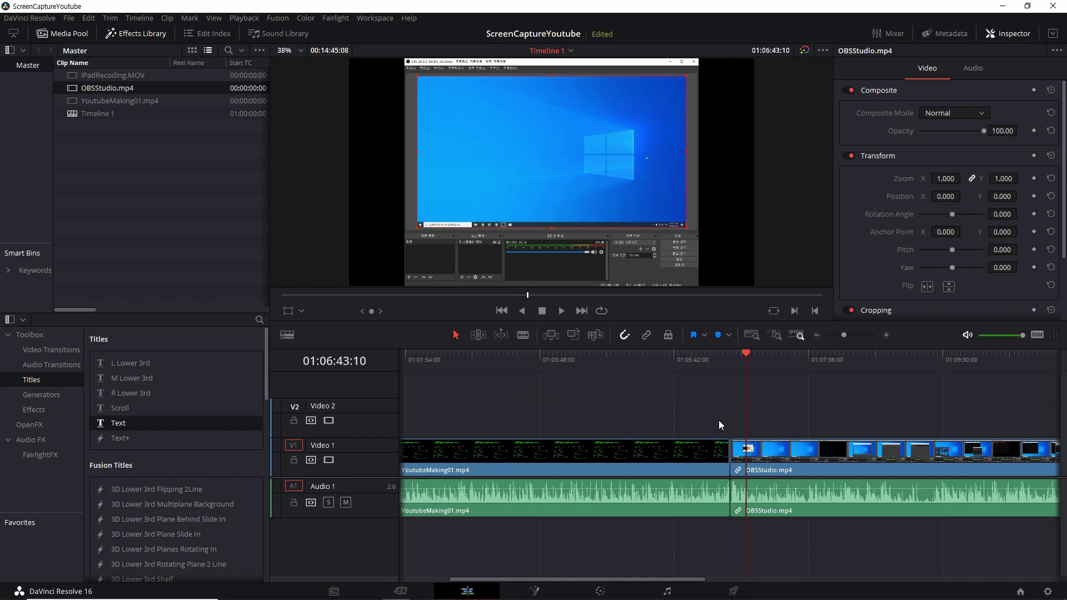
click(722, 368)
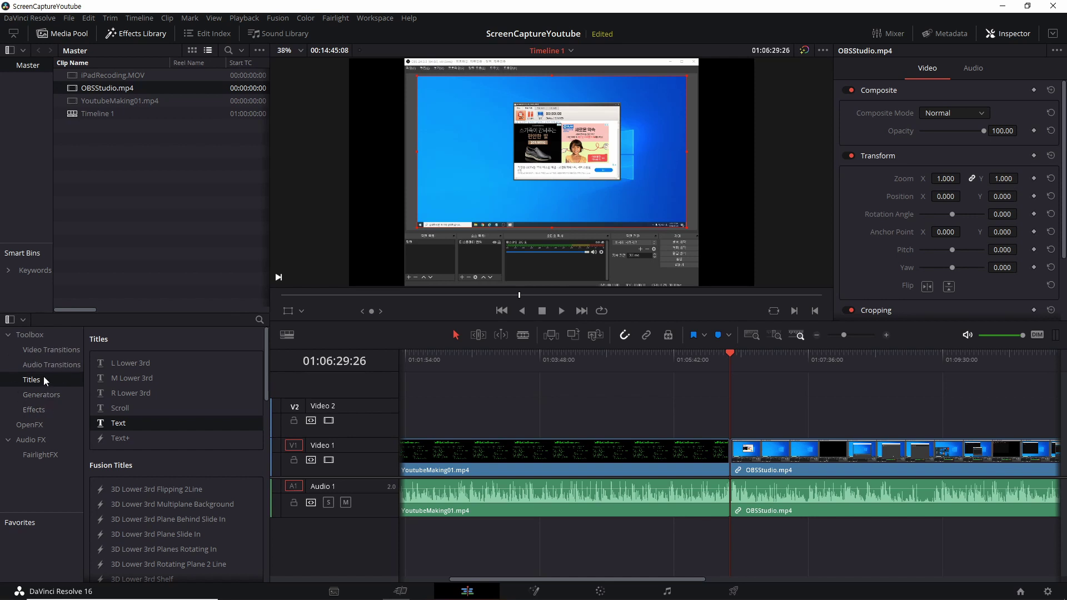
Add a Solid Color generator at the YoutubeMaking01/OBSStudio join and lengthen it.
click(44, 398)
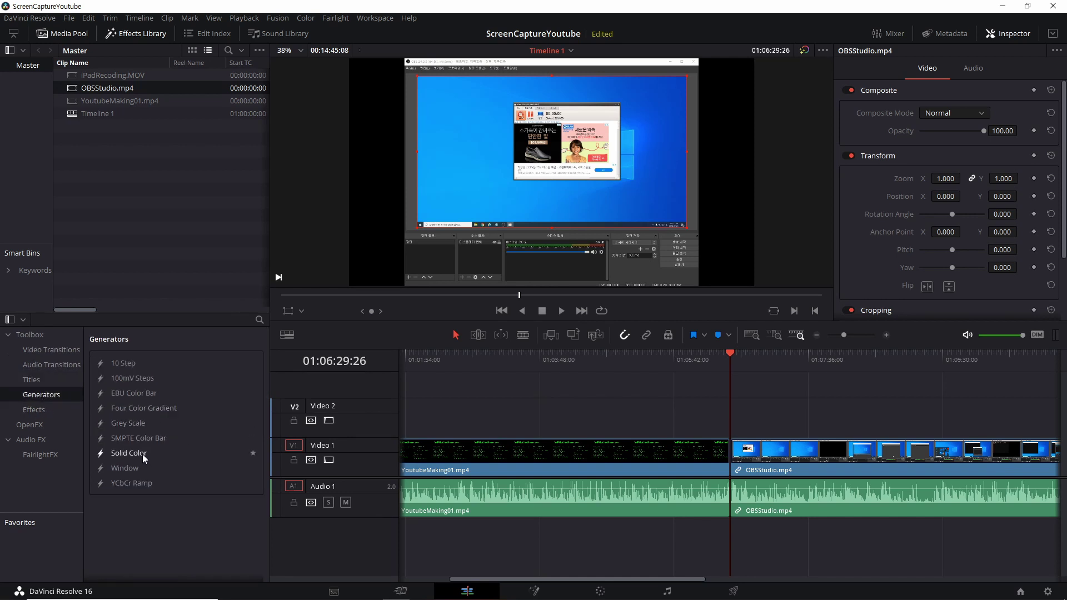
drag(142, 456, 792, 458)
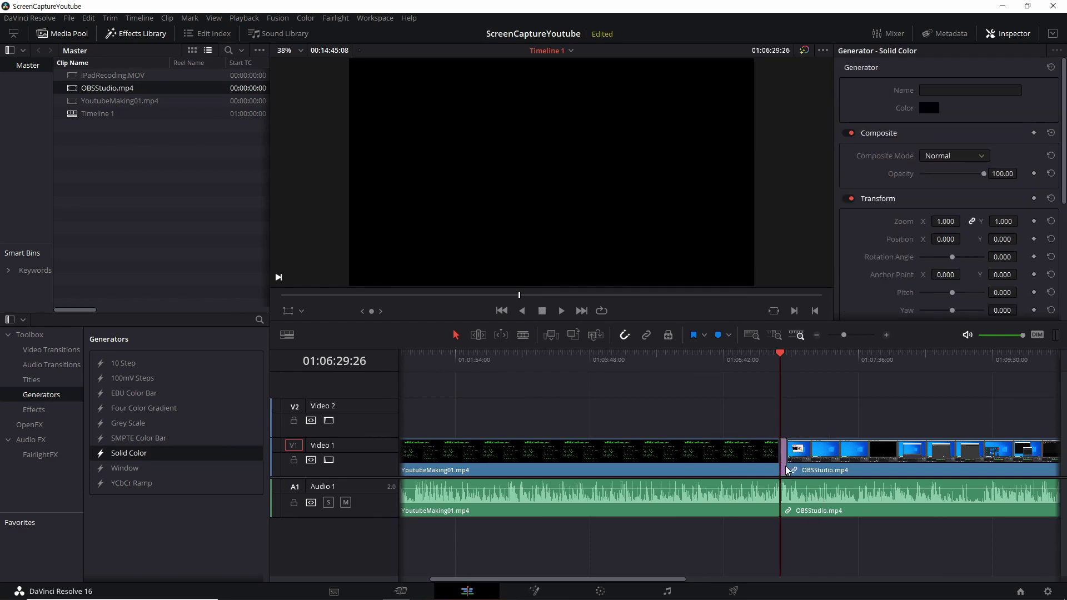
drag(789, 463, 813, 463)
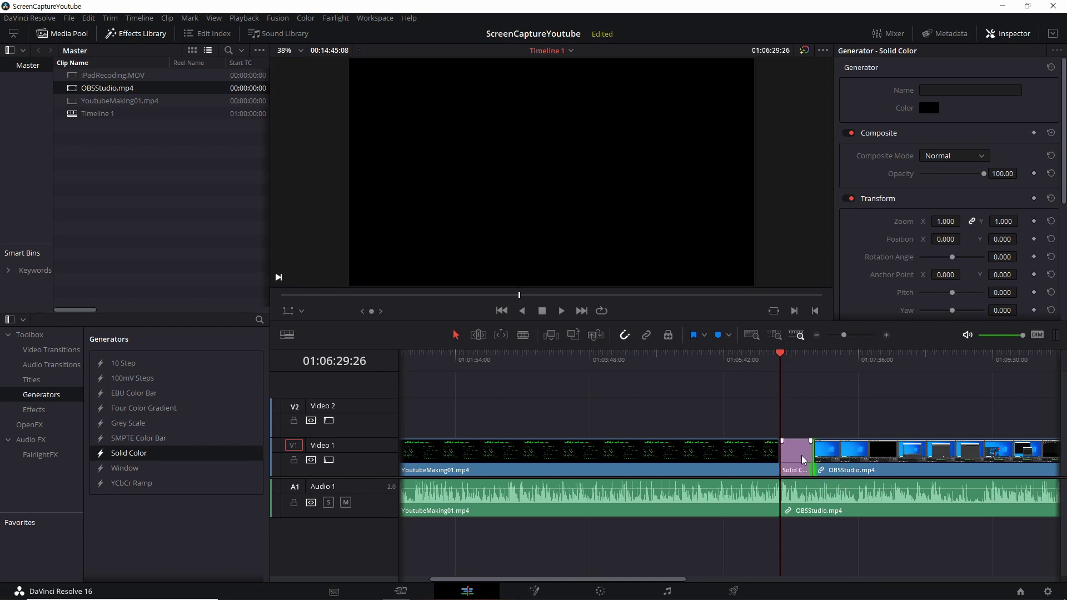
scroll(810, 471, up, 1)
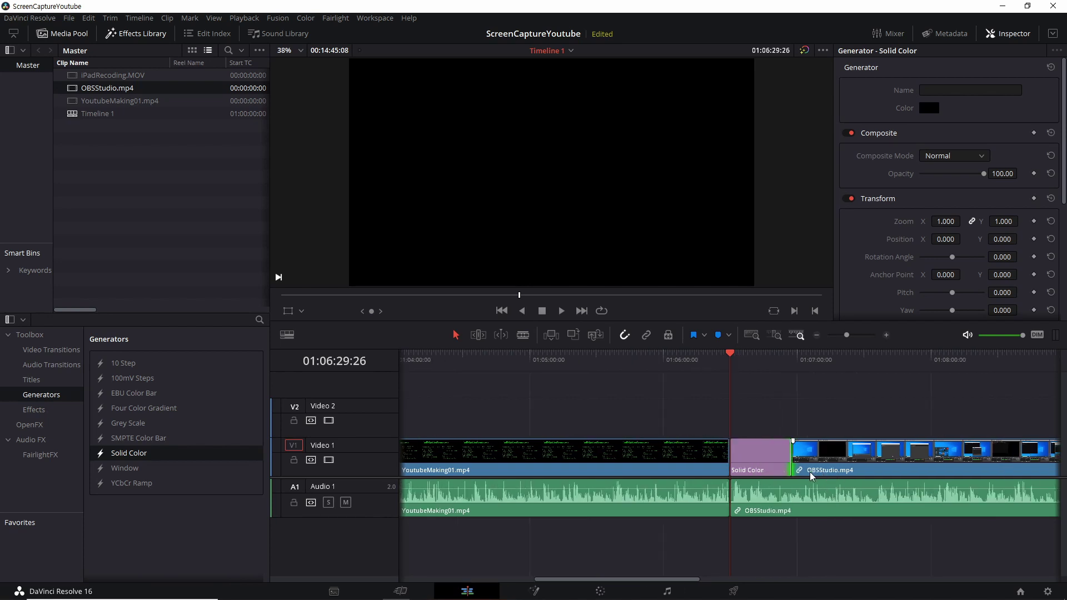
Play through the Solid Color section and undo its lengthening, checking the OBSStudio start.
scroll(811, 476, up, 1)
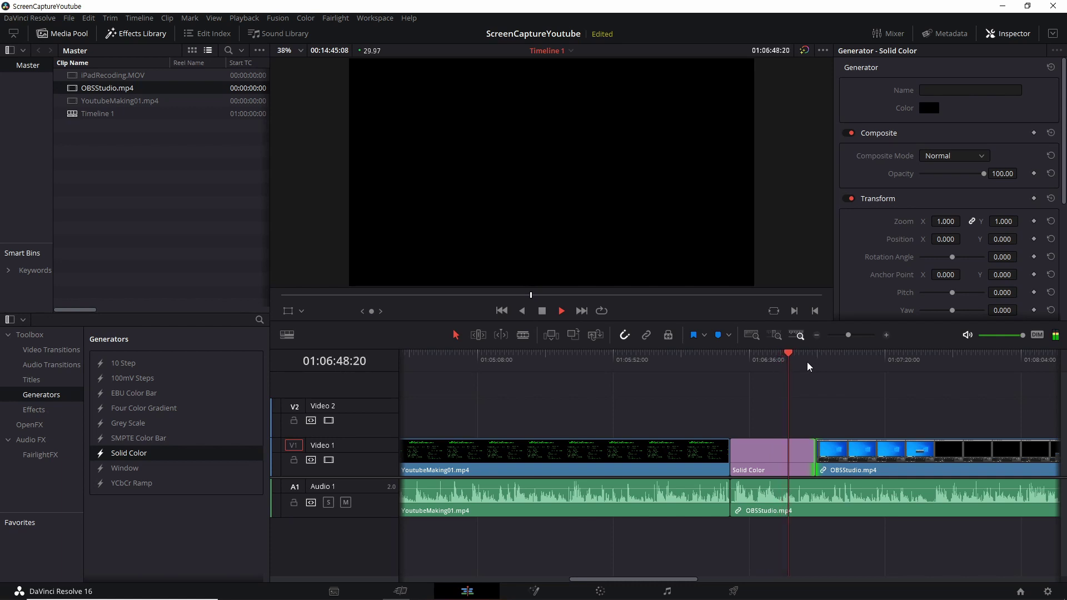
key(Down)
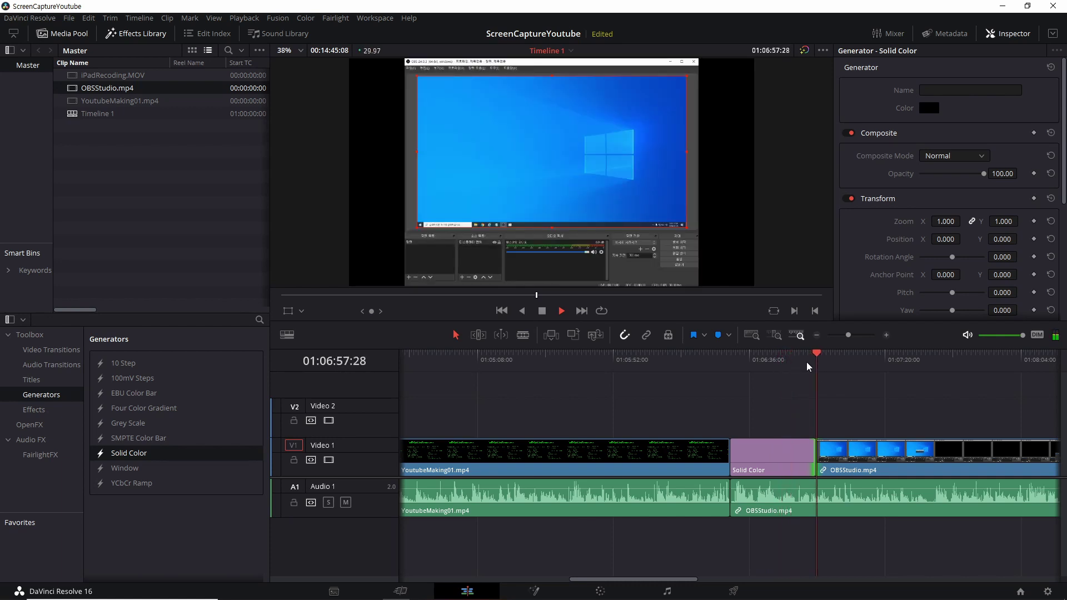
click(782, 360)
key(space)
key(space)
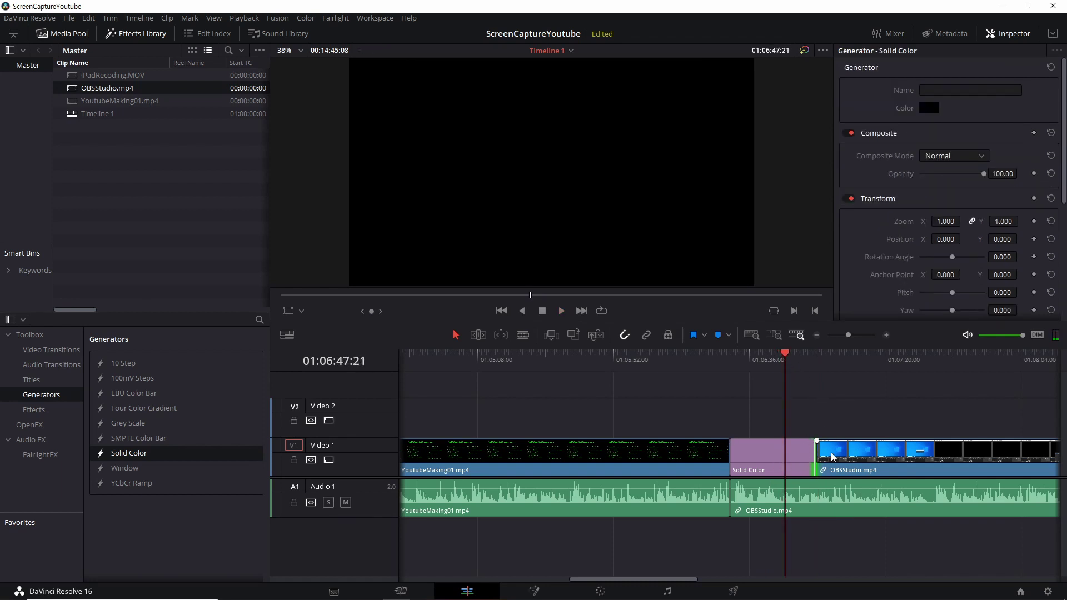
key(ctrl+z)
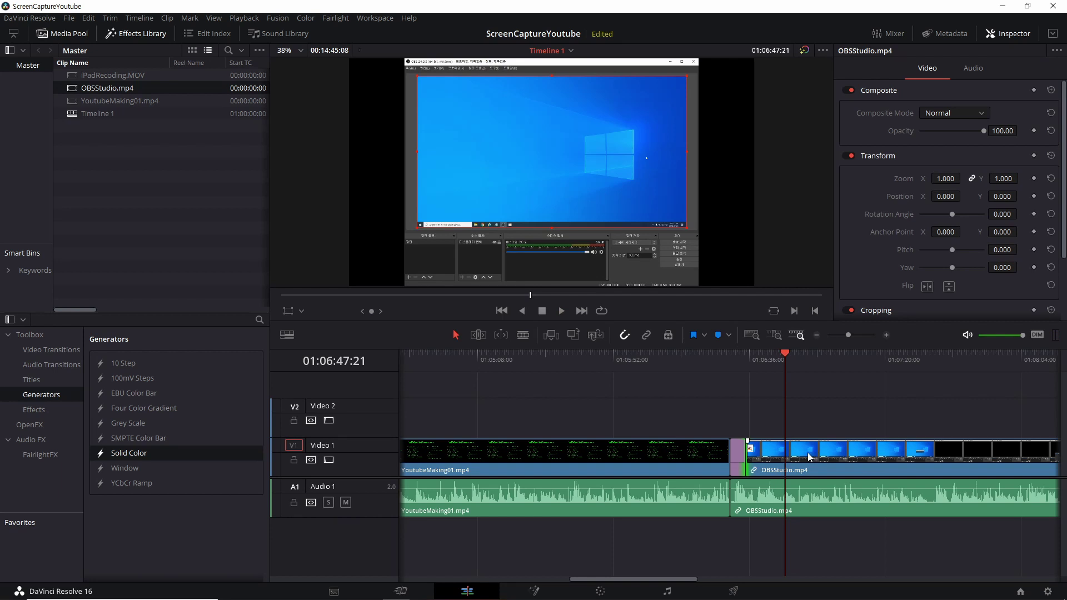
key(Up)
key(space)
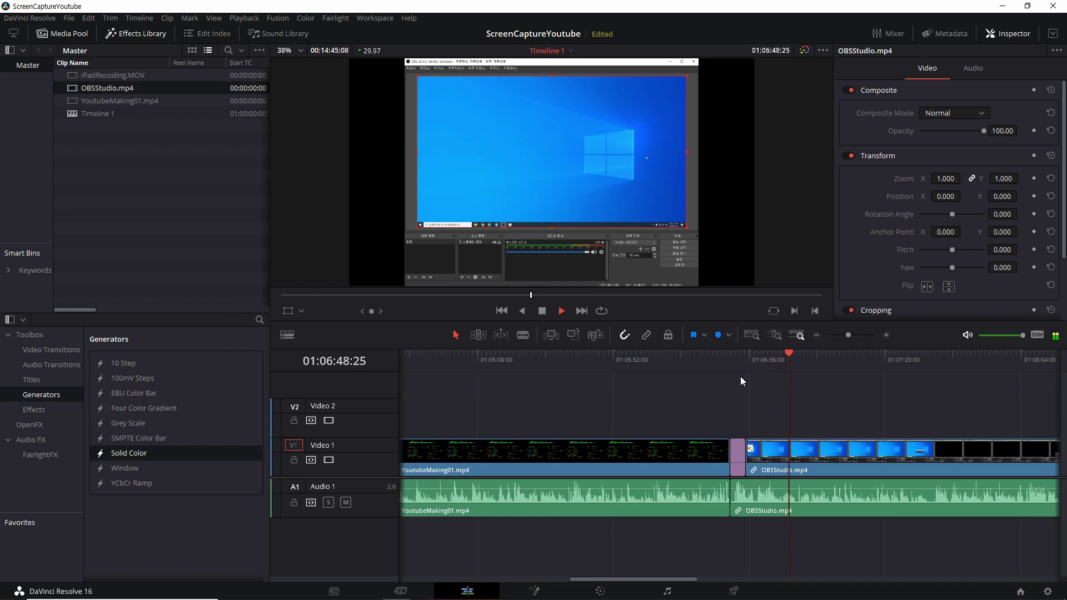
click(730, 366)
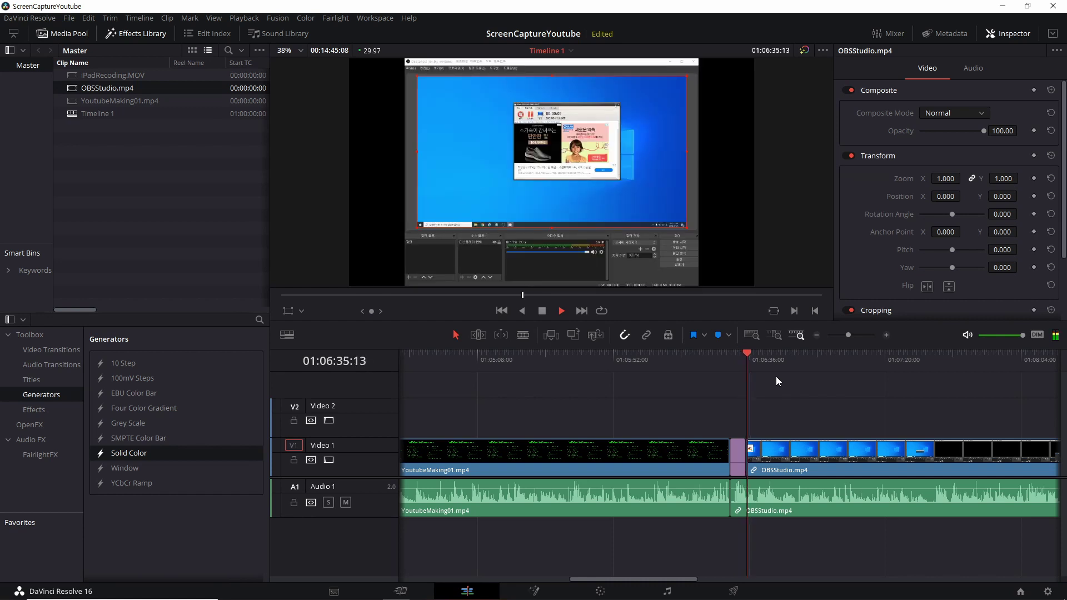
key(space)
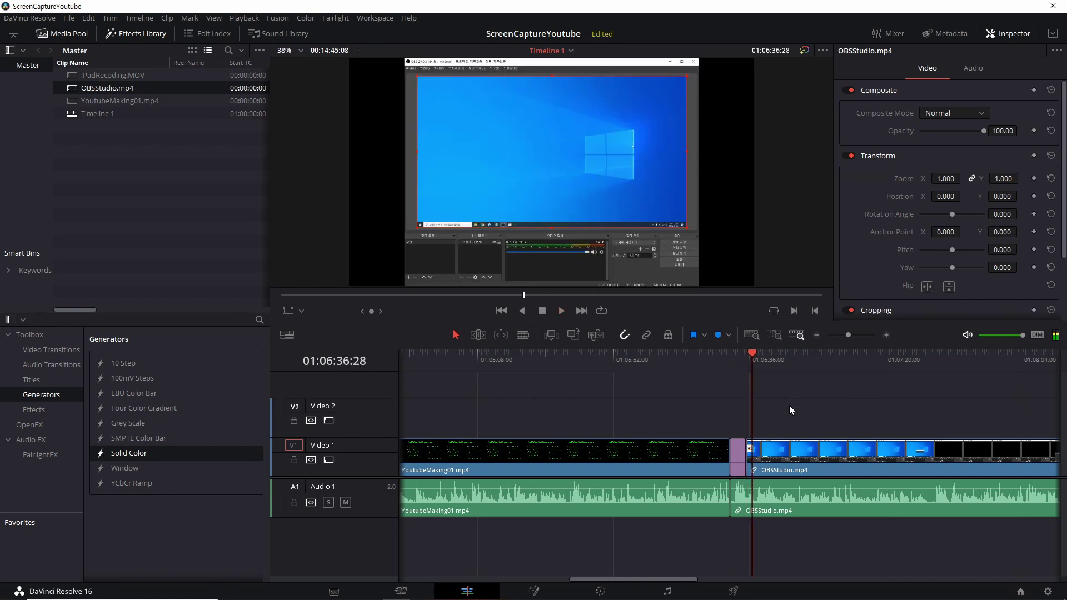
Extend the Solid Color clip slightly and replay to check the brief black gap.
scroll(778, 457, up, 3)
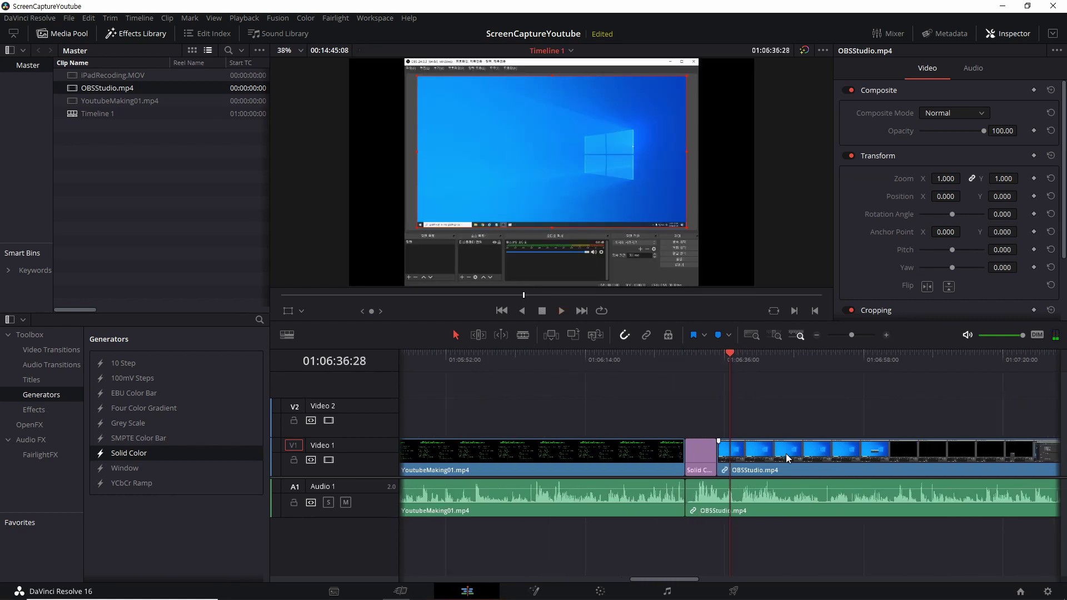
click(703, 456)
drag(713, 456, 720, 455)
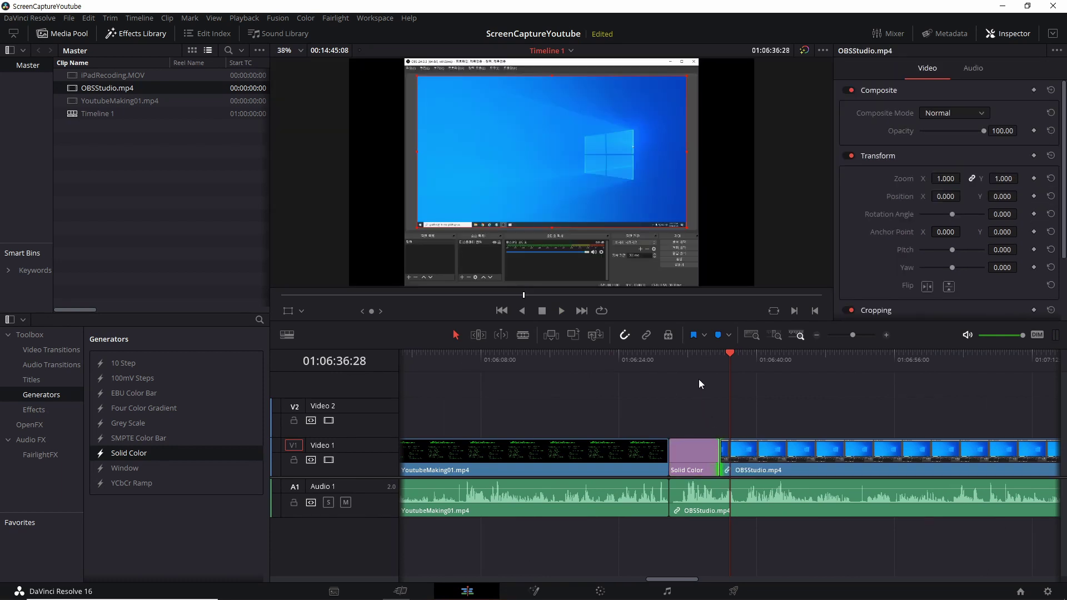
click(693, 365)
key(space)
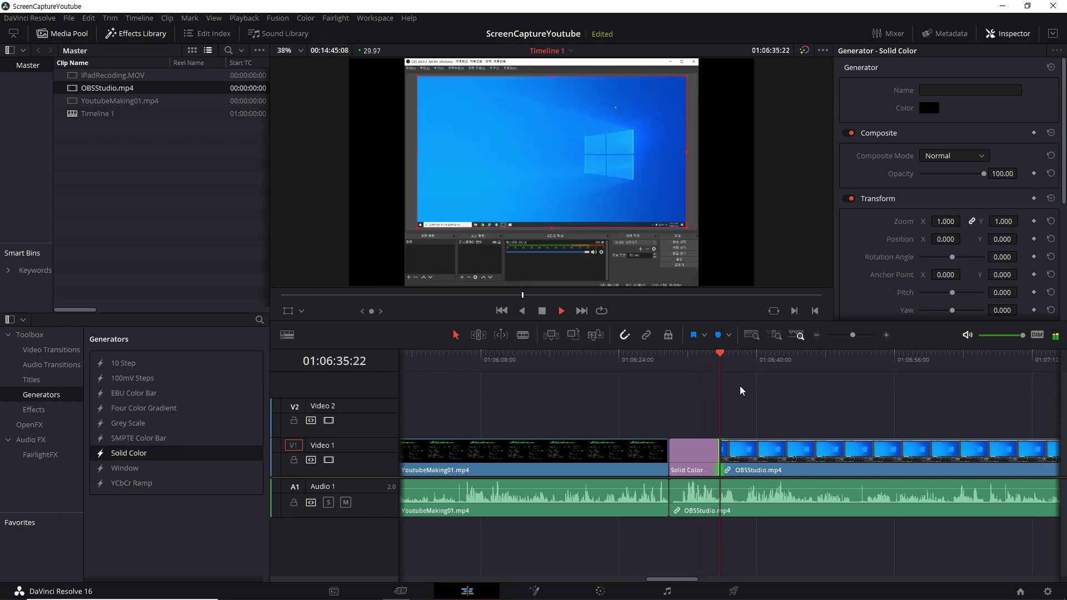
key(space)
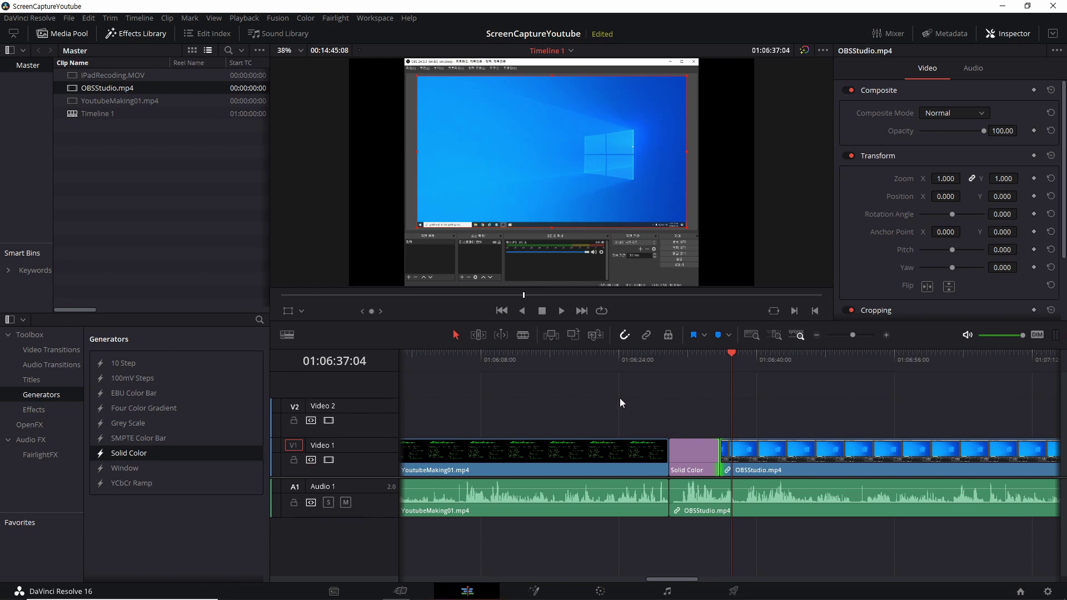
click(689, 450)
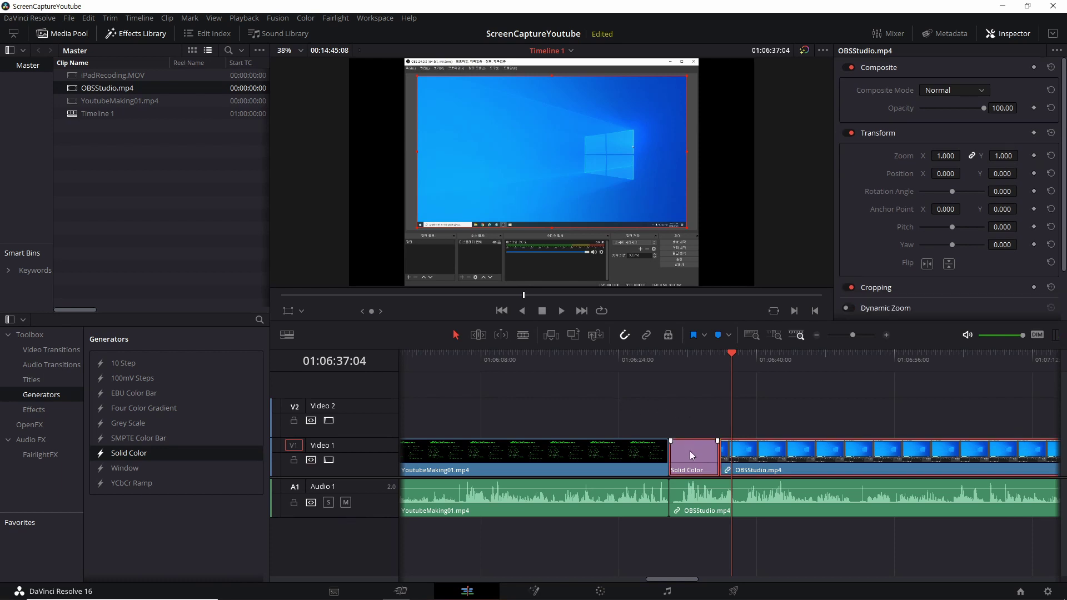
drag(692, 378, 689, 368)
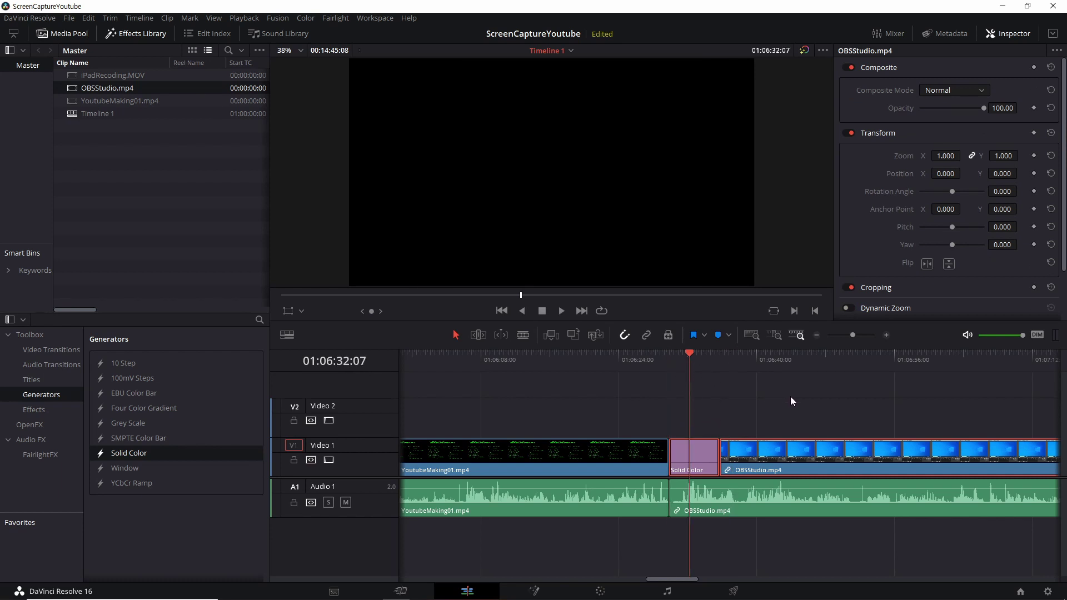
click(65, 381)
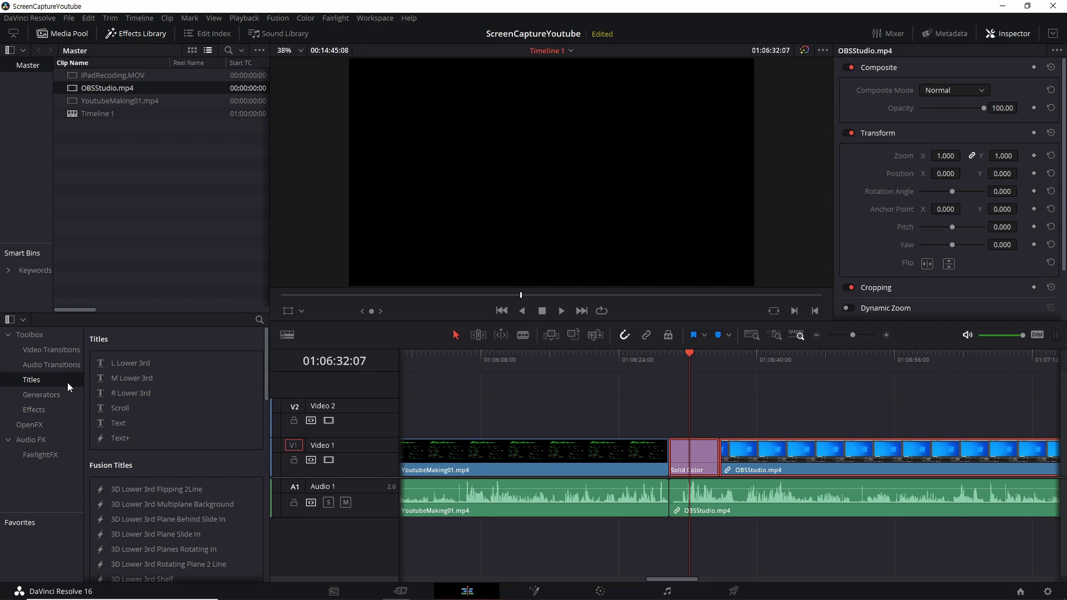
Add a Text title above the Solid Color clip reading 'OBS Studio 알아보기'.
drag(118, 423, 721, 413)
click(705, 413)
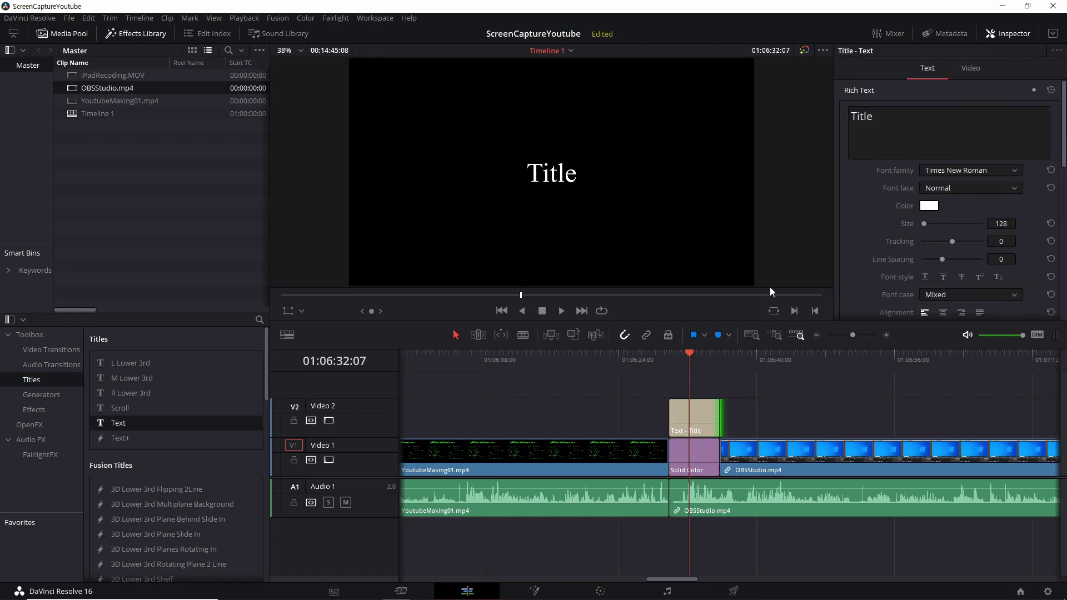
click(912, 152)
text(OBS Studio)
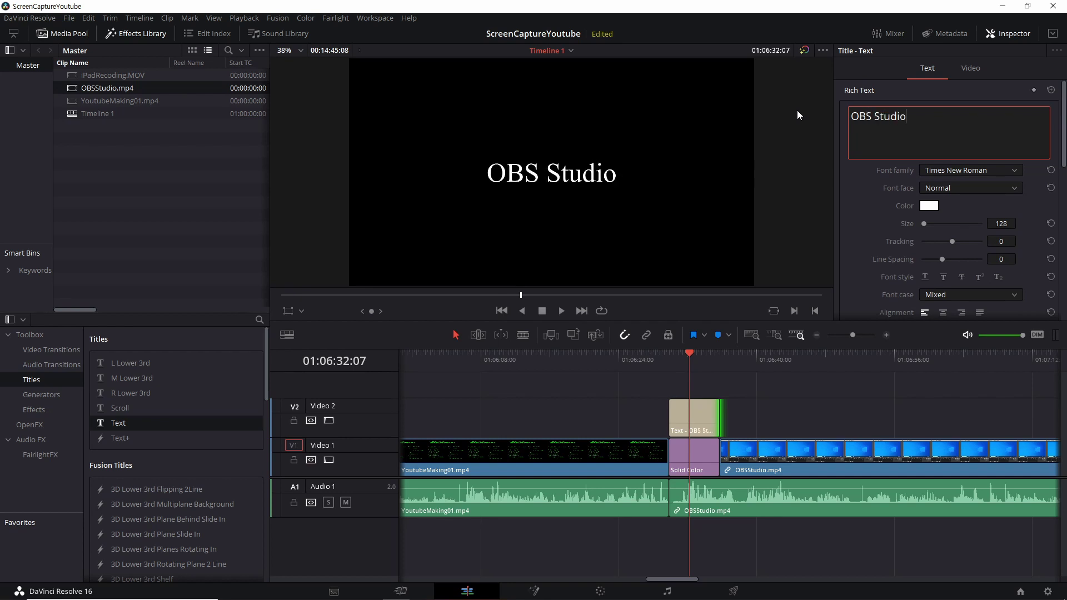
text( 알아보기)
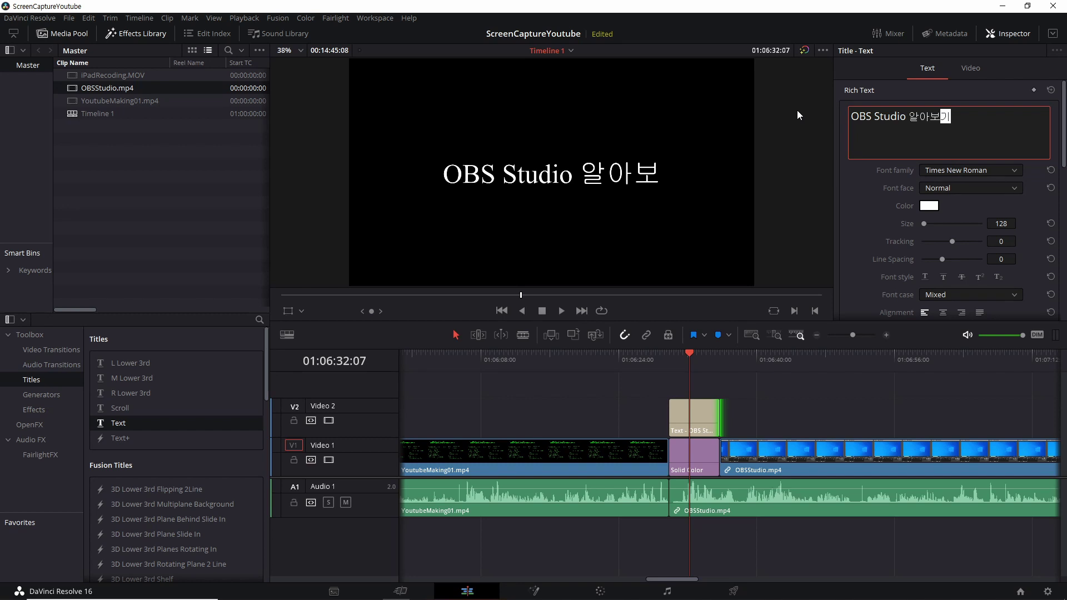
click(971, 115)
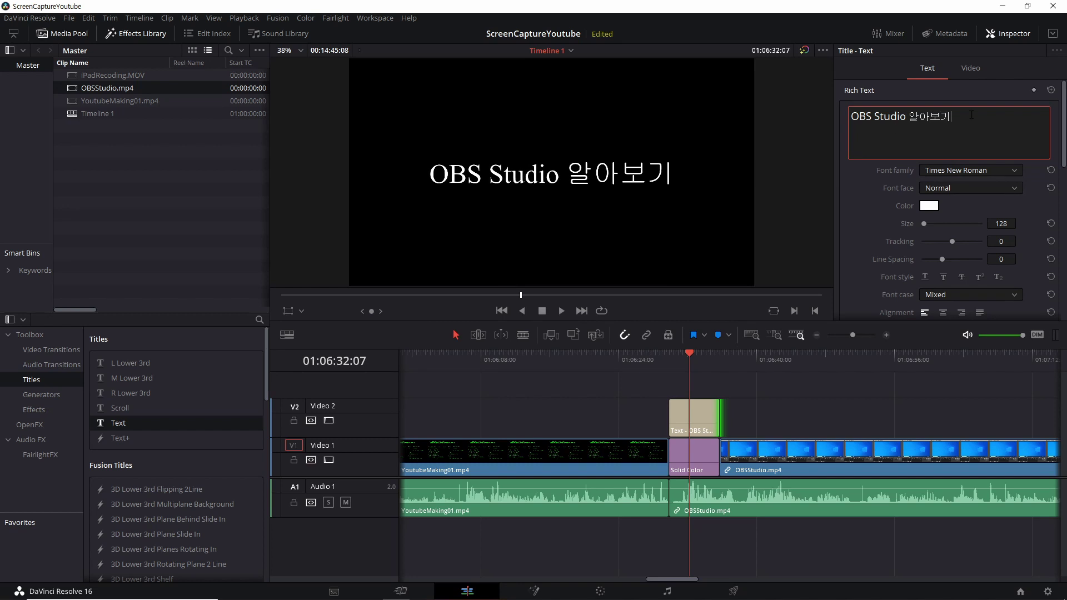
Style the title in Arial Black with green #00ff7f and preview it.
click(965, 169)
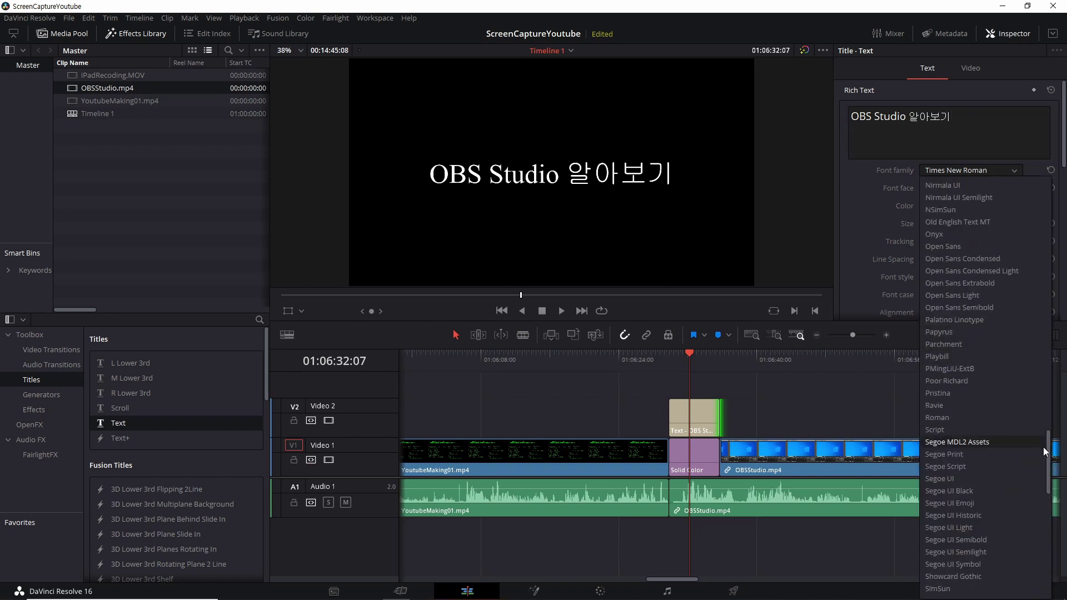
drag(1049, 456, 966, 215)
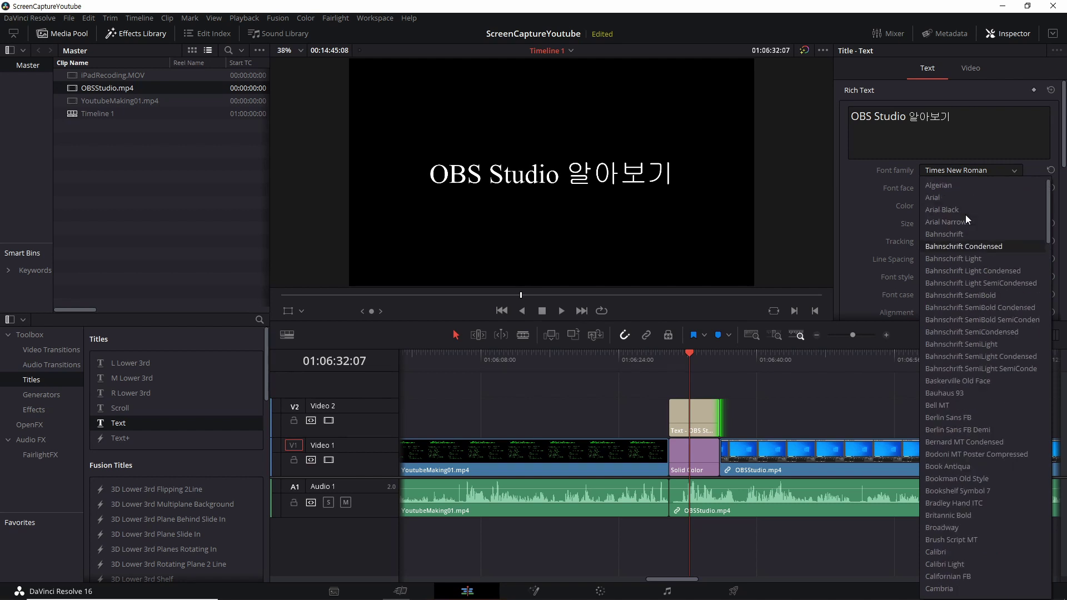
click(966, 211)
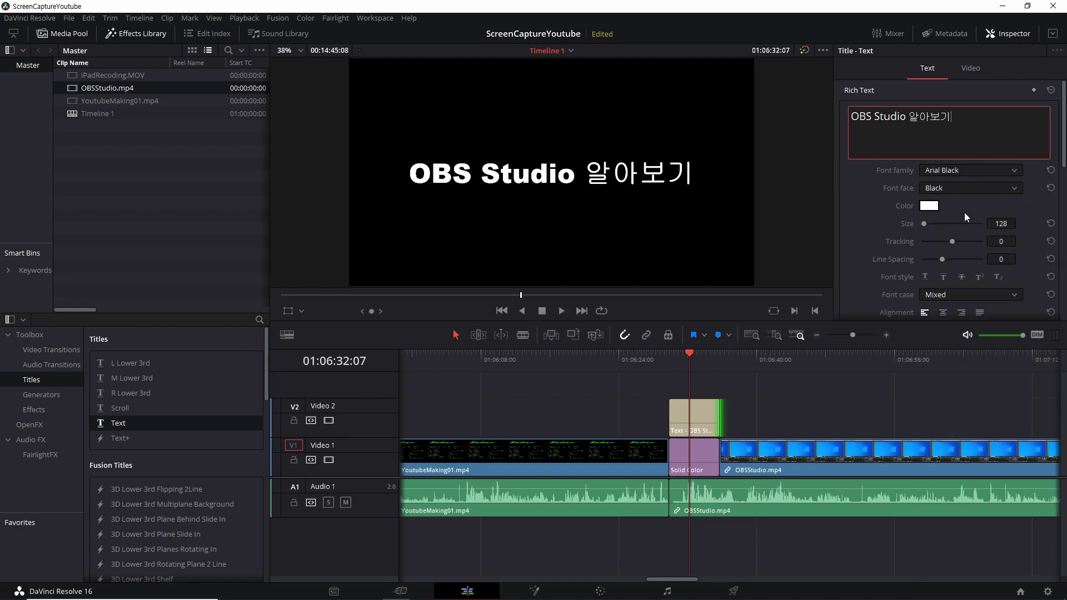
click(934, 206)
click(485, 223)
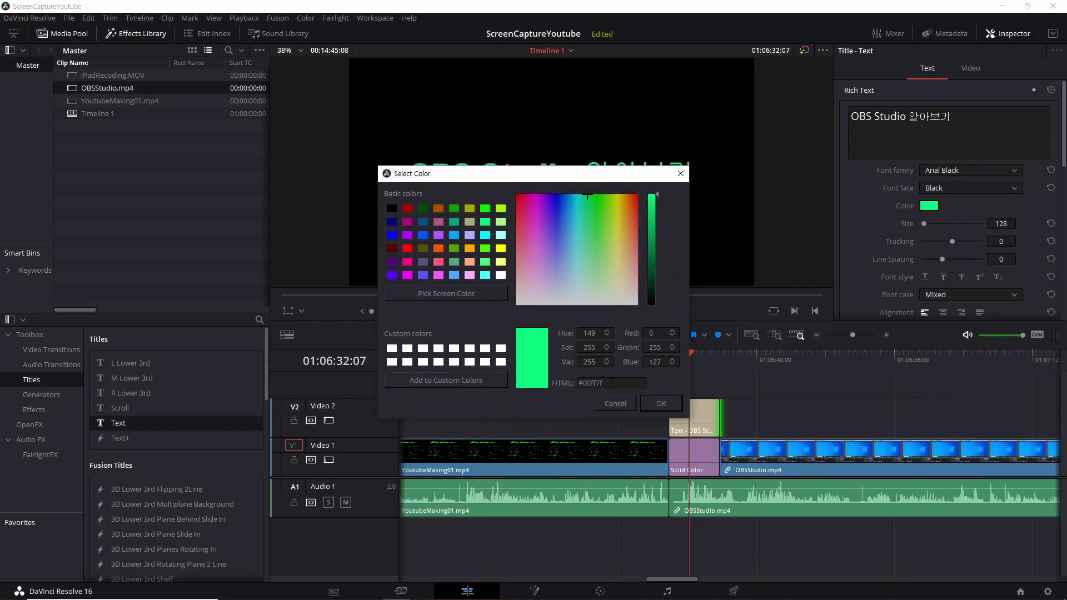
click(655, 407)
click(809, 408)
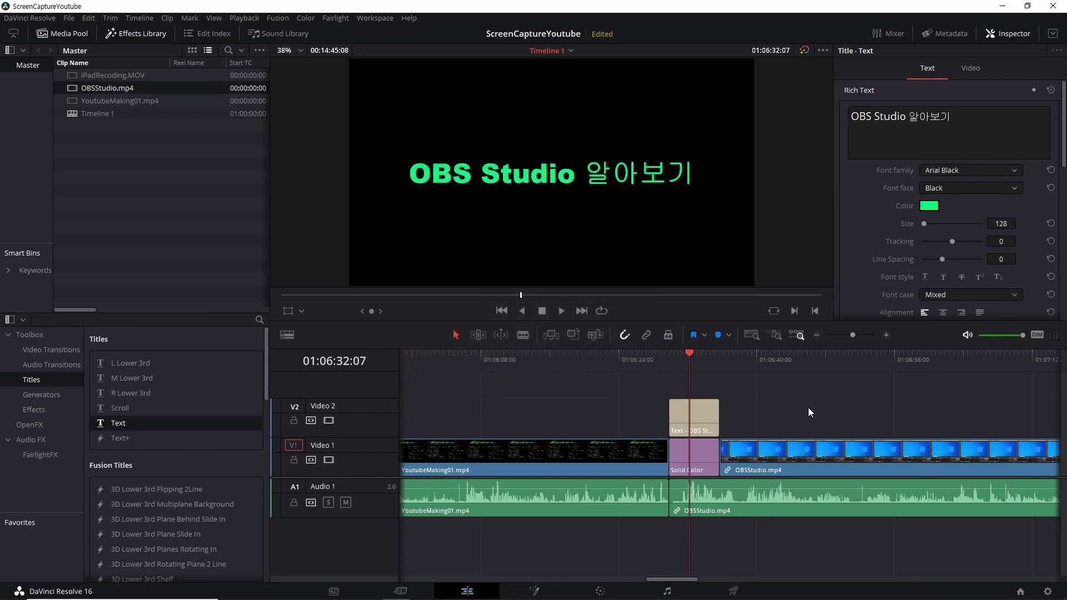
click(677, 369)
key(space)
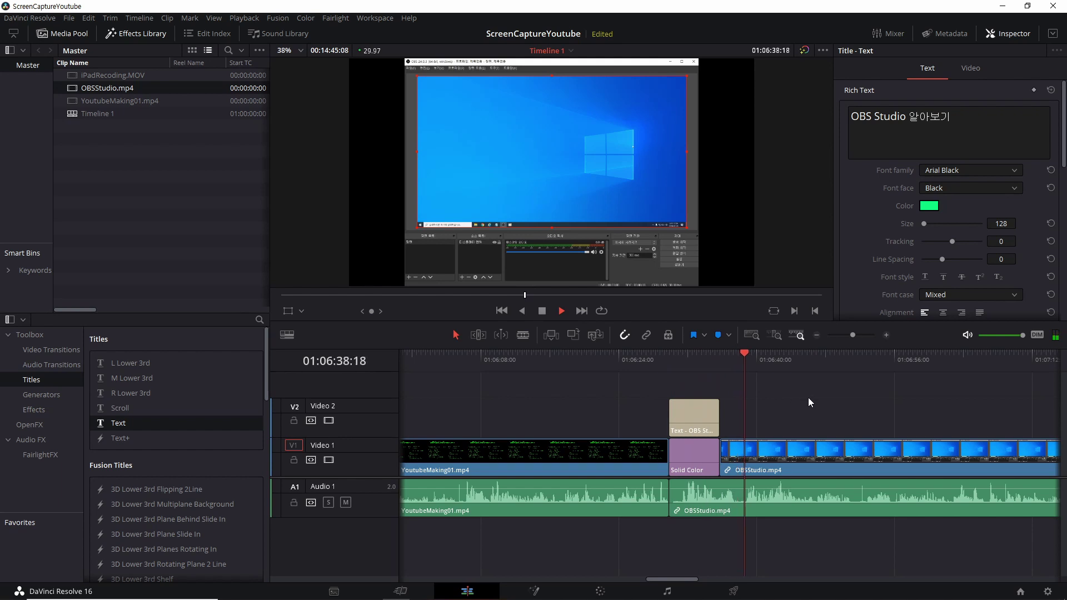
key(space)
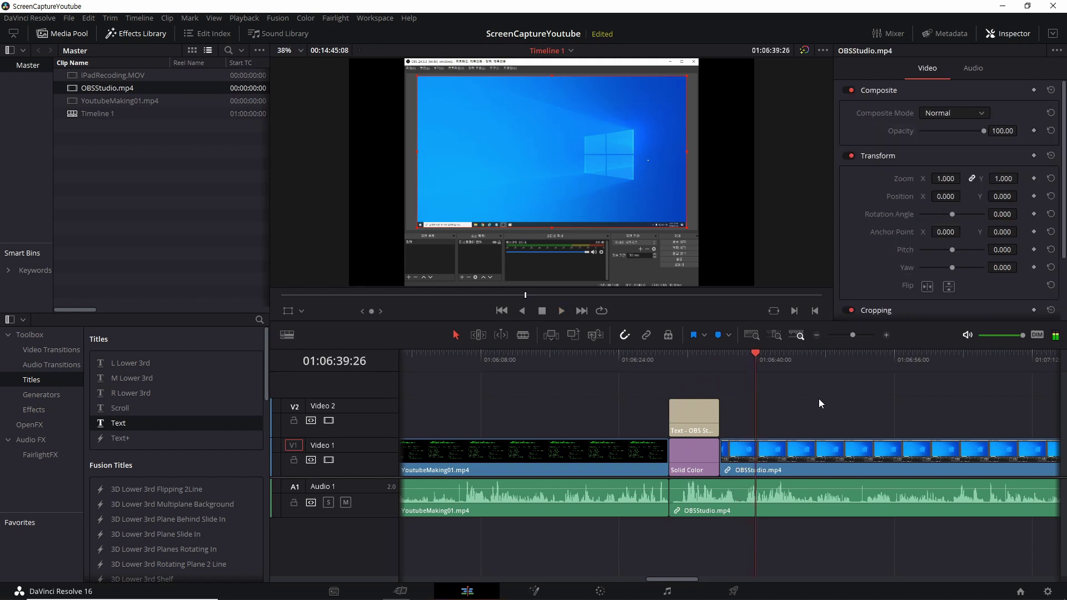
scroll(819, 399, down, 4)
scroll(818, 398, down, 2)
scroll(847, 400, down, 3)
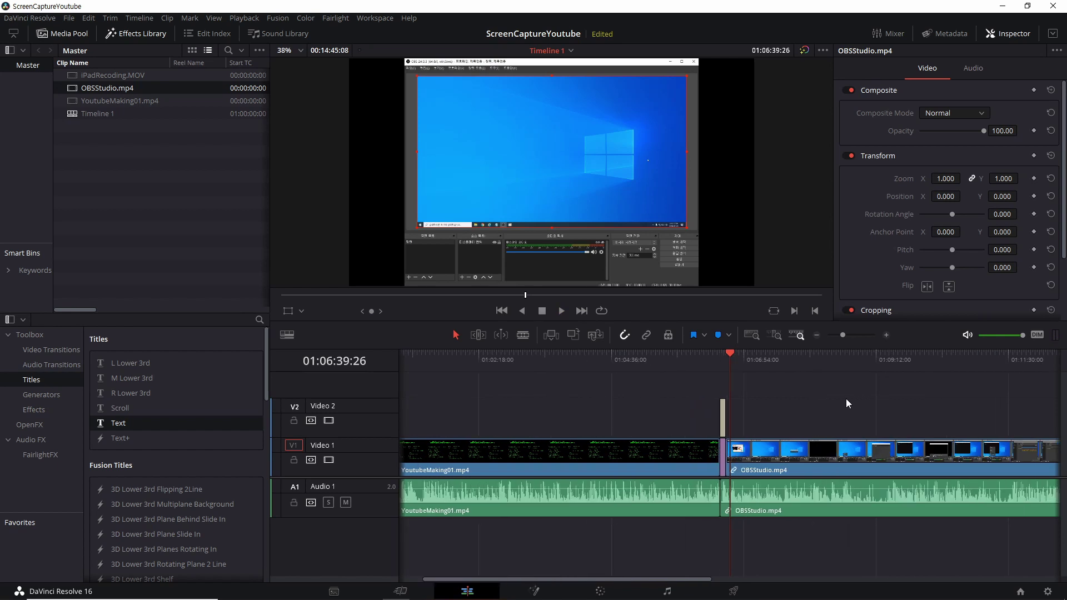
scroll(846, 403, down, 1)
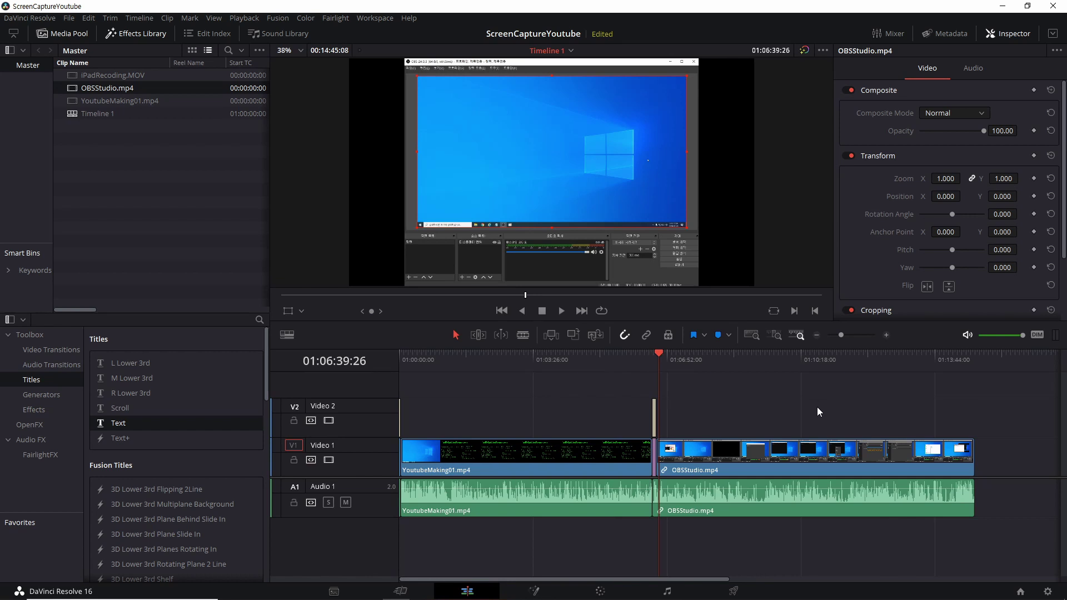
click(725, 369)
key(space)
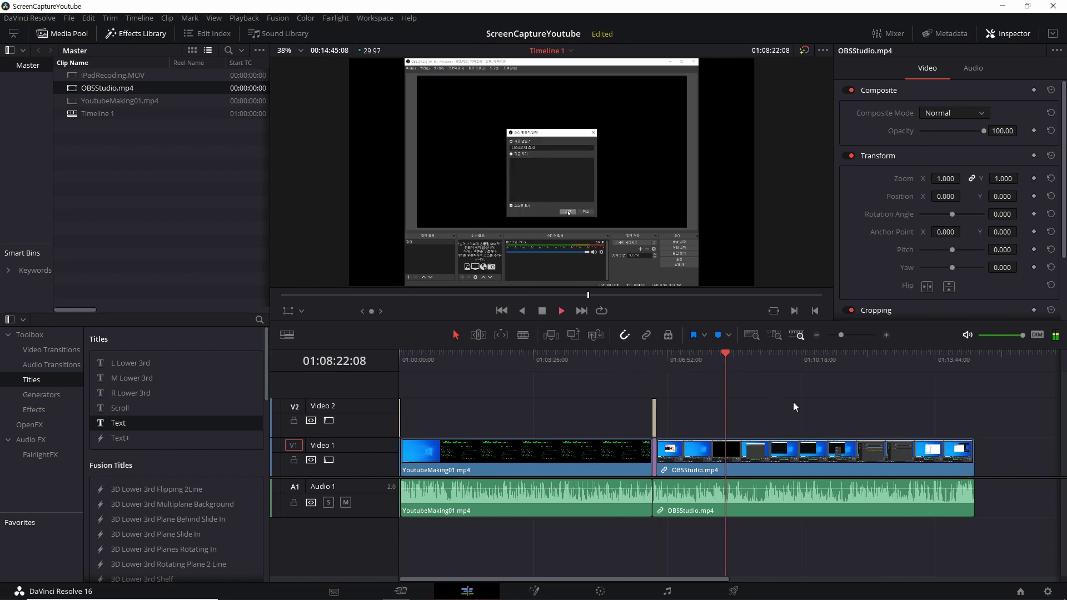
click(778, 369)
click(827, 365)
click(863, 365)
click(898, 361)
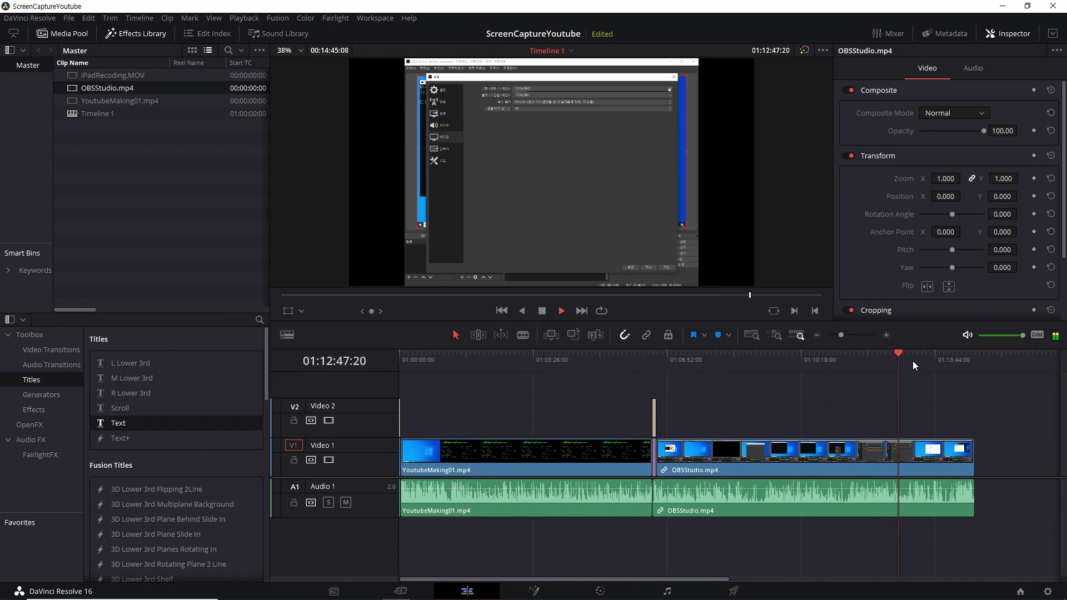
click(926, 361)
click(944, 362)
click(960, 364)
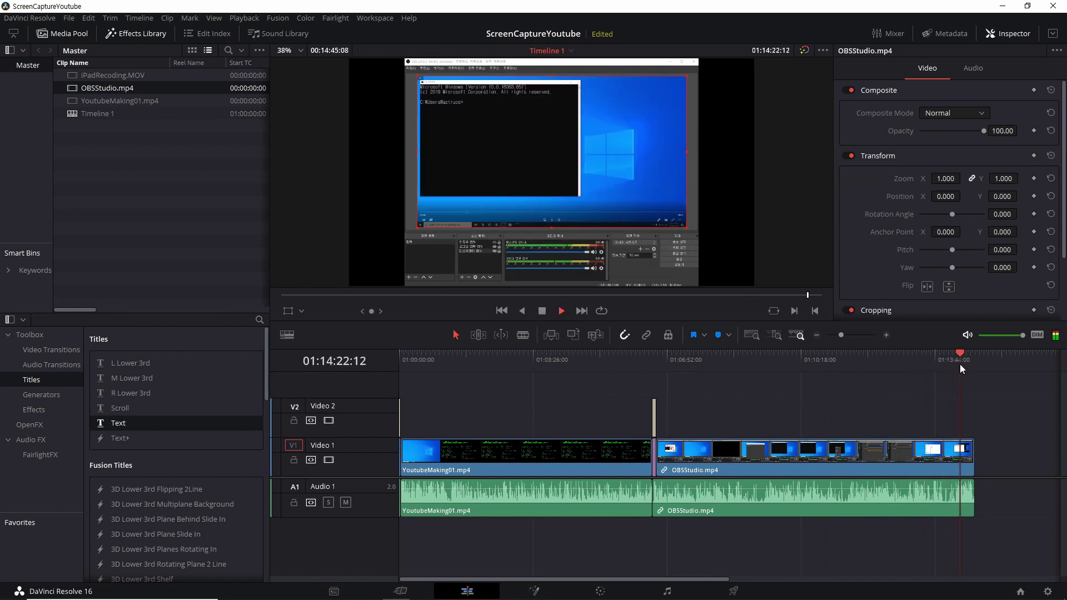
click(866, 359)
click(755, 356)
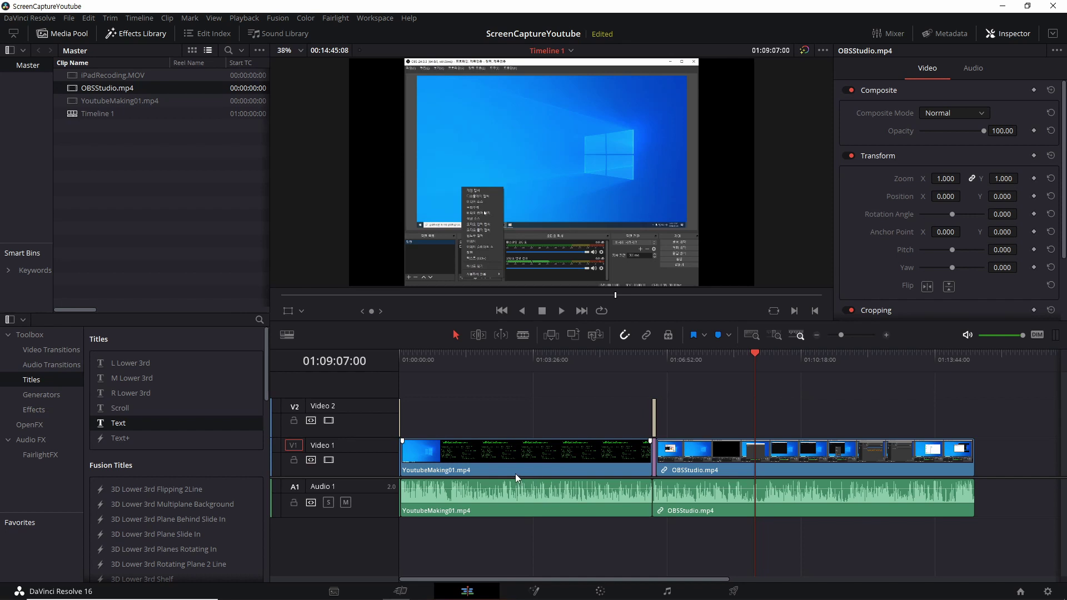
click(653, 360)
click(653, 417)
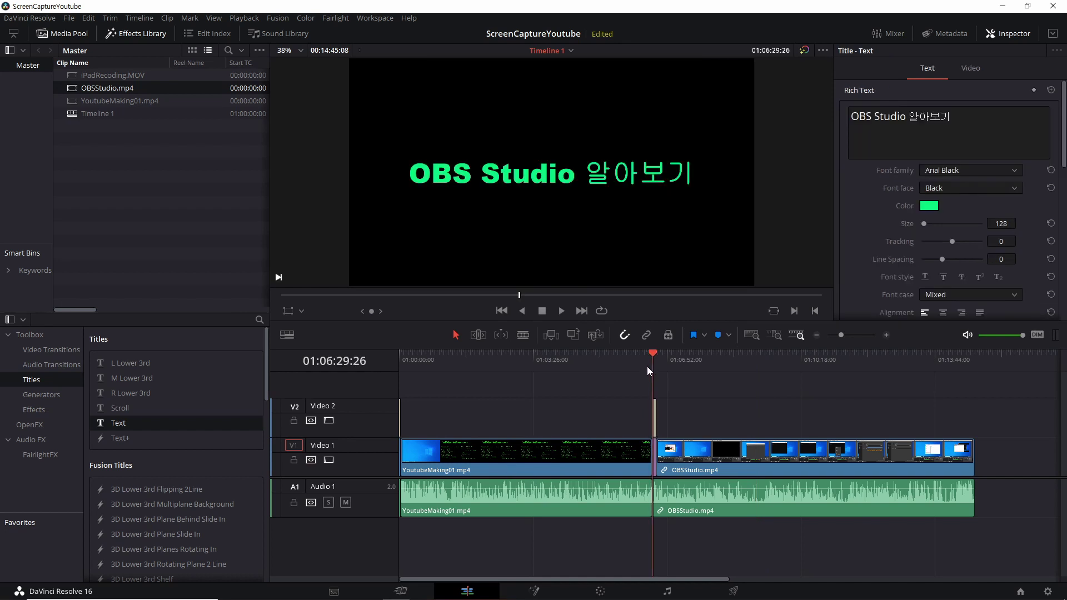
scroll(666, 469, up, 3)
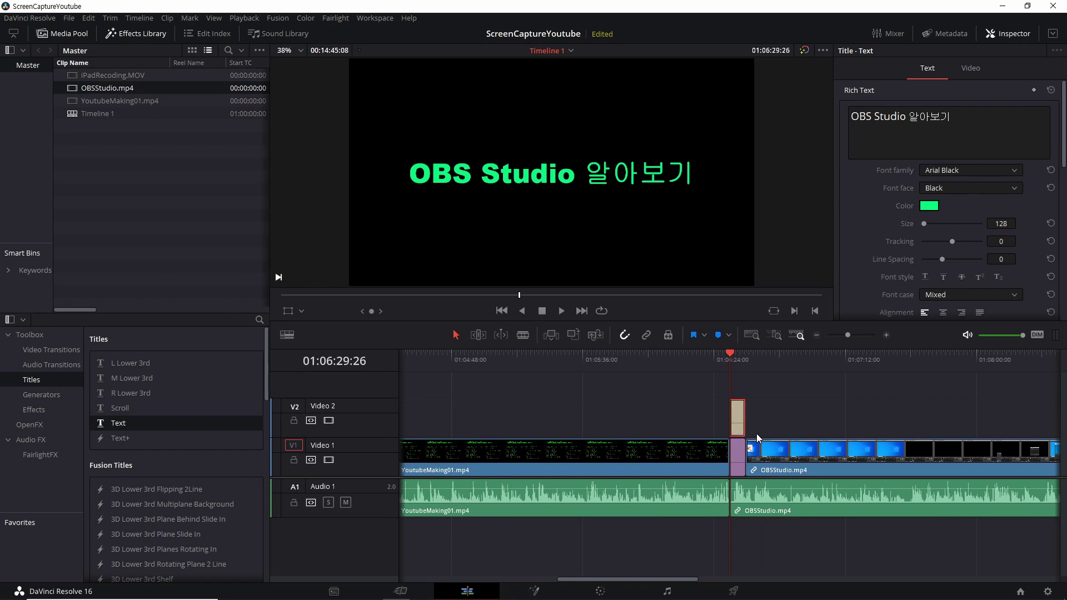
click(689, 362)
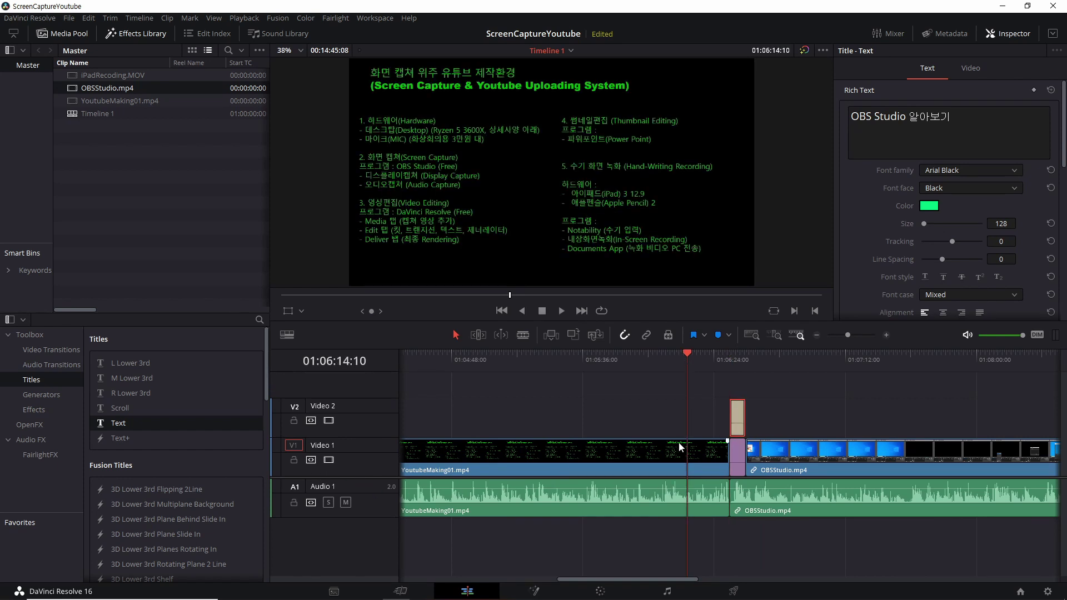
click(725, 359)
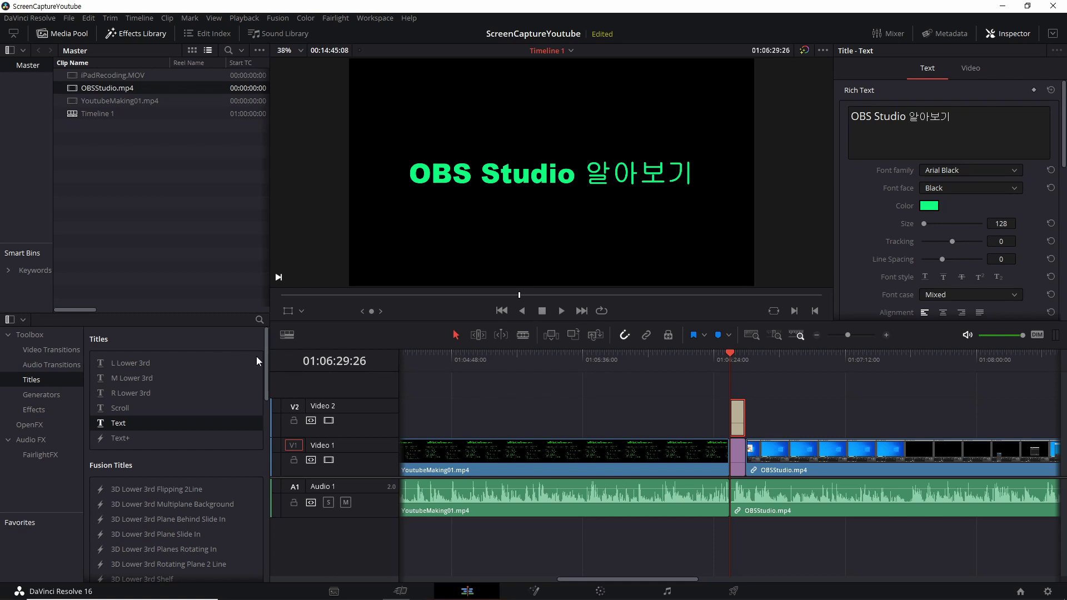
Place a Clock Wipe from Video Transitions at the start of the green title clip.
click(28, 412)
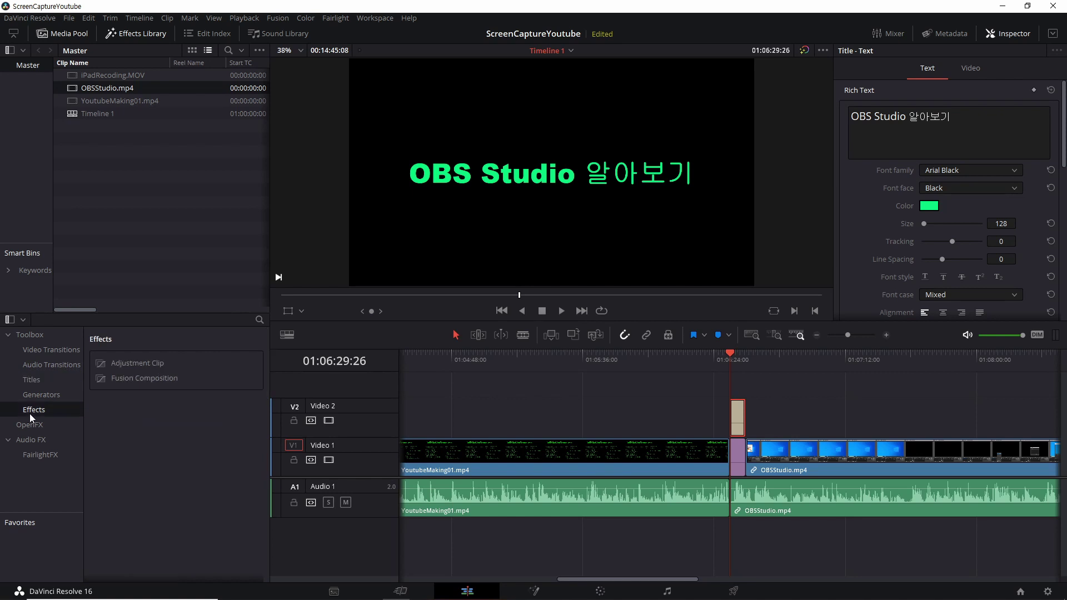
click(51, 349)
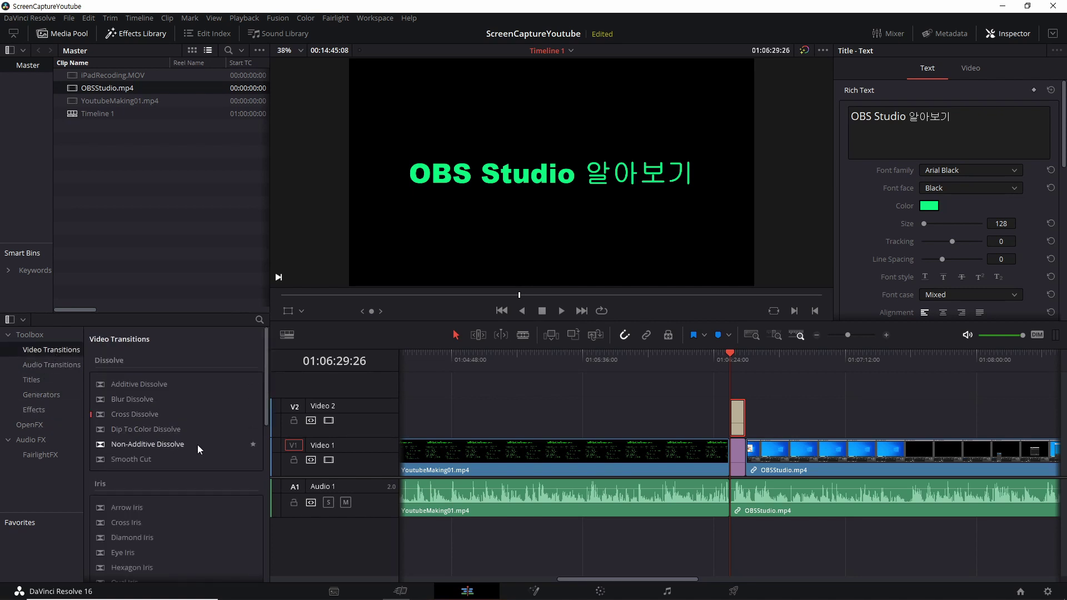
scroll(181, 414, down, 4)
scroll(182, 420, down, 4)
scroll(139, 403, down, 3)
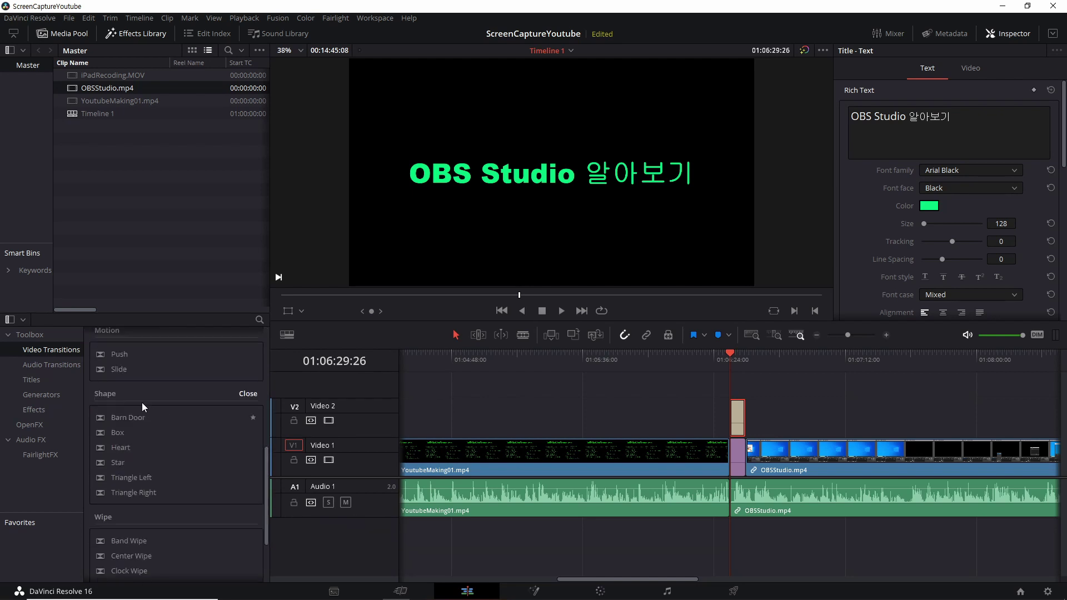
scroll(129, 397, down, 3)
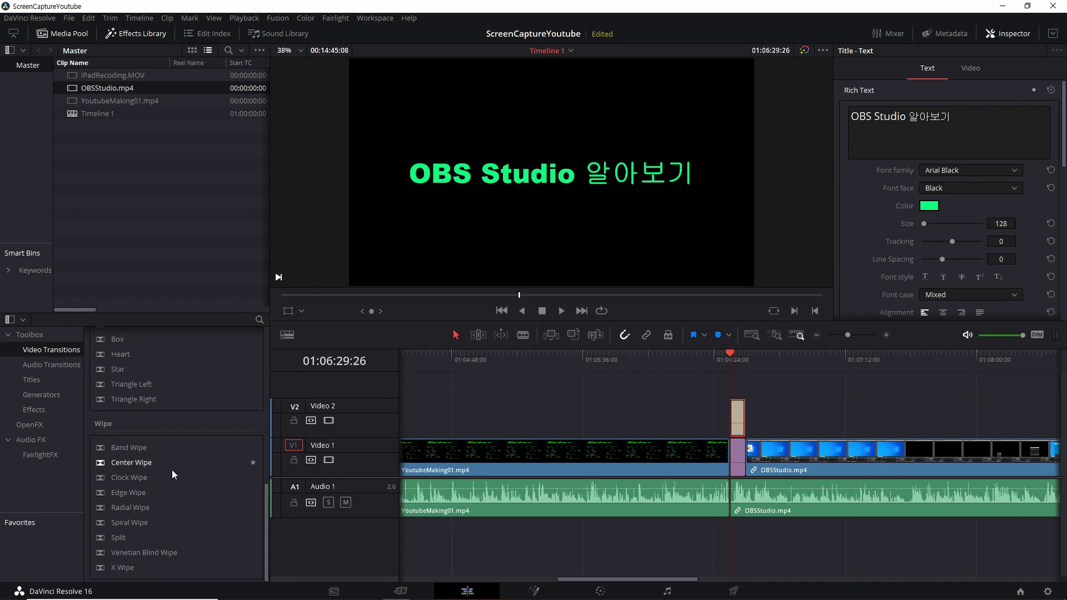
scroll(794, 429, up, 1)
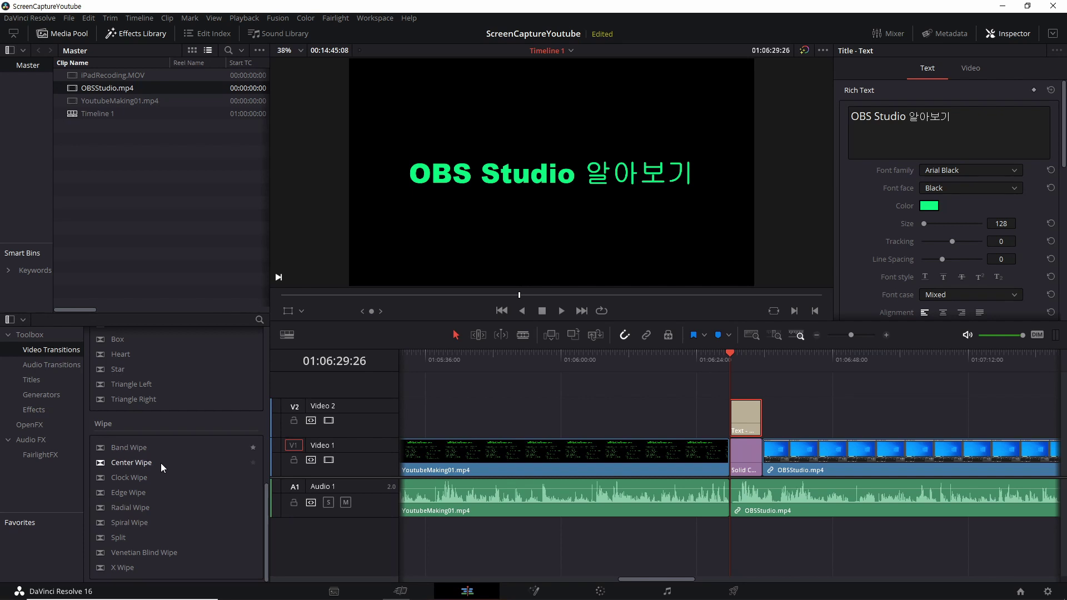
drag(146, 479, 739, 428)
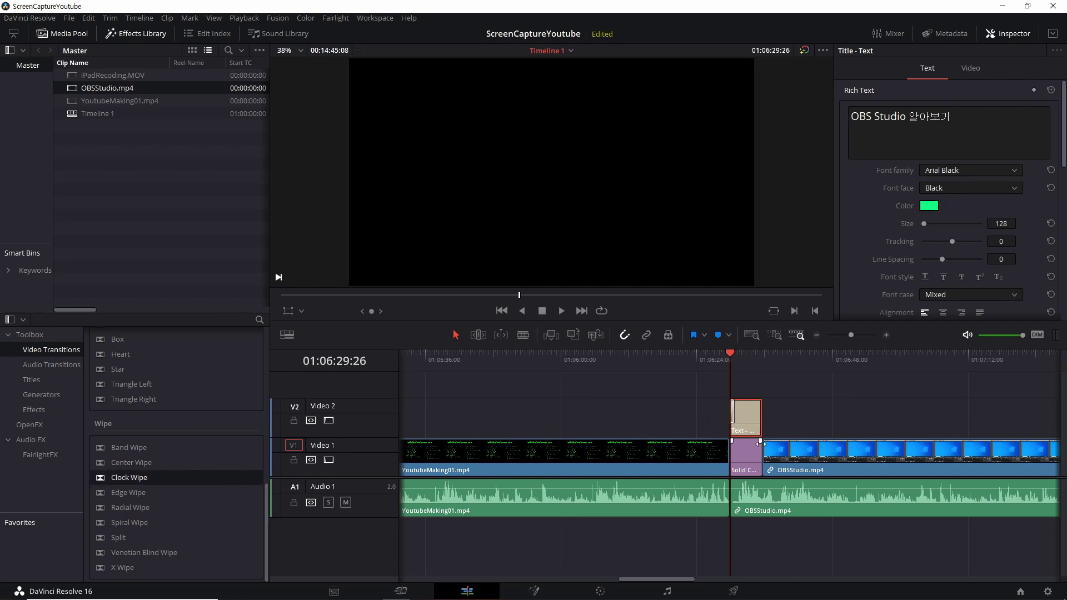
Set the title's opening Clock Wipe alignment to Start On Edit.
click(734, 412)
click(733, 412)
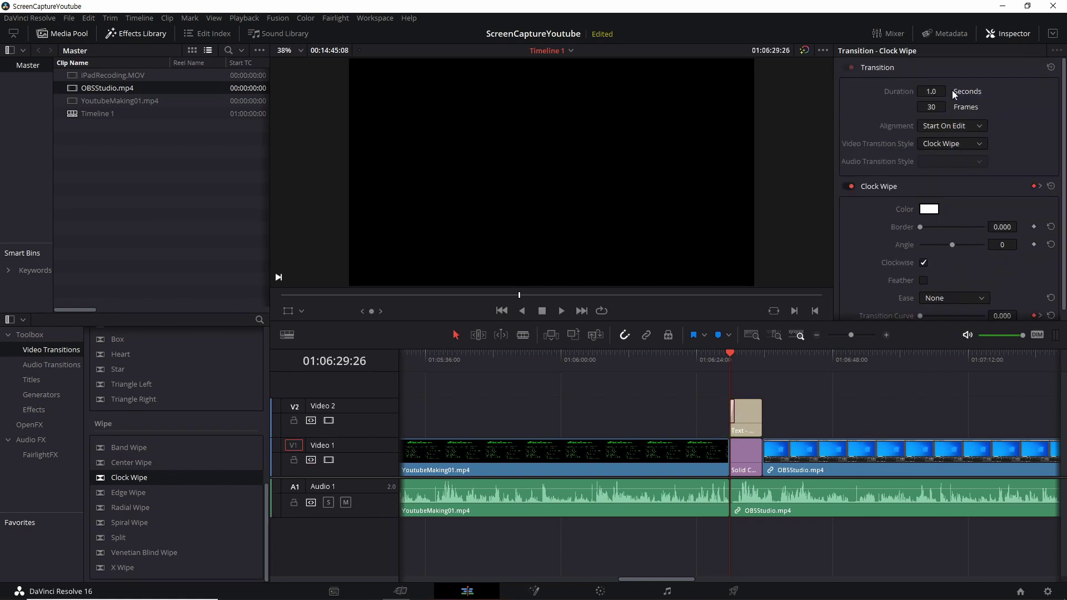
click(972, 127)
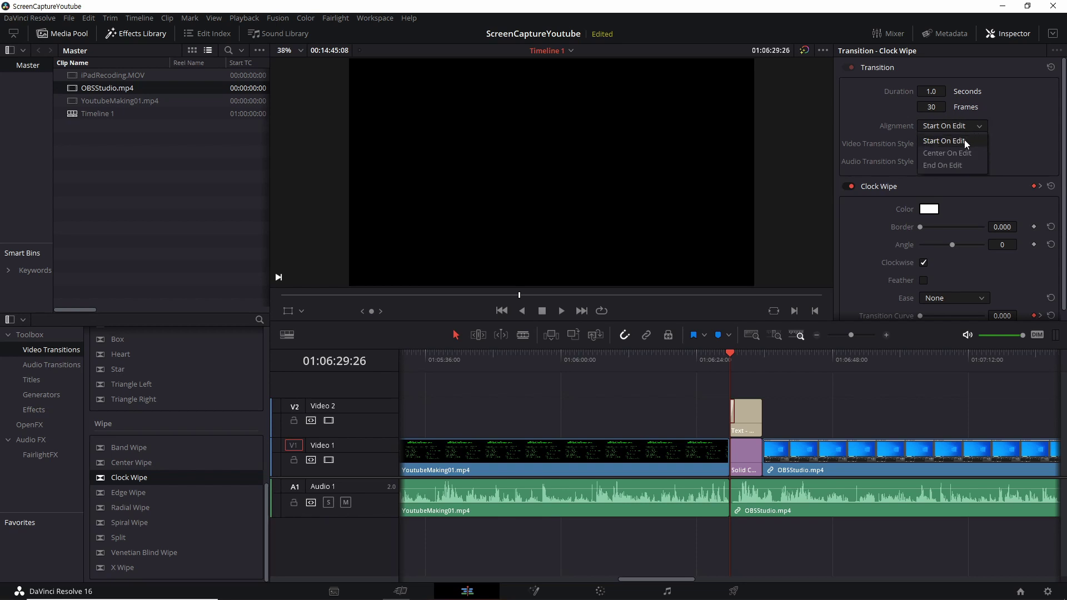
click(963, 152)
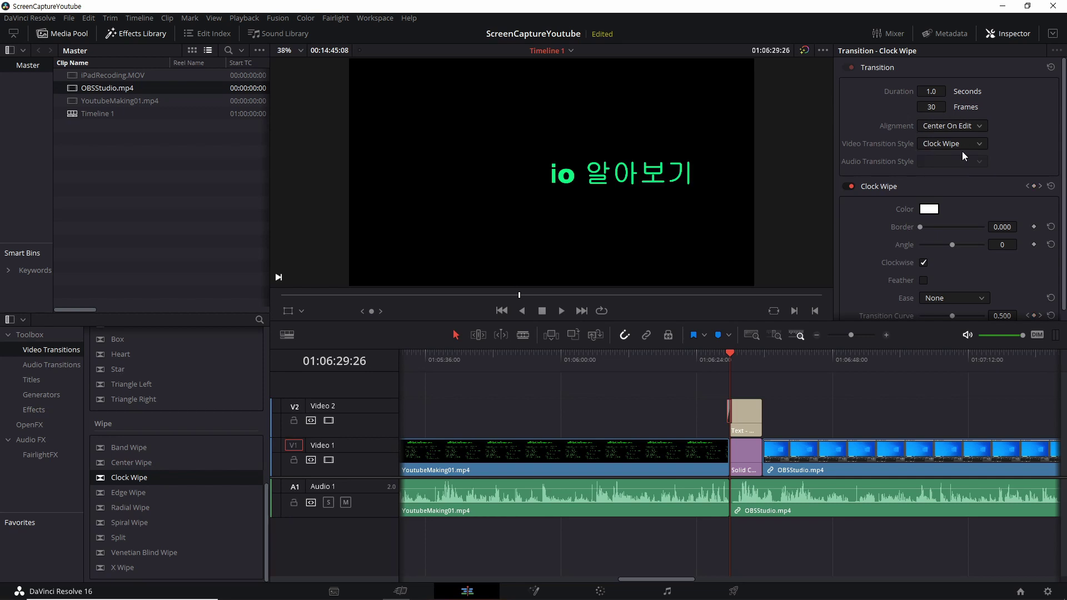
click(966, 127)
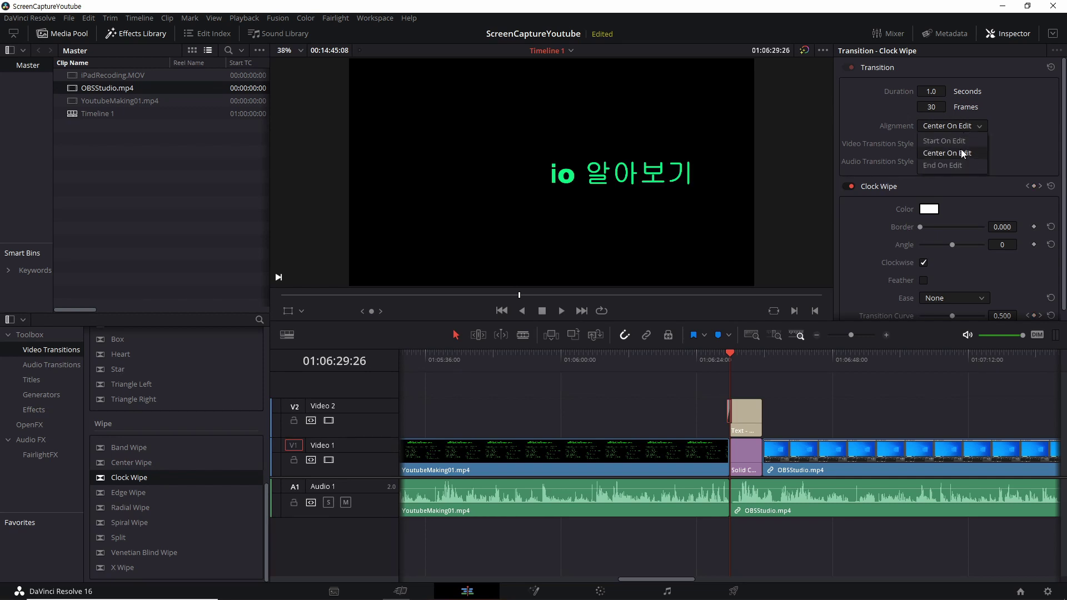
click(959, 161)
click(966, 127)
click(957, 140)
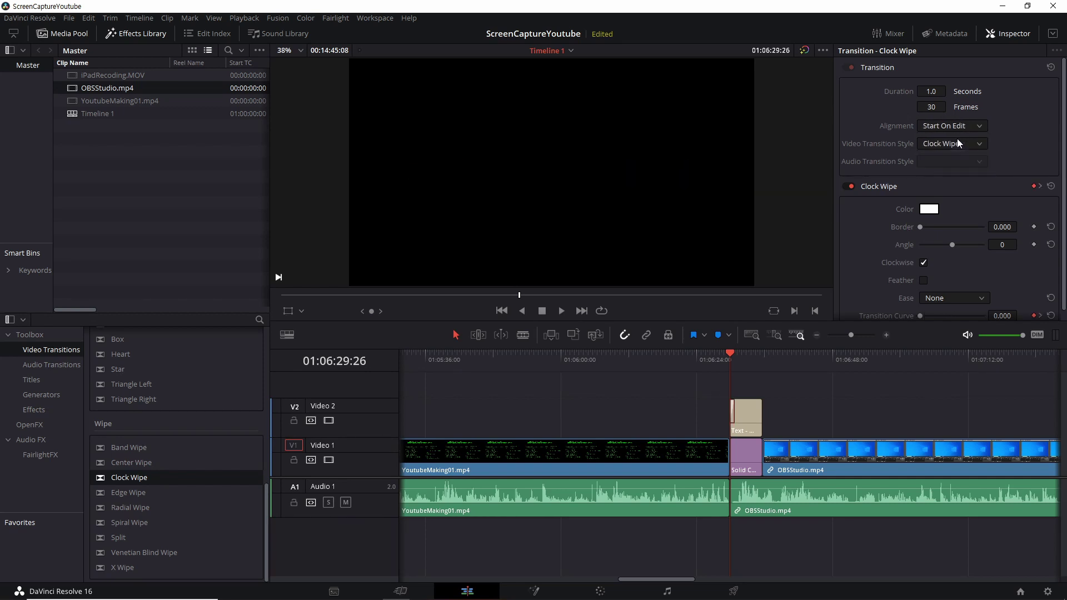
Lengthen the opening Clock Wipe to 44 frames and play it back.
click(714, 363)
click(720, 371)
key(space)
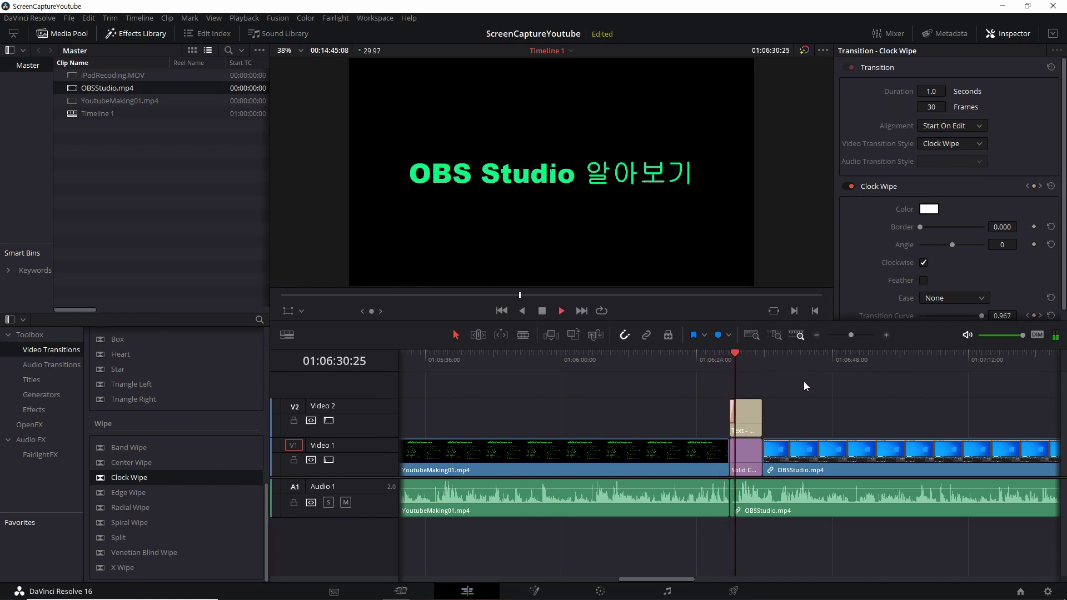
key(space)
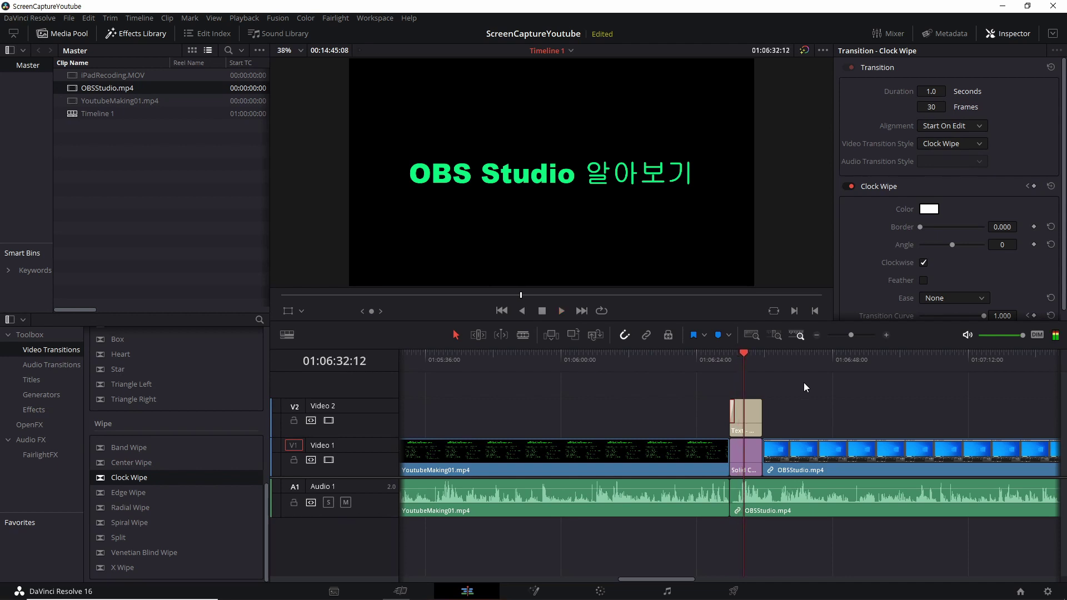
click(723, 365)
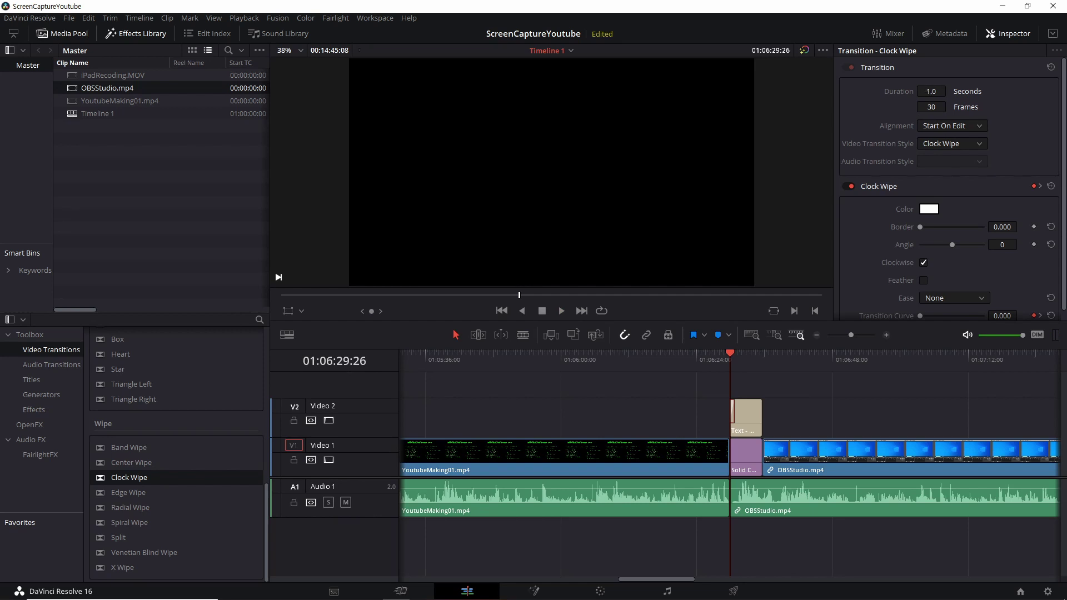
mouse_move(929, 91)
mouse_down()
mouse_move(941, 91)
mouse_move(930, 92)
mouse_up()
key(space)
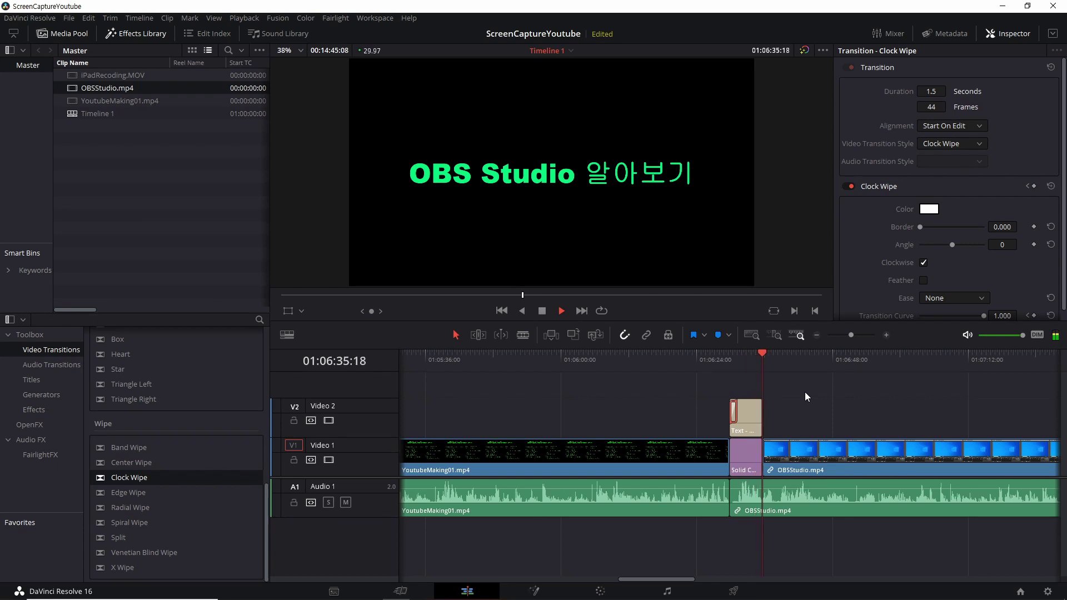
key(space)
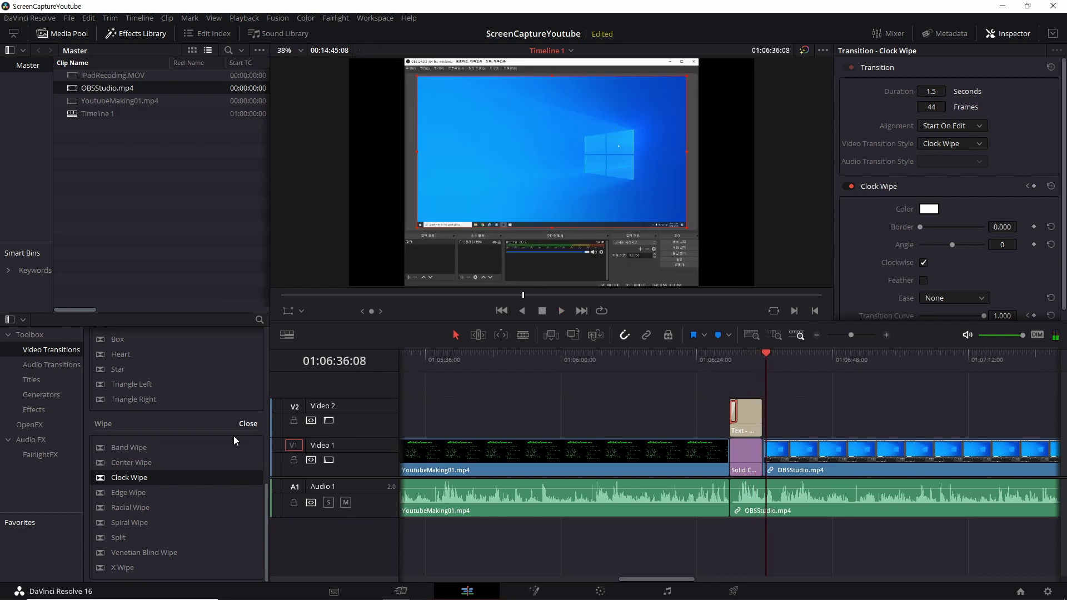
Add a Clock Wipe at the title's end, End On Edit, lengthened to 1.5 seconds.
drag(145, 479, 761, 417)
click(765, 420)
click(748, 359)
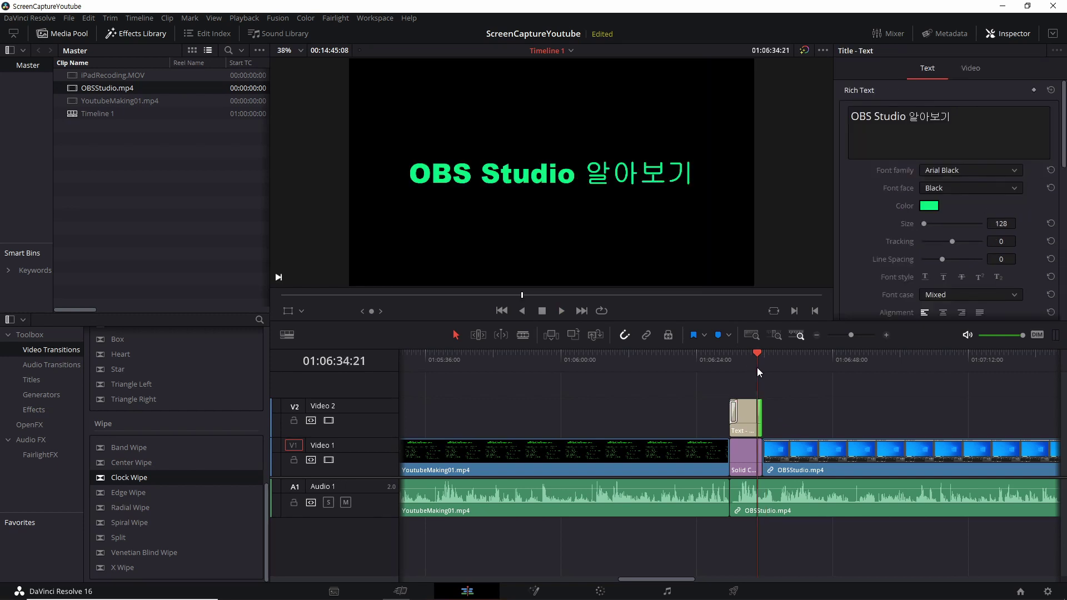
key(space)
key(space)
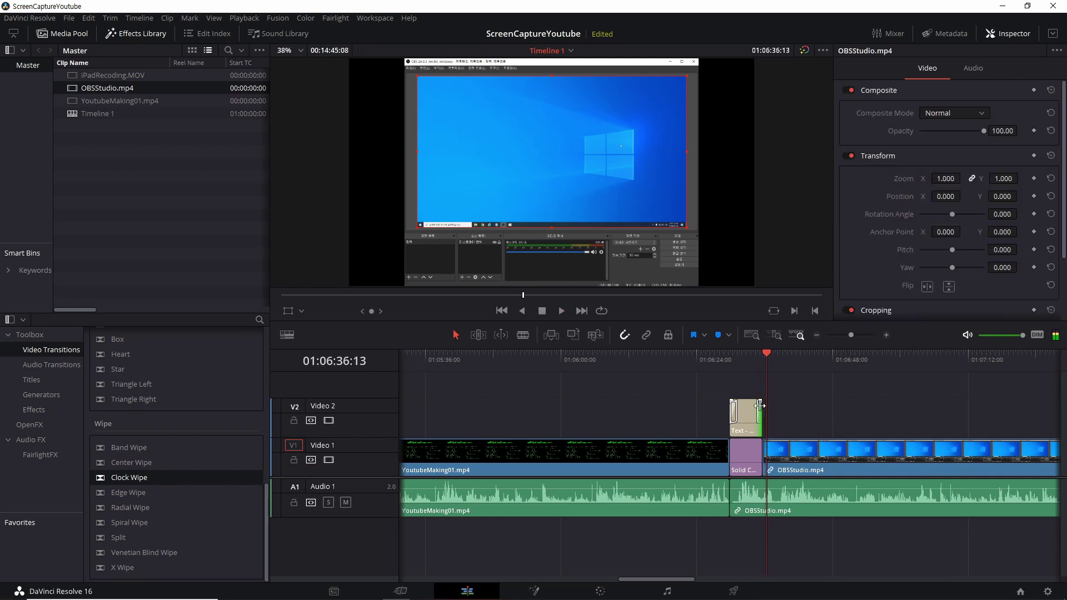
click(759, 406)
drag(934, 91, 944, 91)
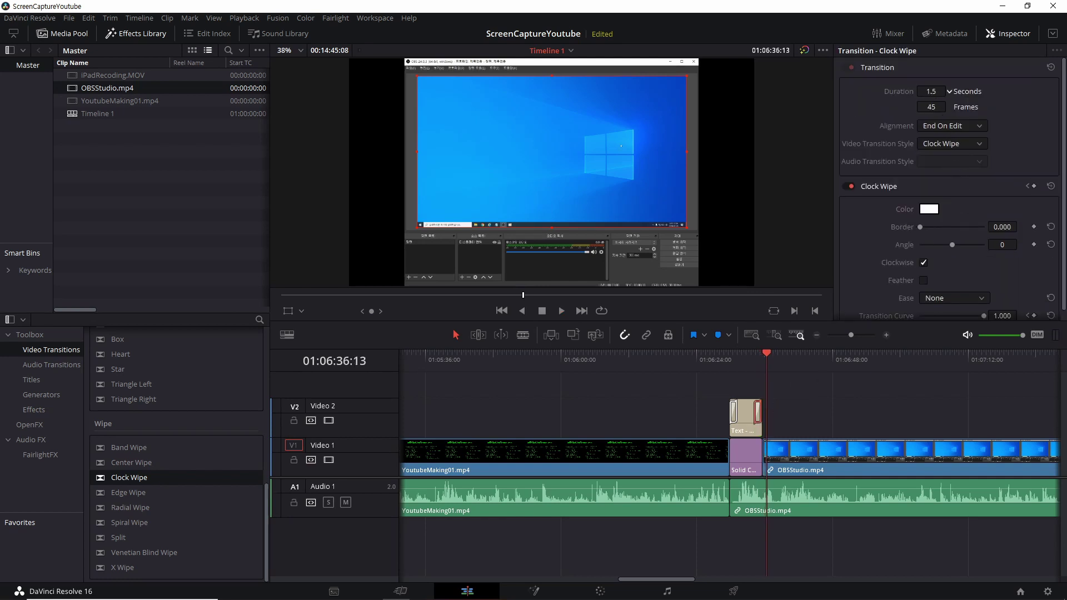
Play back the title with both Clock Wipes, then move the playhead near the timeline's end.
click(736, 359)
key(space)
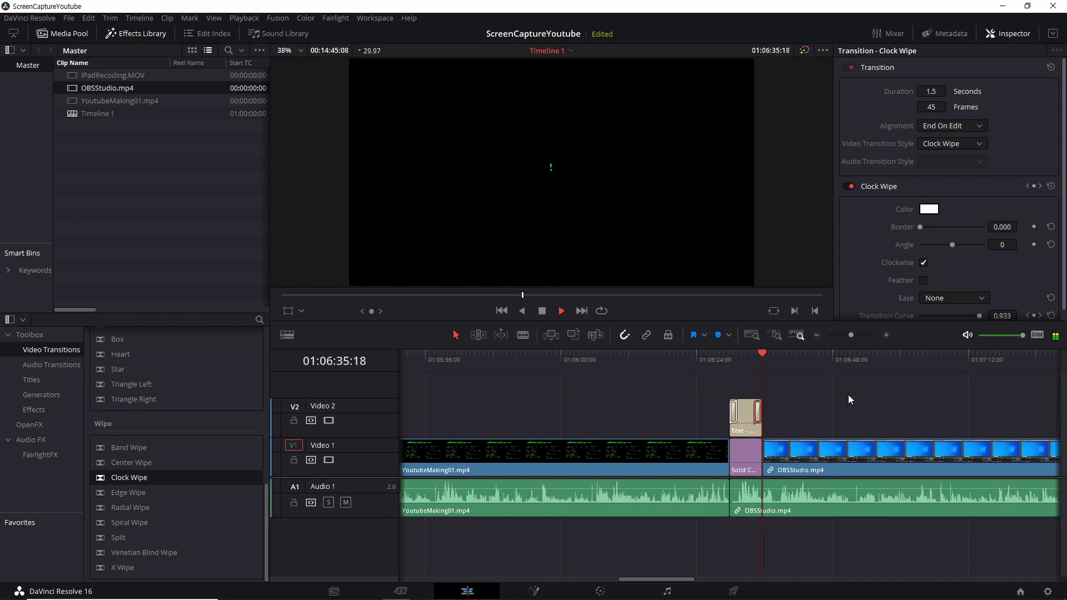
key(space)
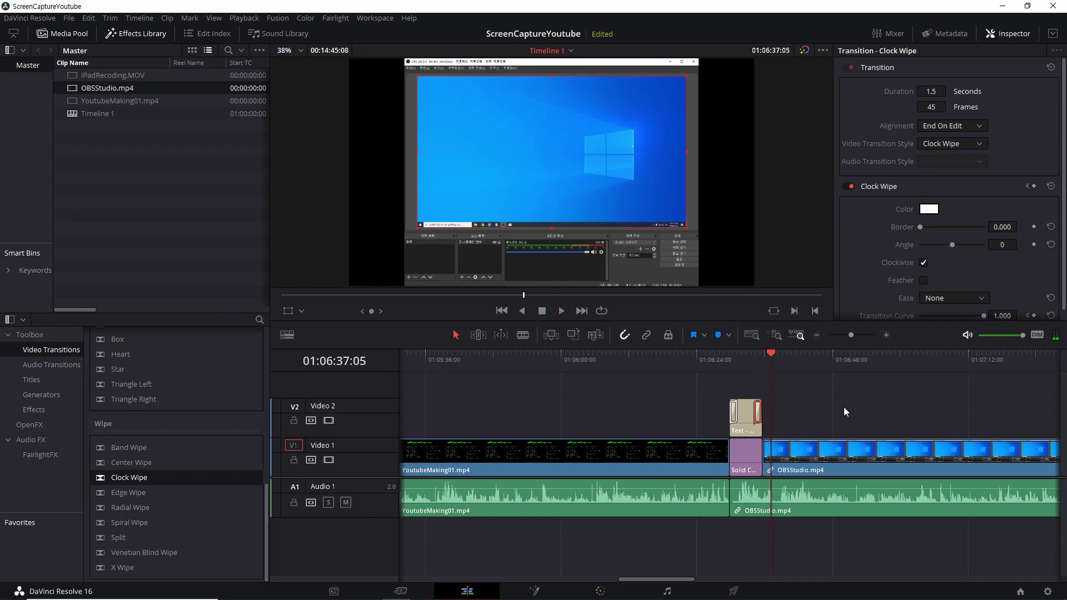
scroll(844, 407, down, 5)
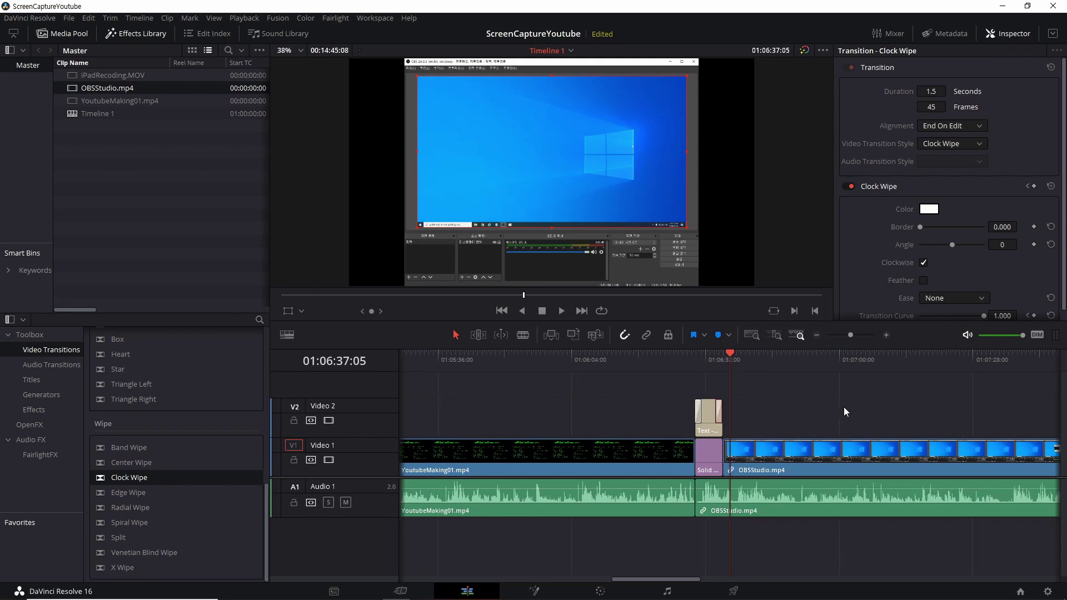
scroll(842, 410, down, 2)
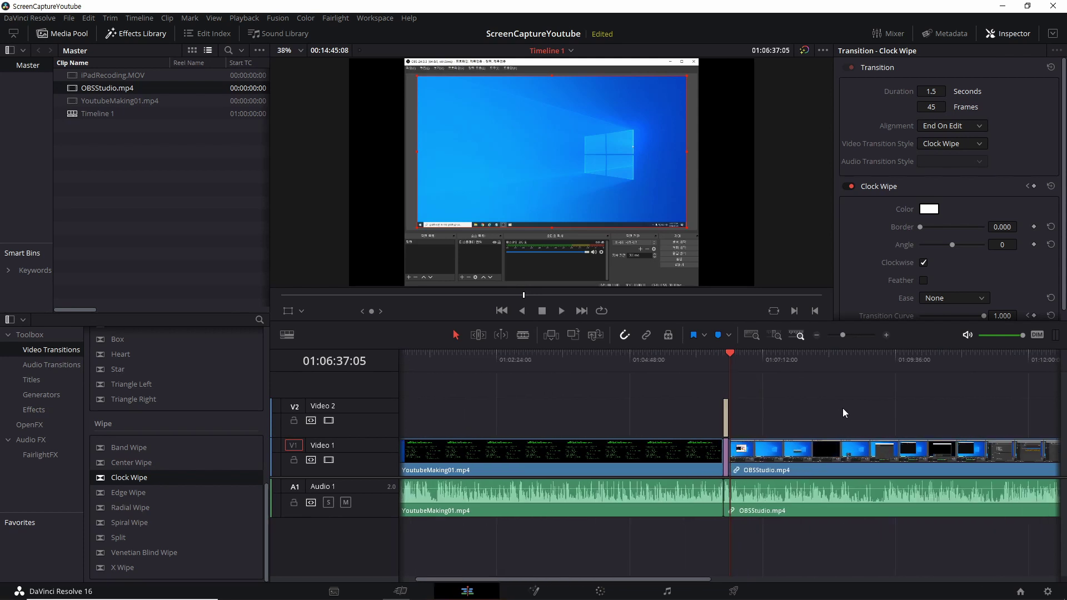
scroll(843, 413, down, 2)
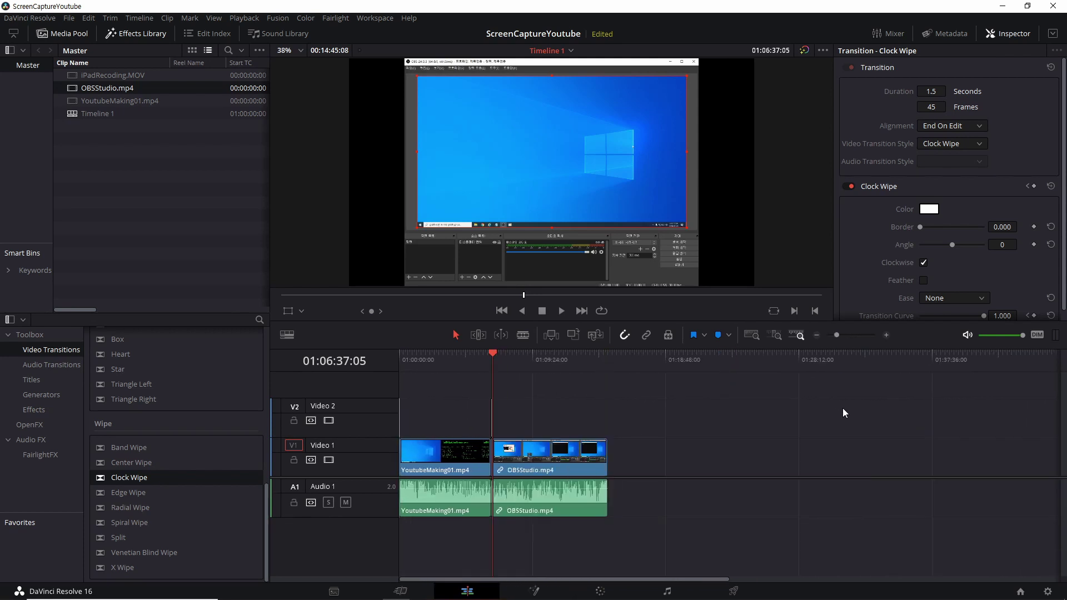
click(819, 371)
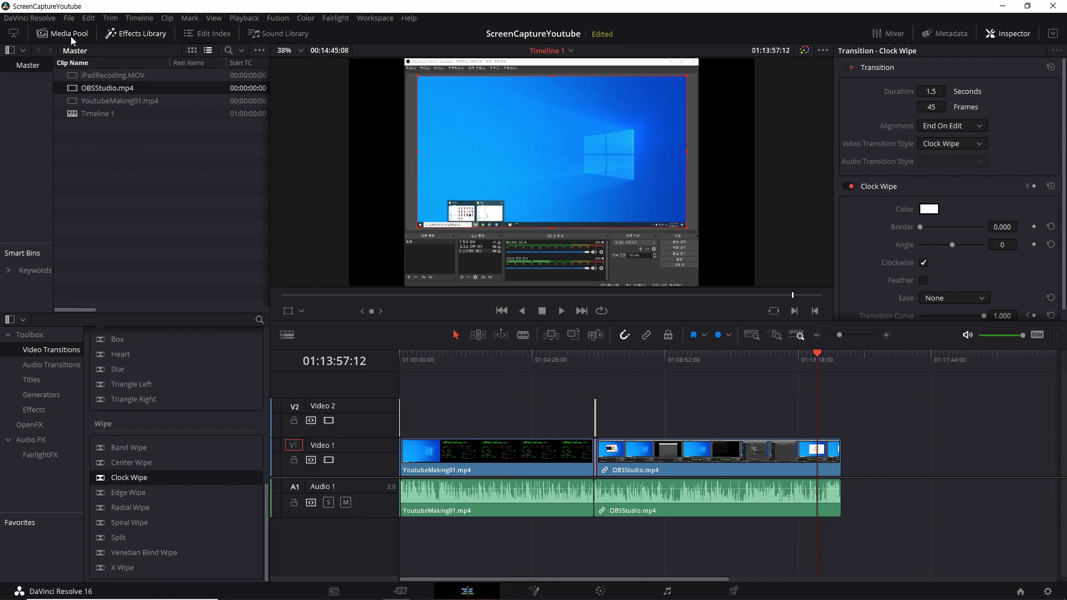
Place a Text title from the Titles list on V2 after the last clip.
scroll(182, 432, up, 2)
scroll(179, 445, up, 6)
click(42, 381)
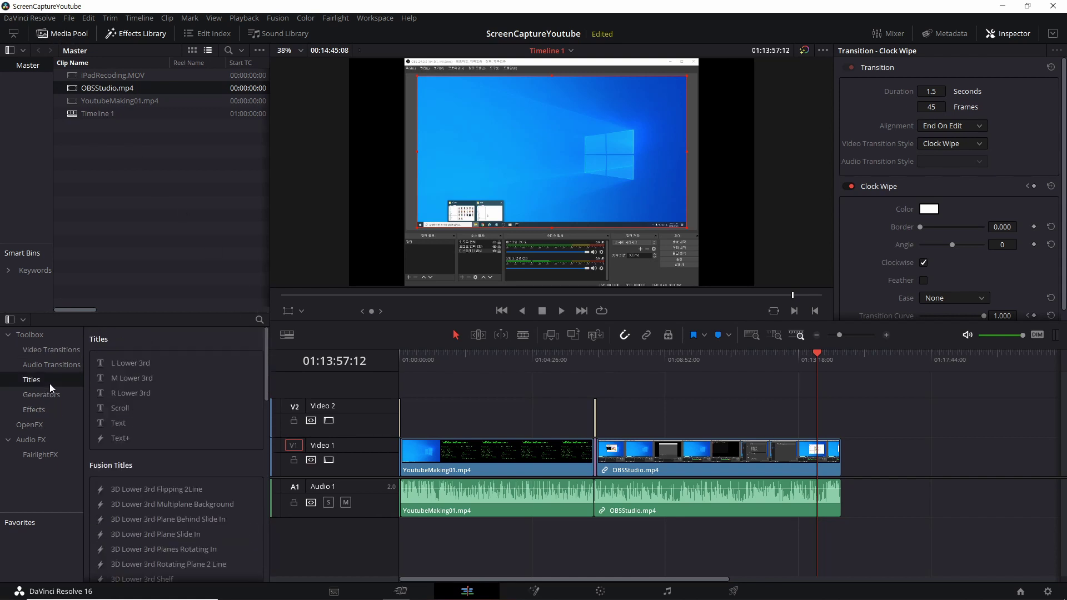
drag(125, 425, 856, 442)
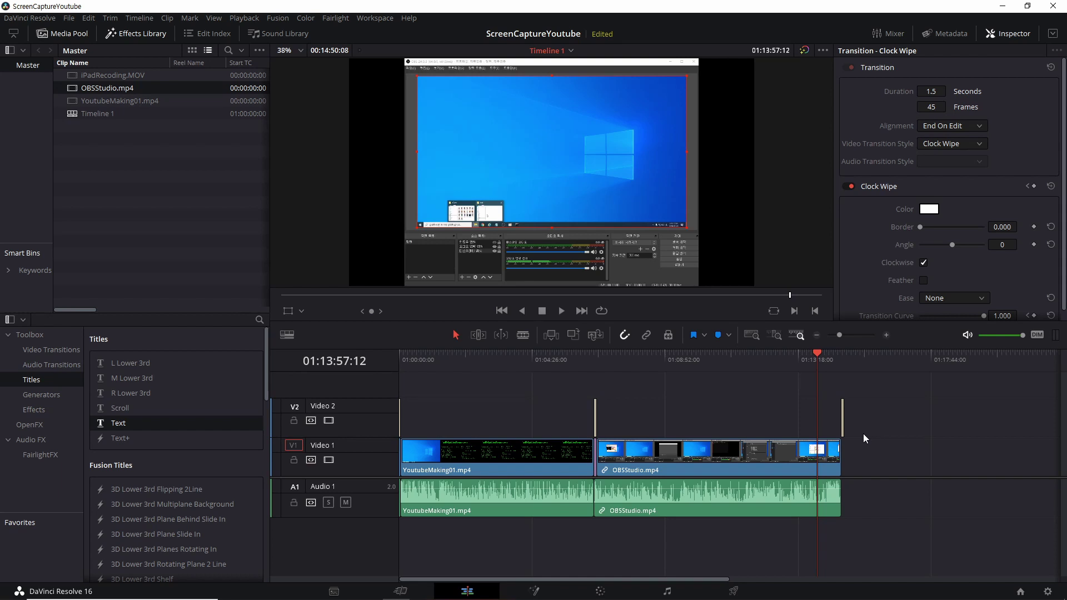
Replace the new title's placeholder text with 감사합니다.
scroll(862, 435, up, 3)
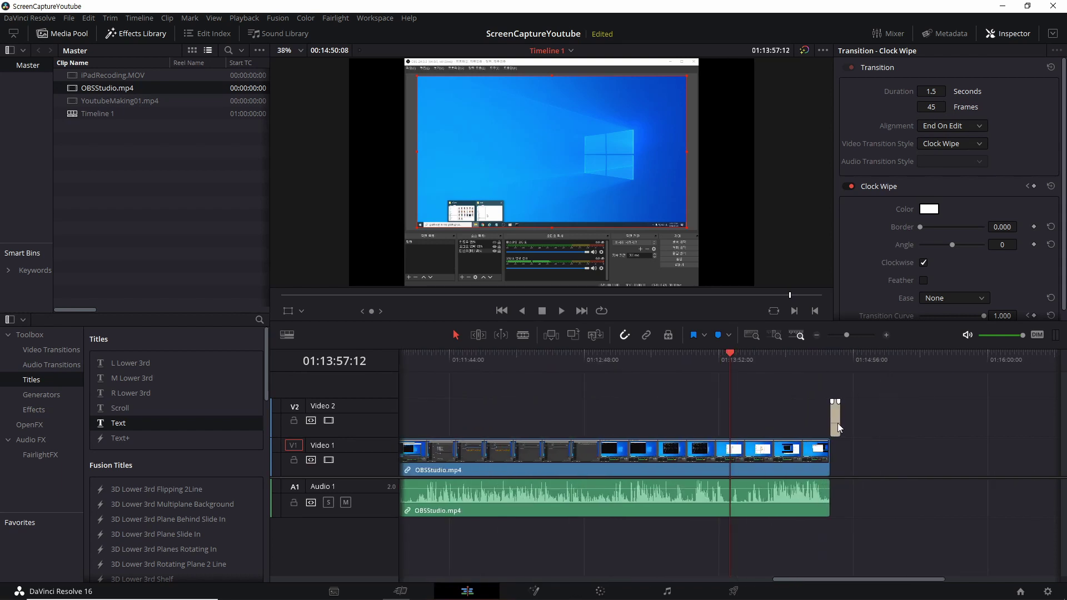
click(836, 423)
click(892, 127)
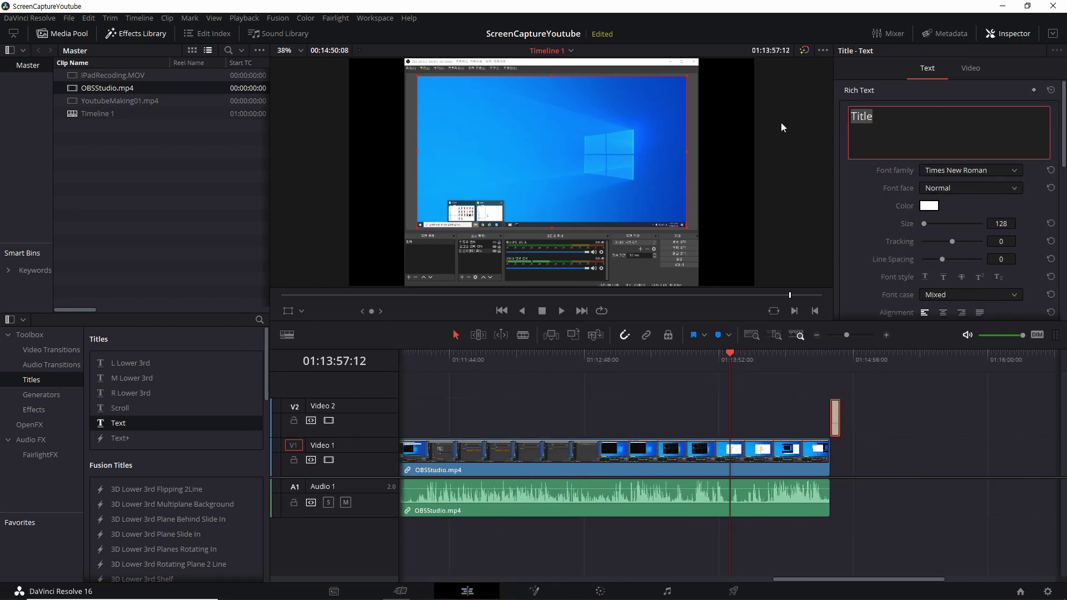
text(rh)
key(BackSpace)
key(BackSpace)
text(ㄱ감사합니다.)
click(919, 439)
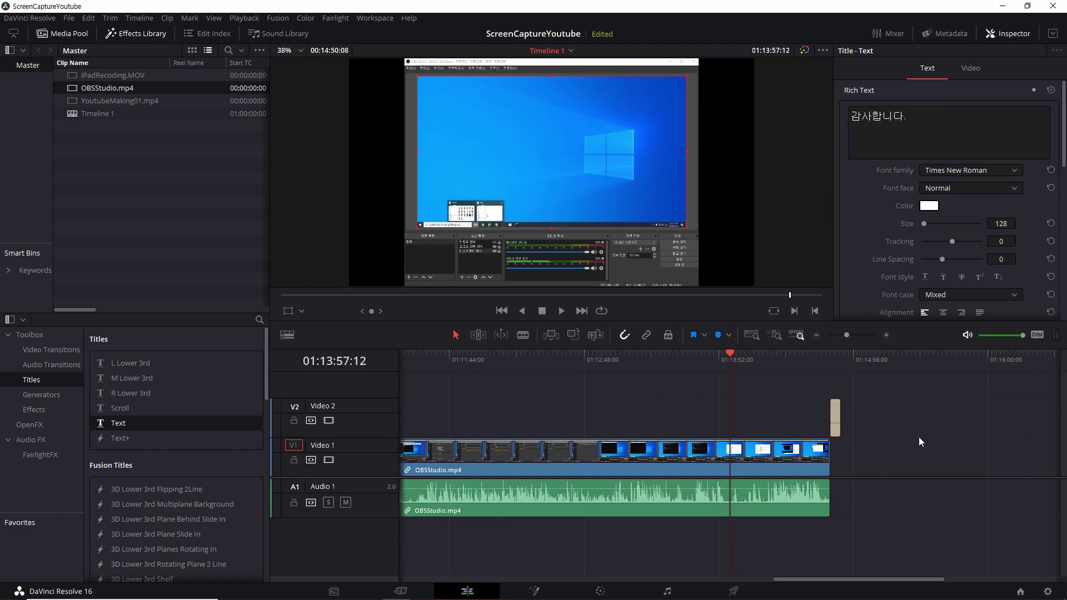
Delete the 감사합니다. closing title clip.
click(835, 418)
key(Delete)
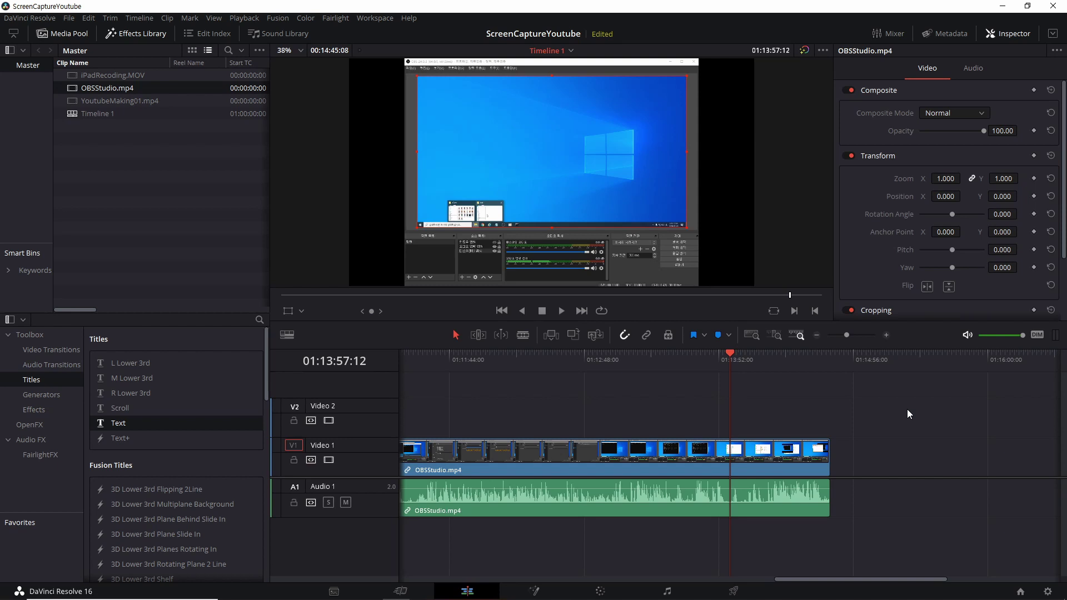
scroll(870, 418, down, 3)
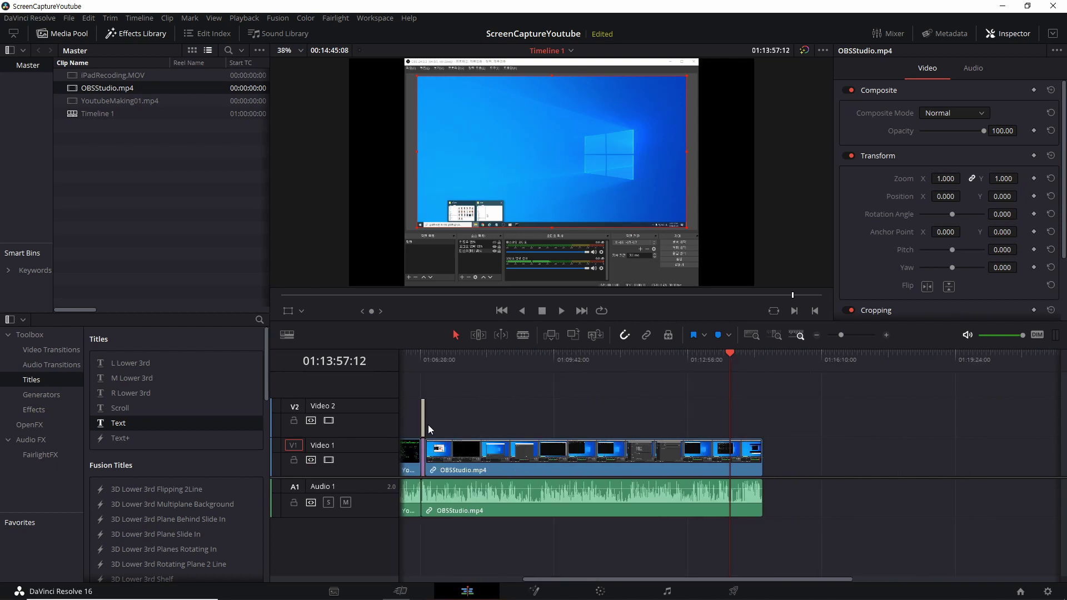
Zoom the timeline in around the opening title and save the project.
click(422, 422)
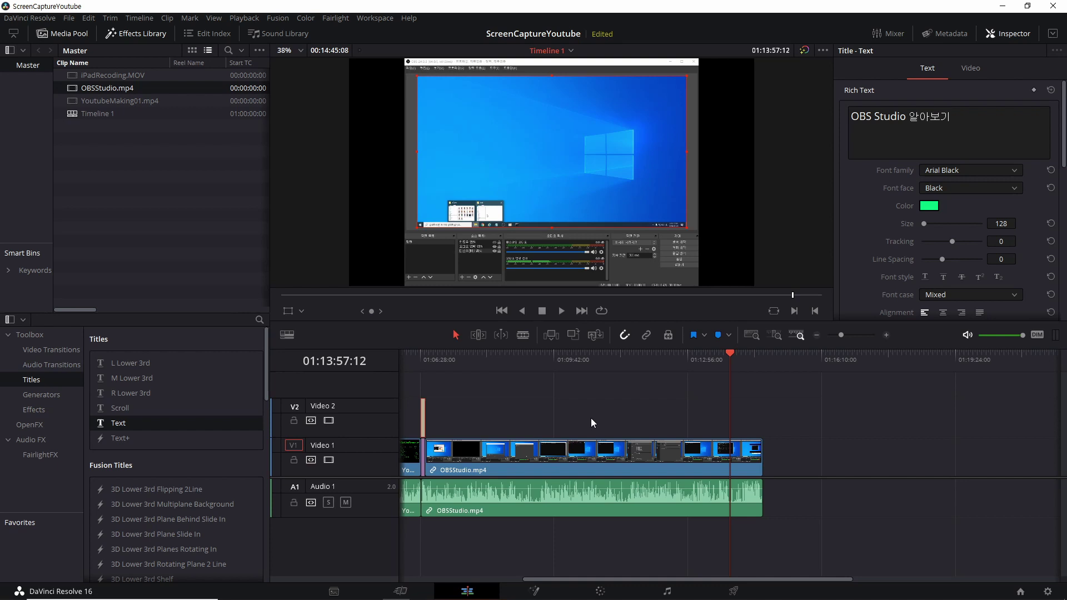
click(422, 413)
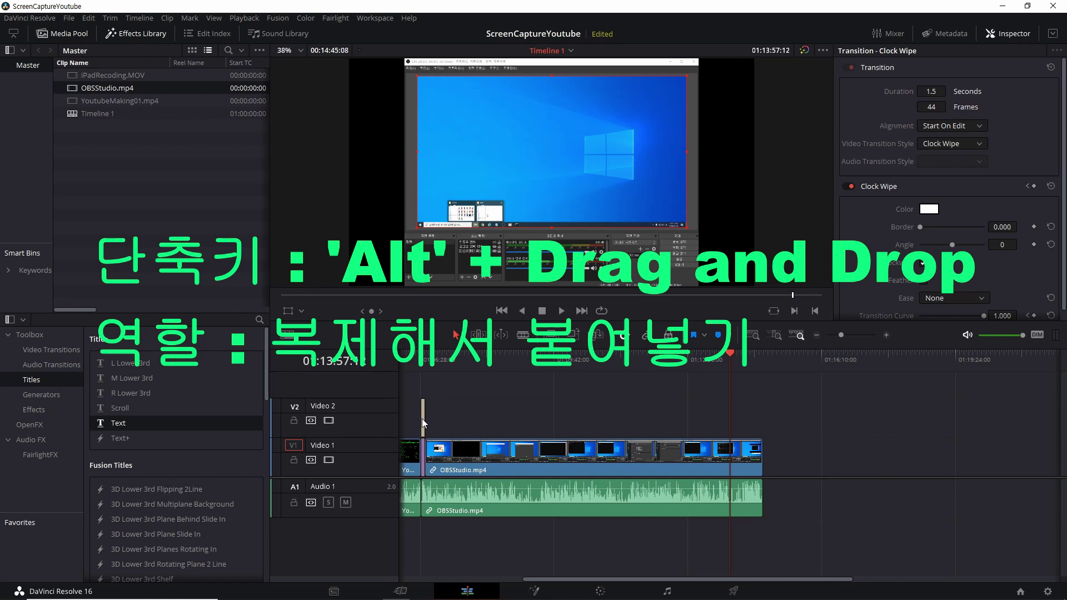
click(462, 414)
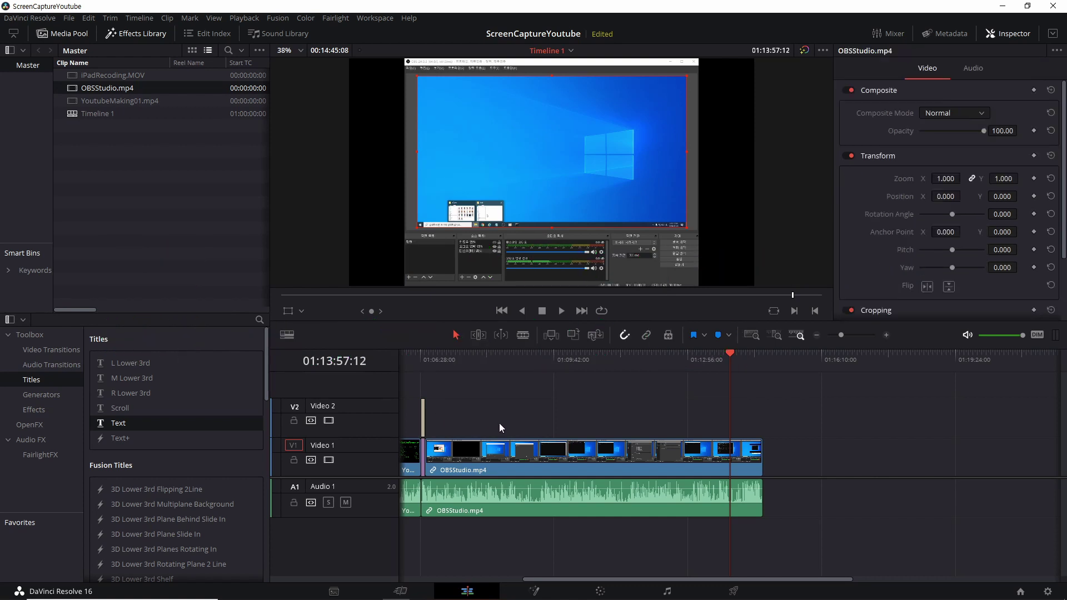
key(ctrl+equal)
drag(721, 578, 635, 529)
scroll(639, 514, down, 1)
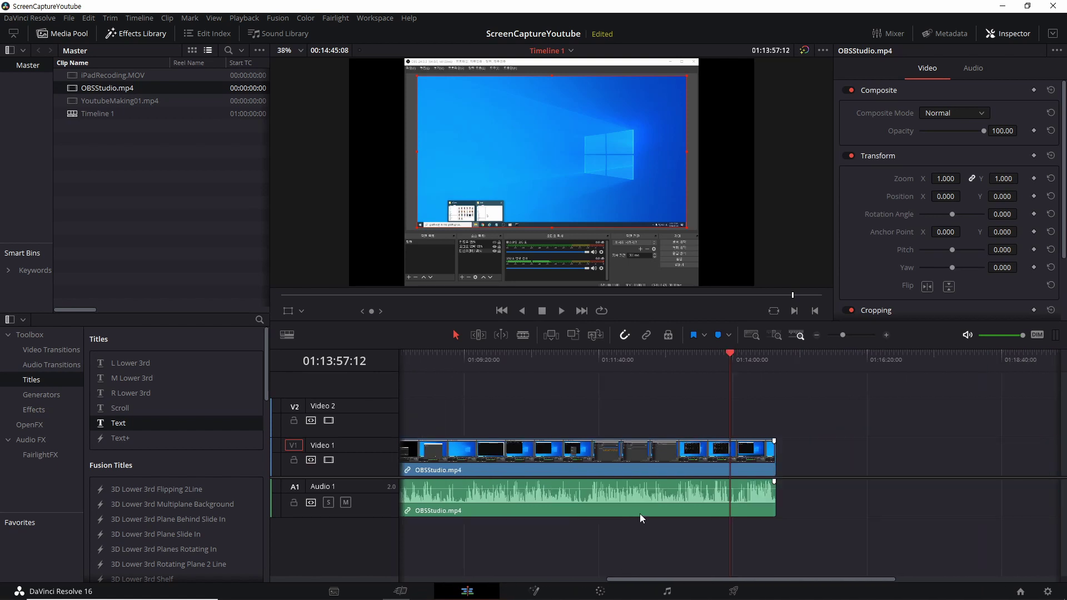
drag(645, 579, 585, 575)
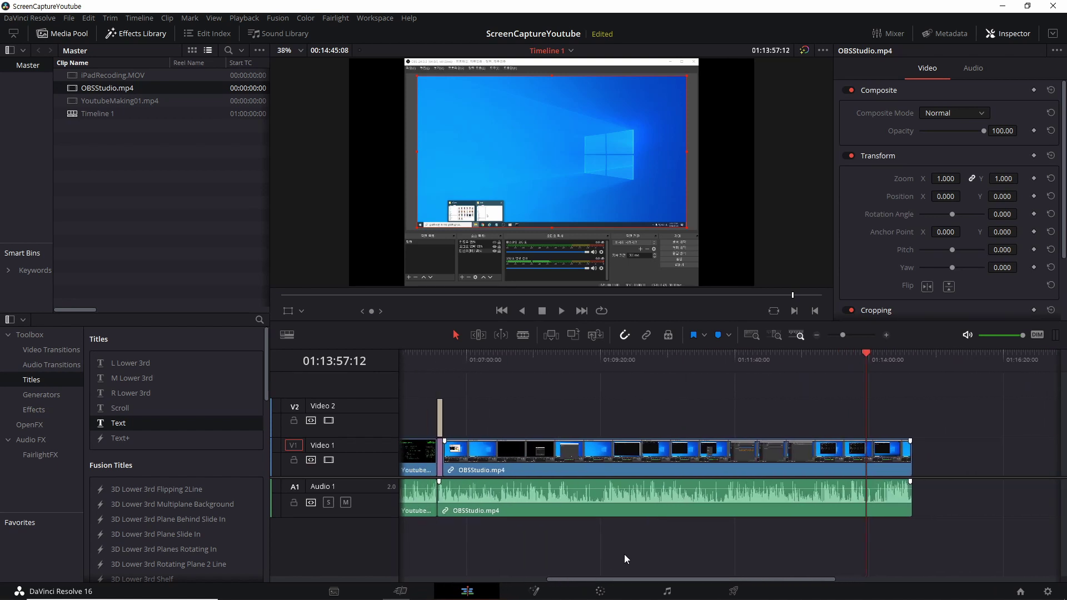
key(ctrl+s)
Alt-drag a copy of the green title to the timeline end and change its text to 감사합니다.
click(439, 415)
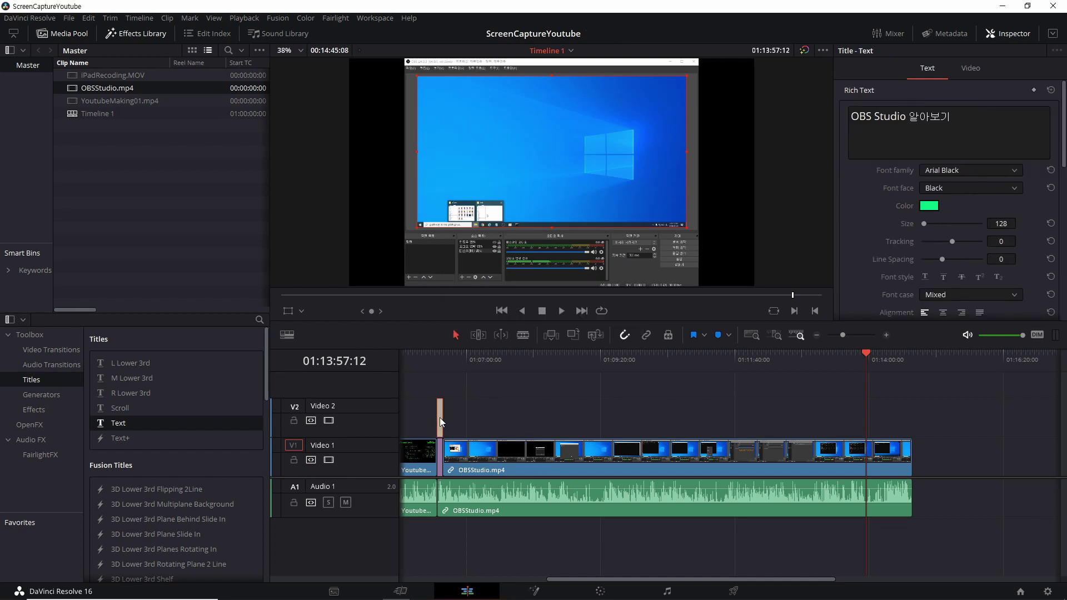
drag(439, 418, 919, 431)
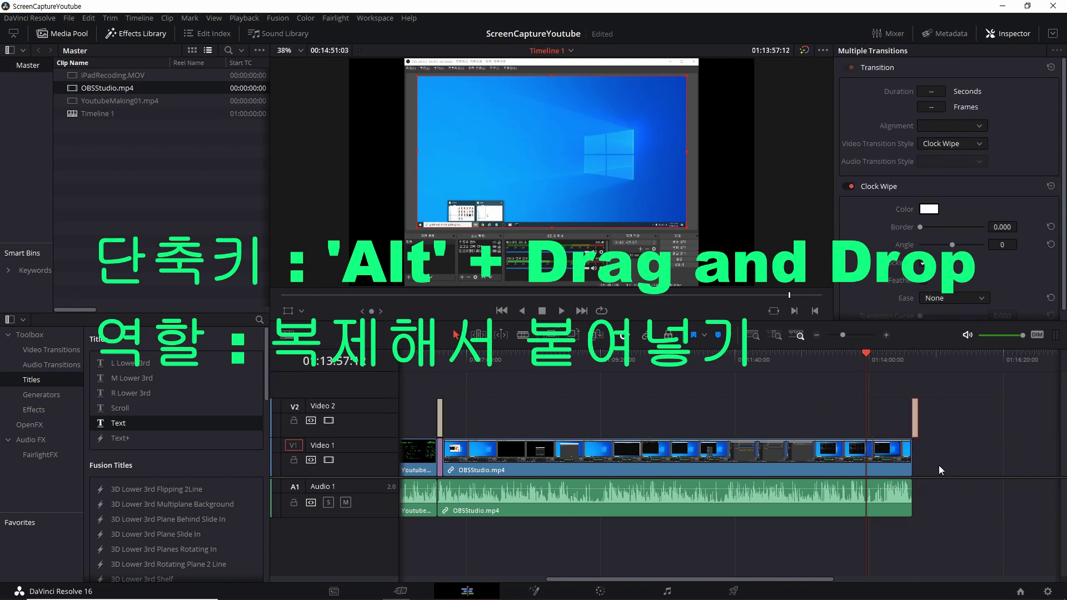
click(915, 424)
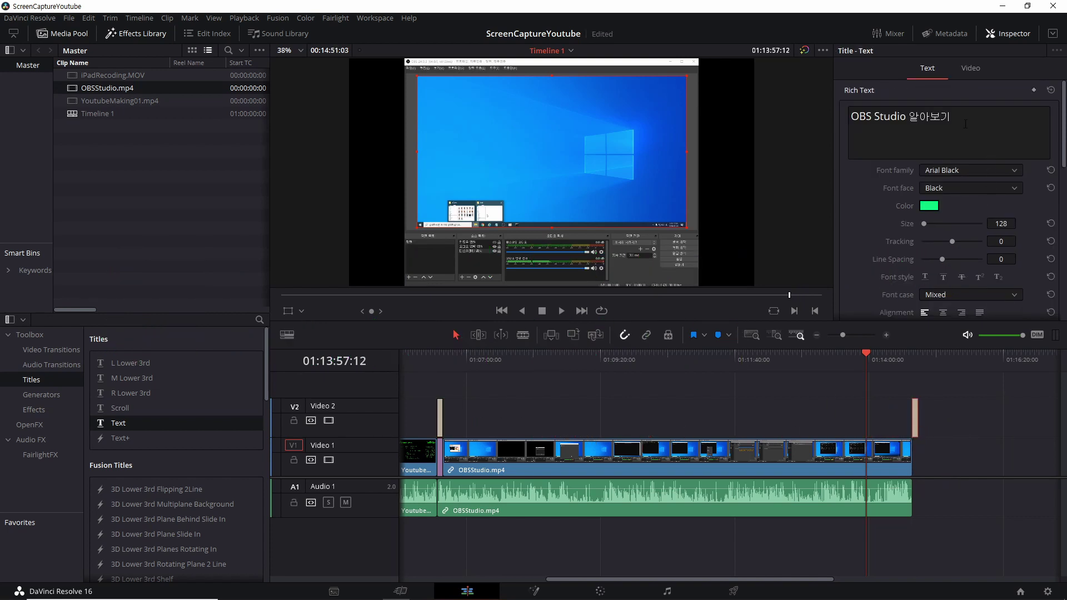
drag(966, 123, 819, 113)
text(rka)
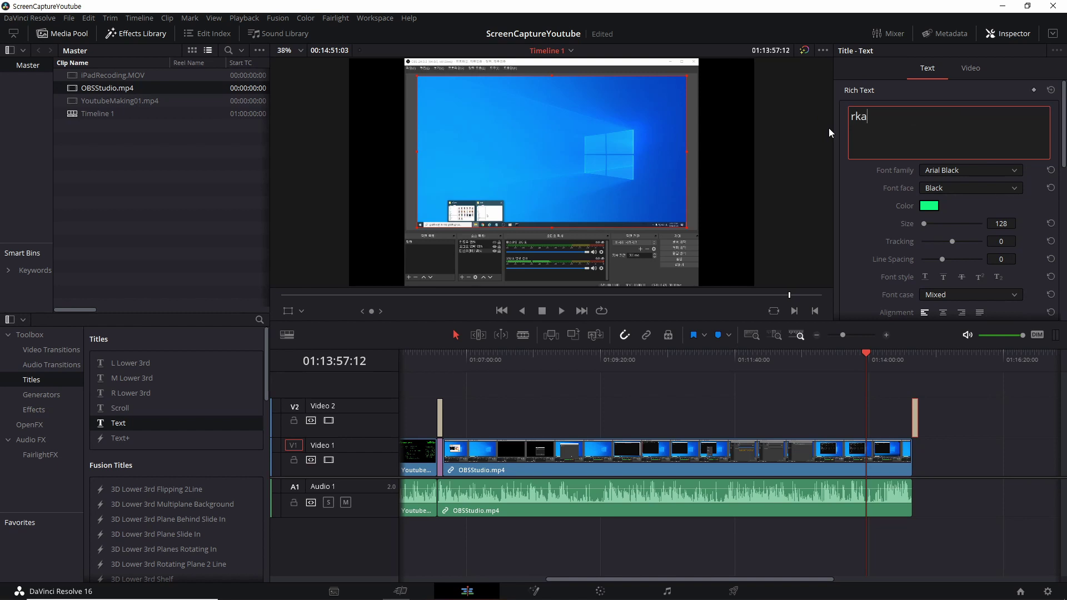
text(감사합니다.)
click(896, 376)
key(space)
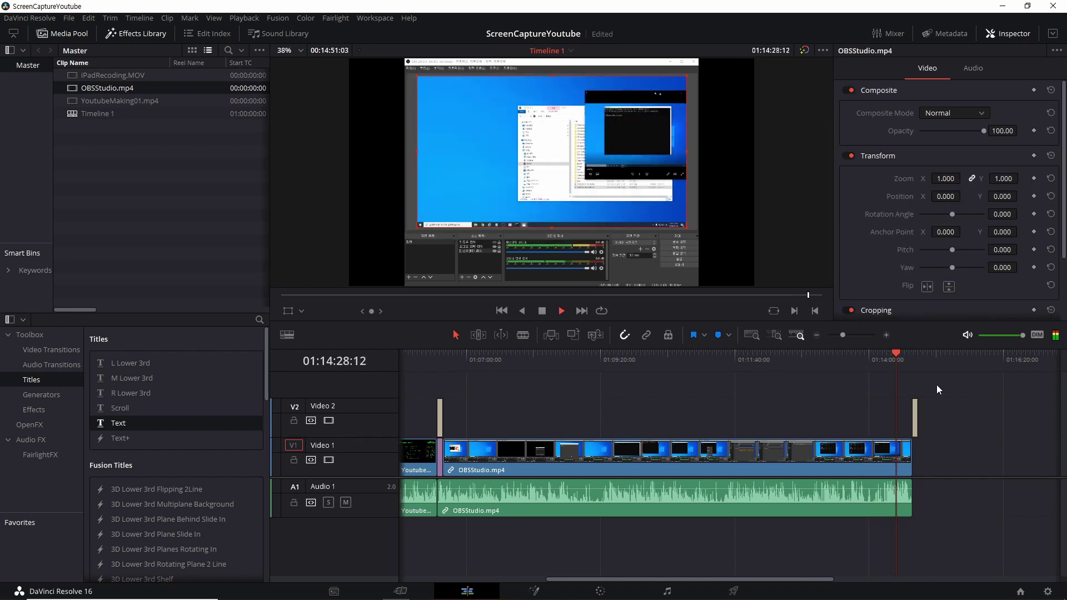
click(912, 366)
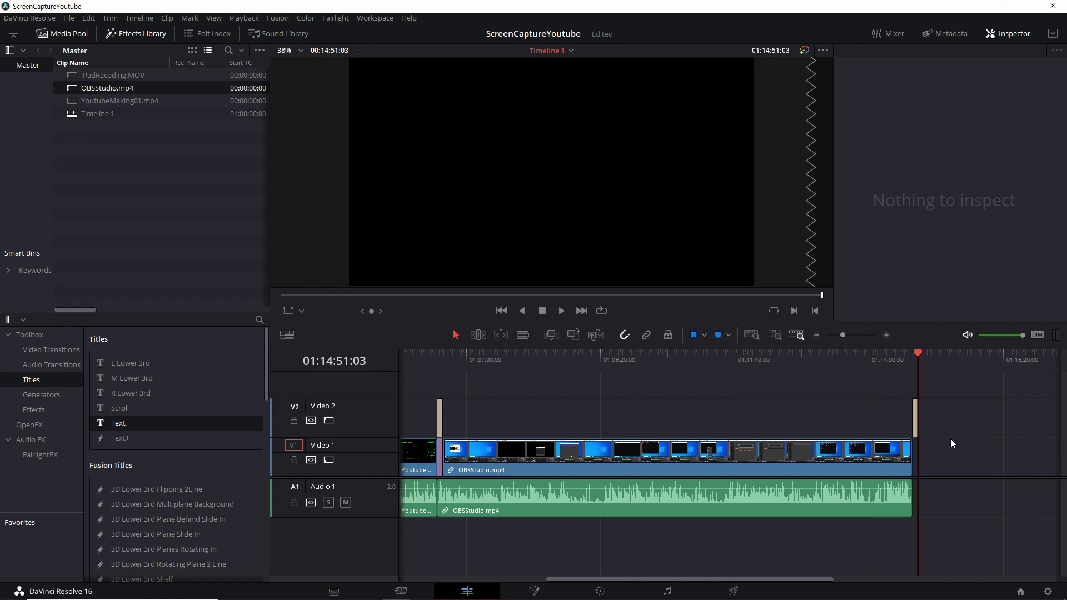
Switch to the Deliver page and choose QuickTime as the render format.
click(733, 592)
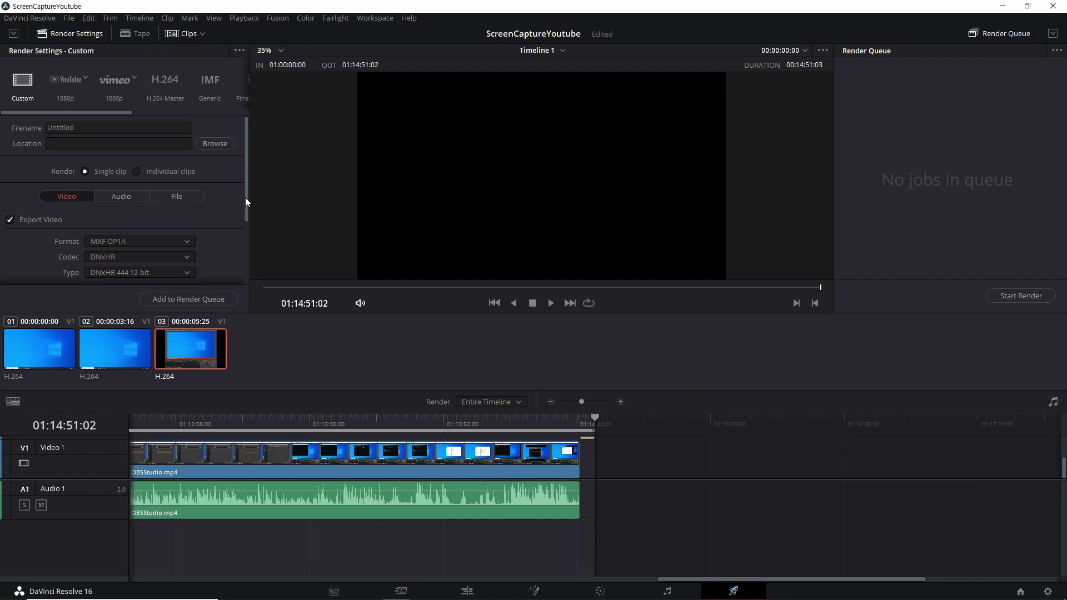
drag(246, 198, 243, 235)
click(165, 181)
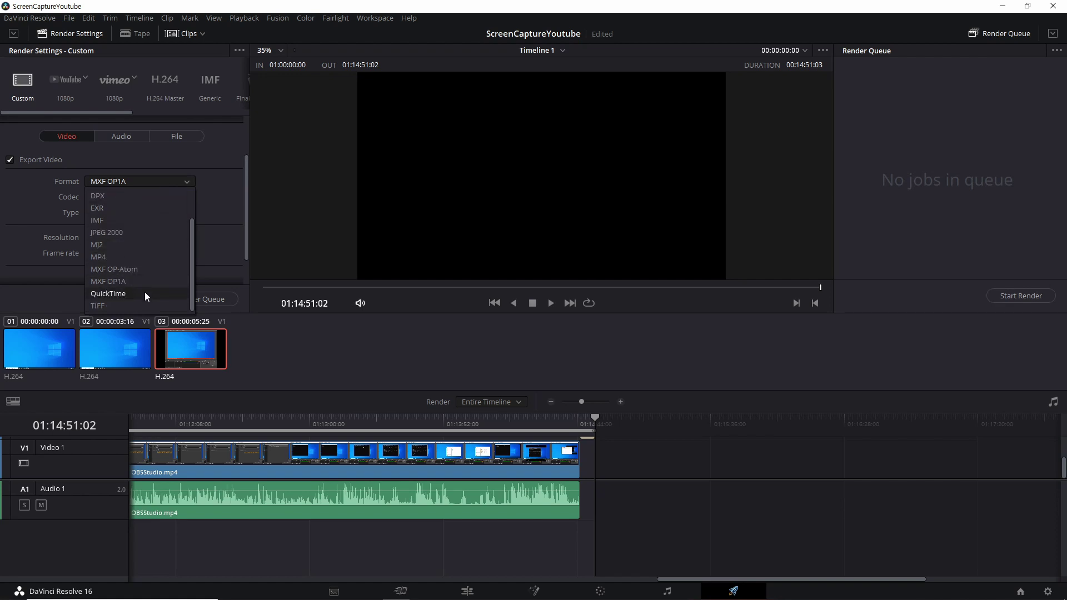
click(144, 293)
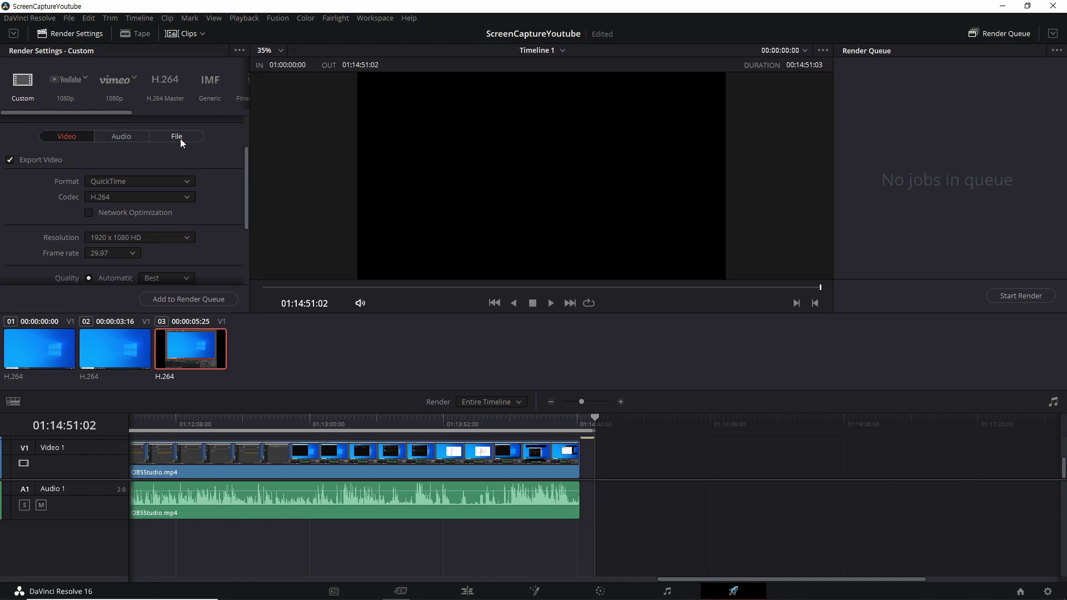
click(169, 182)
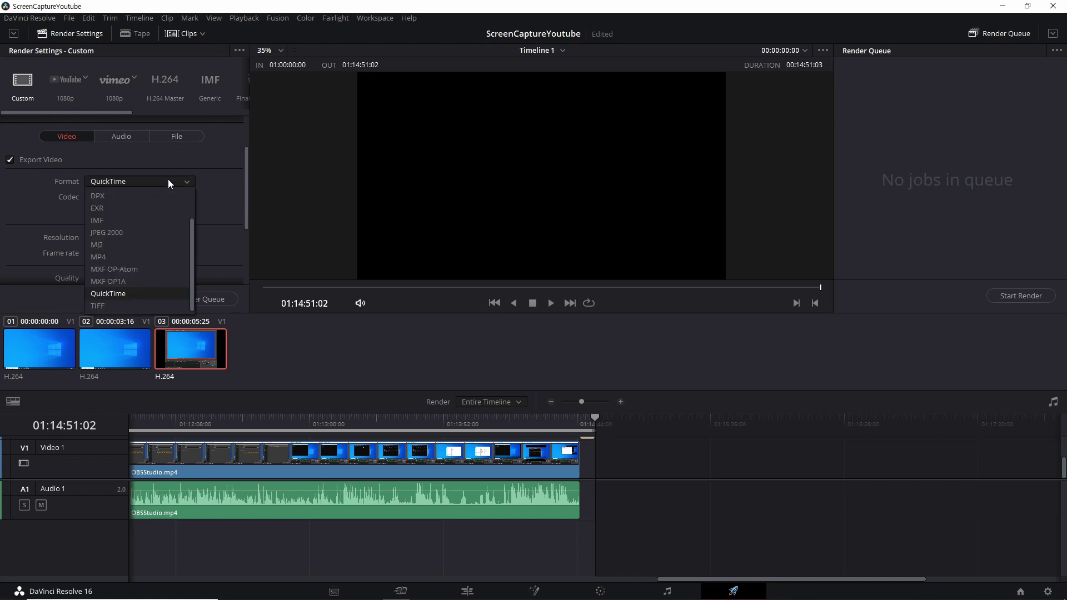
click(169, 181)
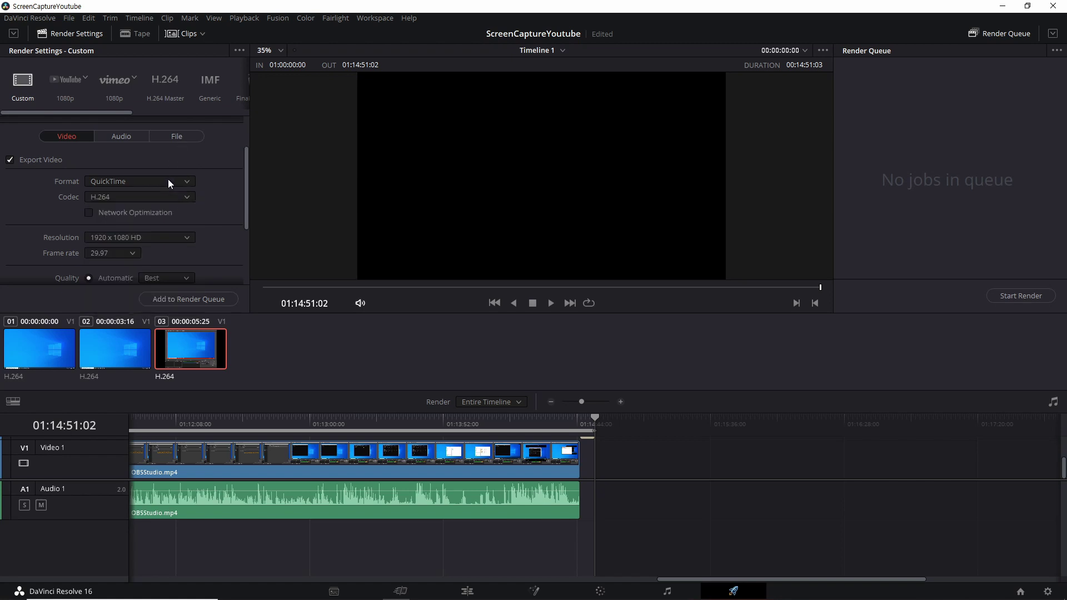
click(178, 136)
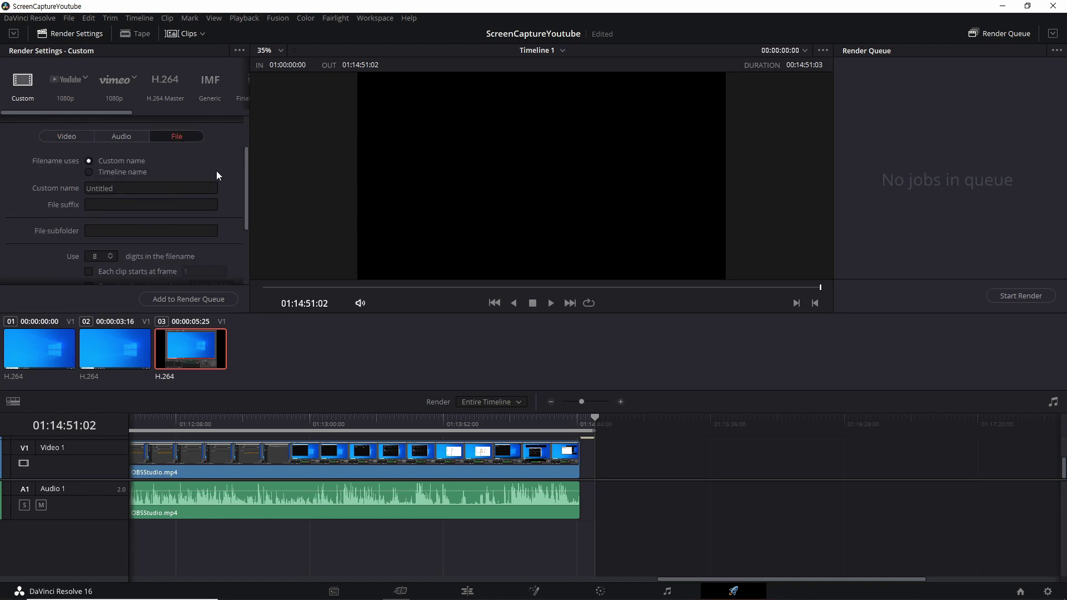
click(80, 141)
Change the File tab's render speed from Maximum to 100.
click(173, 139)
scroll(229, 212, down, 5)
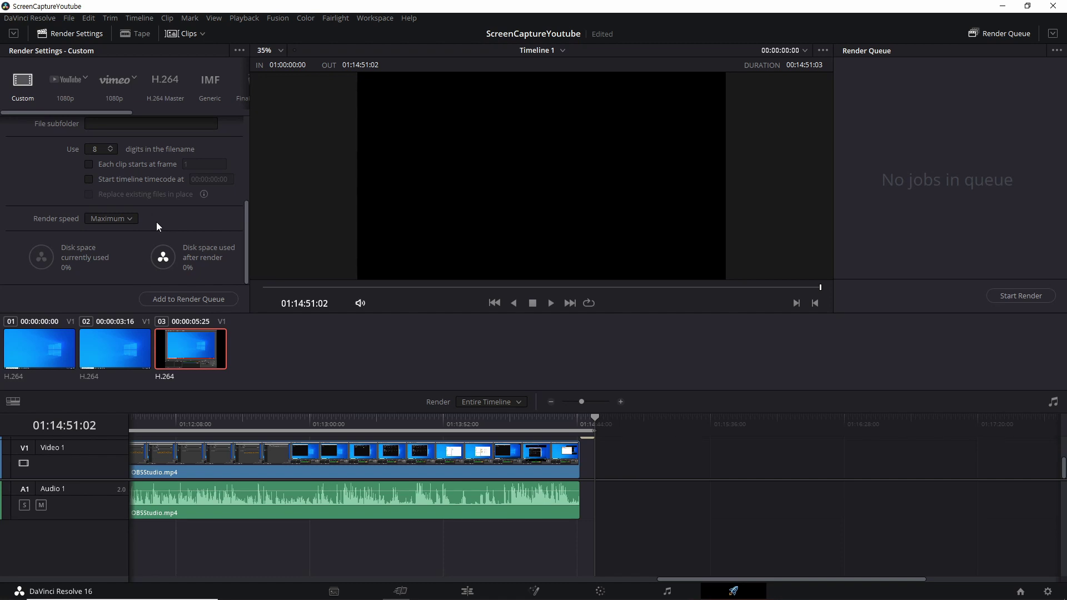
click(130, 219)
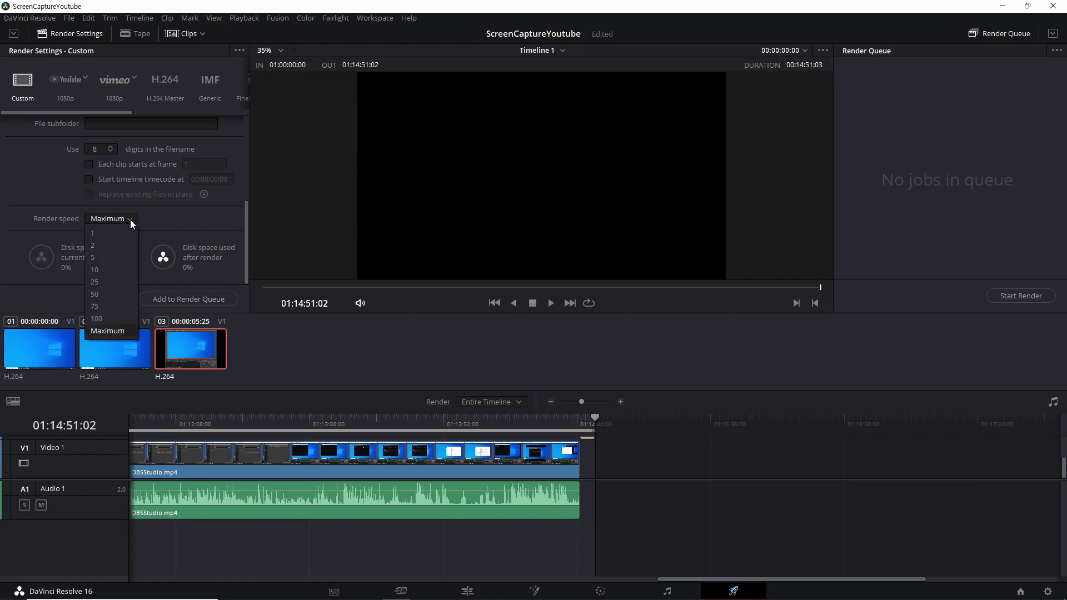
click(118, 319)
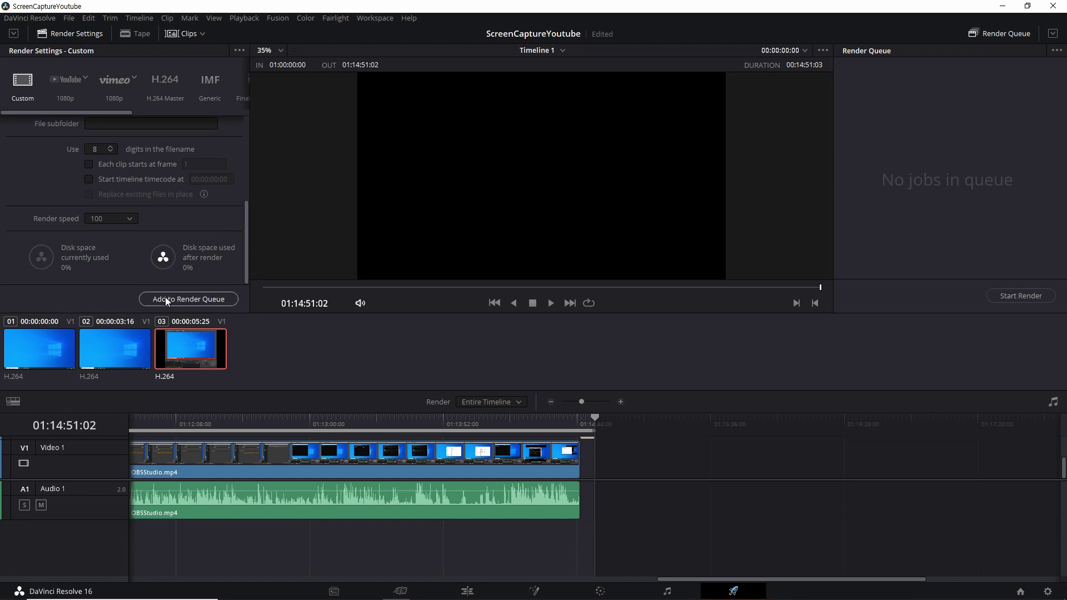
click(45, 343)
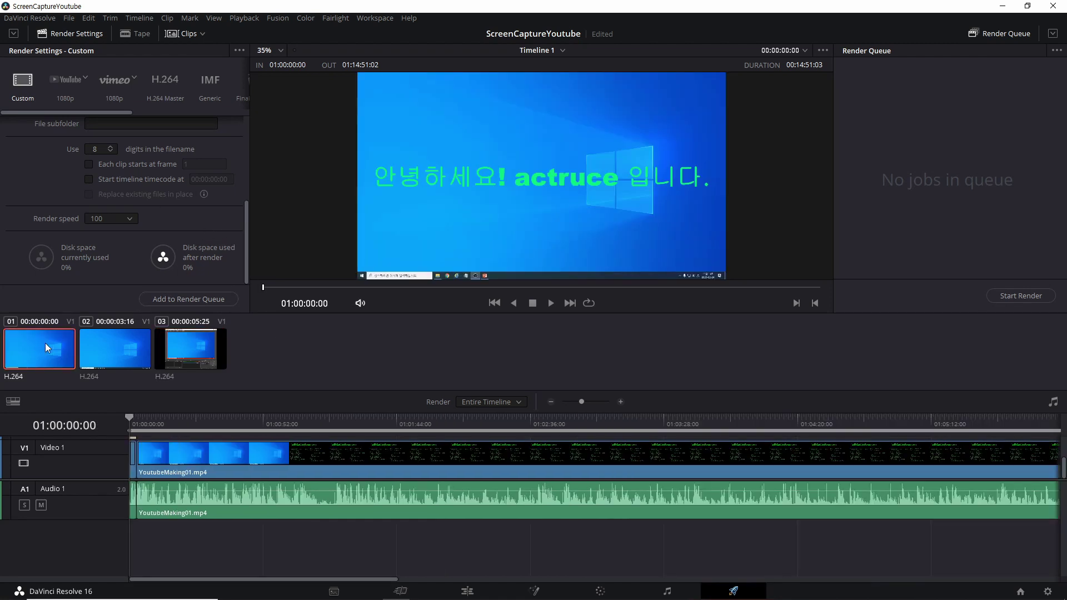
Select clips 01, 02 and 03 in the clip strip and add the timeline to the render queue.
shift+click(118, 348)
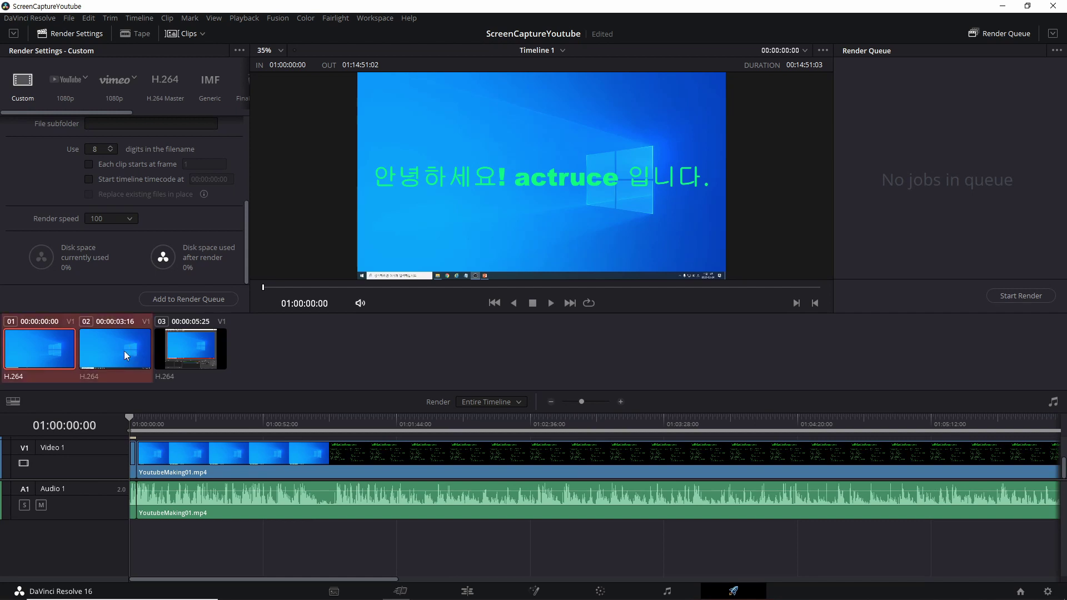
click(65, 354)
click(128, 350)
shift+click(194, 349)
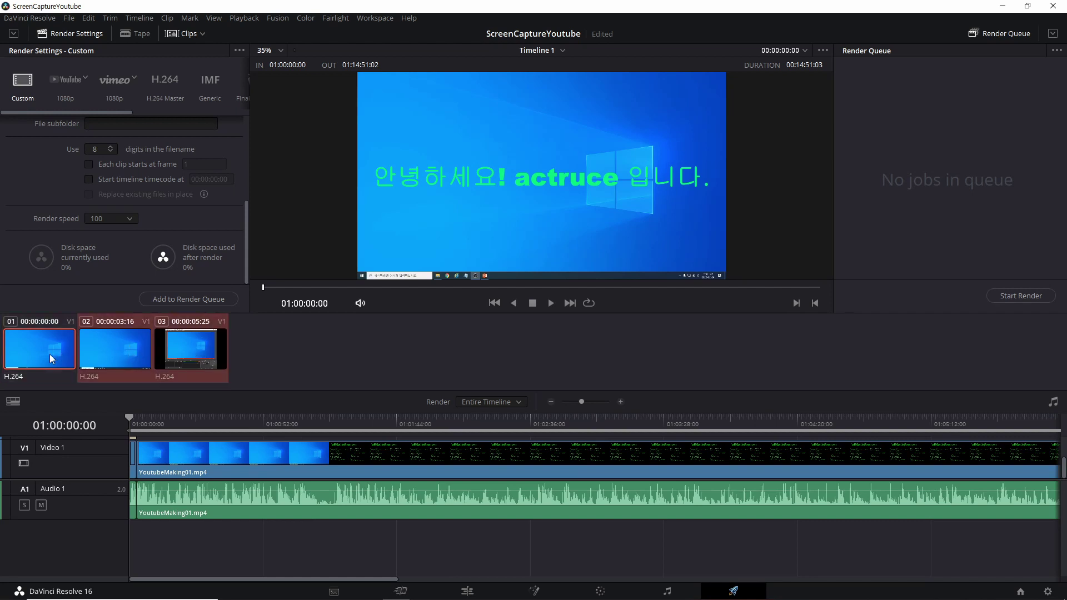
click(49, 354)
click(122, 352)
shift+click(191, 355)
click(78, 354)
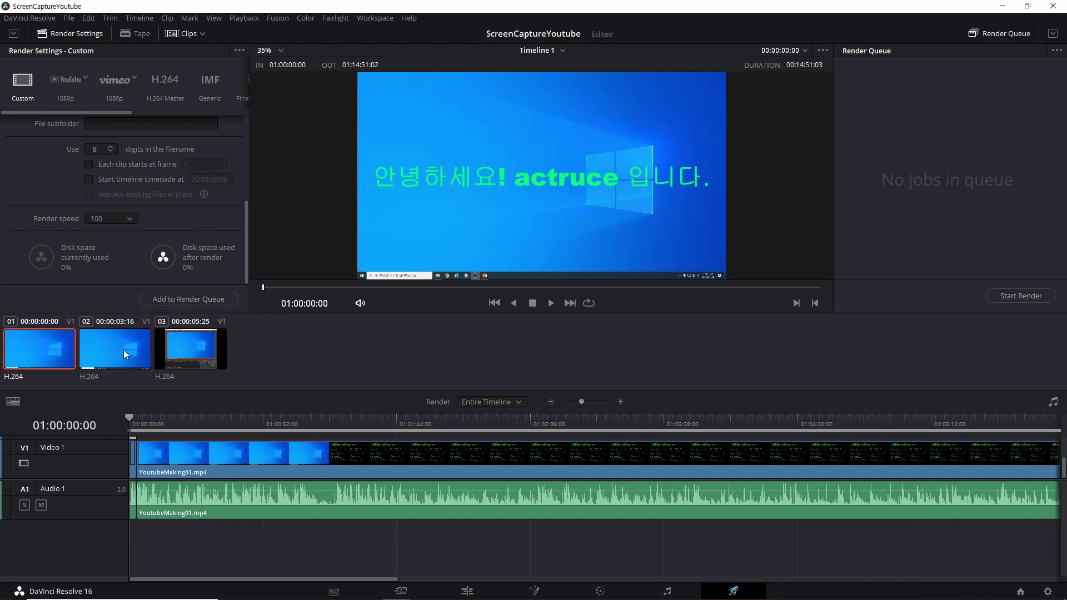
click(123, 349)
shift+click(186, 348)
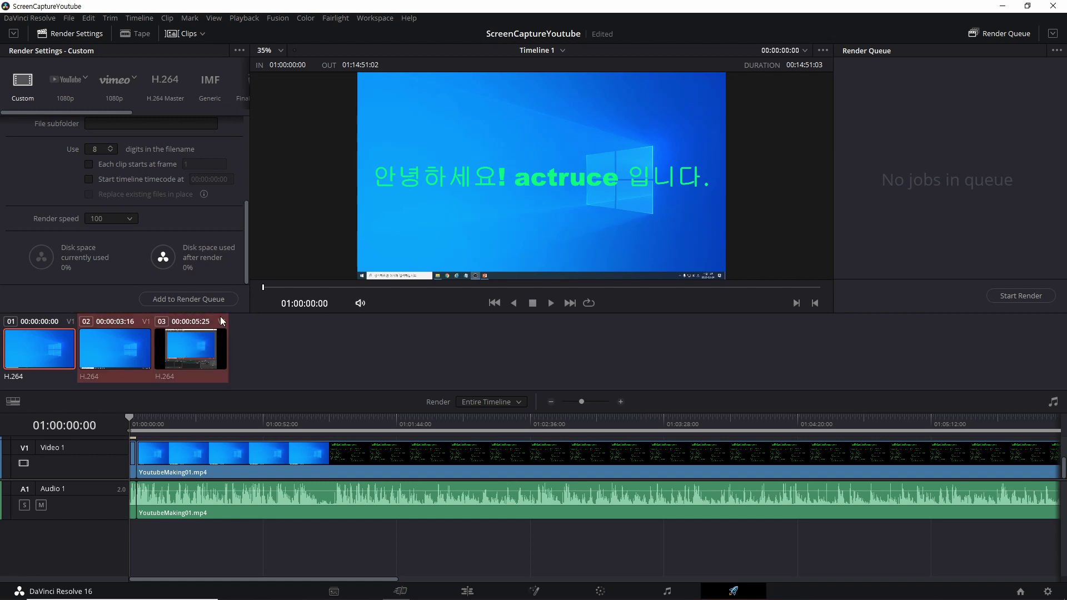
click(190, 300)
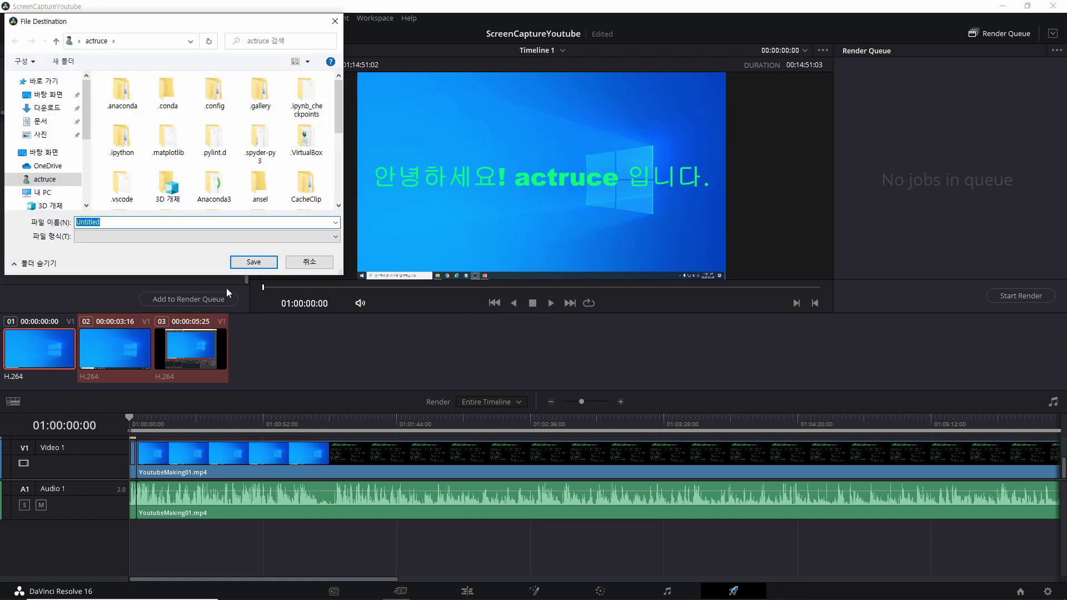
Set the render destination to the 동영상 folder with file name Sample01.
scroll(245, 189, down, 5)
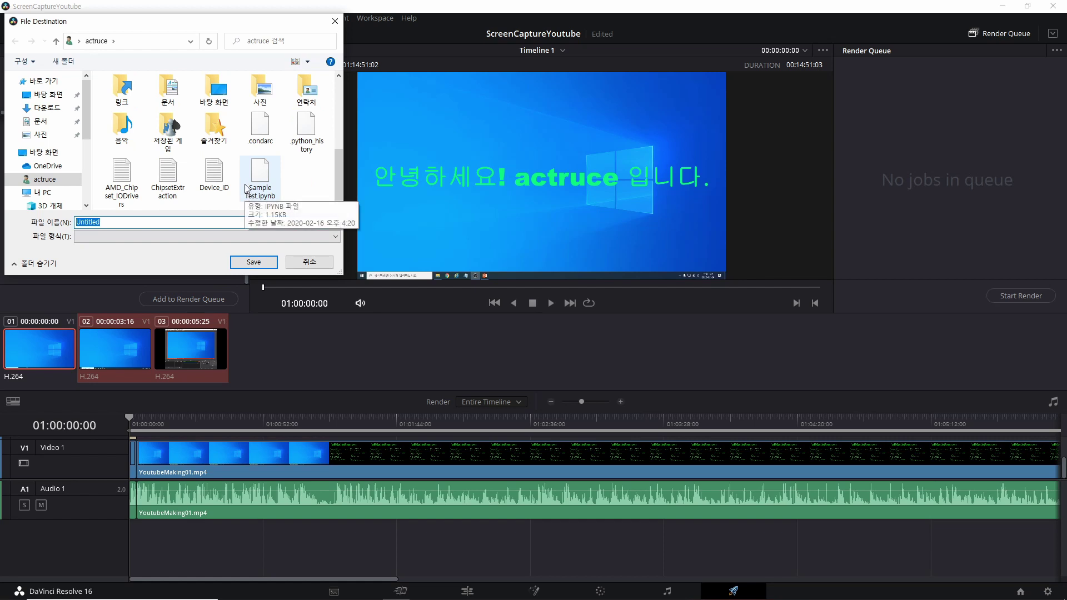
scroll(245, 189, up, 2)
double_click(307, 128)
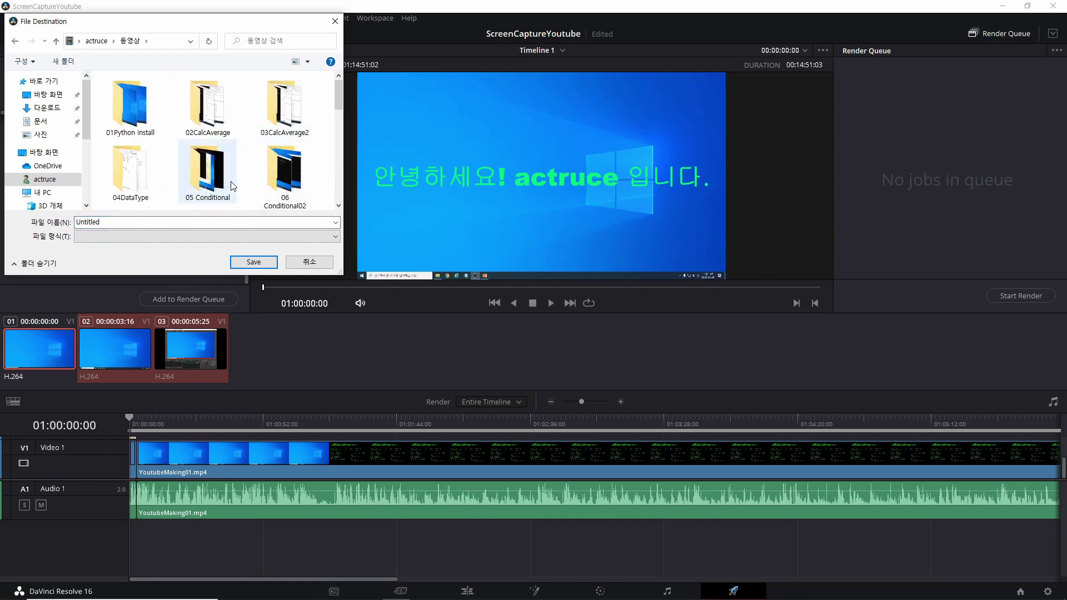
double_click(168, 223)
key(BackSpace)
text(Sample)
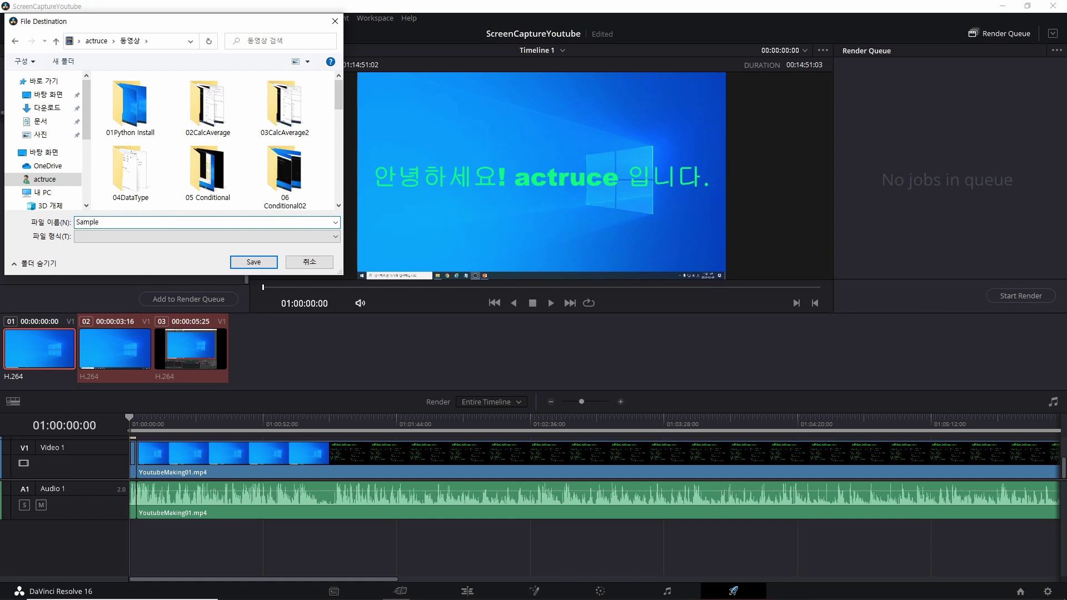
text(01)
key(Return)
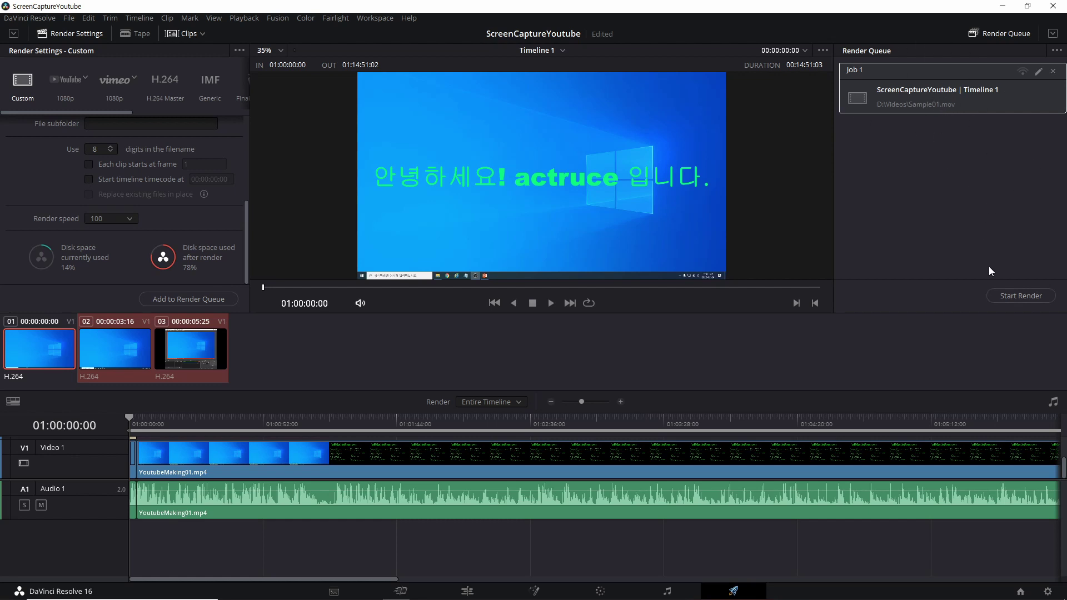
Start rendering Job 1 for Timeline 1.
click(1029, 297)
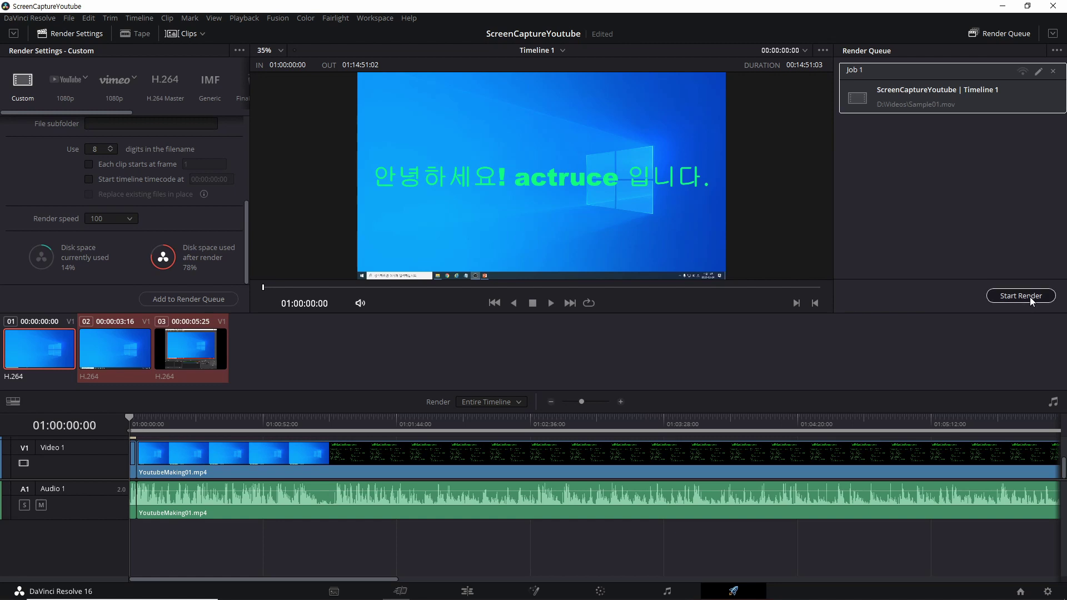